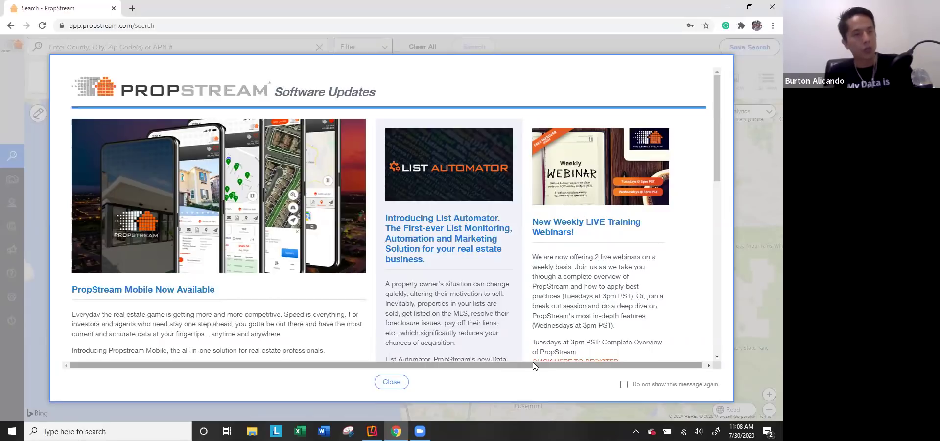
# Step: Close the Software Updates notice and zoom the search map out to the contiguous US
pyautogui.scroll(-2, 633, 318)
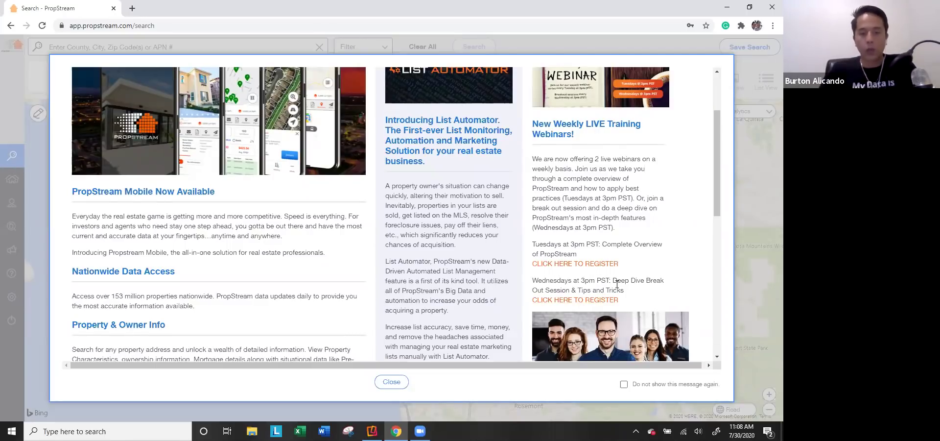
pyautogui.click(391, 381)
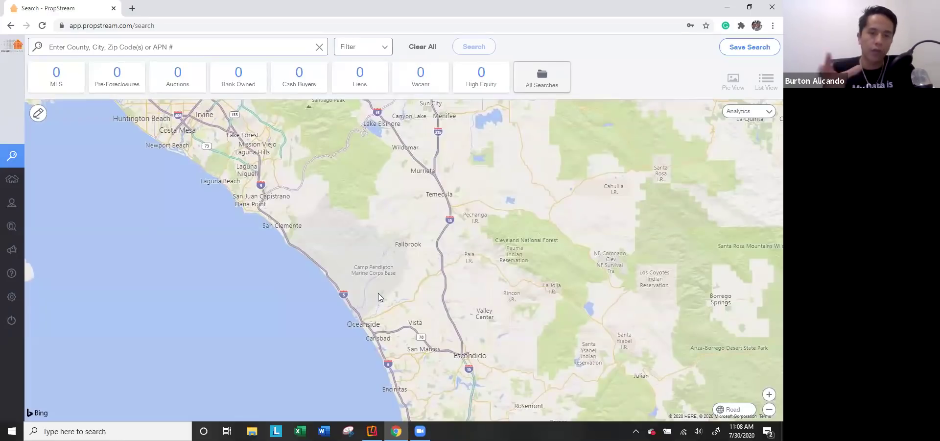
pyautogui.scroll(-2, 526, 193)
pyautogui.moveTo(571, 184); pyautogui.dragTo(370, 246)
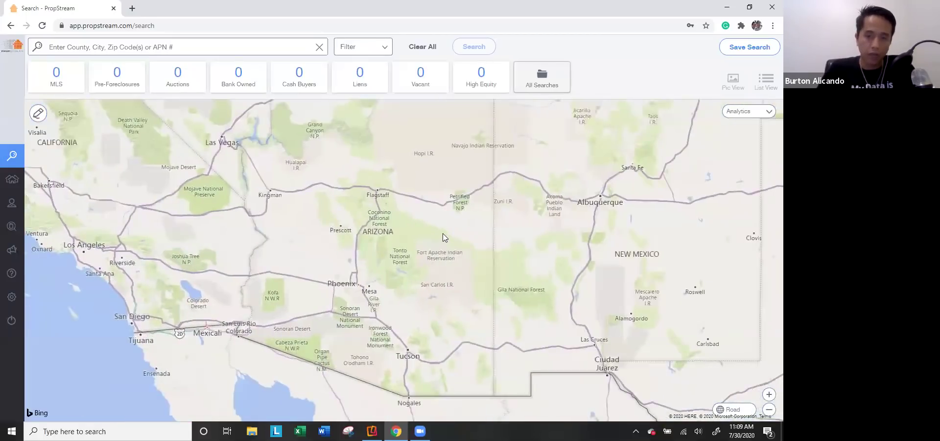
pyautogui.scroll(-1, 444, 237)
pyautogui.moveTo(695, 164); pyautogui.dragTo(563, 198)
pyautogui.moveTo(480, 256); pyautogui.dragTo(445, 263)
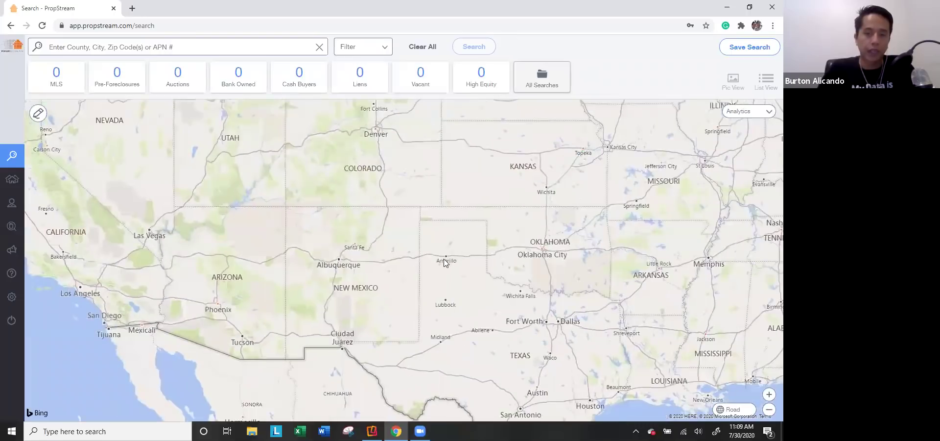
pyautogui.scroll(-1, 443, 261)
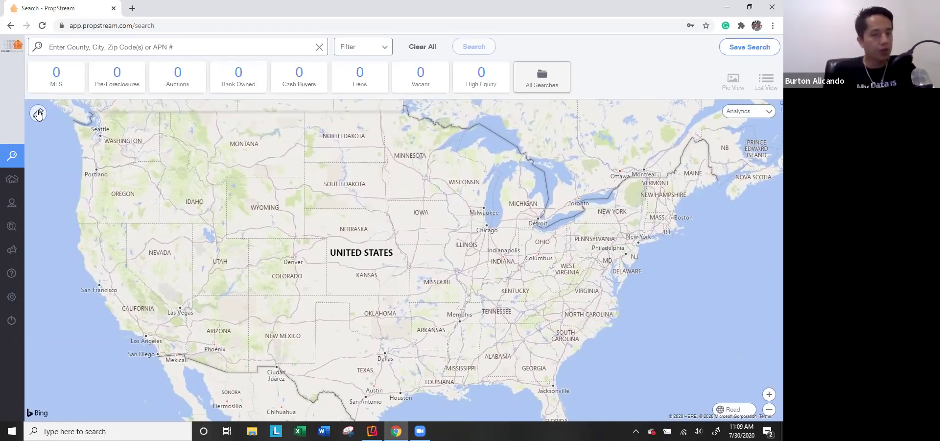
pyautogui.moveTo(4, 118)
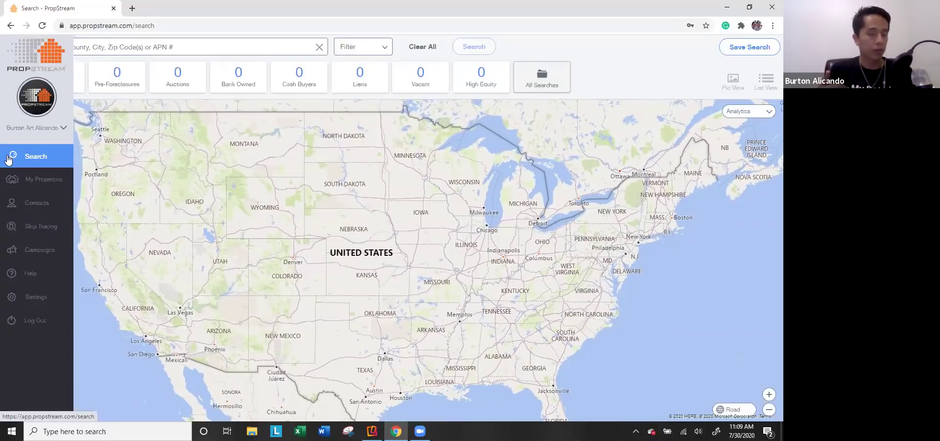
# Step: Browse the saved lists, opening My Properties (9) and the Ocean County PFs list
pyautogui.click(12, 187)
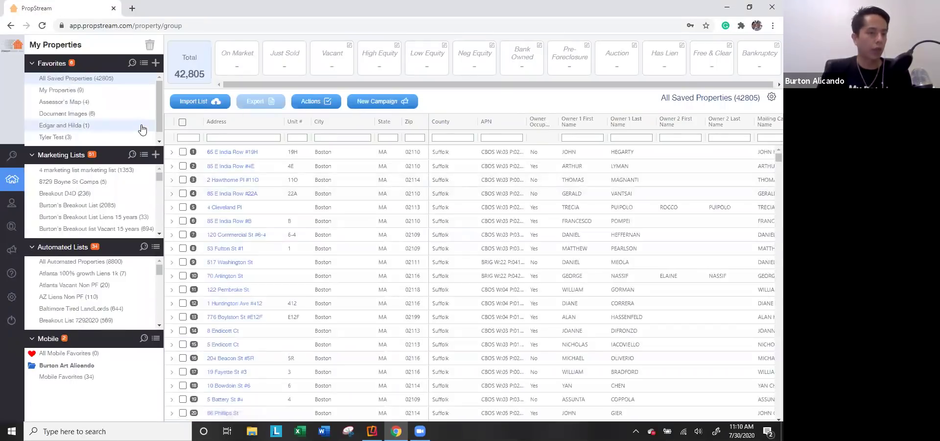
pyautogui.click(107, 90)
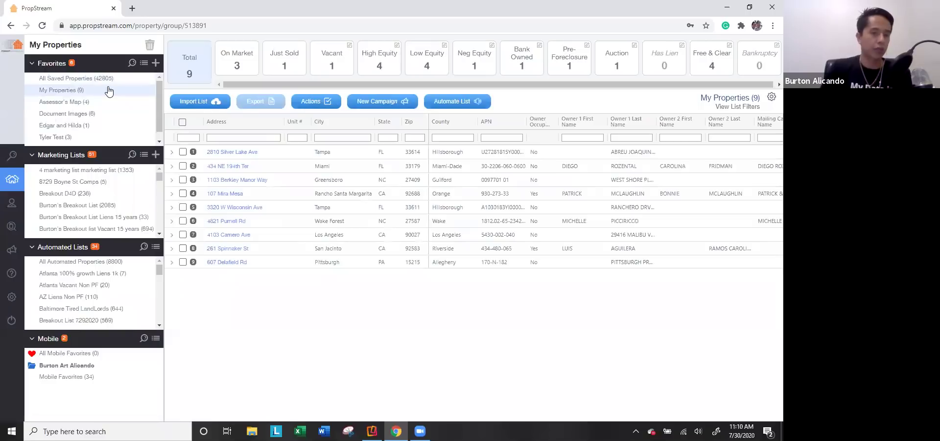
pyautogui.scroll(-3, 91, 188)
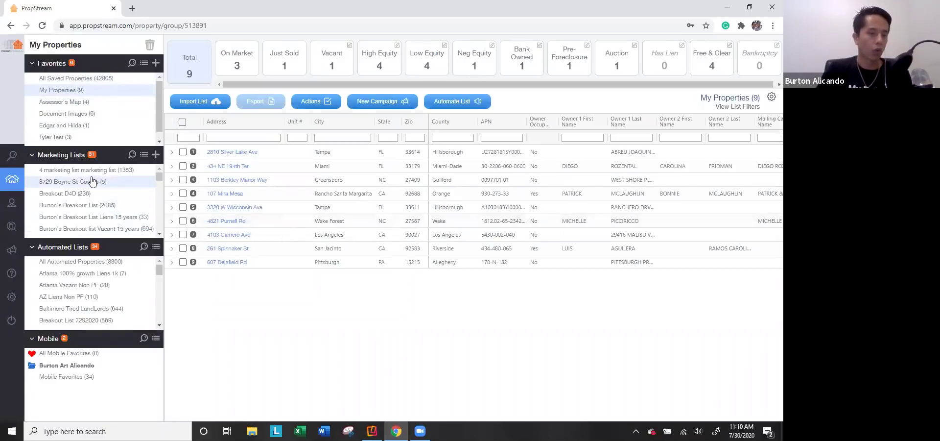
pyautogui.scroll(-2, 93, 195)
pyautogui.scroll(-3, 93, 197)
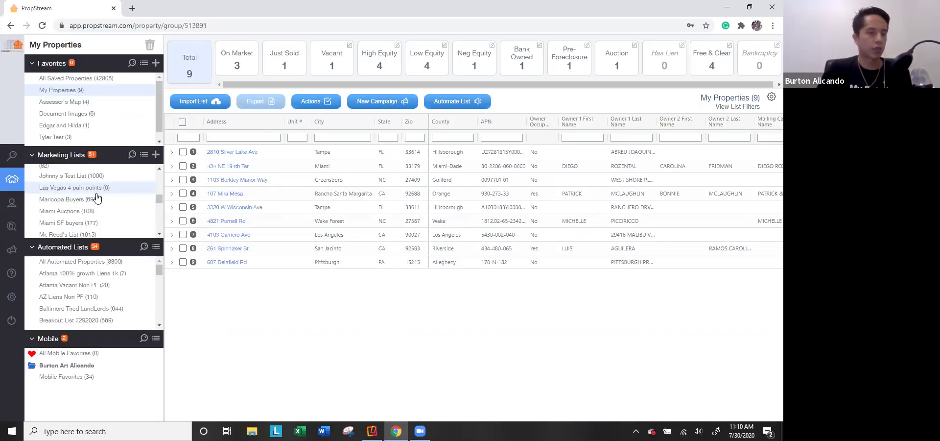
pyautogui.scroll(-3, 97, 200)
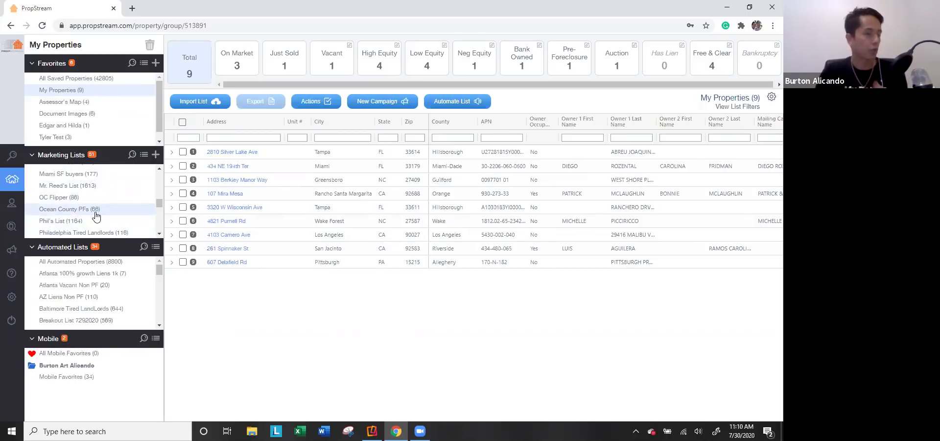
pyautogui.click(96, 212)
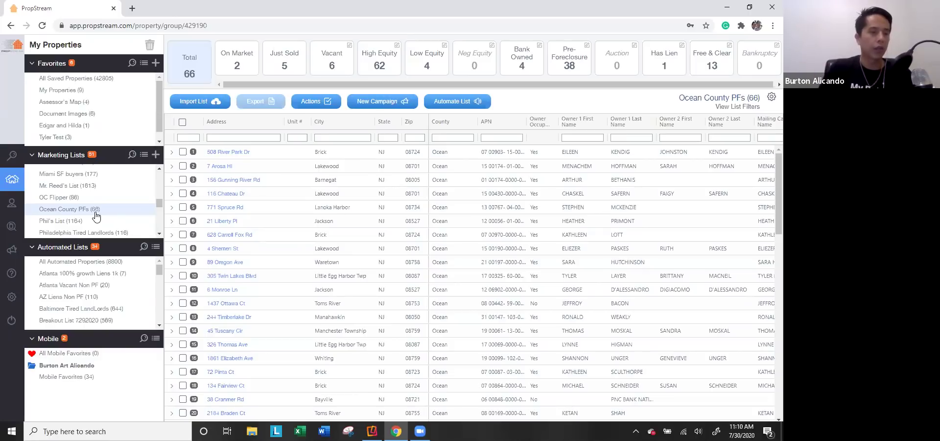
pyautogui.click(13, 157)
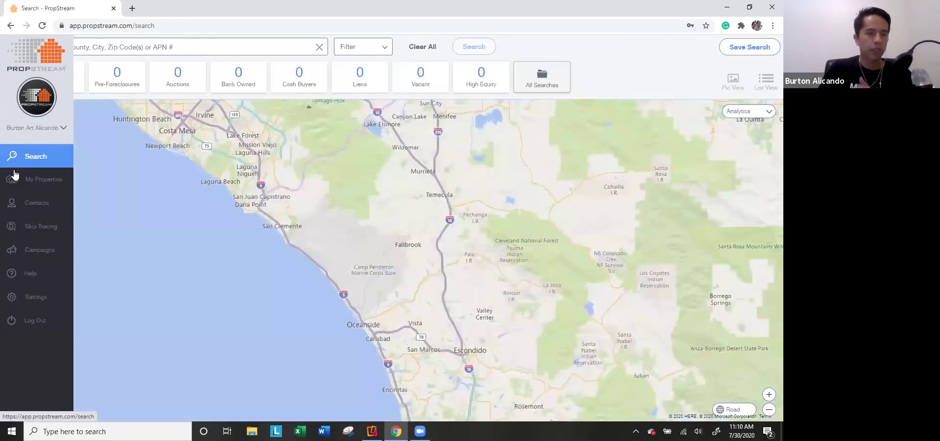
pyautogui.click(15, 175)
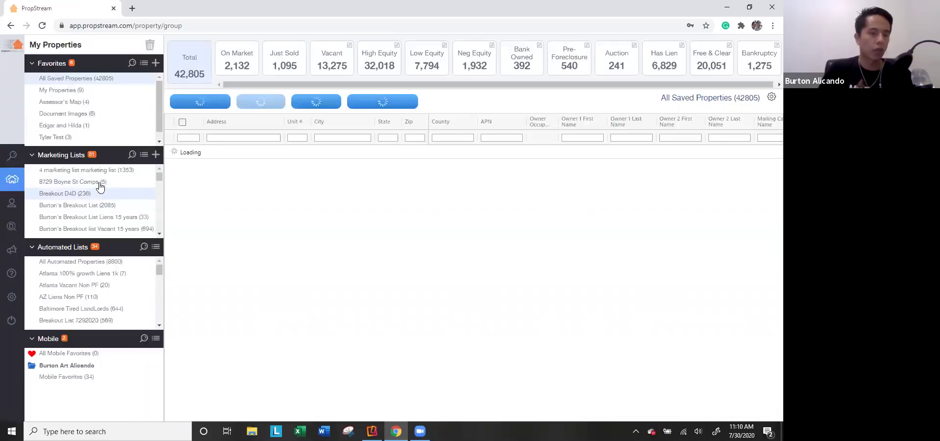
pyautogui.click(99, 183)
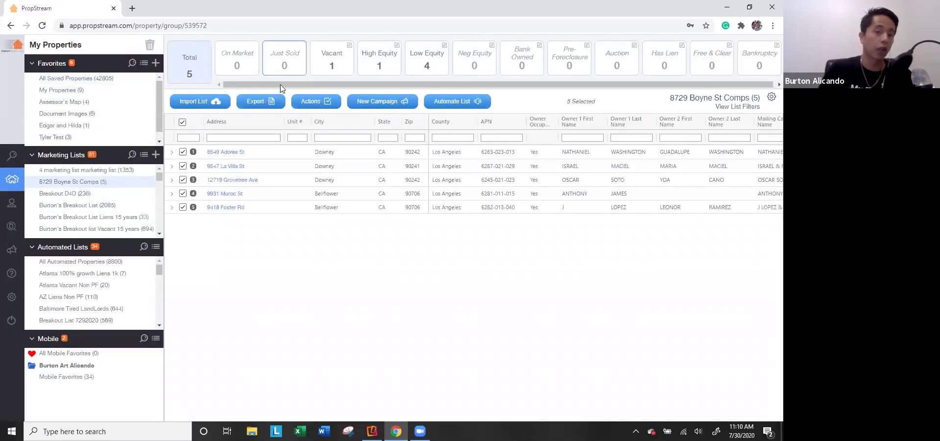
pyautogui.click(313, 103)
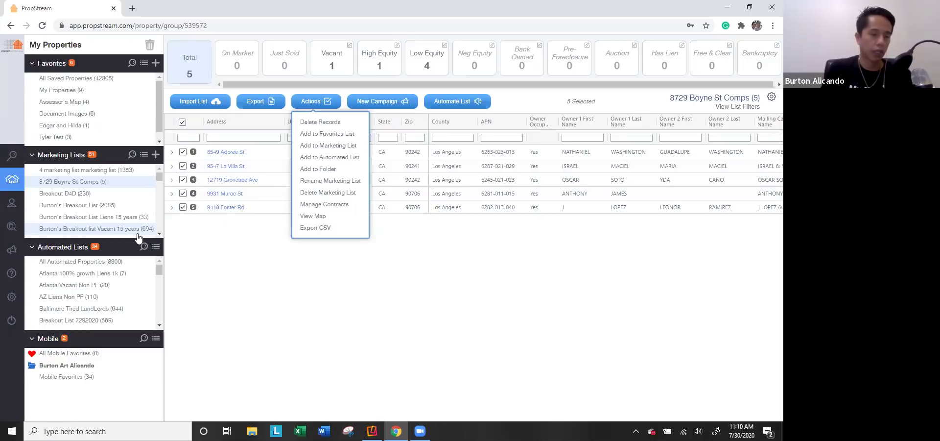
pyautogui.moveTo(15, 203)
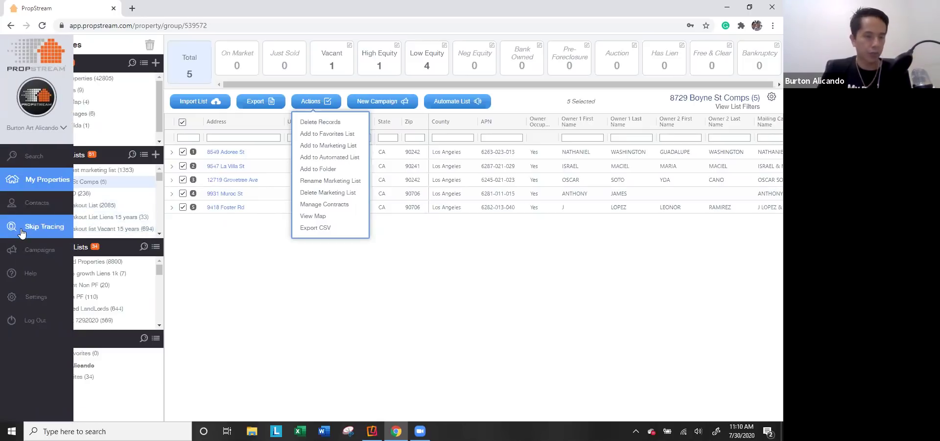
pyautogui.click(26, 210)
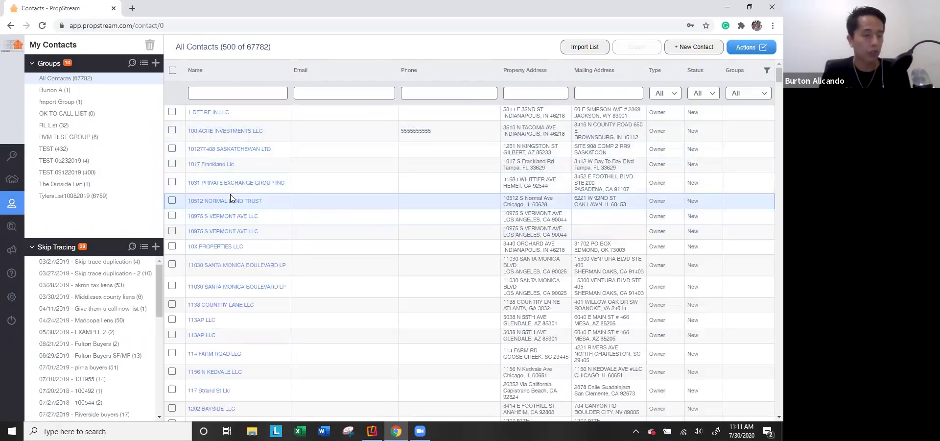
pyautogui.scroll(-5, 260, 218)
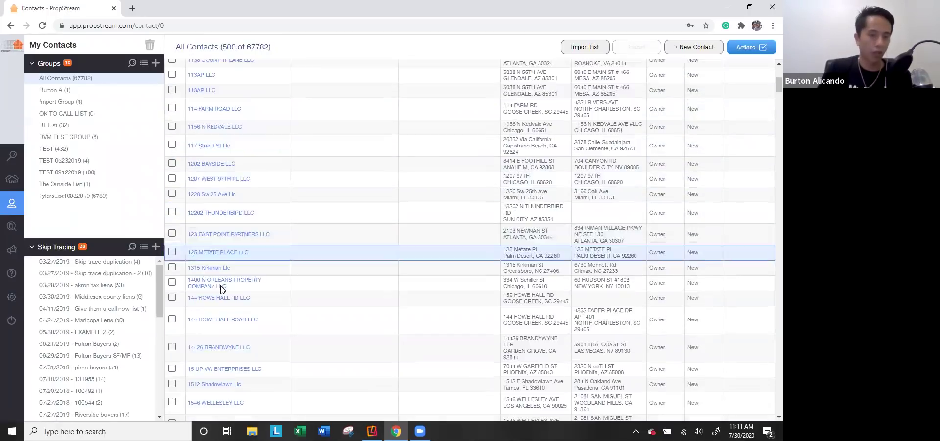
pyautogui.click(216, 299)
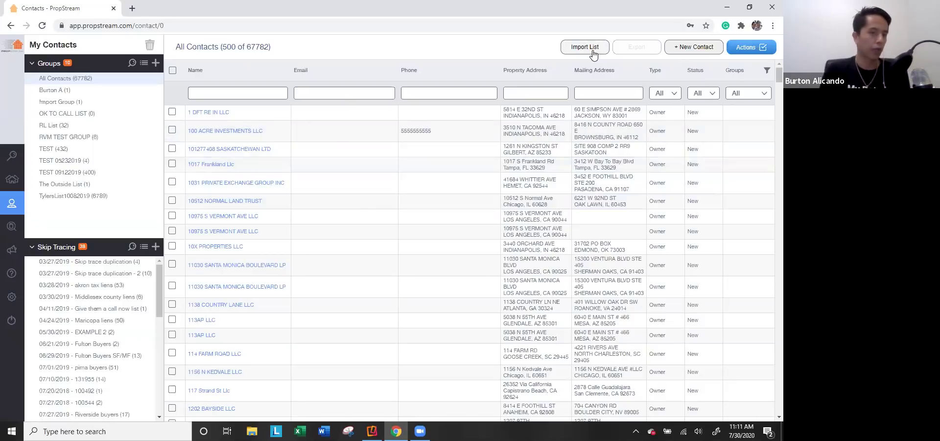
# Step: Show the Import Group and The Outside List contacts, then bring up Skip Trace pricing
pyautogui.click(83, 102)
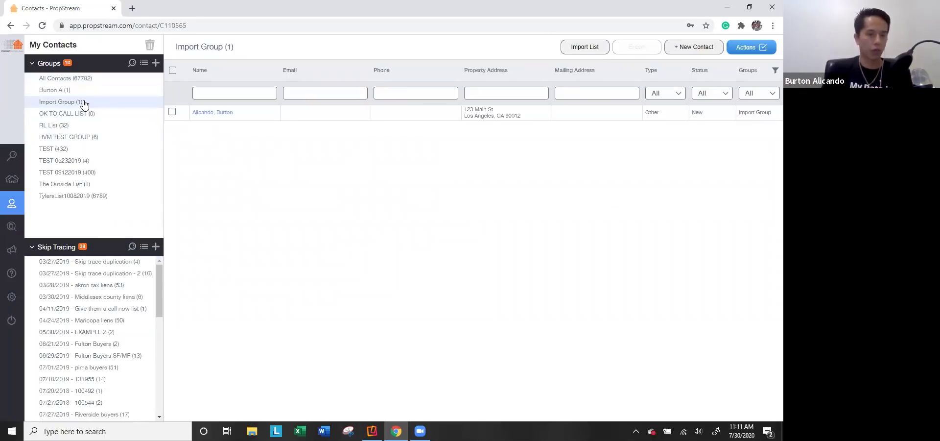
pyautogui.click(84, 187)
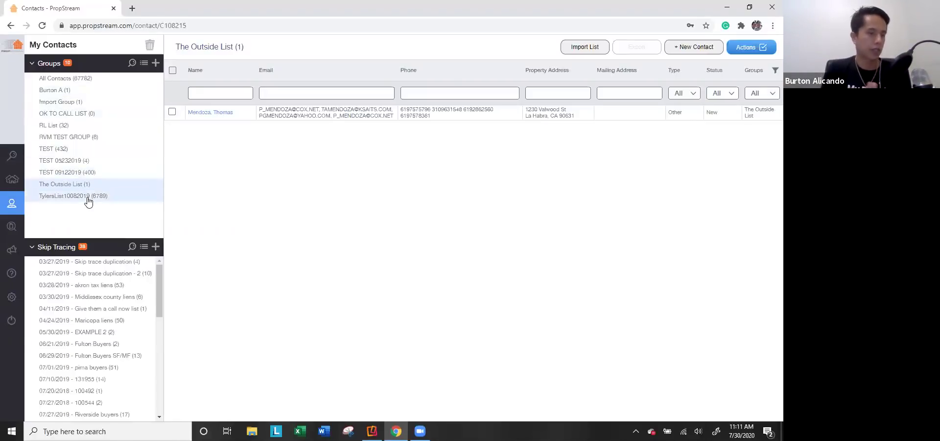
pyautogui.click(14, 229)
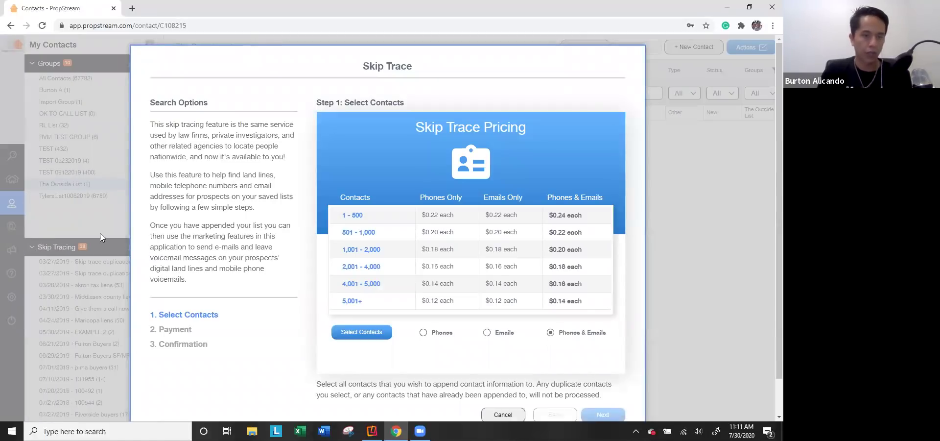
# Step: Load the My Properties (9) group and add all nine contacts to Selected Contacts
pyautogui.click(360, 332)
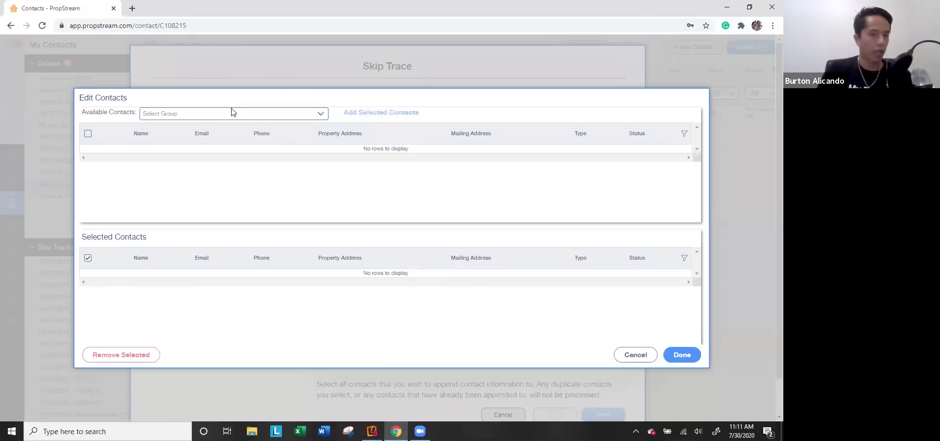
pyautogui.click(224, 112)
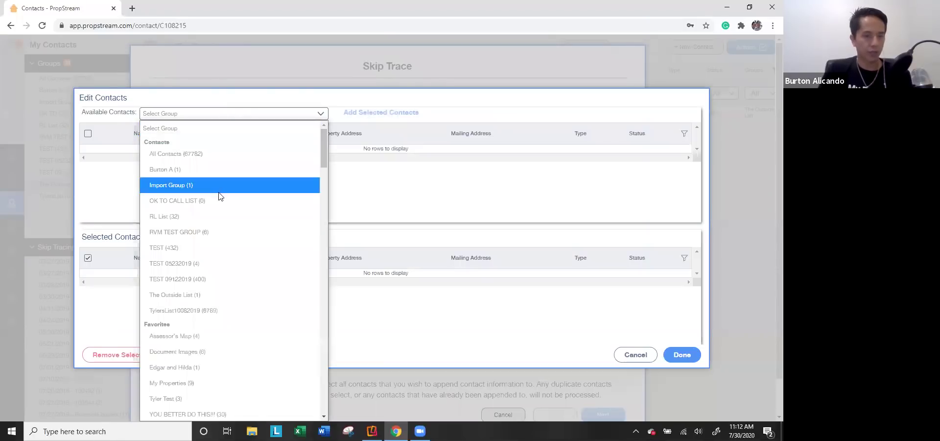
pyautogui.scroll(-2, 238, 343)
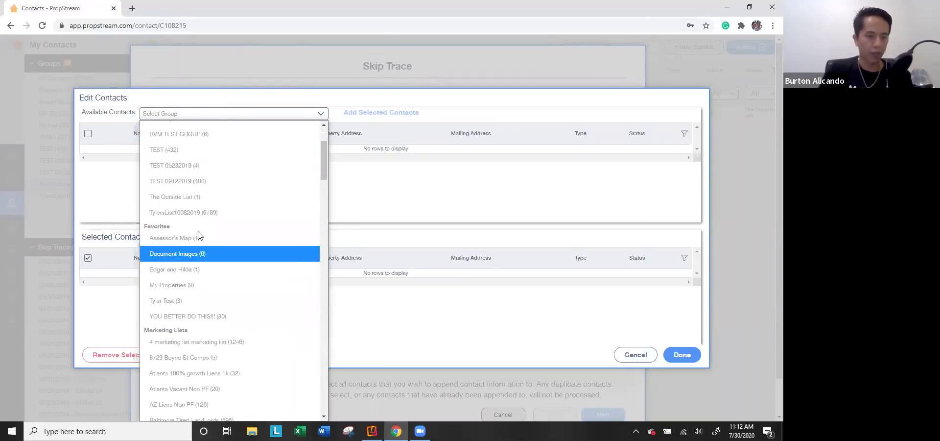
pyautogui.scroll(-4, 197, 235)
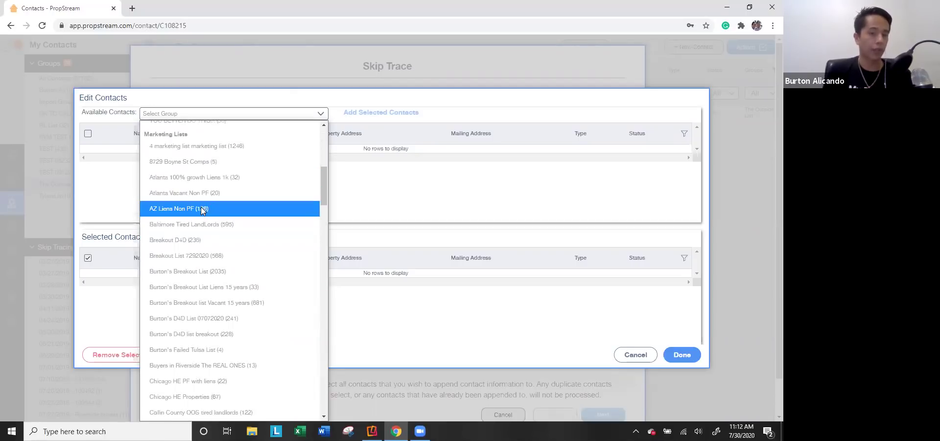
pyautogui.scroll(6, 200, 207)
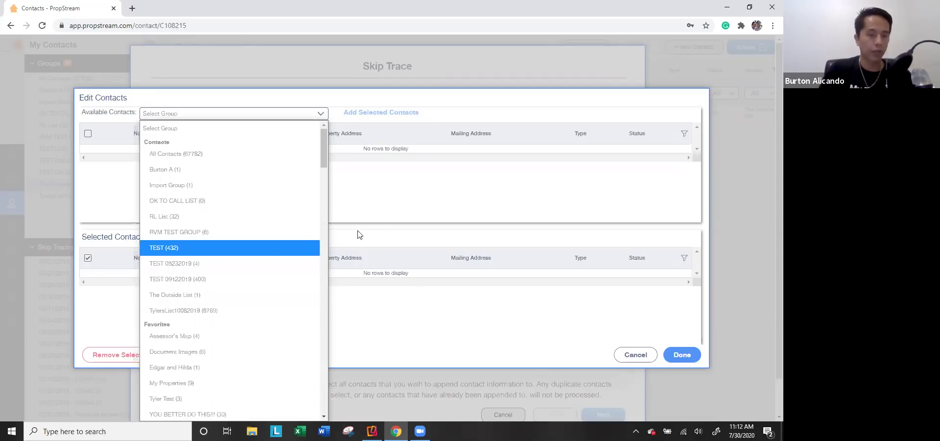
pyautogui.scroll(-3, 218, 295)
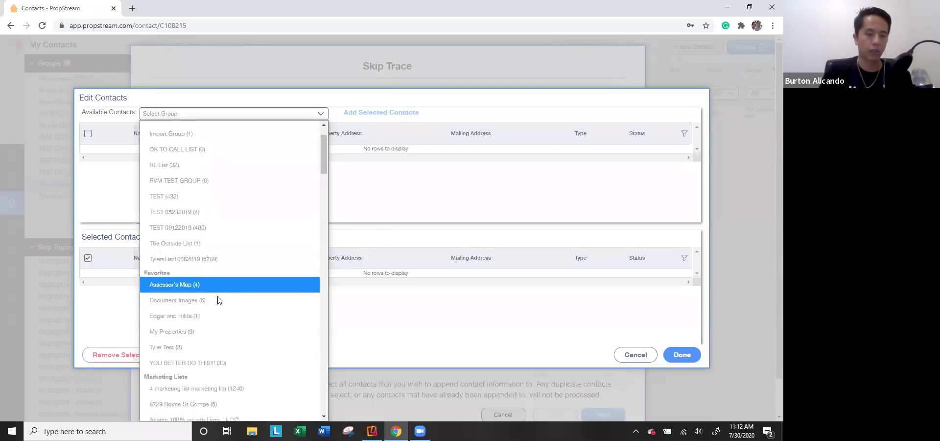
pyautogui.click(202, 282)
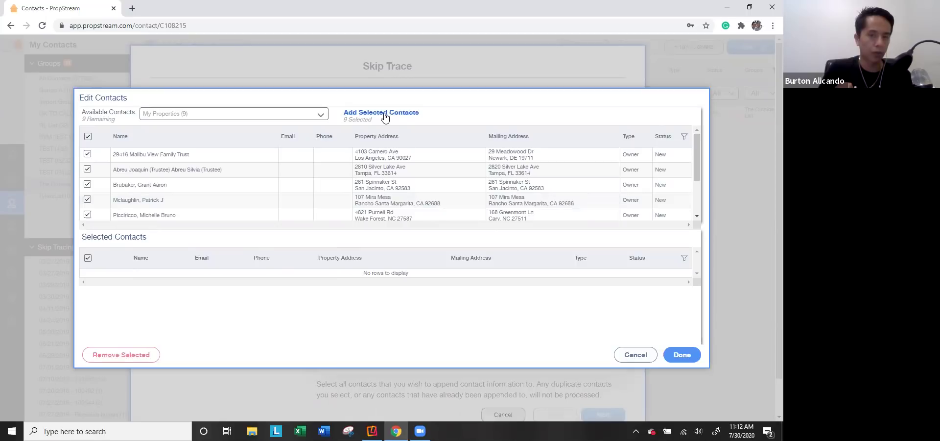
pyautogui.scroll(-2, 220, 205)
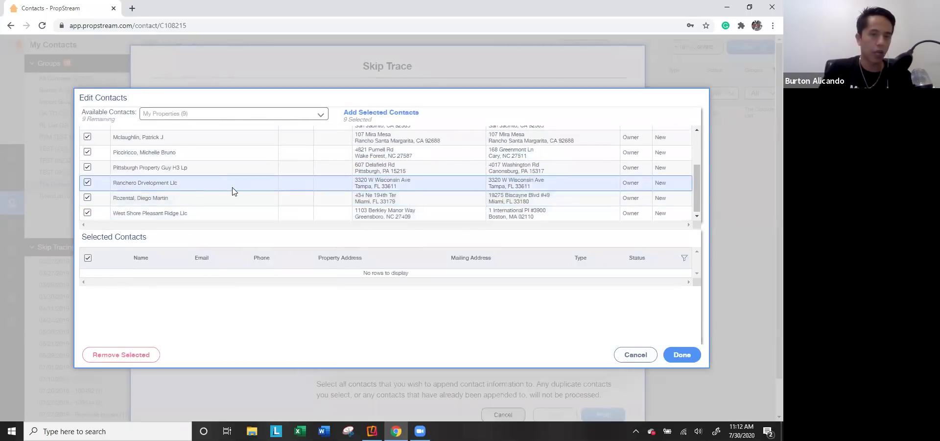
pyautogui.click(392, 113)
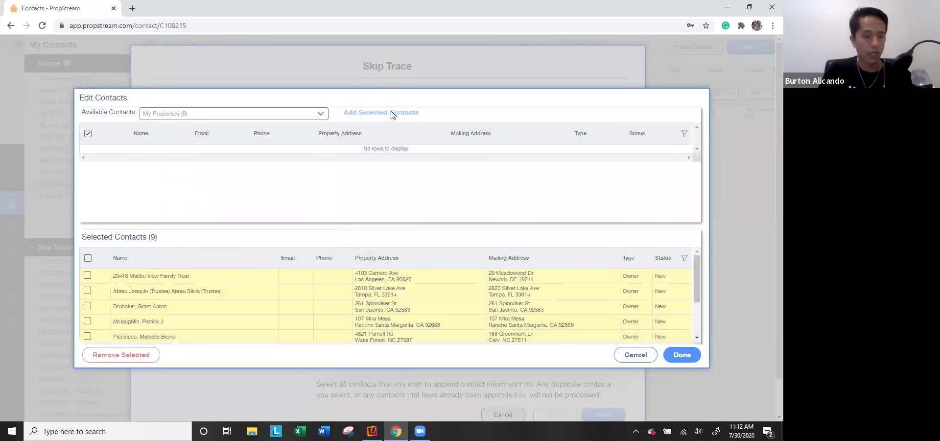
# Step: Confirm the selection, review the 4-contact $0.96 payment step, and cancel the skip trace
pyautogui.click(681, 358)
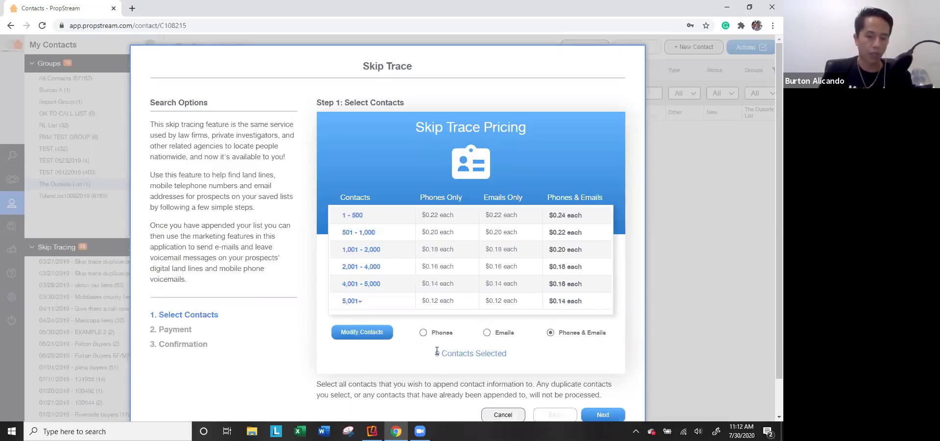
pyautogui.moveTo(437, 353); pyautogui.dragTo(528, 362)
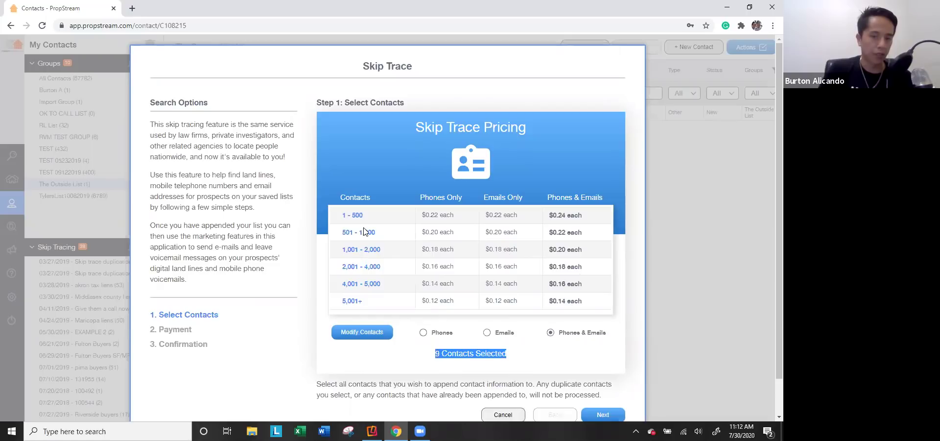
pyautogui.scroll(-1, 487, 277)
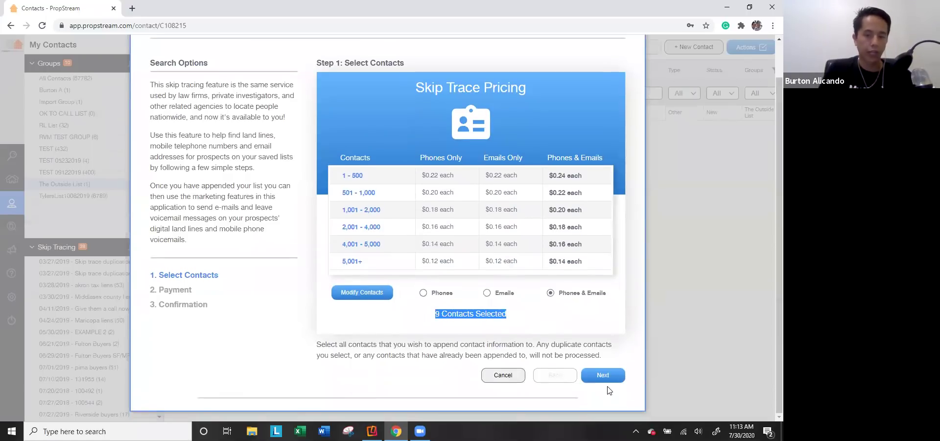
pyautogui.click(605, 377)
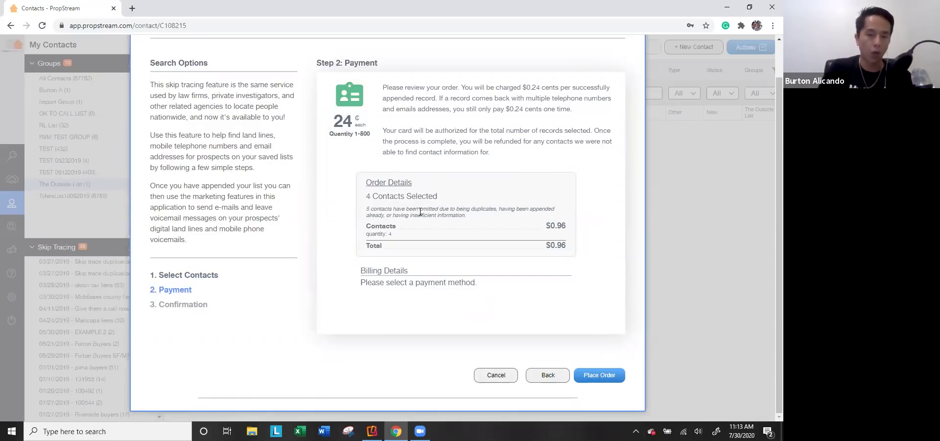
pyautogui.moveTo(467, 208); pyautogui.dragTo(529, 216)
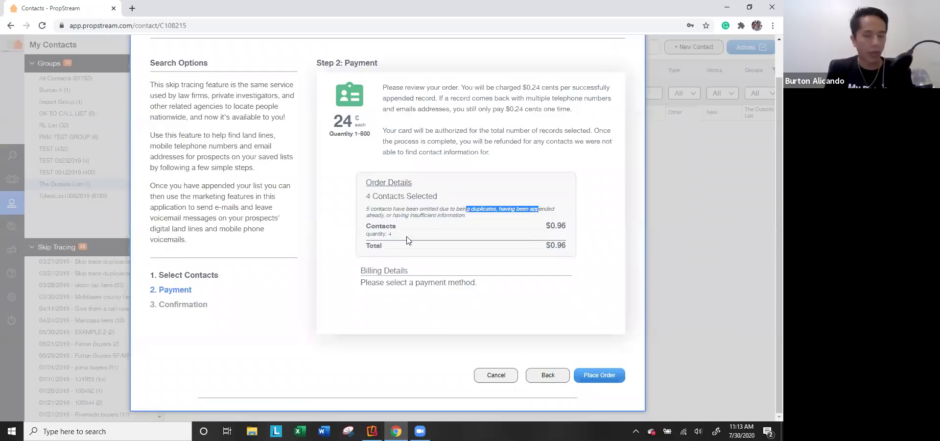
pyautogui.moveTo(366, 197); pyautogui.dragTo(442, 196)
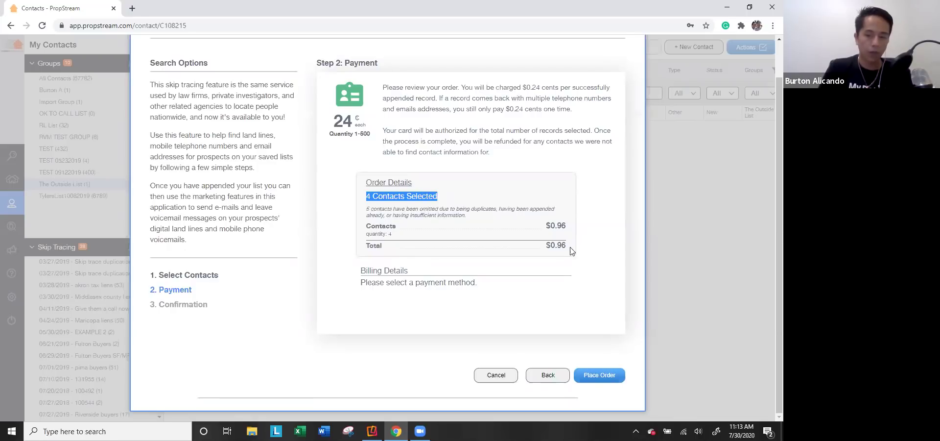
pyautogui.click(496, 375)
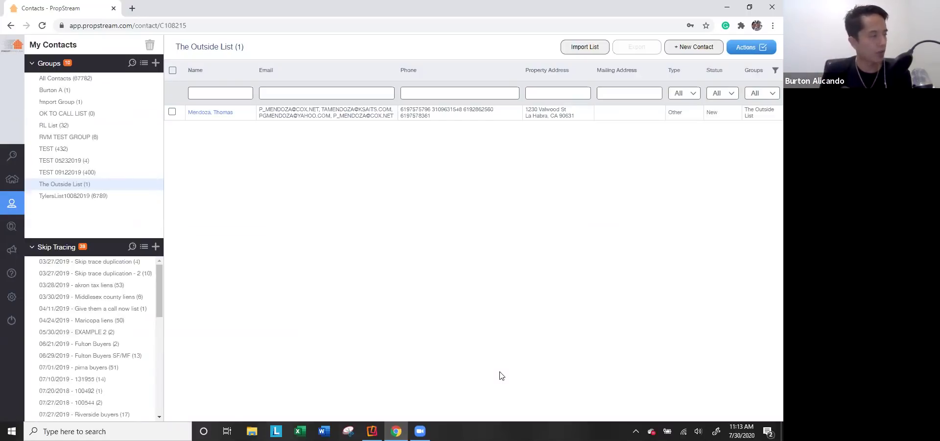
# Step: Show All Contacts, listing 500 of 67,782 contacts
pyautogui.moveTo(20, 228)
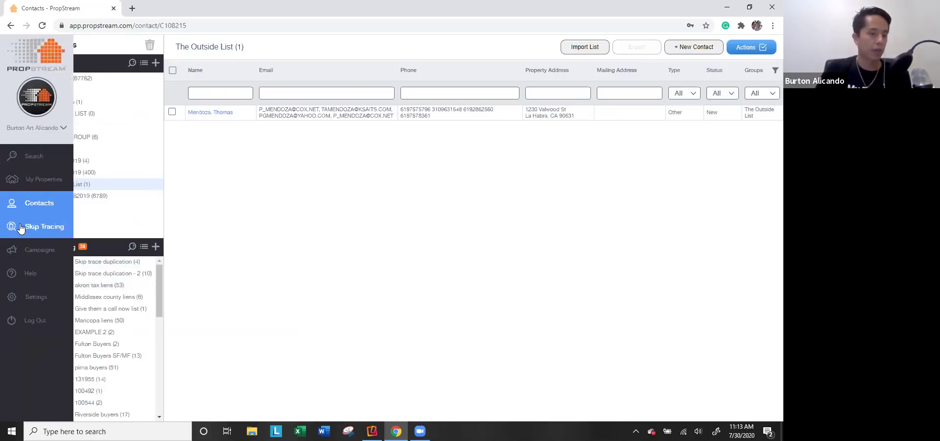
pyautogui.click(27, 210)
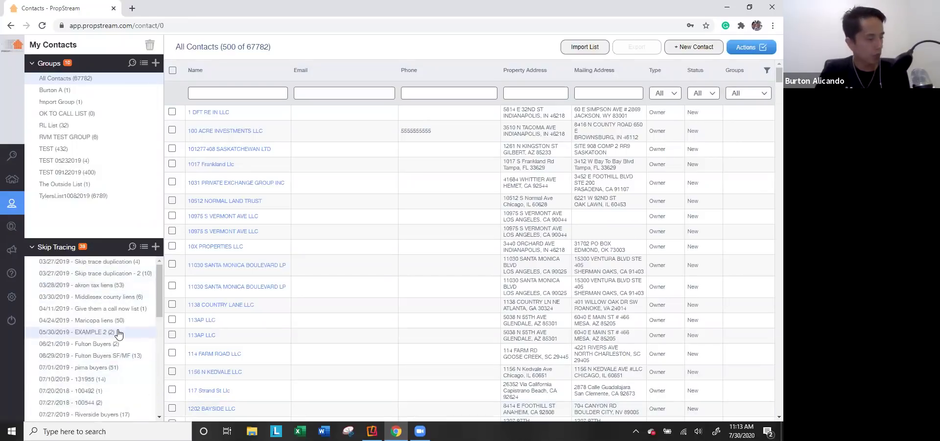
# Step: Open Miami List - 03302019 skip trace results and view one contact's details without saving
pyautogui.scroll(-5, 110, 338)
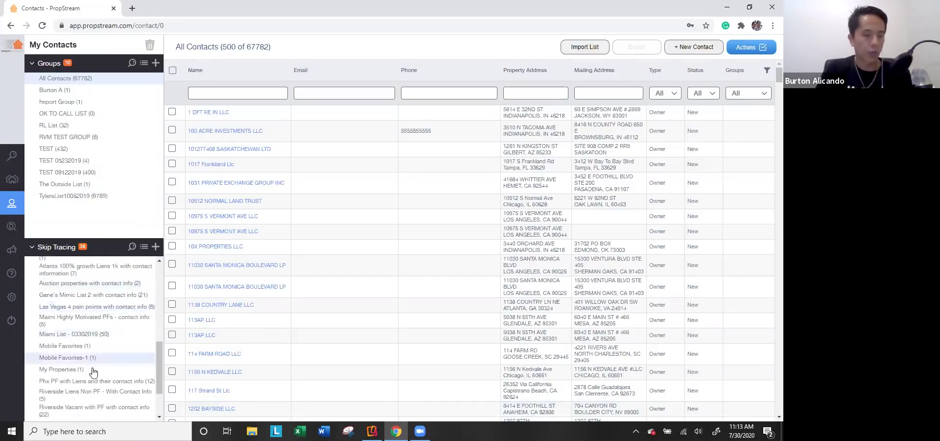
pyautogui.scroll(-3, 95, 372)
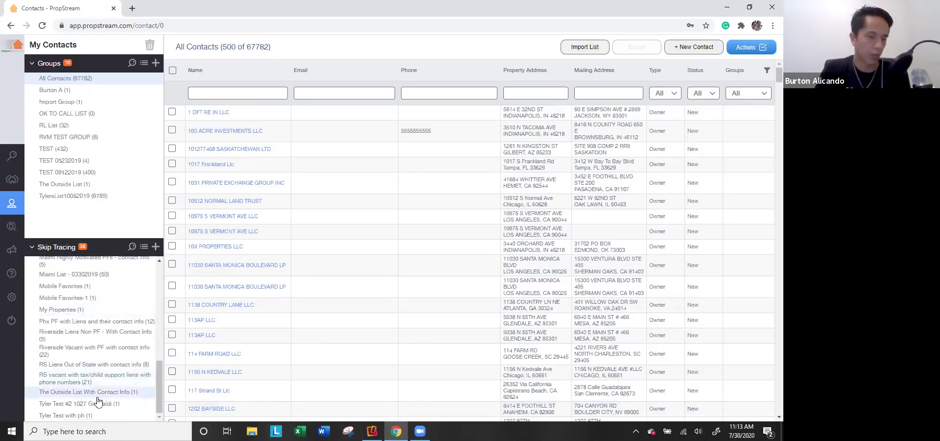
pyautogui.click(101, 274)
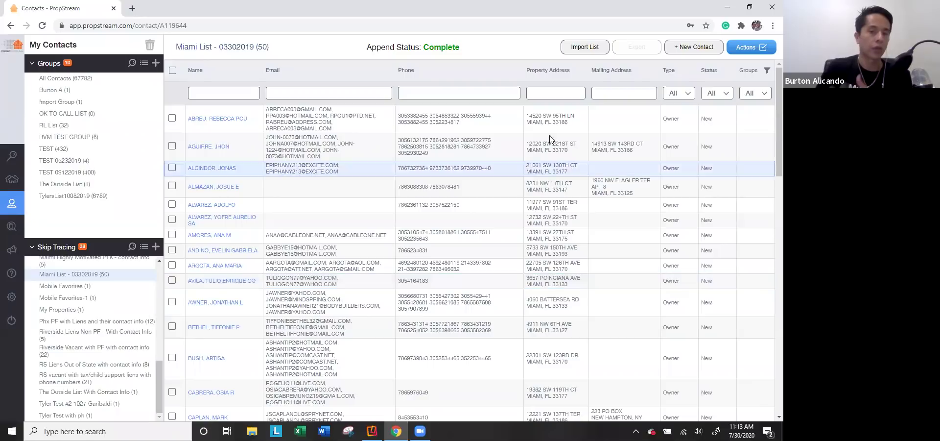
pyautogui.click(206, 147)
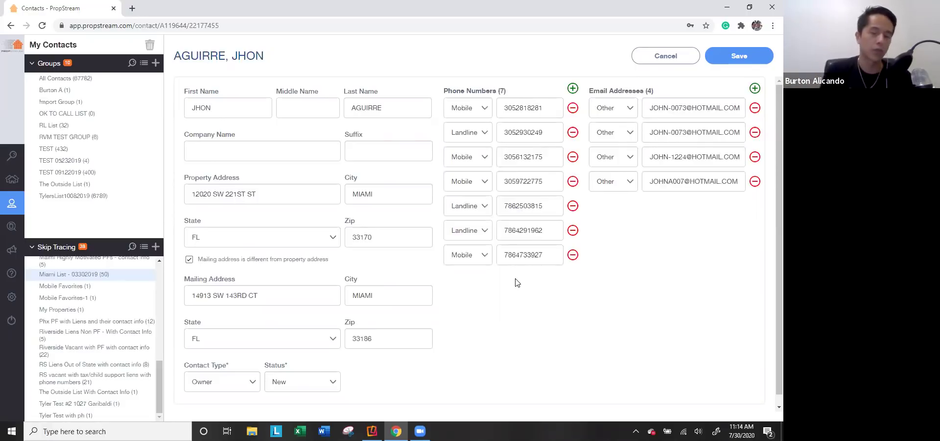
pyautogui.click(646, 56)
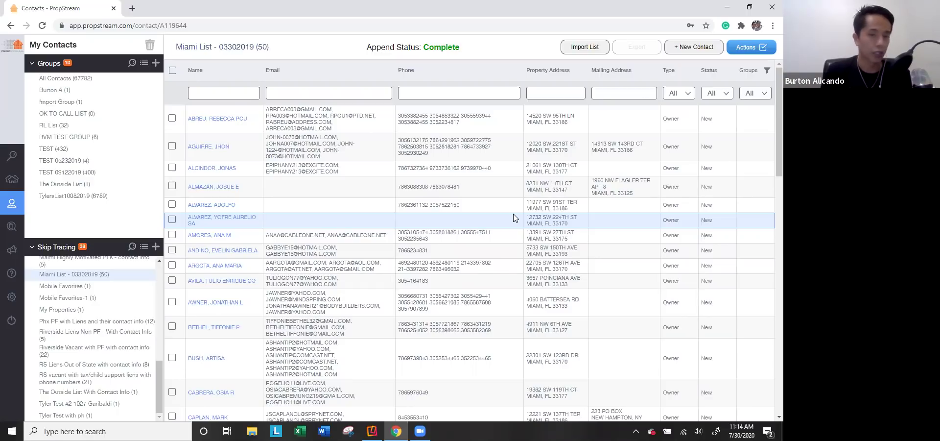
# Step: Select all 50 Miami List contacts and start a New Campaign in Marketing Campaigns
pyautogui.click(172, 71)
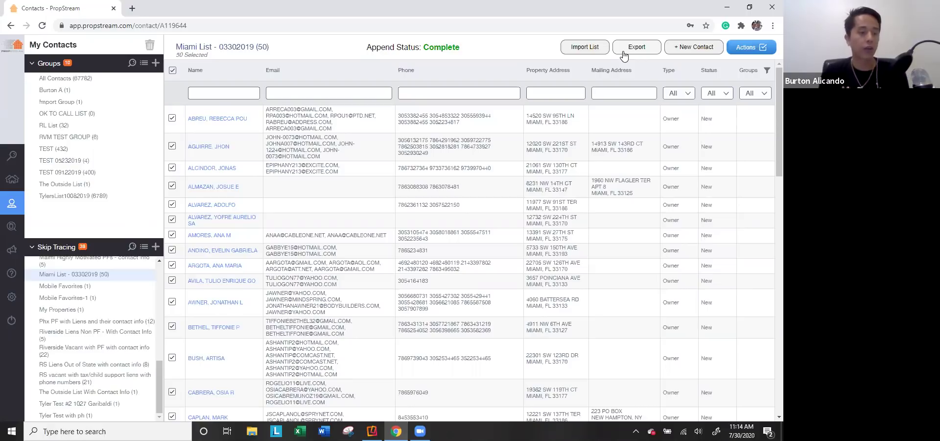
pyautogui.moveTo(12, 228)
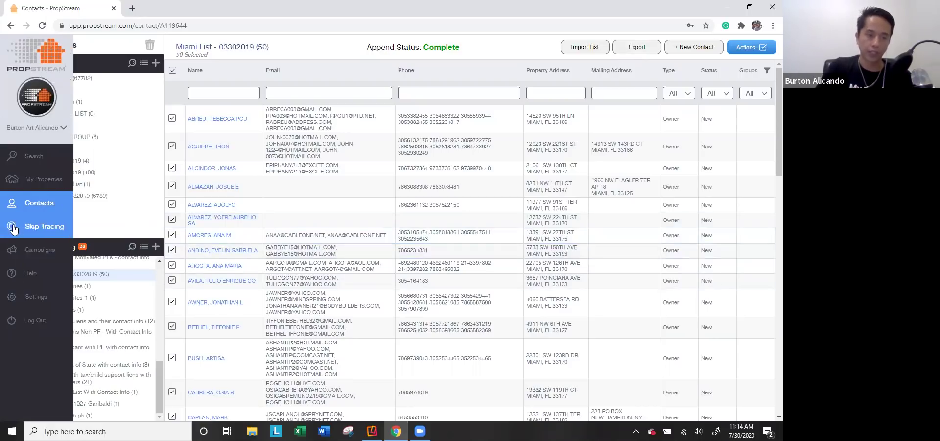
pyautogui.click(8, 256)
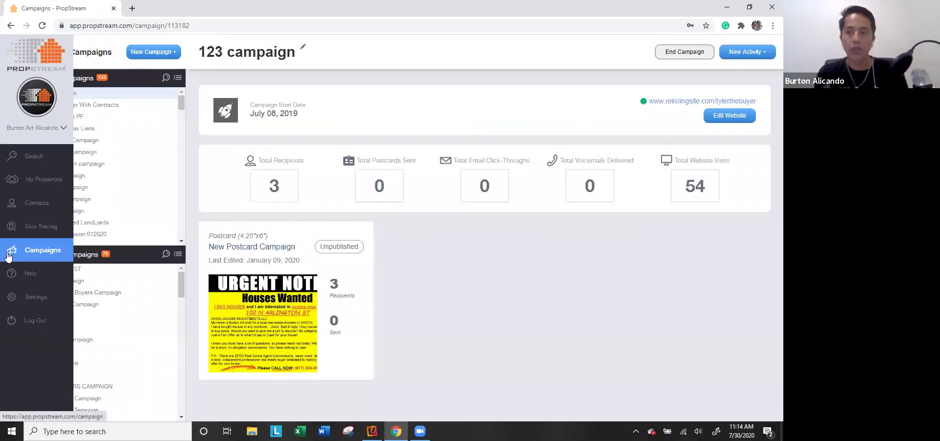
pyautogui.click(152, 53)
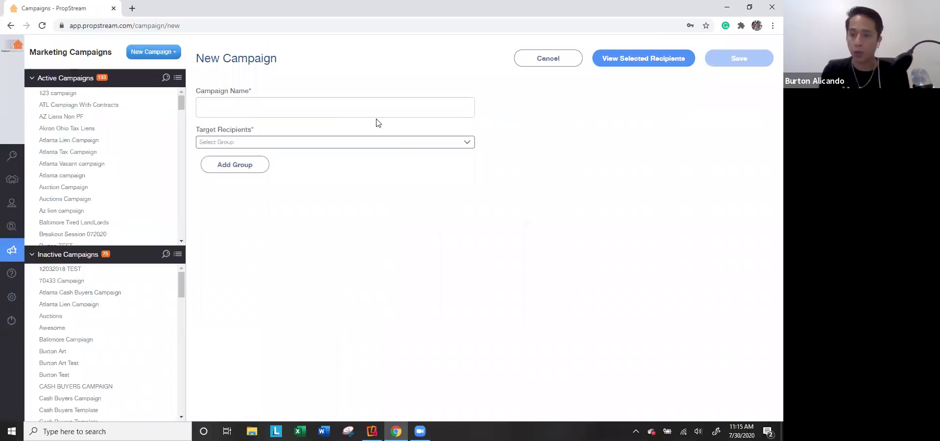
pyautogui.click(340, 143)
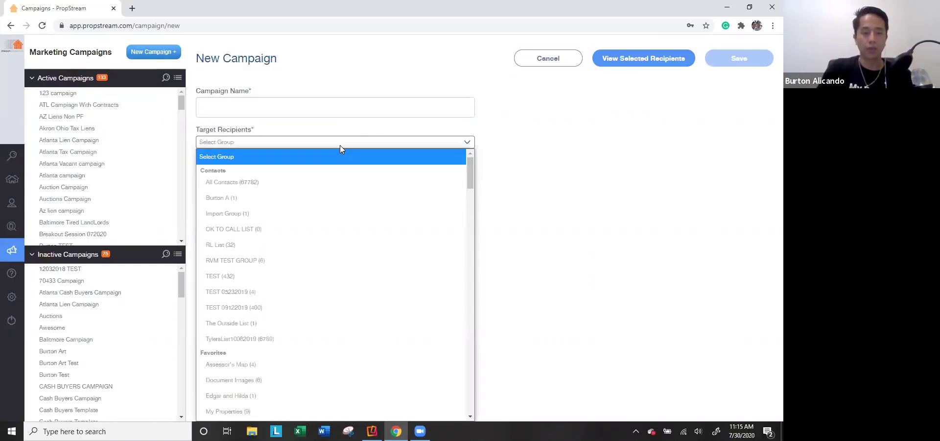
pyautogui.scroll(-2, 301, 289)
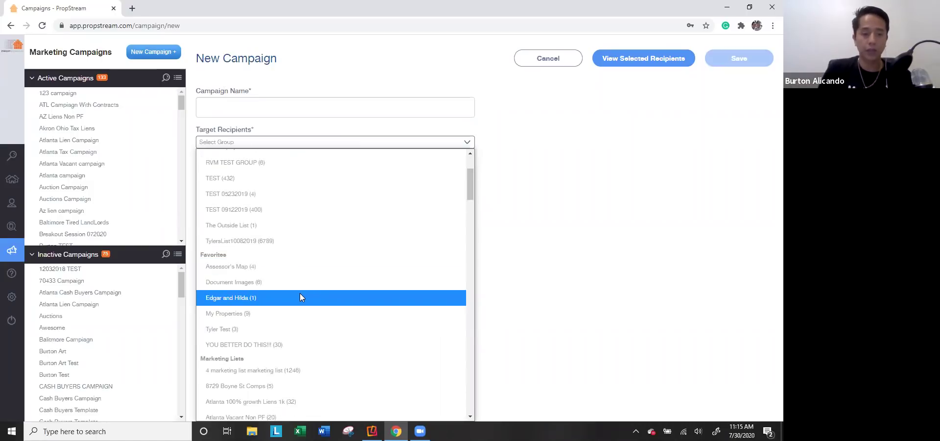
pyautogui.scroll(-4, 300, 293)
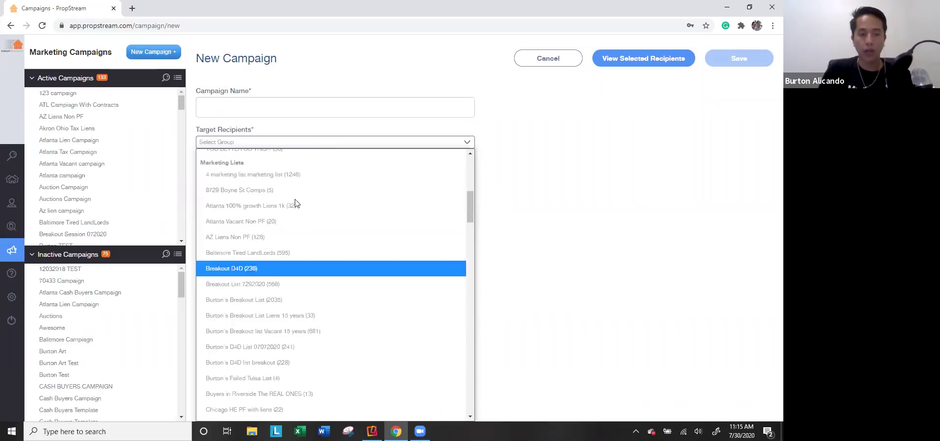
pyautogui.scroll(-15, 306, 318)
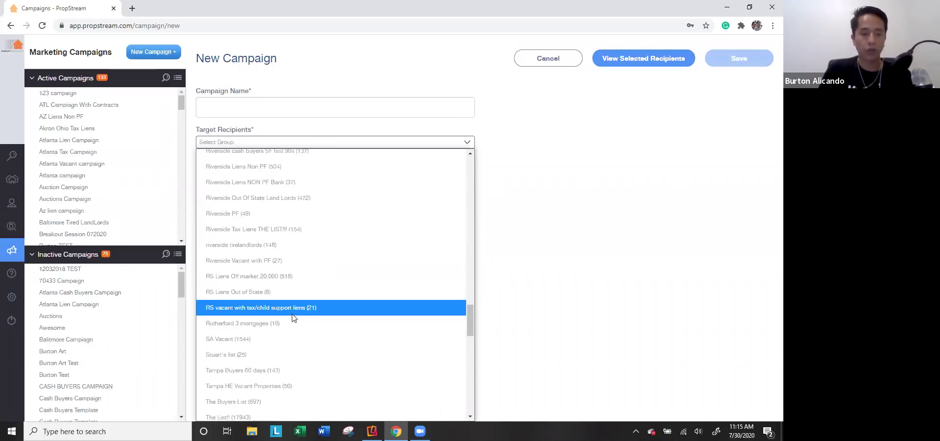
pyautogui.scroll(-10, 304, 314)
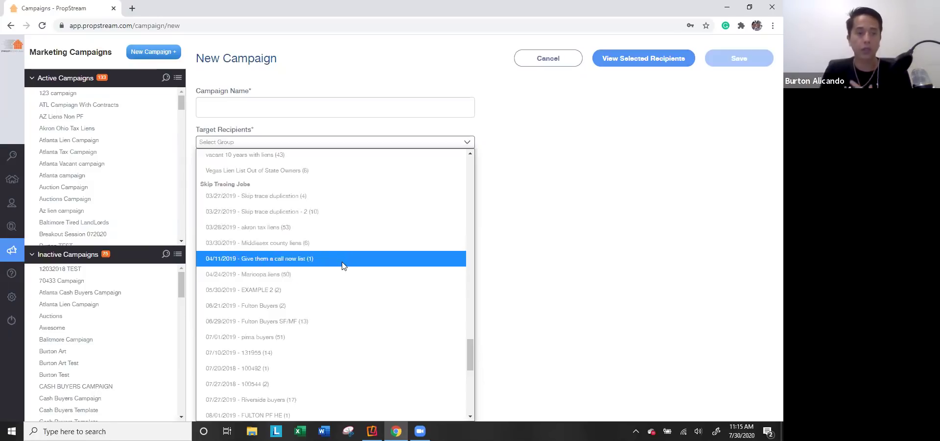
pyautogui.scroll(-1, 346, 273)
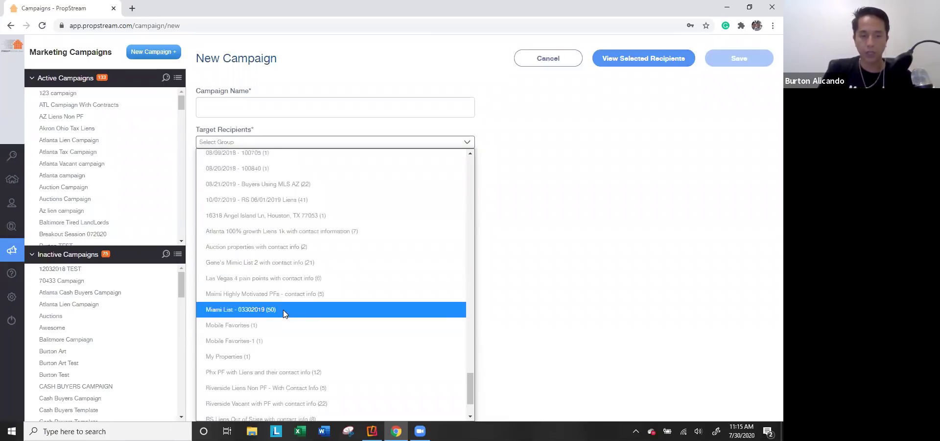
pyautogui.click(285, 312)
# Step: Name the campaign 'Tax Lien Campaign', then go to the 123 campaign dashboard
pyautogui.click(267, 110)
pyautogui.write('S')
pyautogui.press('BackSpace')
pyautogui.write('Tax Lie')
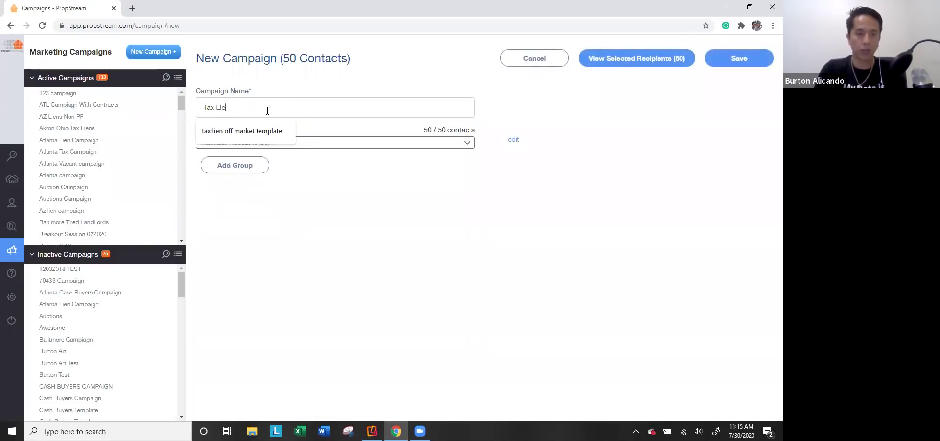
pyautogui.write('n Campaign')
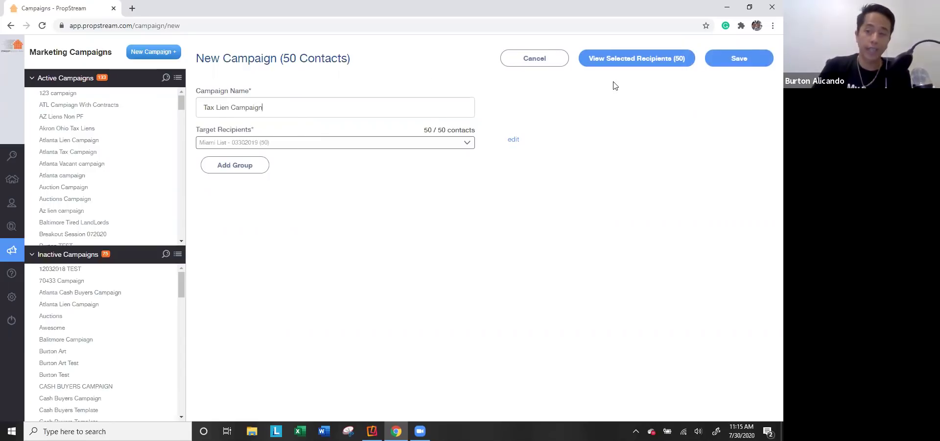
pyautogui.click(90, 96)
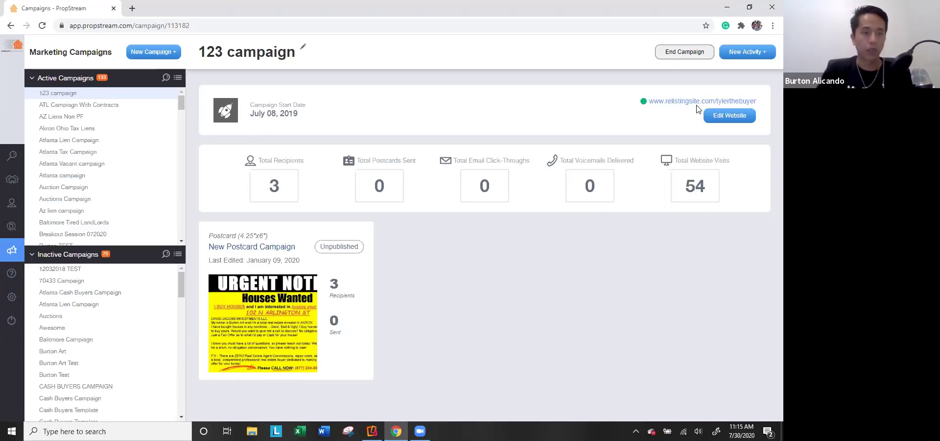
# Step: View Akron Ohio Tax Liens (53 recipients) and its relistingsite.com site, then open Auctions Campaign
pyautogui.click(84, 128)
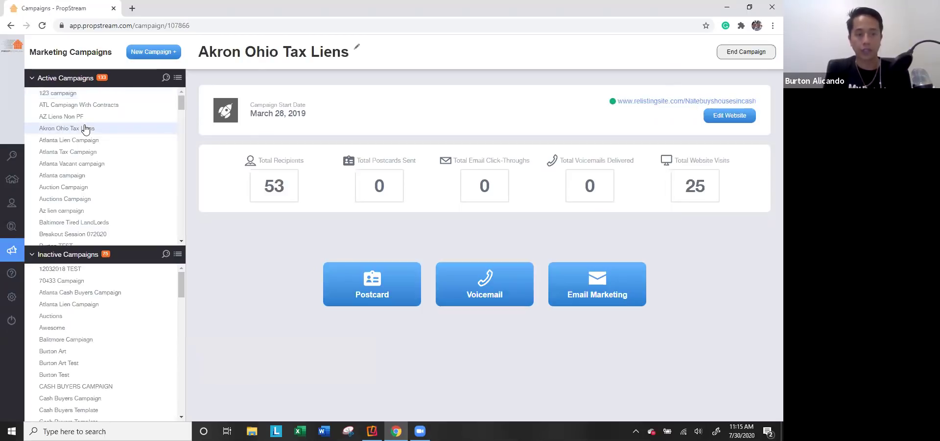
pyautogui.doubleClick(274, 196)
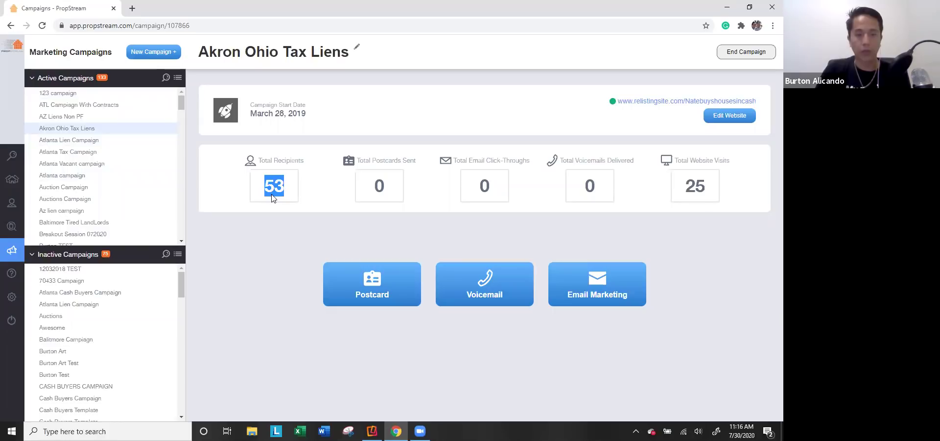
pyautogui.click(671, 101)
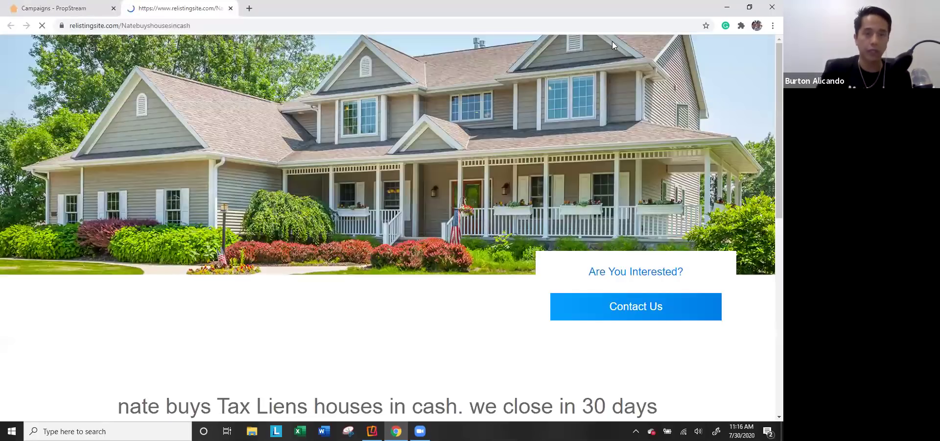
pyautogui.hotkey('ctrl', 'w')
pyautogui.click(74, 200)
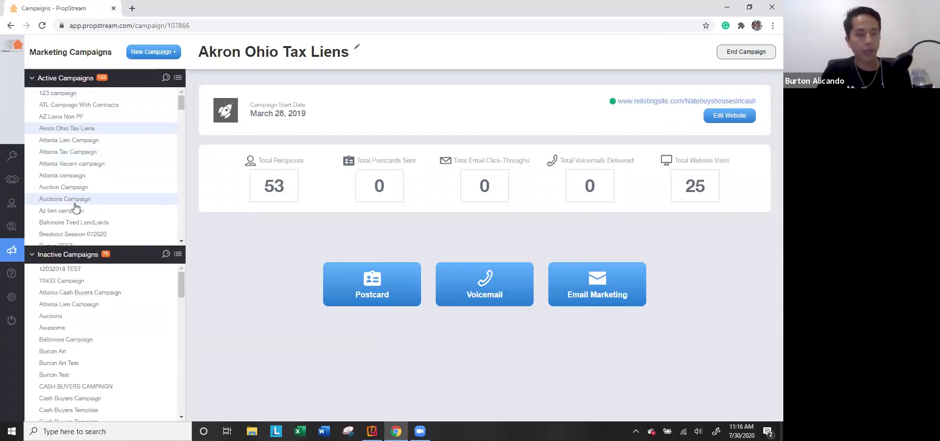
# Step: Preview the current campaign's seller website in a new tab, then close it
pyautogui.moveTo(294, 194); pyautogui.dragTo(257, 189)
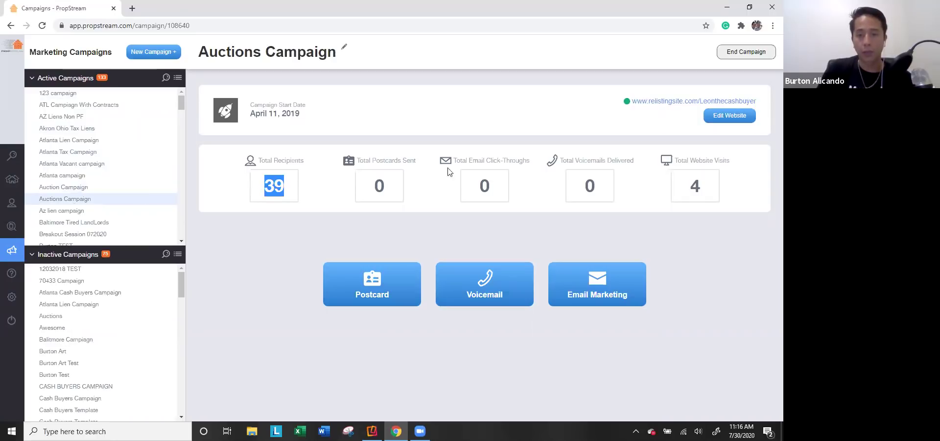
pyautogui.click(670, 101)
pyautogui.scroll(-3, 526, 179)
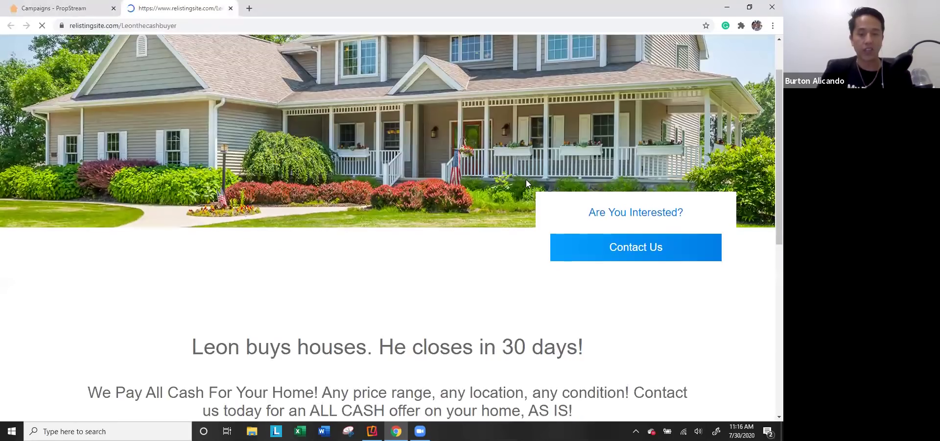
pyautogui.scroll(-2, 495, 189)
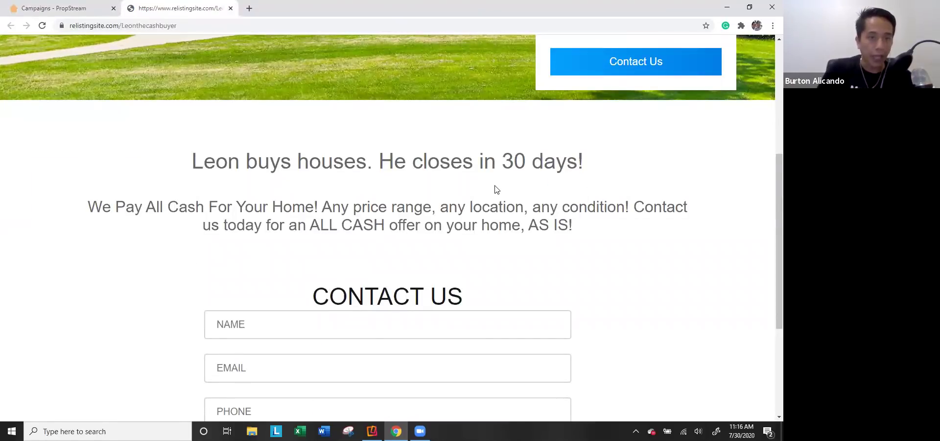
pyautogui.click(231, 8)
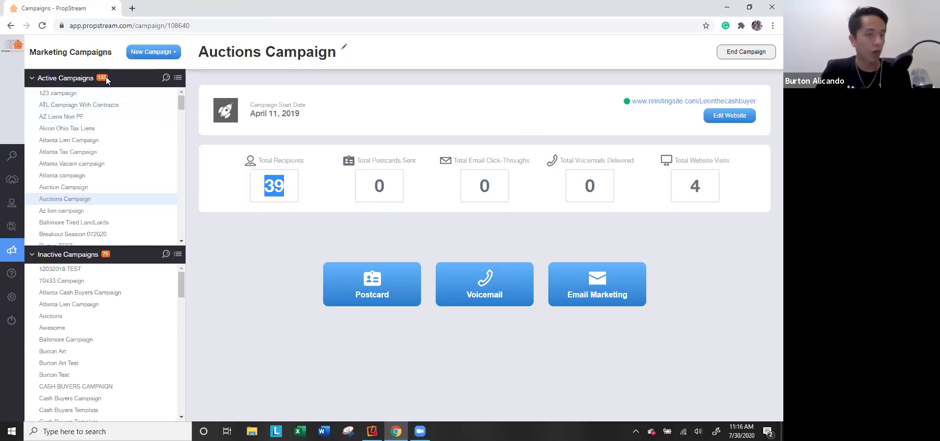
# Step: Switch to the Atlanta Tax Campaign, browse its seller website, and return to PropStream
pyautogui.click(68, 187)
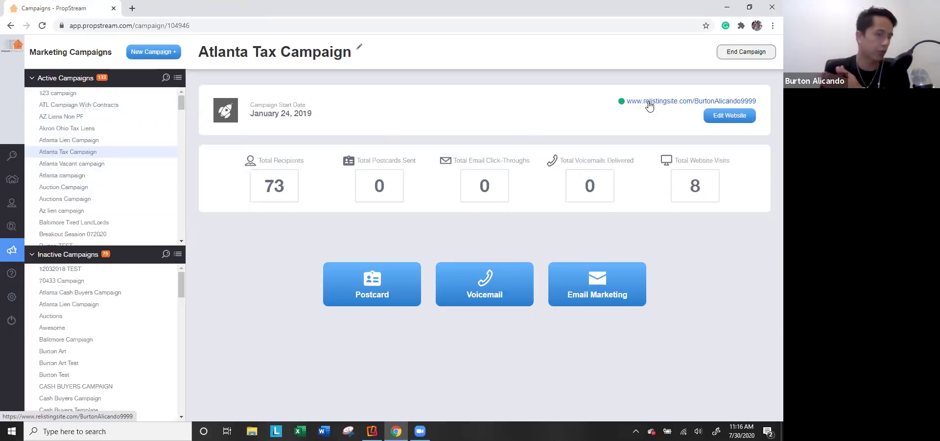
pyautogui.click(649, 102)
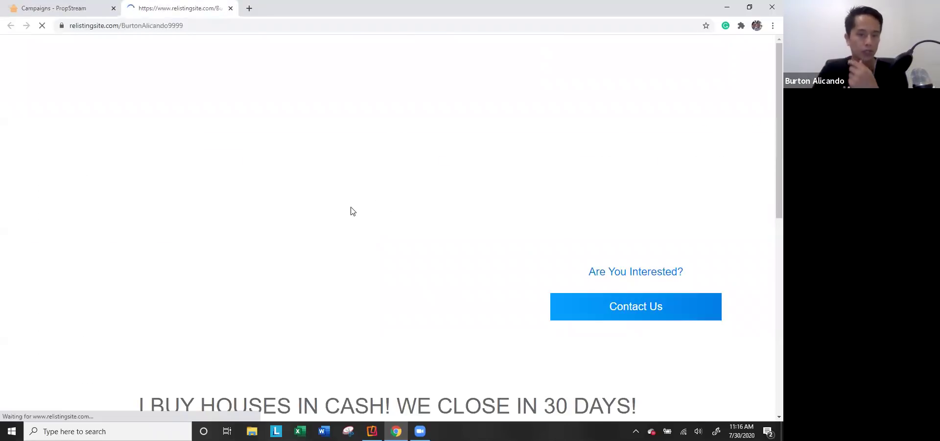
pyautogui.scroll(-4, 276, 245)
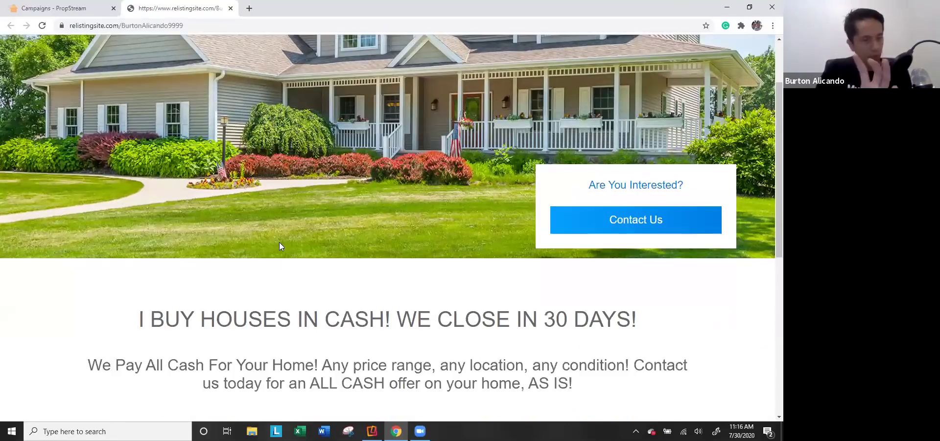
pyautogui.scroll(-4, 269, 249)
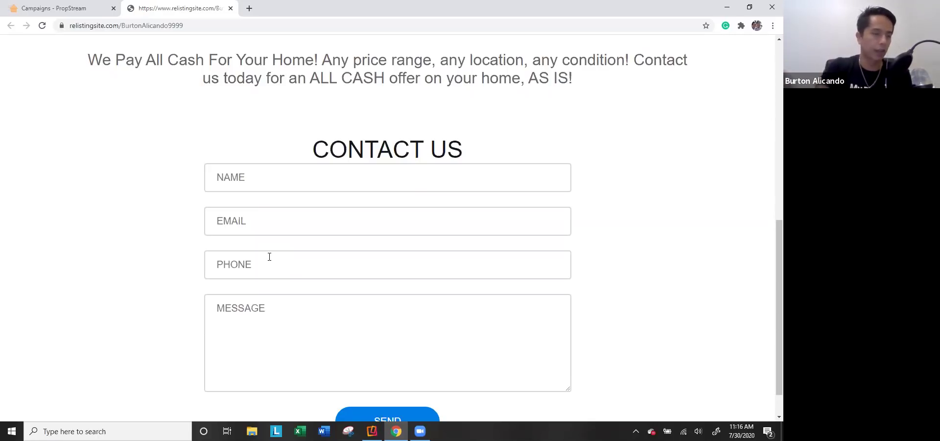
pyautogui.click(61, 6)
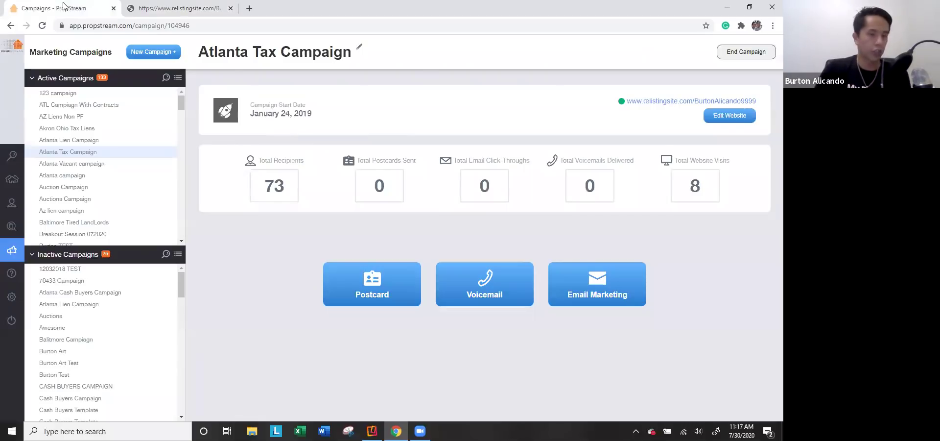
# Step: Check the 73 total recipients and start a postcard mailing for the Atlanta Tax Campaign
pyautogui.moveTo(296, 186); pyautogui.dragTo(259, 190)
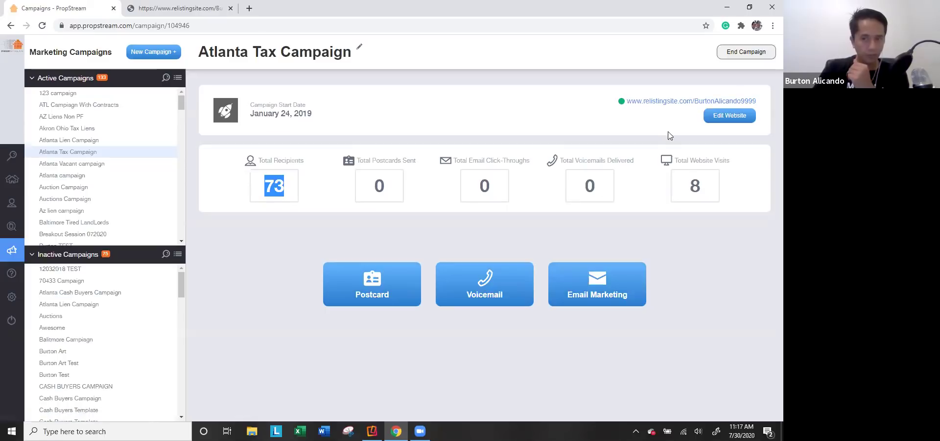
pyautogui.click(361, 304)
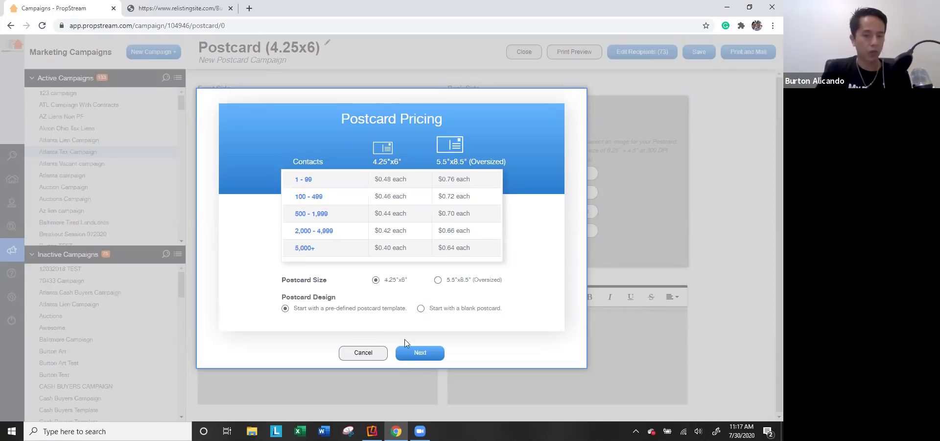
# Step: Browse the Investor and Realtor postcard template categories
pyautogui.scroll(-5, 358, 249)
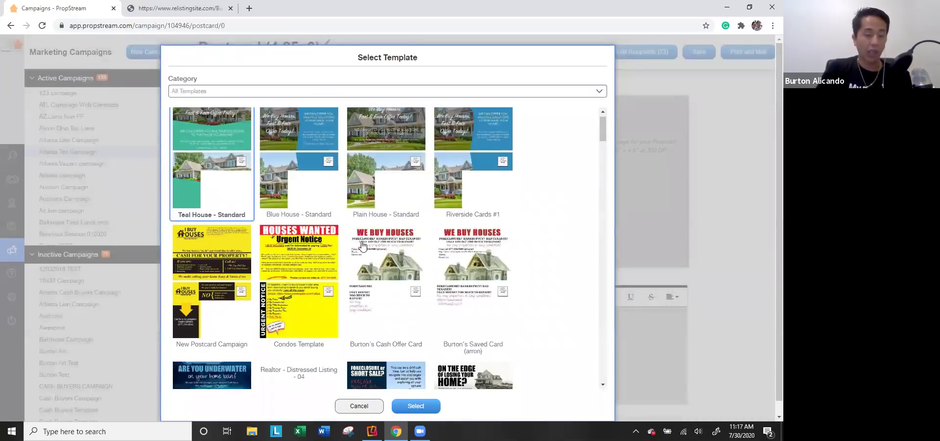
pyautogui.scroll(-10, 353, 258)
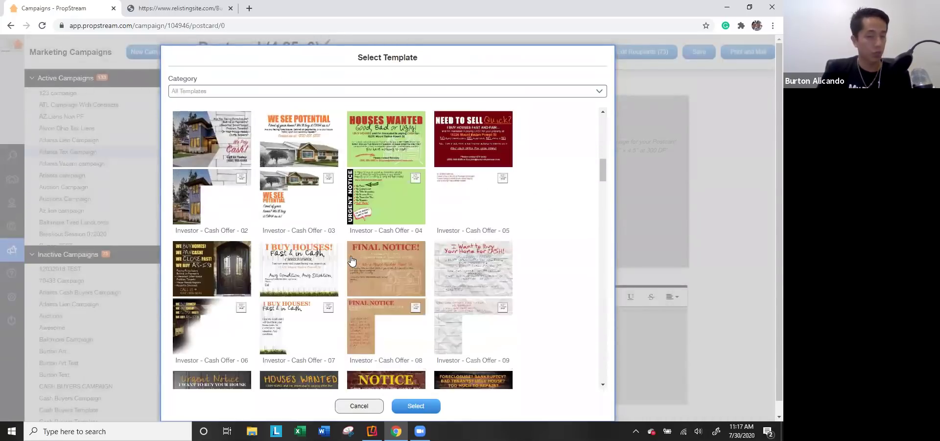
pyautogui.scroll(-7, 346, 277)
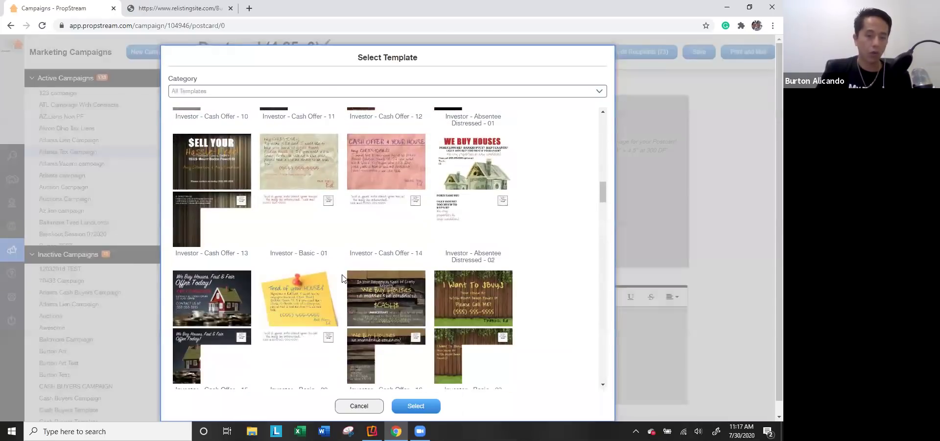
pyautogui.scroll(20, 349, 291)
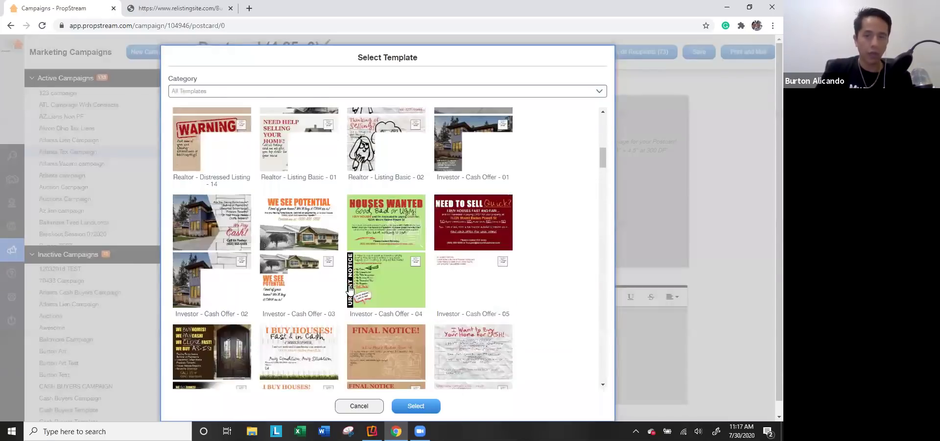
pyautogui.click(280, 93)
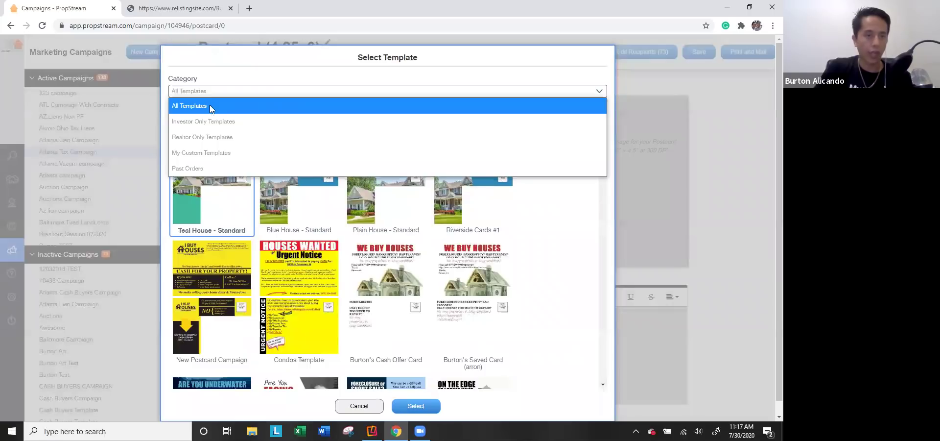
pyautogui.click(209, 120)
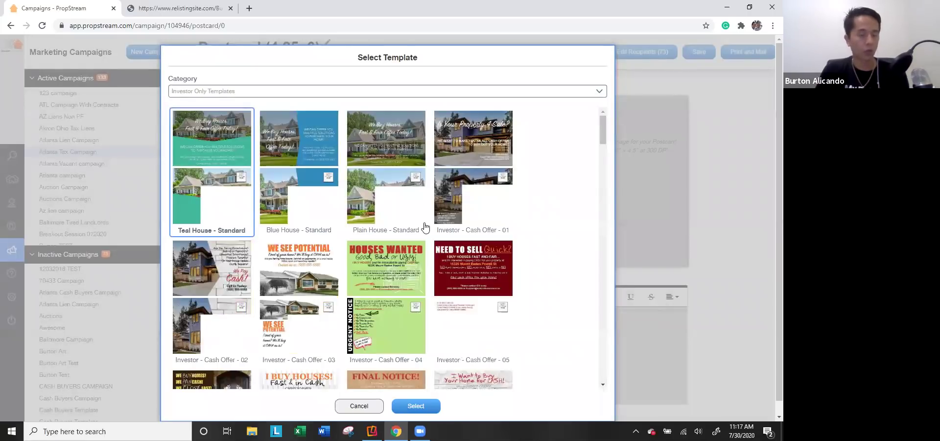
pyautogui.scroll(-3, 343, 240)
pyautogui.click(221, 91)
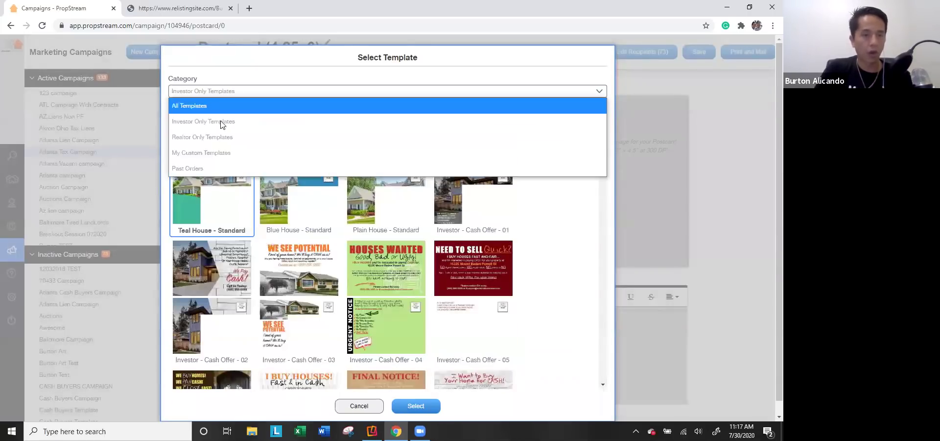
pyautogui.click(213, 137)
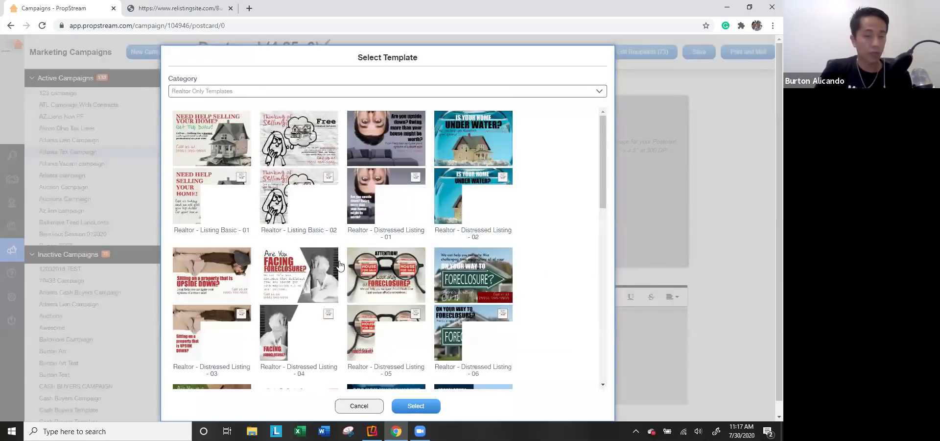
# Step: Look through the My Custom and Past Orders template categories
pyautogui.click(324, 92)
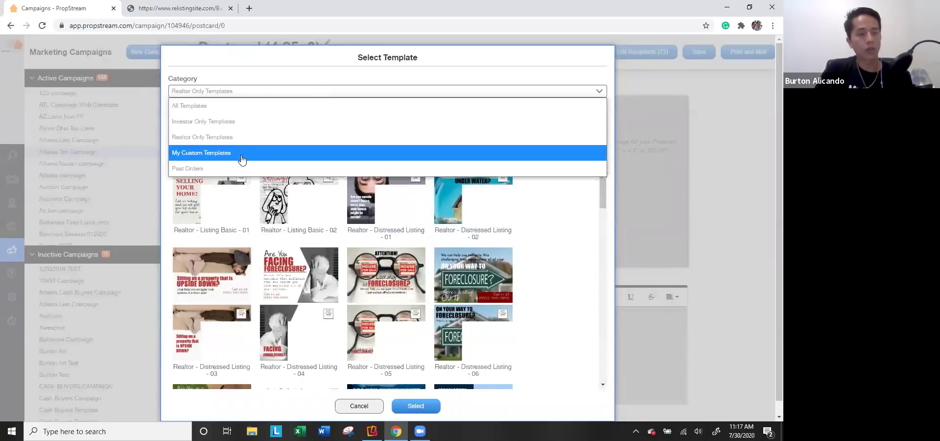
pyautogui.click(242, 159)
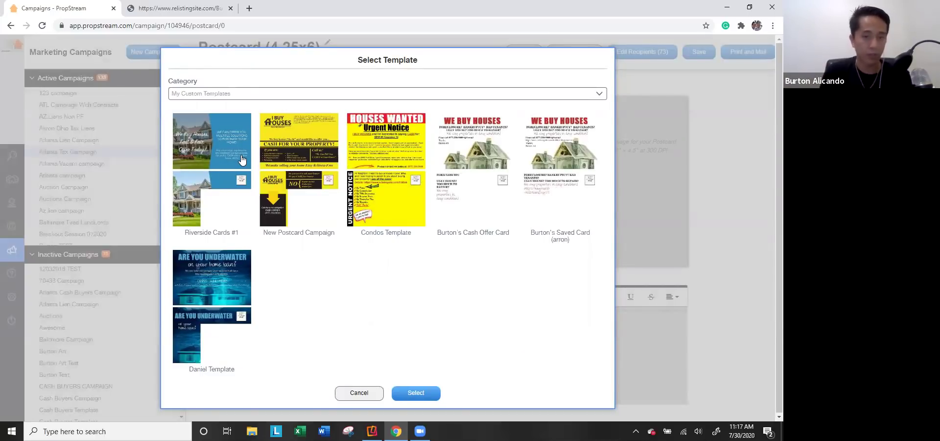
pyautogui.click(249, 94)
pyautogui.click(202, 172)
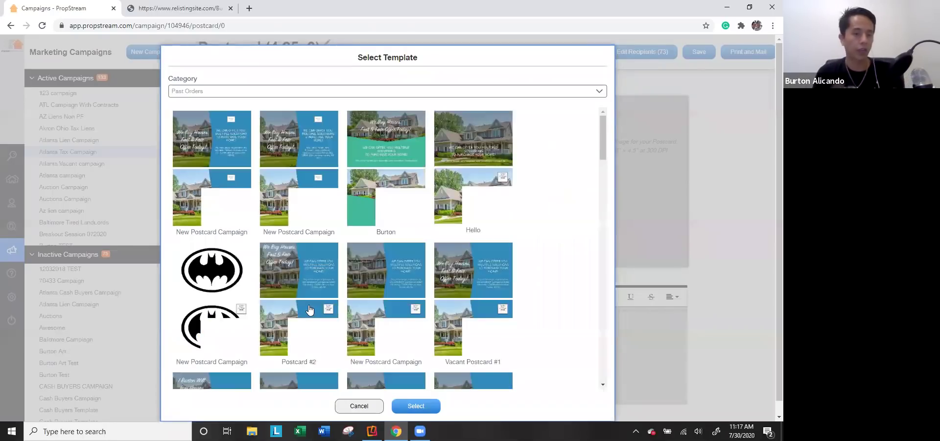
pyautogui.scroll(-2, 337, 306)
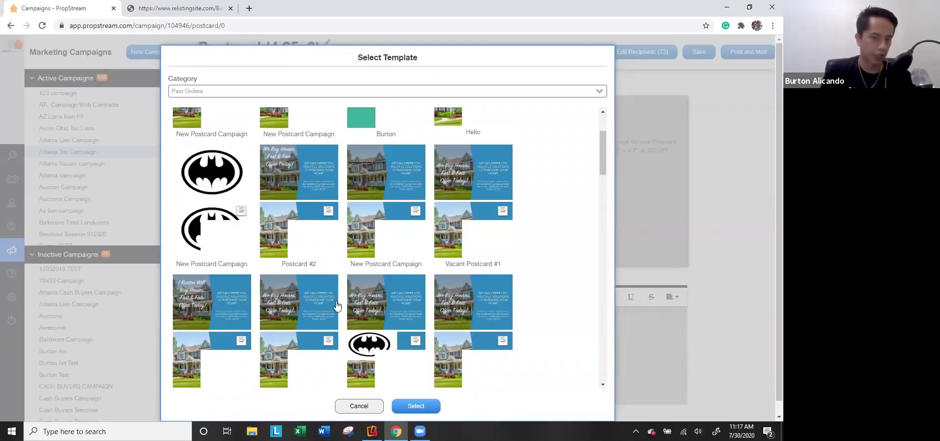
pyautogui.scroll(-5, 342, 252)
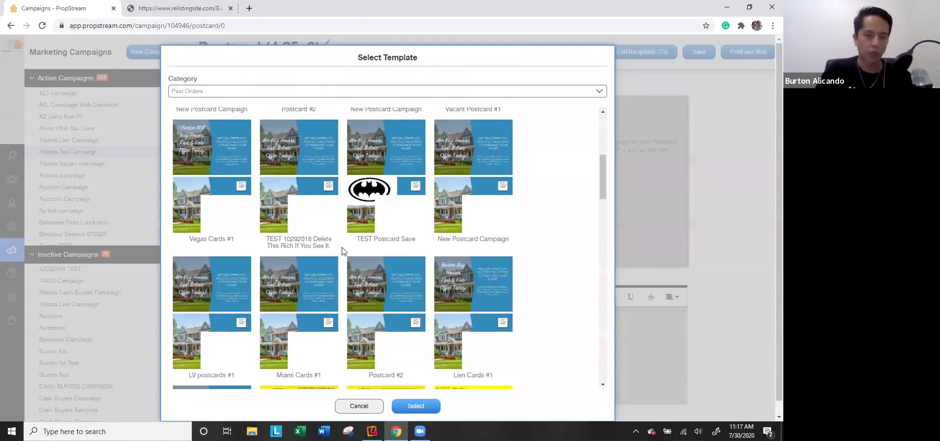
pyautogui.scroll(-8, 343, 252)
pyautogui.scroll(4, 293, 123)
# Step: Apply the Investor - Cash Offer - 24 template to the 4.25"x6" postcard
pyautogui.click(299, 90)
pyautogui.click(267, 122)
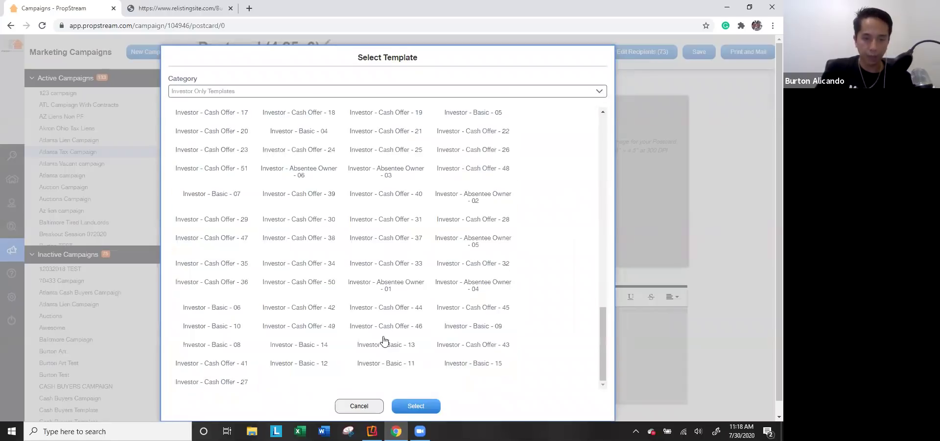
pyautogui.scroll(-1, 374, 320)
pyautogui.click(315, 241)
pyautogui.click(416, 406)
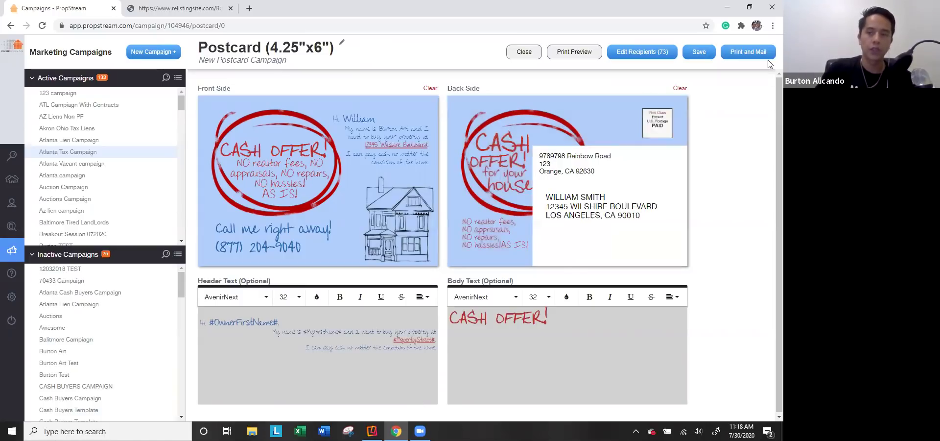
# Step: Try Print and Mail, dismiss the no-eligible-recipients error, and close the postcard editor
pyautogui.click(755, 51)
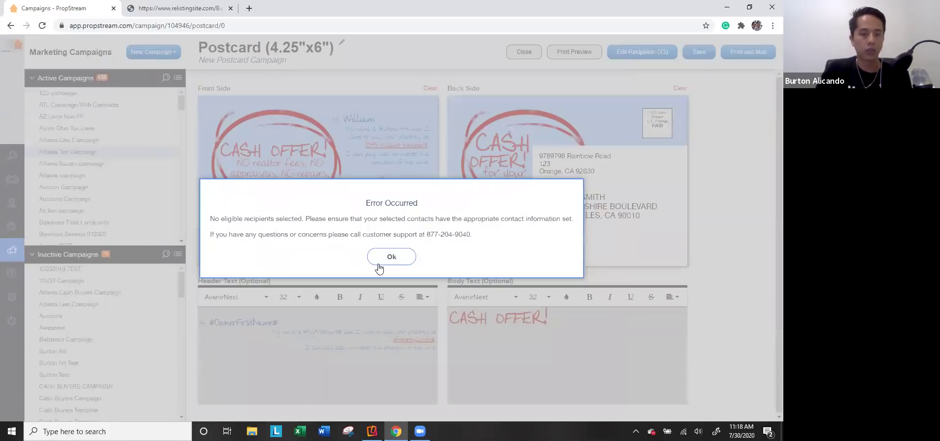
pyautogui.click(383, 260)
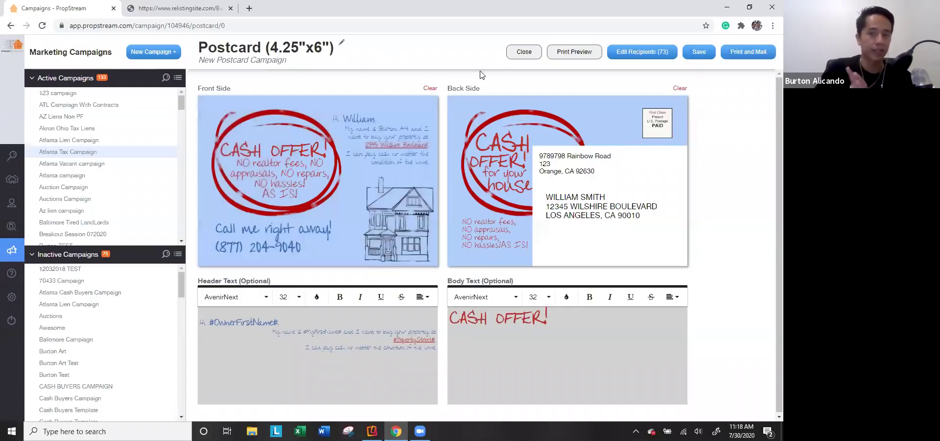
pyautogui.click(522, 56)
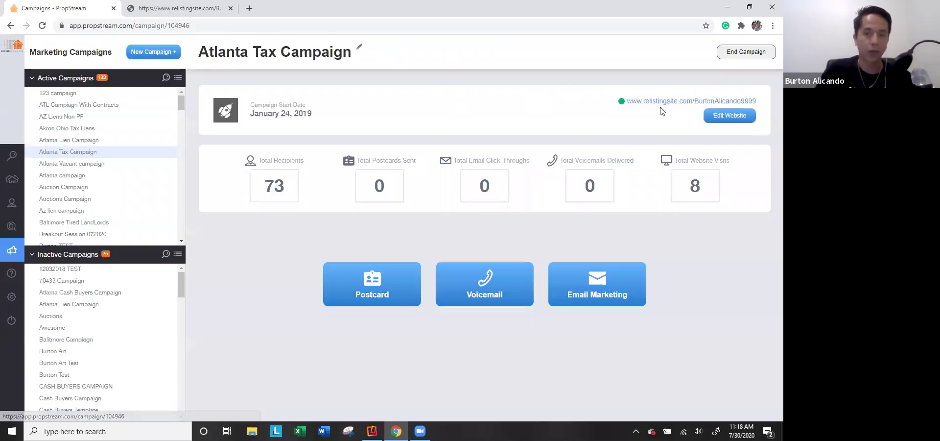
# Step: Start a voicemail drop for the campaign, then cancel adding a new caller ID
pyautogui.click(482, 283)
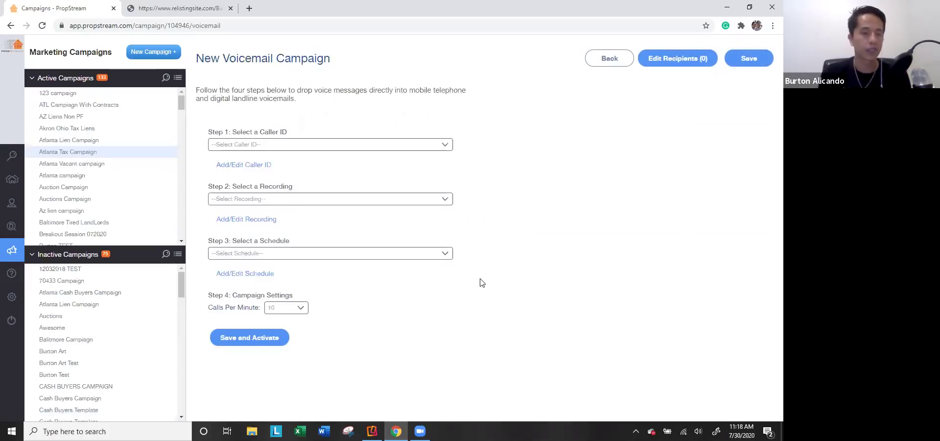
pyautogui.click(244, 166)
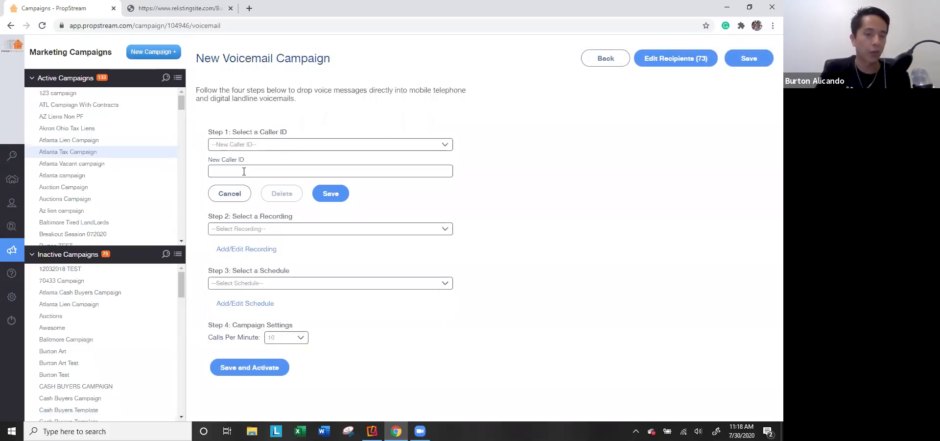
pyautogui.click(230, 194)
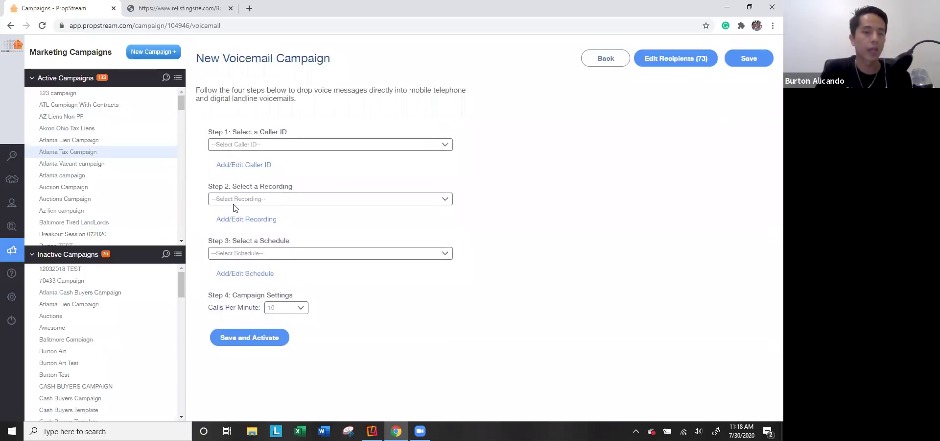
# Step: Generate an audio PIN for recording a new message by phone, then start a new call schedule
pyautogui.click(233, 219)
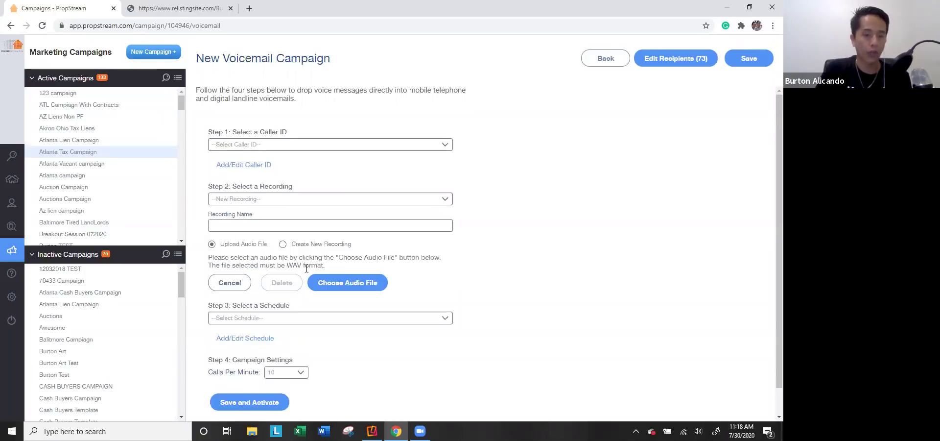
pyautogui.click(311, 245)
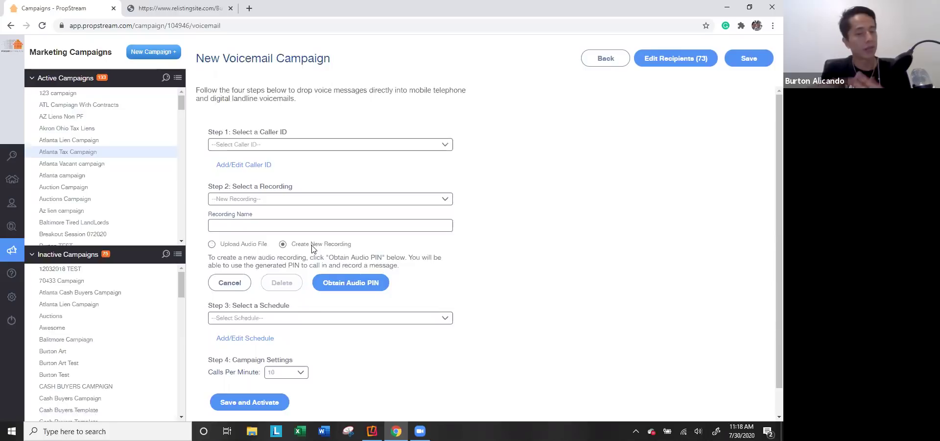
pyautogui.click(371, 278)
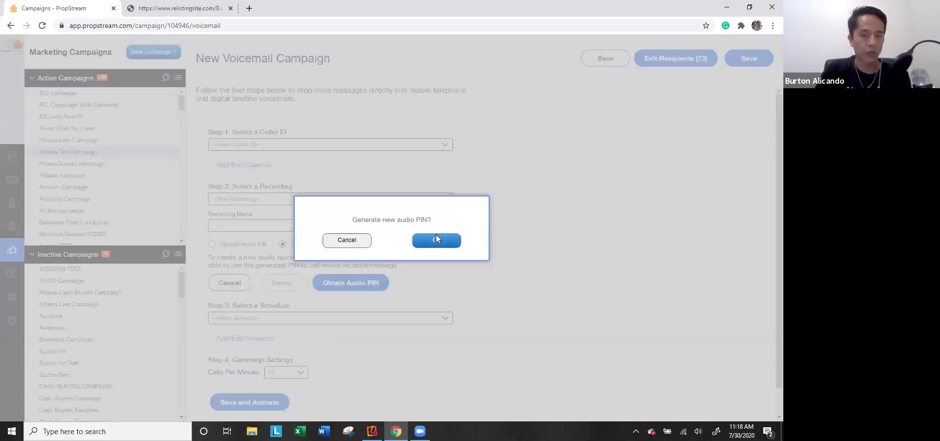
pyautogui.click(437, 239)
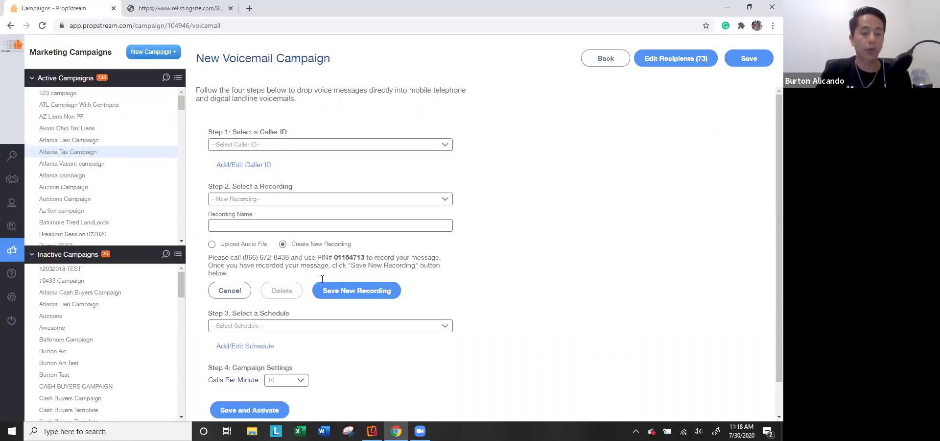
pyautogui.scroll(-1, 251, 322)
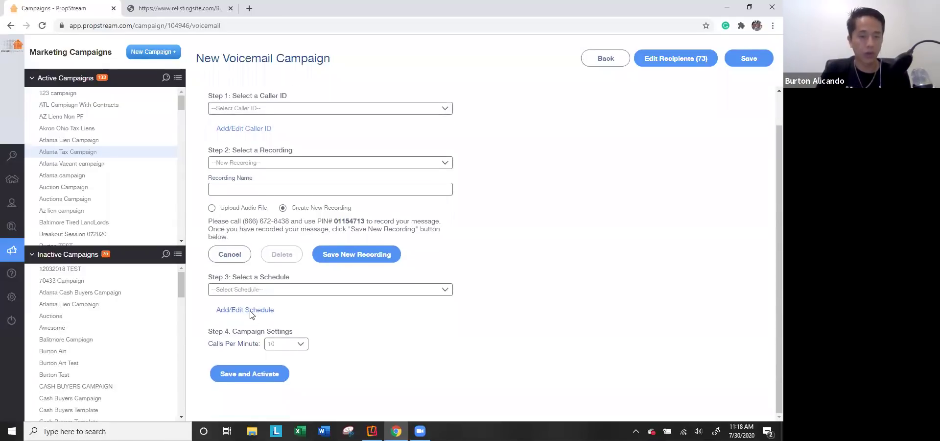
pyautogui.click(249, 311)
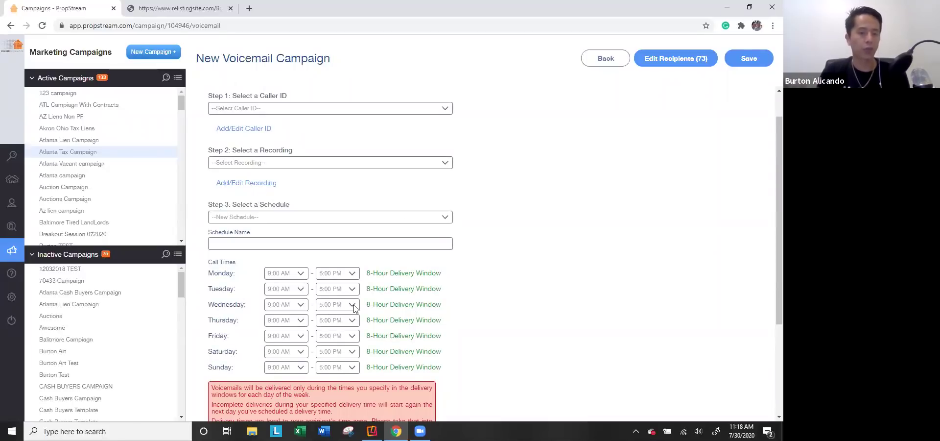
# Step: Make Monday, Tuesday and Wednesday no-delivery days for voicemails
pyautogui.click(349, 278)
pyautogui.scroll(6, 355, 86)
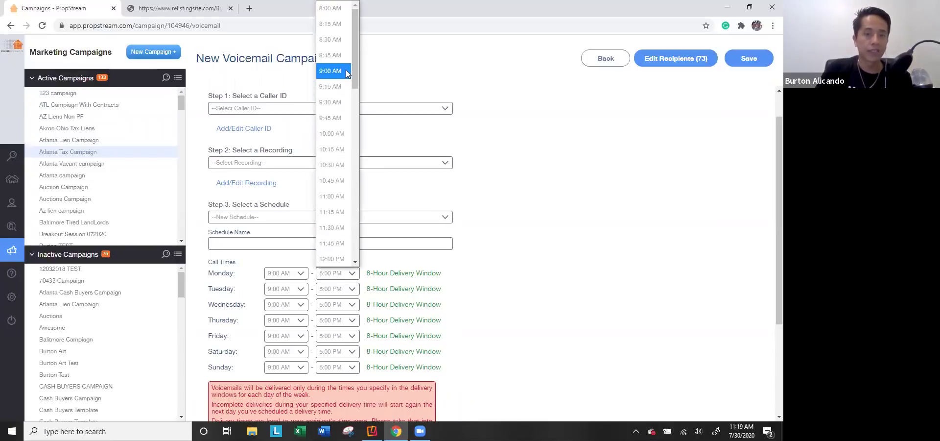
pyautogui.click(346, 71)
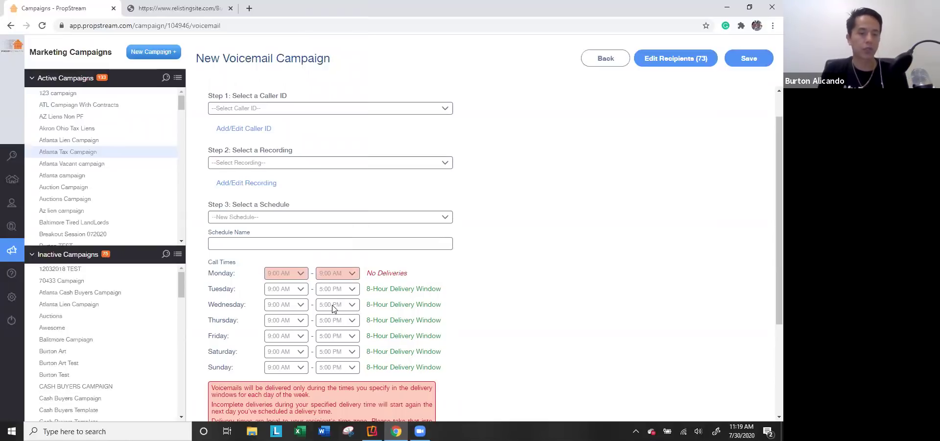
pyautogui.click(348, 290)
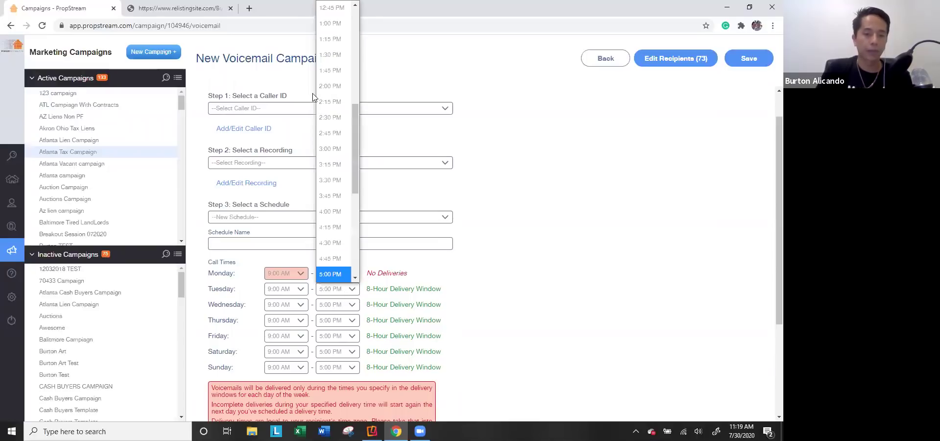
pyautogui.click(315, 82)
pyautogui.click(352, 289)
pyautogui.scroll(5, 331, 159)
pyautogui.click(331, 69)
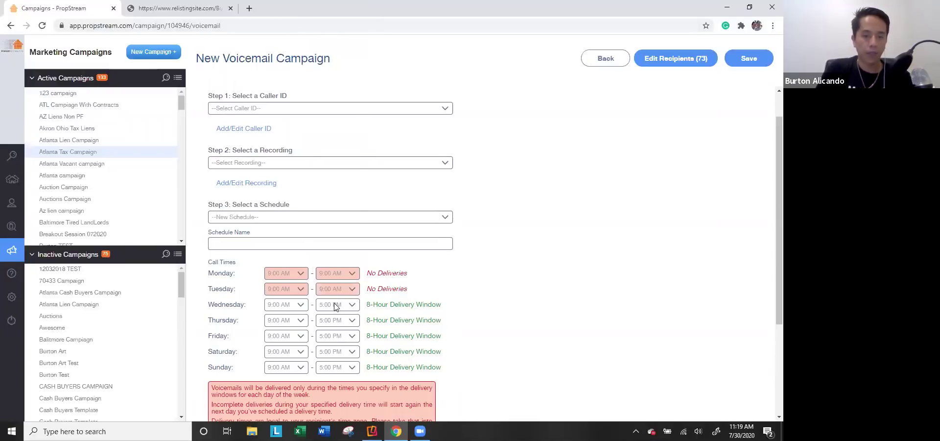
pyautogui.click(336, 304)
pyautogui.scroll(5, 343, 120)
pyautogui.click(343, 81)
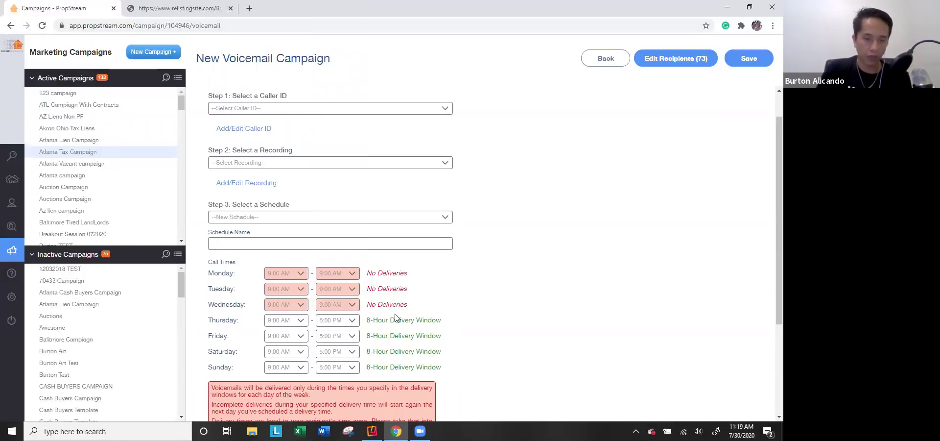
# Step: Start Thursday's delivery window at 11:30 AM and review the calls-per-minute options
pyautogui.click(284, 321)
pyautogui.click(283, 226)
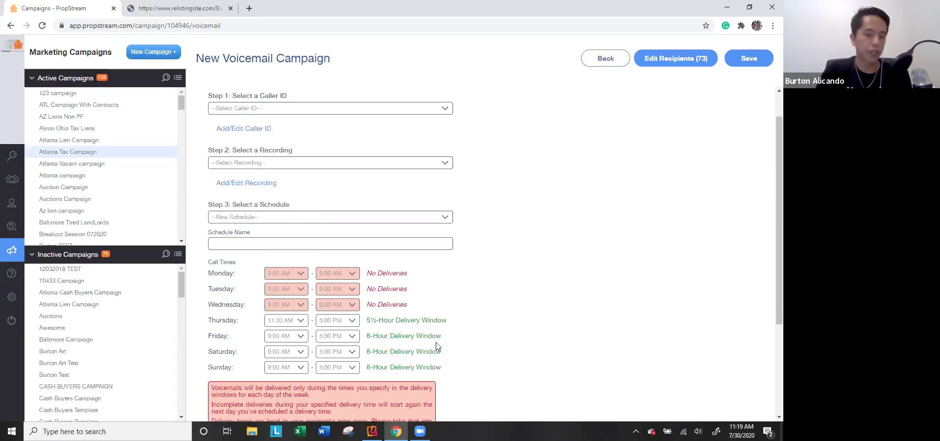
pyautogui.scroll(-3, 416, 305)
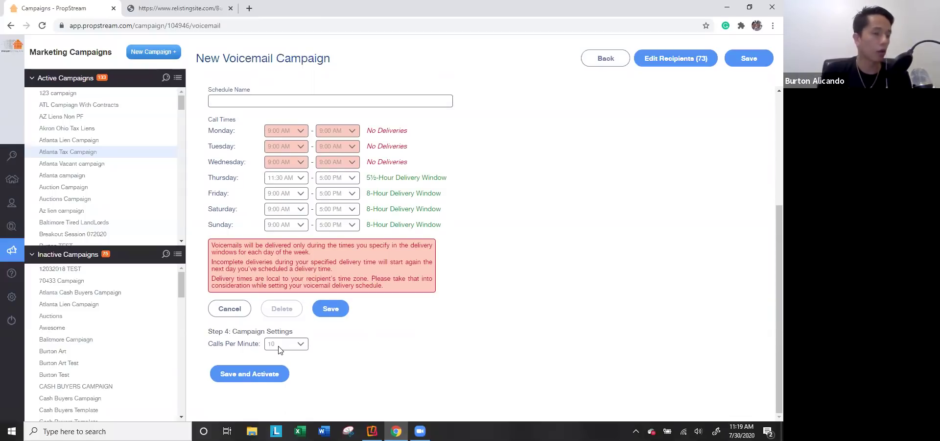
pyautogui.click(278, 349)
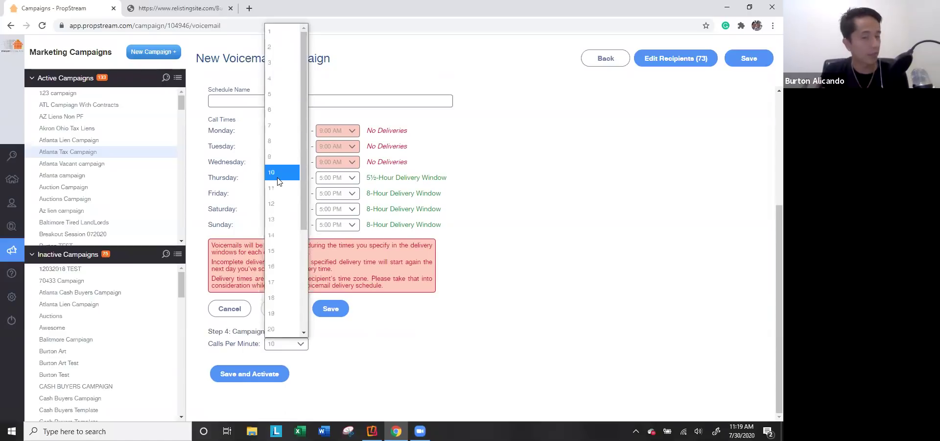
pyautogui.scroll(-3, 279, 196)
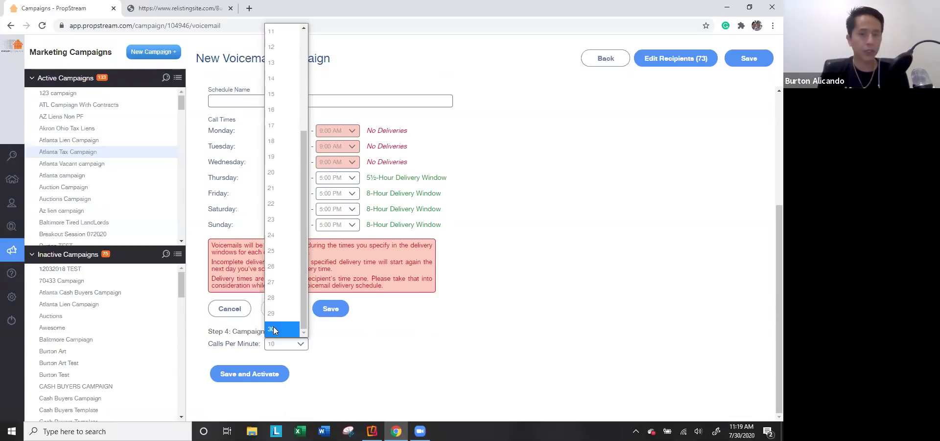
pyautogui.scroll(4, 372, 162)
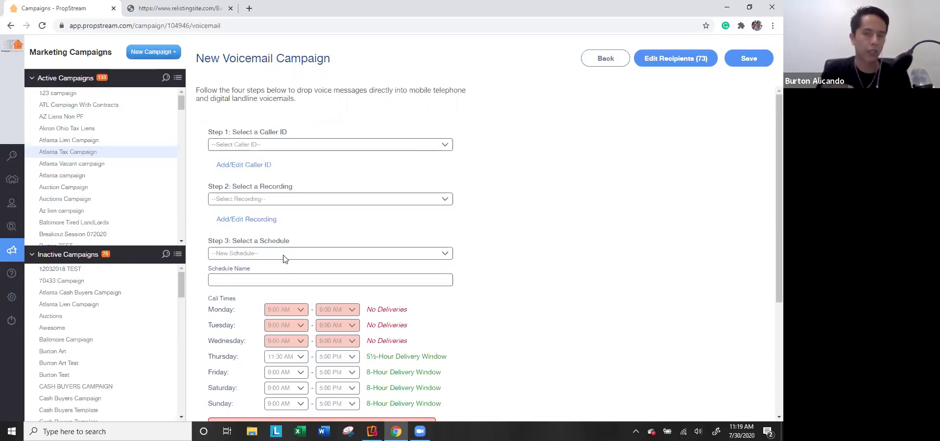
pyautogui.scroll(-3, 282, 263)
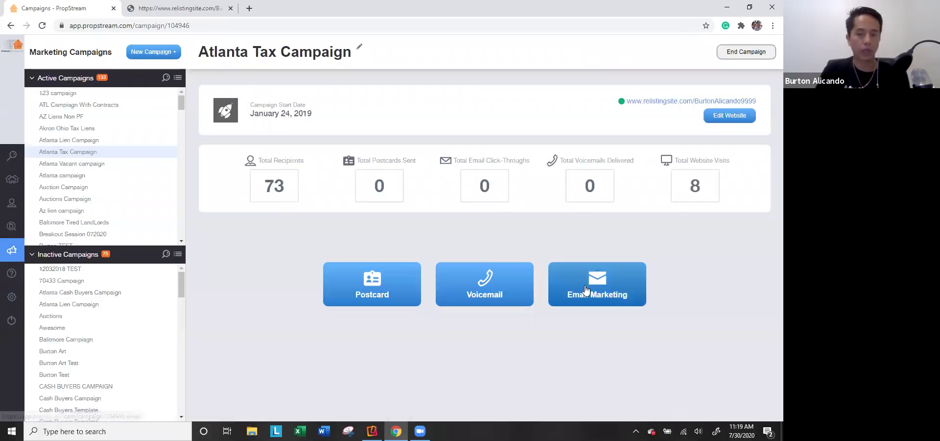
# Step: Start an email campaign and preview several of the email layouts
pyautogui.click(585, 287)
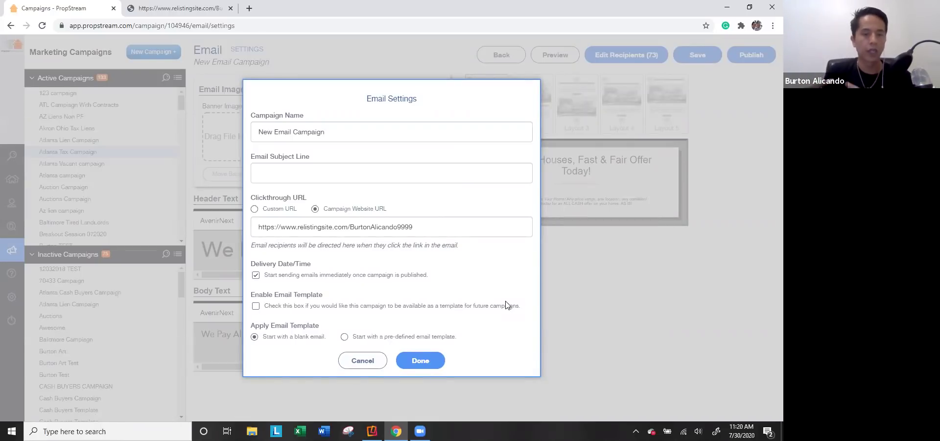
pyautogui.click(372, 362)
pyautogui.click(540, 126)
pyautogui.click(576, 124)
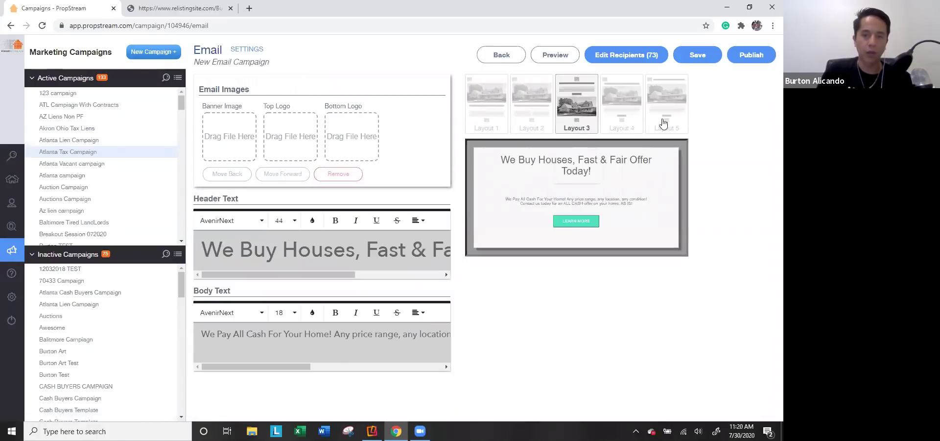
pyautogui.click(631, 123)
pyautogui.click(666, 117)
# Step: Use pre-defined Template 2 with the subject 'Don't let your lien turn into an auction!'
pyautogui.click(245, 49)
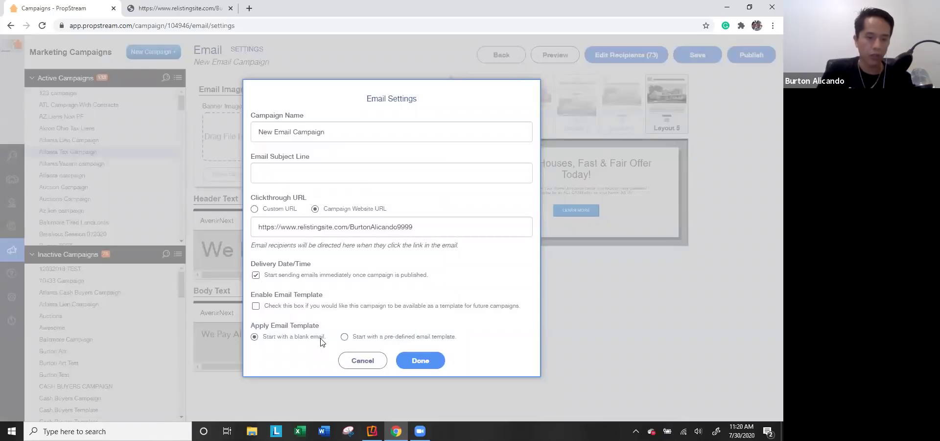
pyautogui.click(377, 338)
pyautogui.click(395, 358)
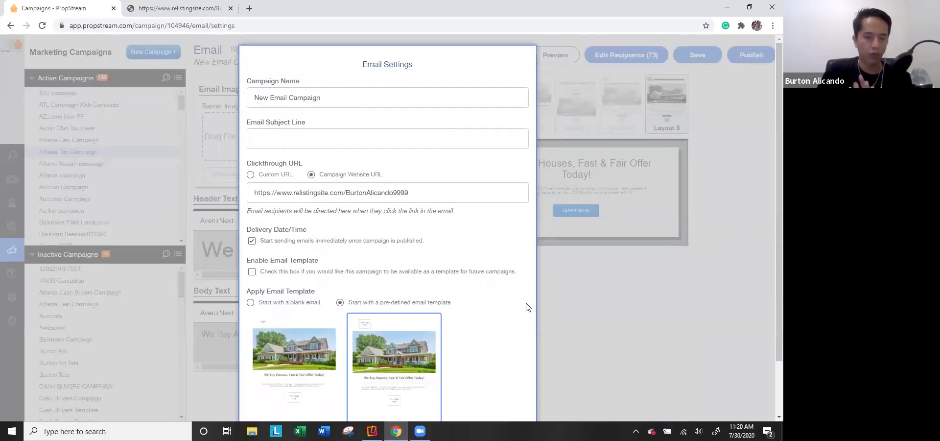
pyautogui.scroll(-2, 405, 233)
pyautogui.click(290, 76)
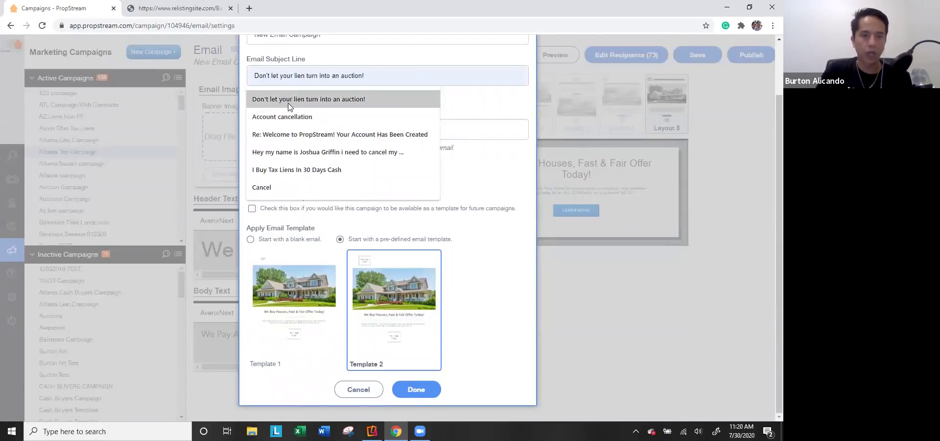
pyautogui.click(282, 98)
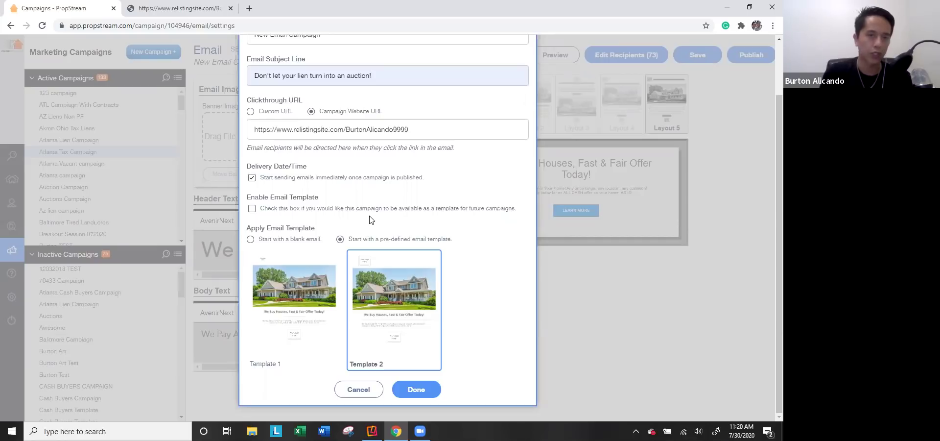
pyautogui.scroll(1, 370, 219)
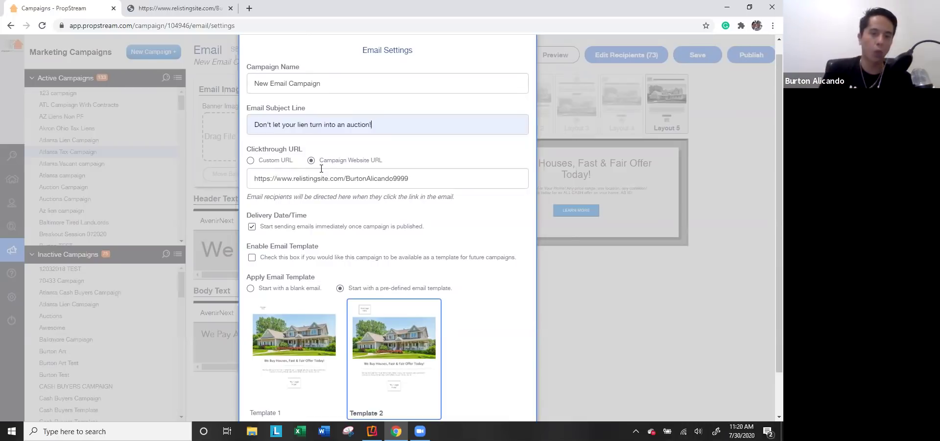
# Step: Keep the campaign website clickthrough URL, send immediately, skip saving as template, and apply settings
pyautogui.tripleClick(324, 177)
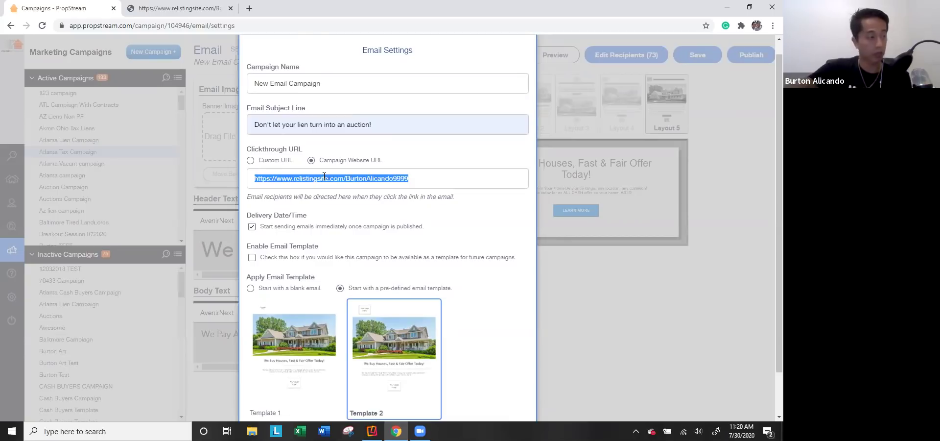
pyautogui.click(263, 161)
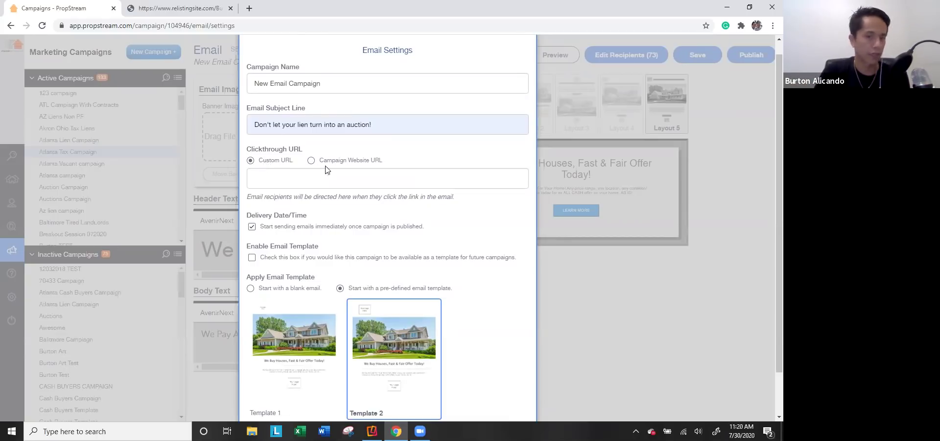
pyautogui.click(342, 161)
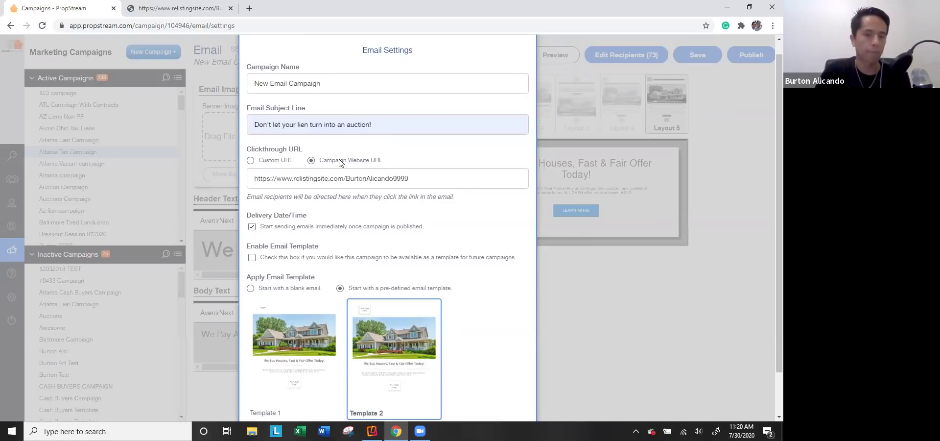
pyautogui.click(294, 229)
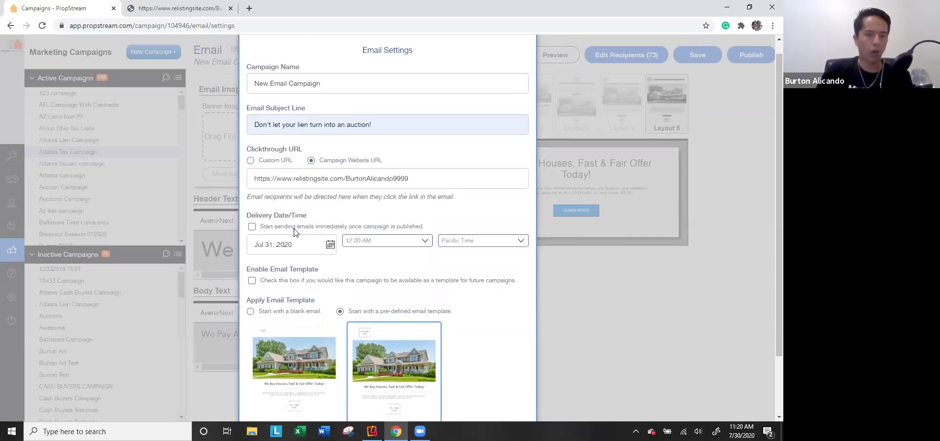
pyautogui.click(295, 228)
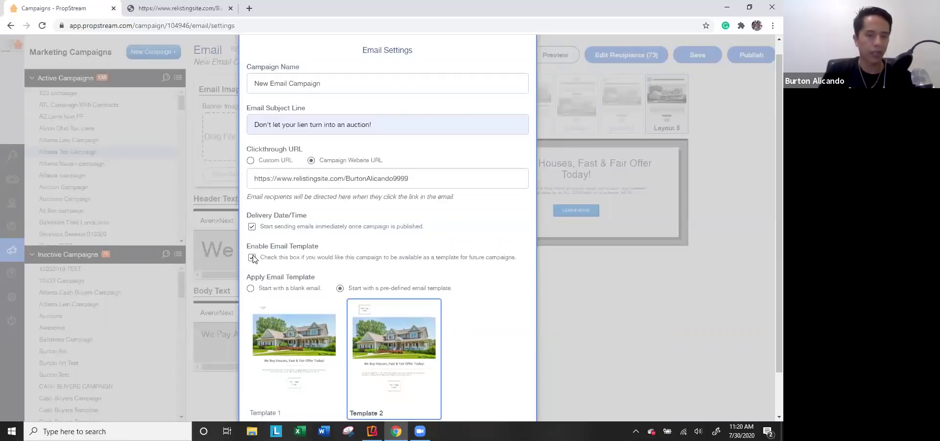
pyautogui.click(252, 258)
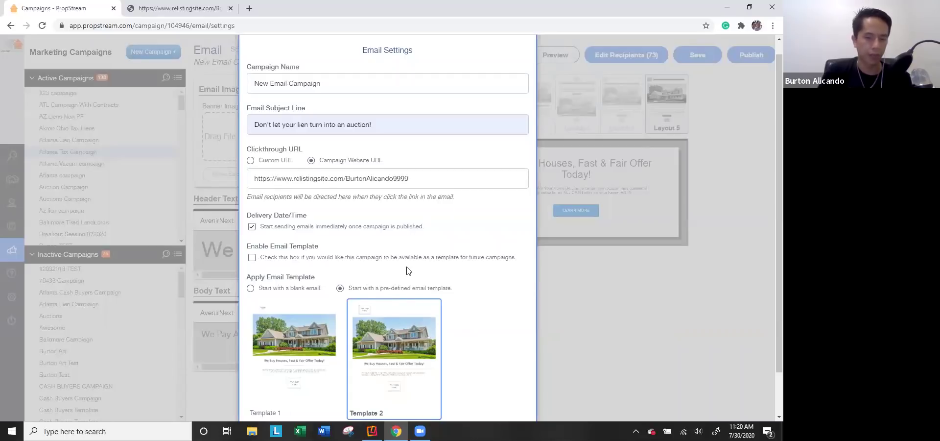
pyautogui.scroll(-1, 406, 270)
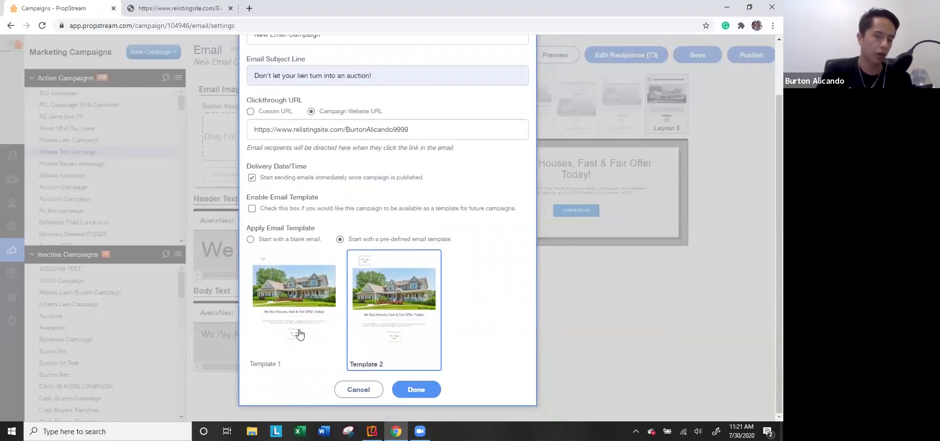
pyautogui.click(419, 390)
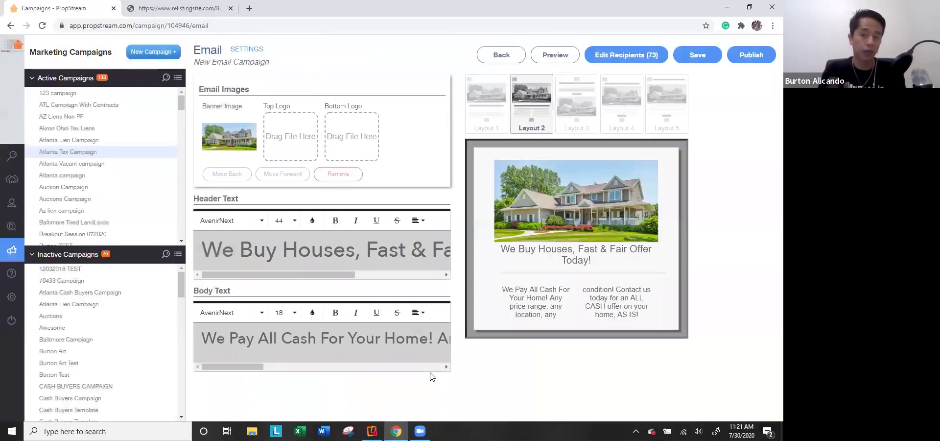
# Step: Preview Layouts 1–4, settle on single-column Layout 5, and return to the campaign overview
pyautogui.click(499, 113)
pyautogui.click(533, 113)
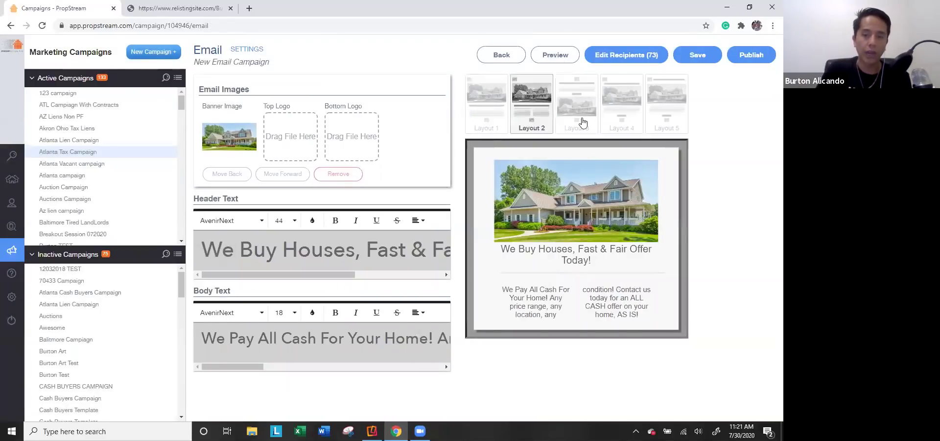
pyautogui.click(582, 123)
pyautogui.click(615, 121)
pyautogui.click(669, 120)
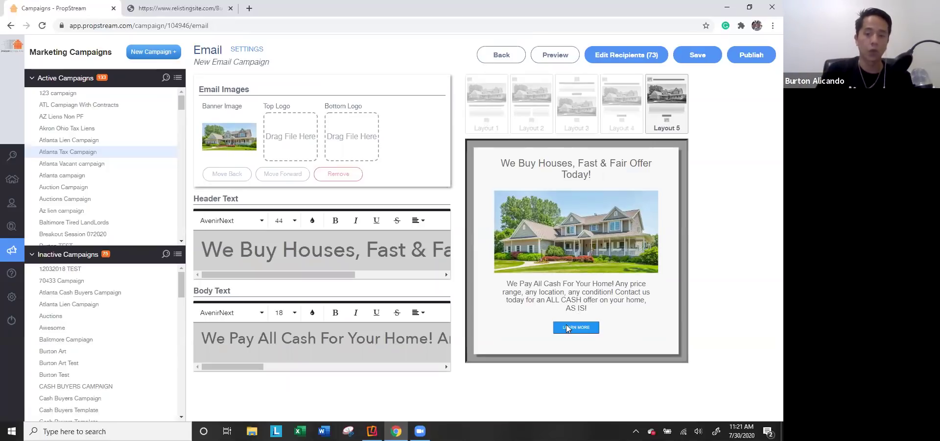
pyautogui.click(504, 56)
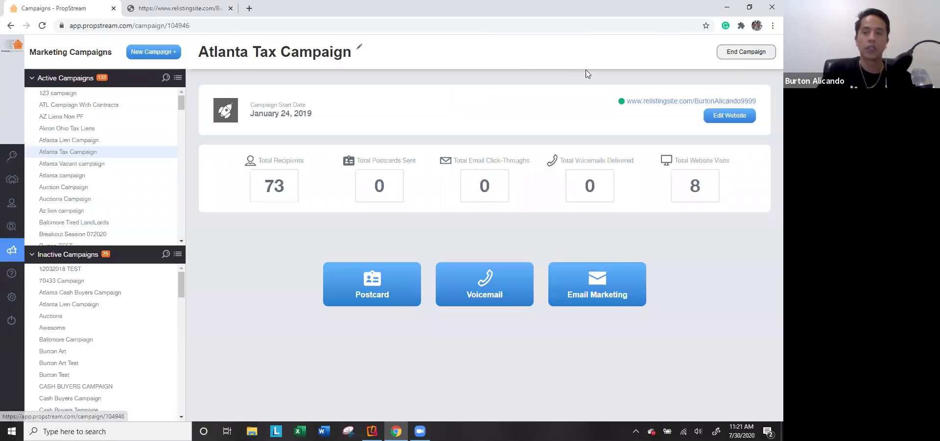
# Step: Preview the campaign's landing website in a new tab, then close it
pyautogui.click(681, 106)
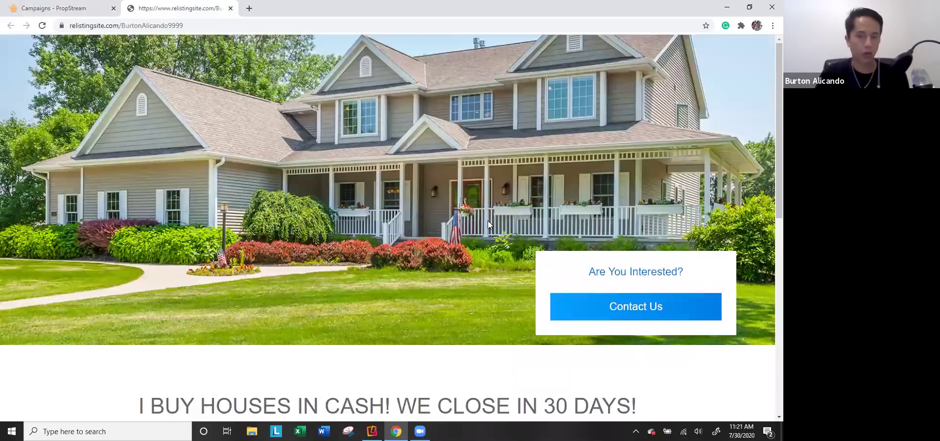
pyautogui.scroll(-5, 488, 222)
pyautogui.scroll(-1, 300, 213)
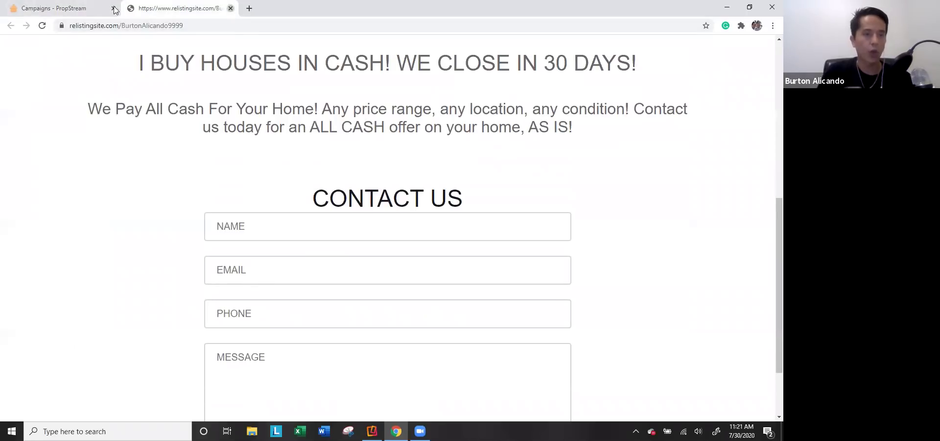
pyautogui.hotkey('ctrl', 'w')
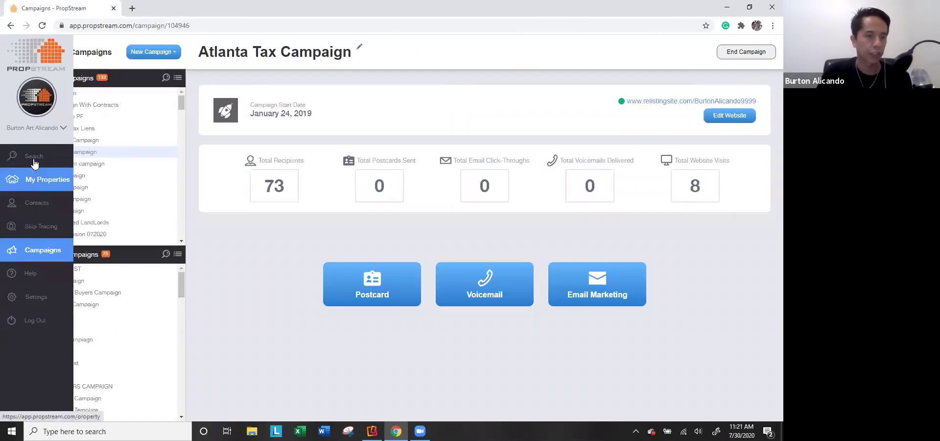
# Step: Visit Search, My Properties, Skip Tracing pricing, and the Maricopa liens contact list
pyautogui.click(34, 162)
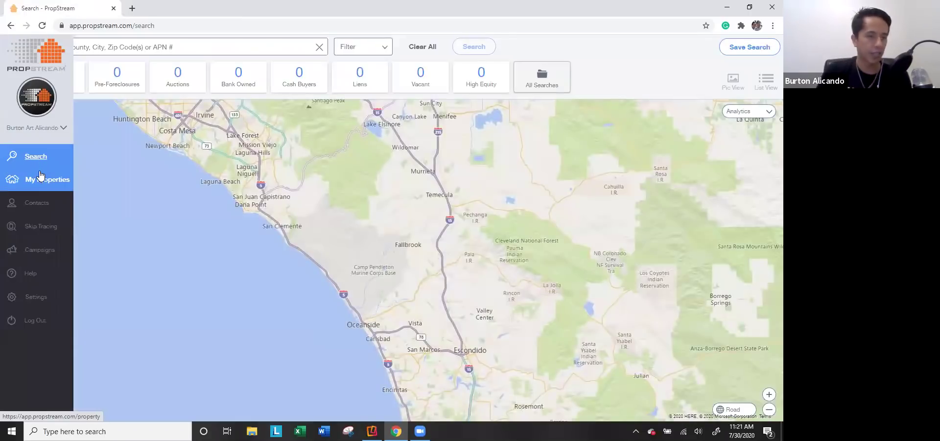
pyautogui.click(41, 176)
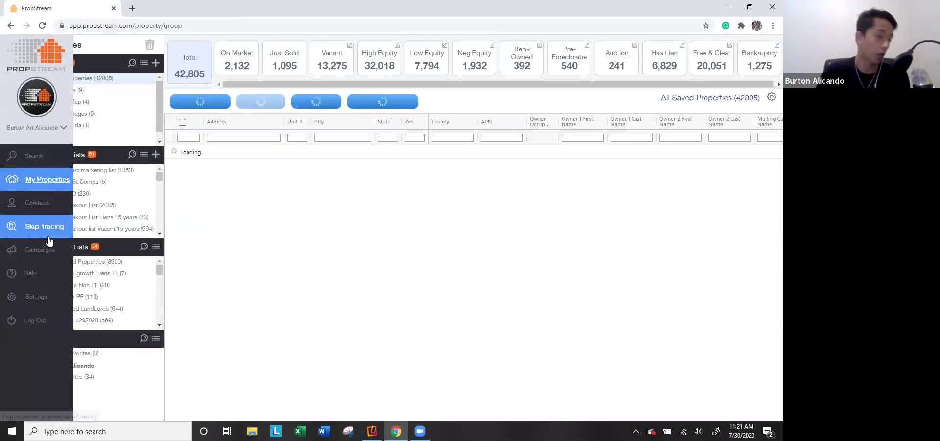
pyautogui.click(44, 225)
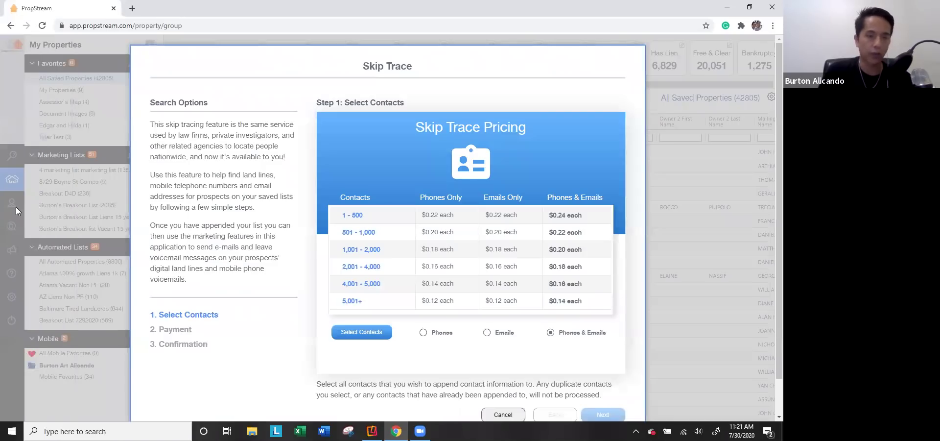
pyautogui.click(16, 207)
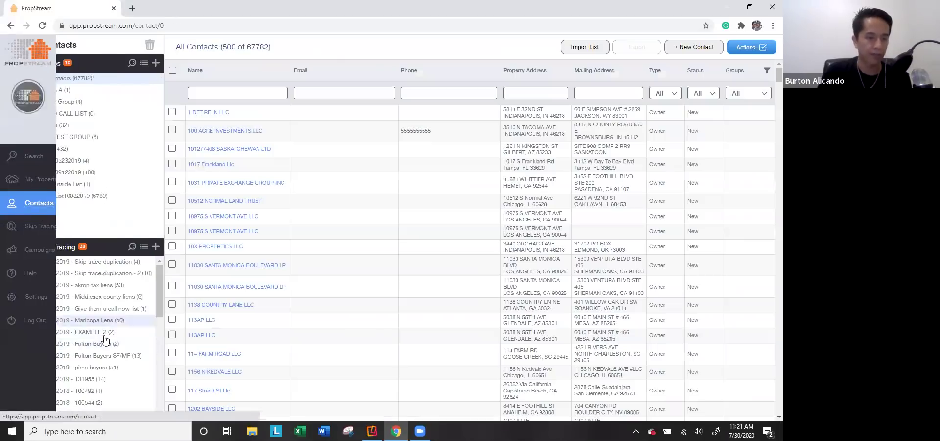
pyautogui.click(105, 320)
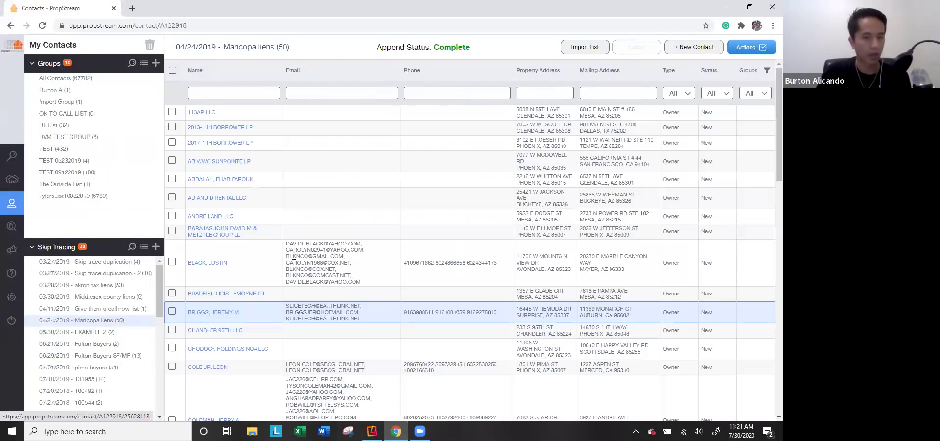
pyautogui.scroll(-5, 309, 240)
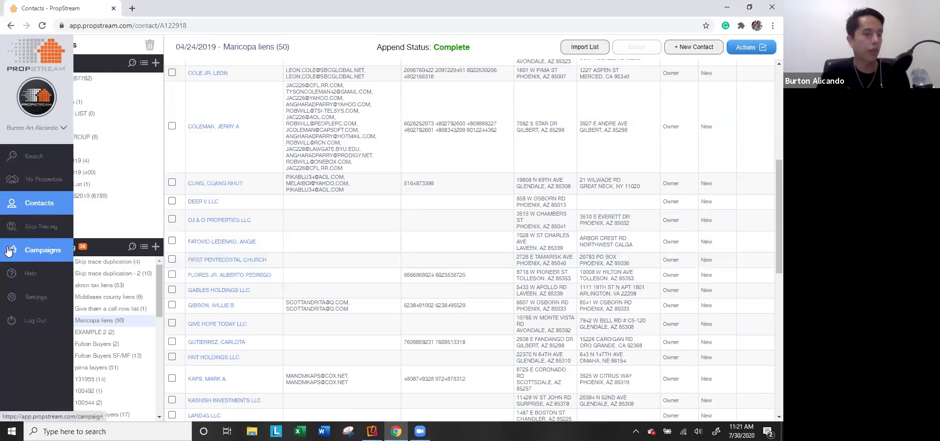
# Step: Go back to Campaigns, open the help FAQ in another tab, and return to PropStream
pyautogui.click(9, 250)
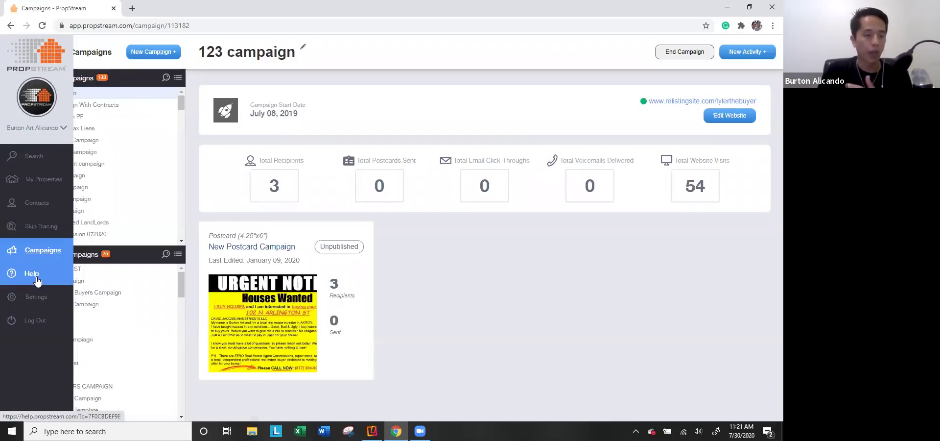
pyautogui.click(31, 275)
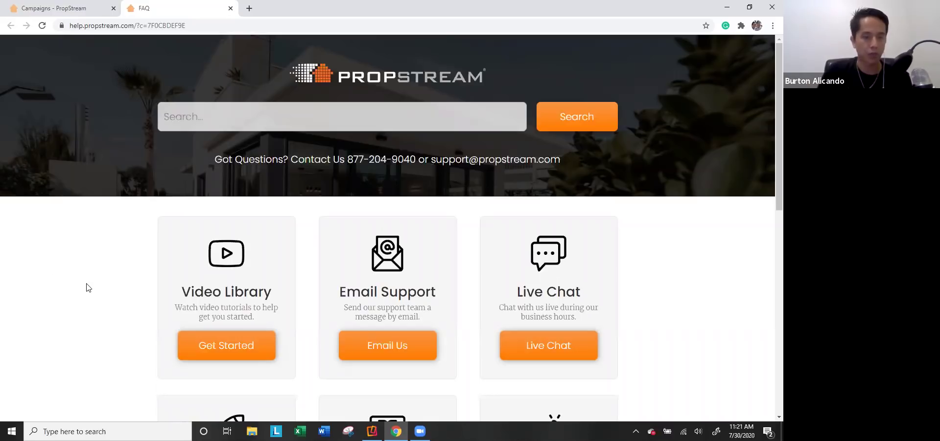
pyautogui.scroll(-3, 340, 326)
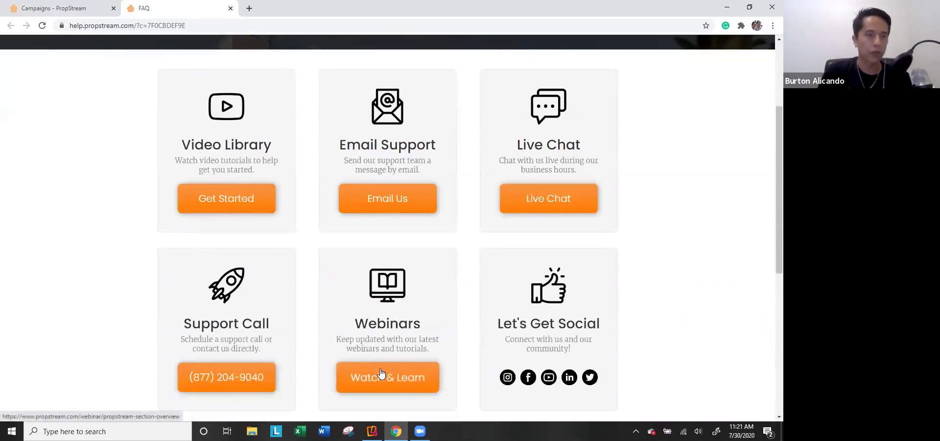
pyautogui.click(80, 9)
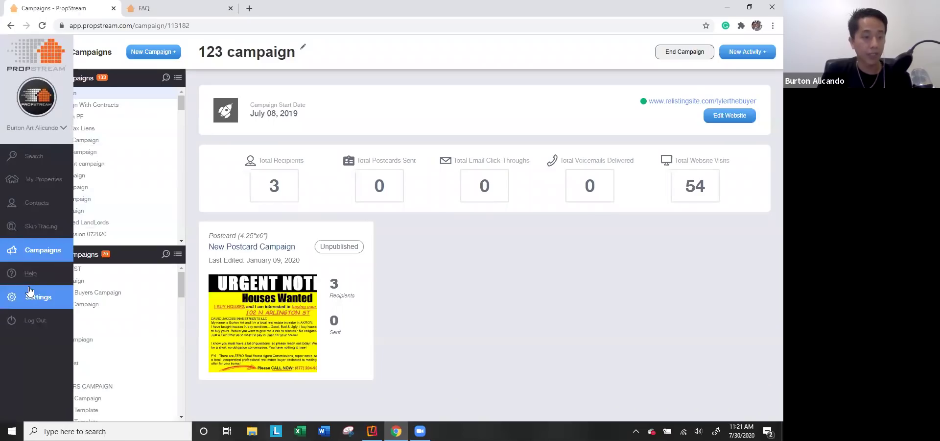
# Step: Review the Profile / Billing Settings page: member profile, billing information and $0 pre-paid credits
pyautogui.click(28, 296)
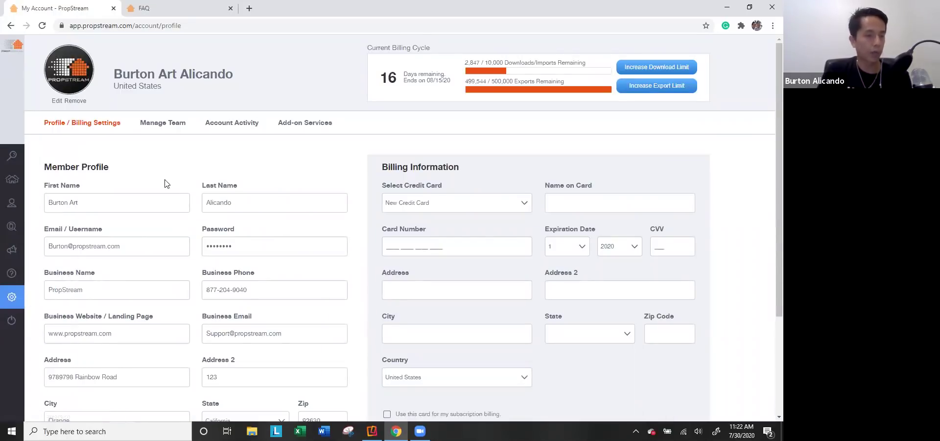
pyautogui.scroll(-1, 176, 190)
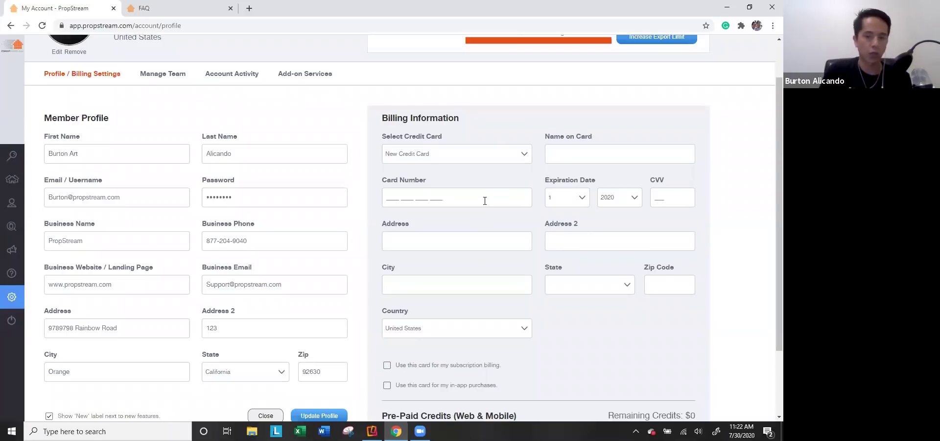
pyautogui.scroll(-2, 484, 201)
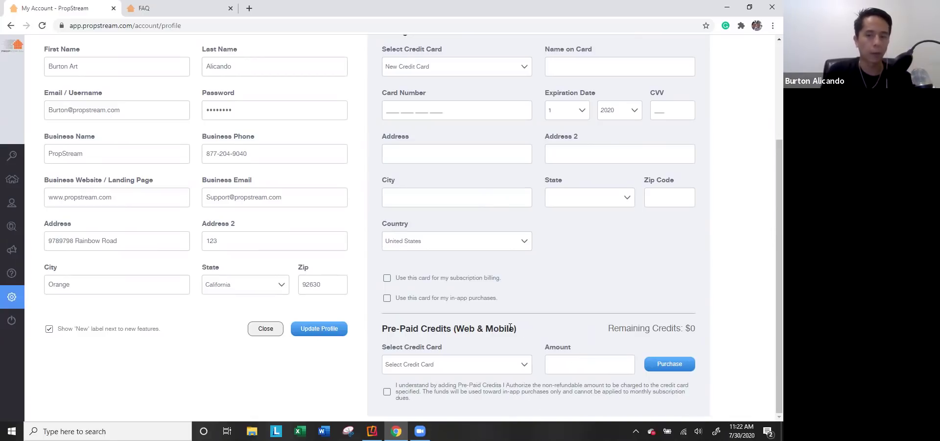
pyautogui.scroll(2, 163, 157)
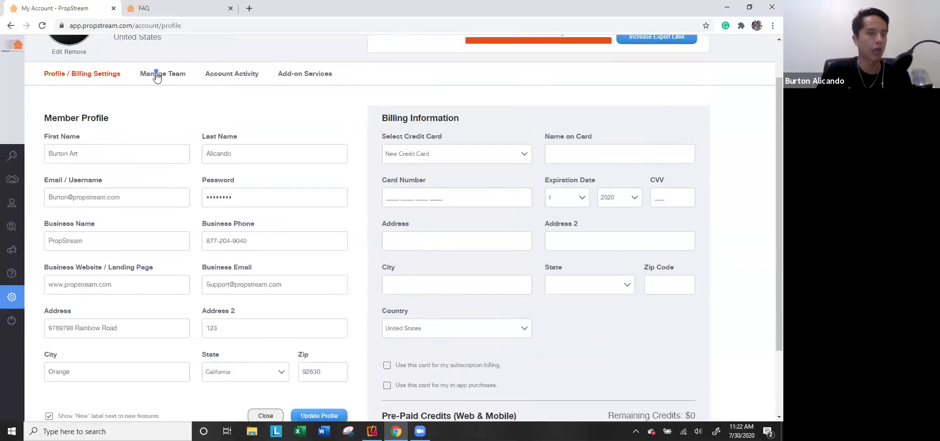
# Step: Give the new team member Scout (Limited Mobile Only - Free) access at $0/month, then open My Properties
pyautogui.click(156, 78)
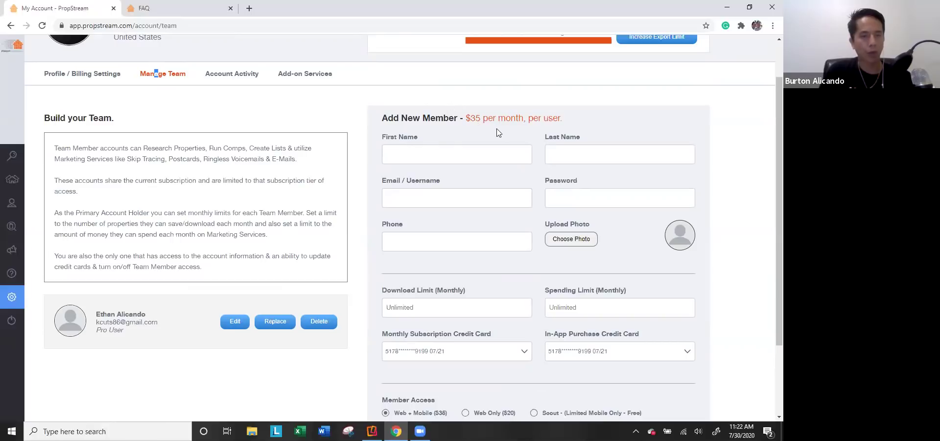
pyautogui.scroll(-1, 511, 131)
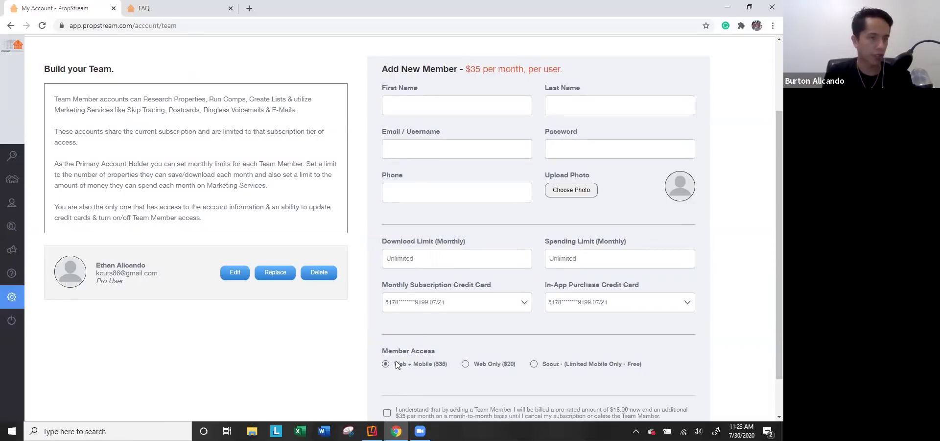
pyautogui.click(466, 364)
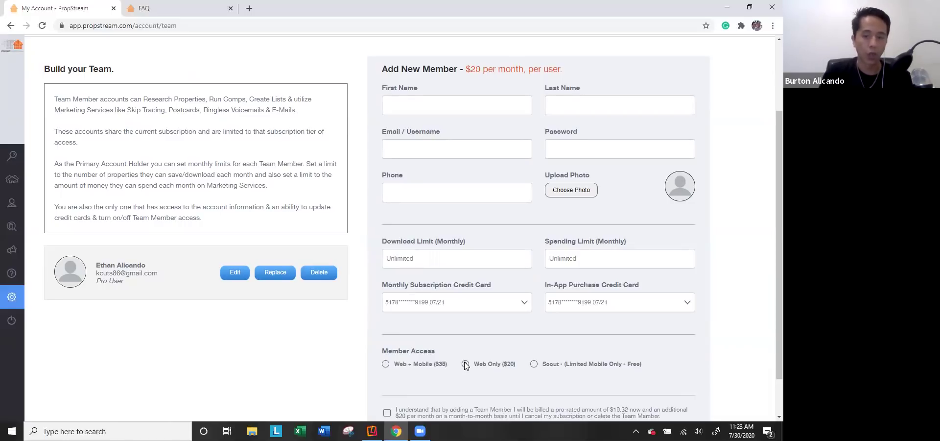
pyautogui.click(558, 364)
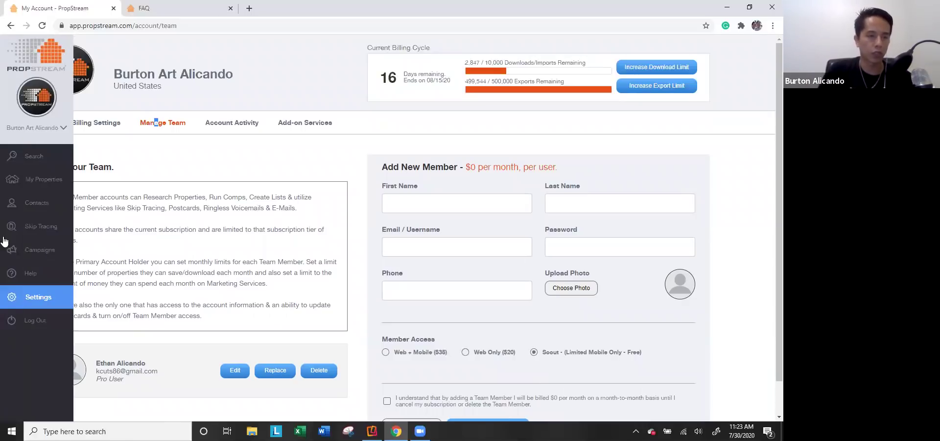
pyautogui.click(41, 180)
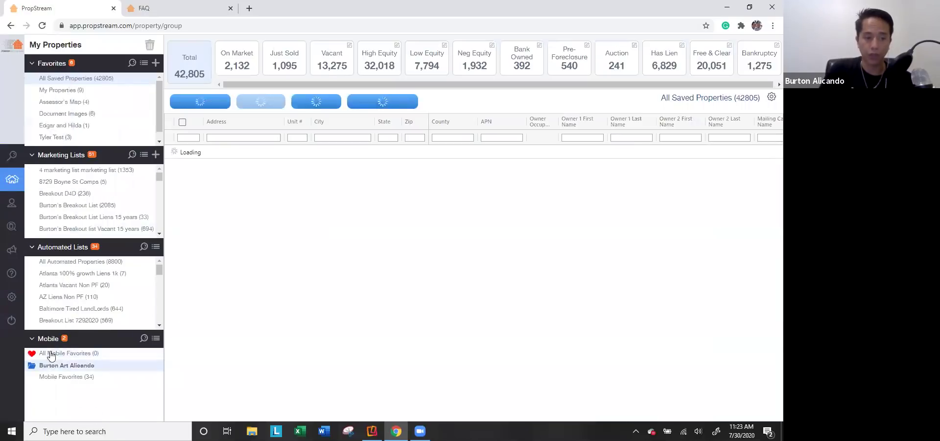
# Step: Show the Mobile Favorites list, then view account team members, billing activity and add-on services
pyautogui.click(75, 376)
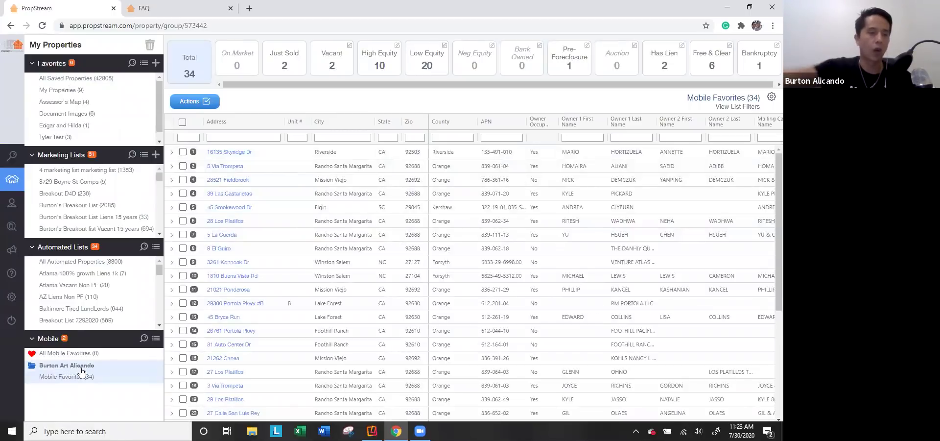
pyautogui.click(12, 296)
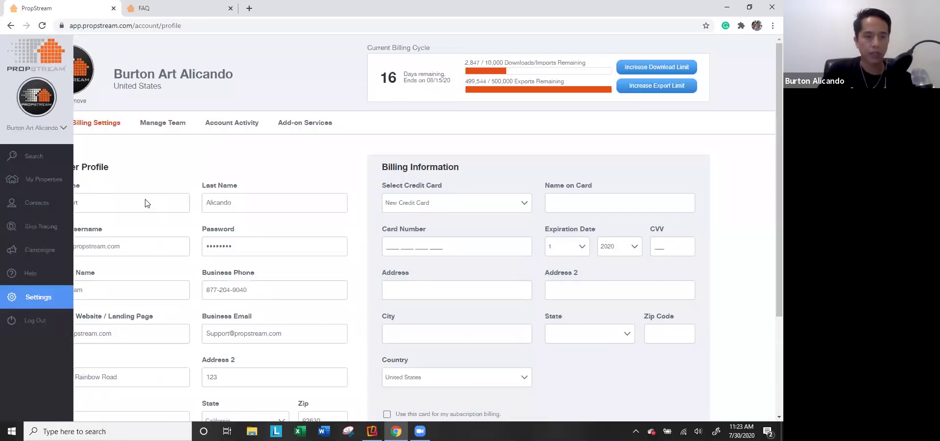
pyautogui.click(154, 127)
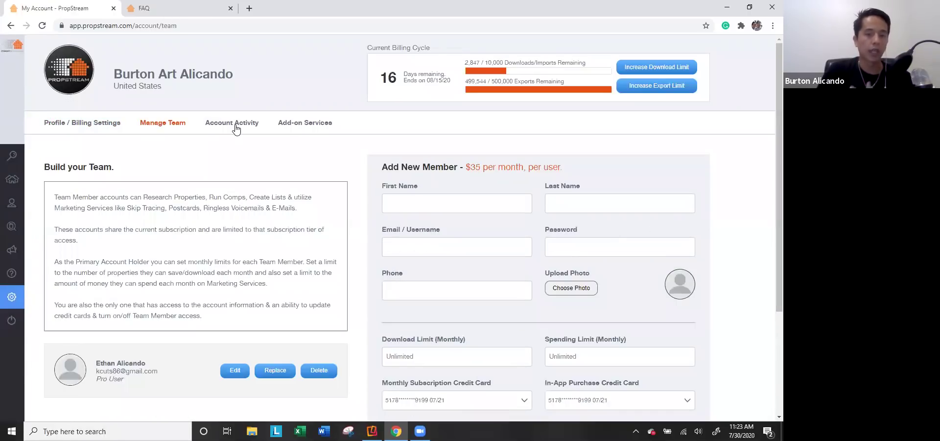
pyautogui.click(235, 127)
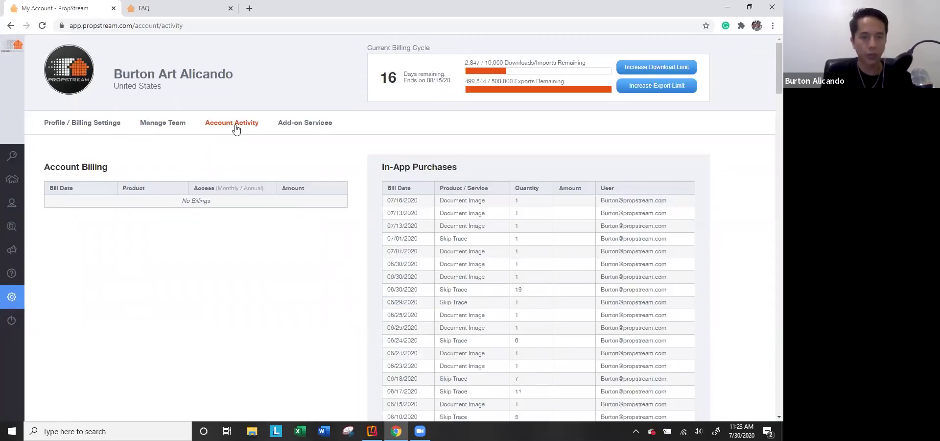
pyautogui.click(300, 127)
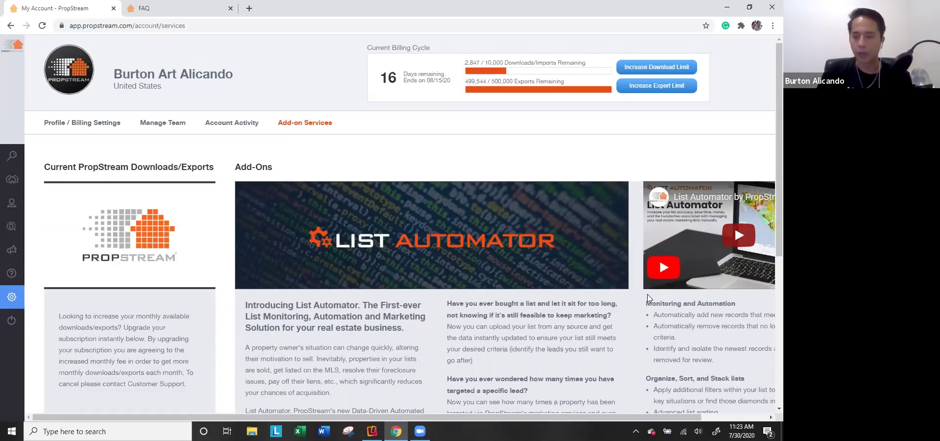
# Step: Return to the property search map centered on Southern California
pyautogui.hscroll(1, 656, 296)
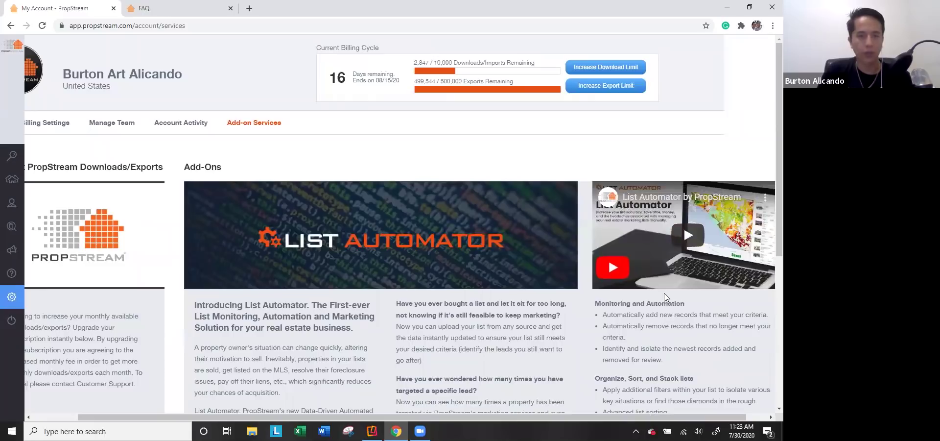
pyautogui.hscroll(-1, 438, 165)
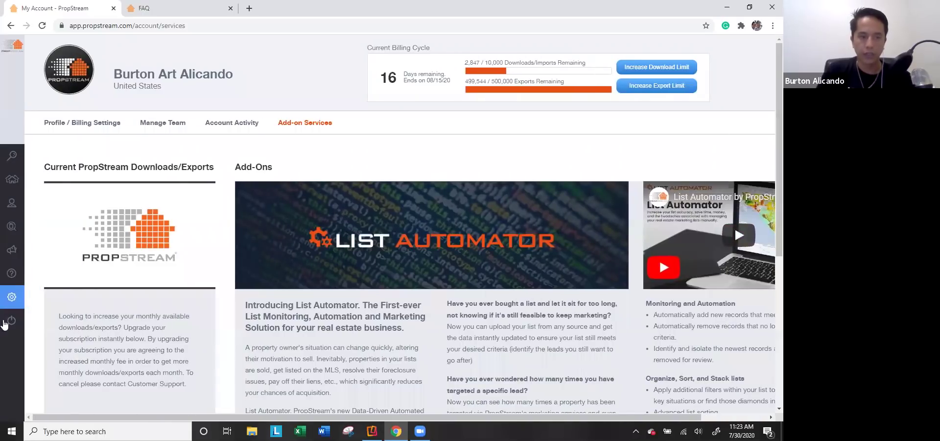
pyautogui.moveTo(13, 306)
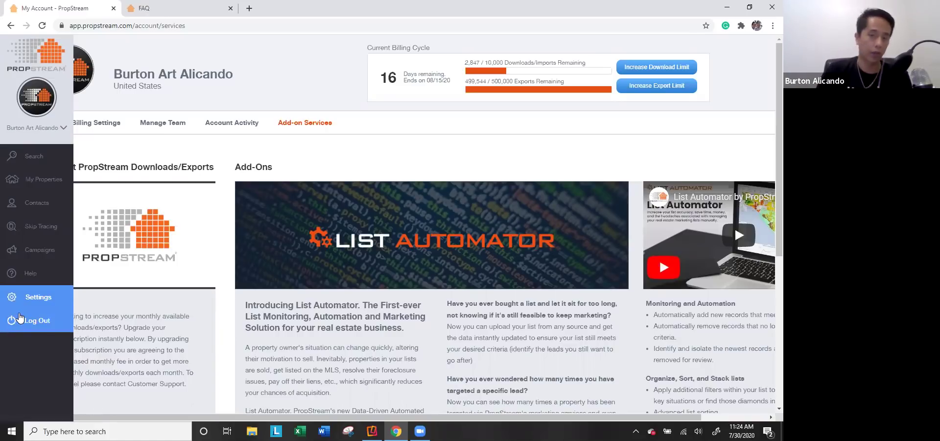
pyautogui.click(29, 156)
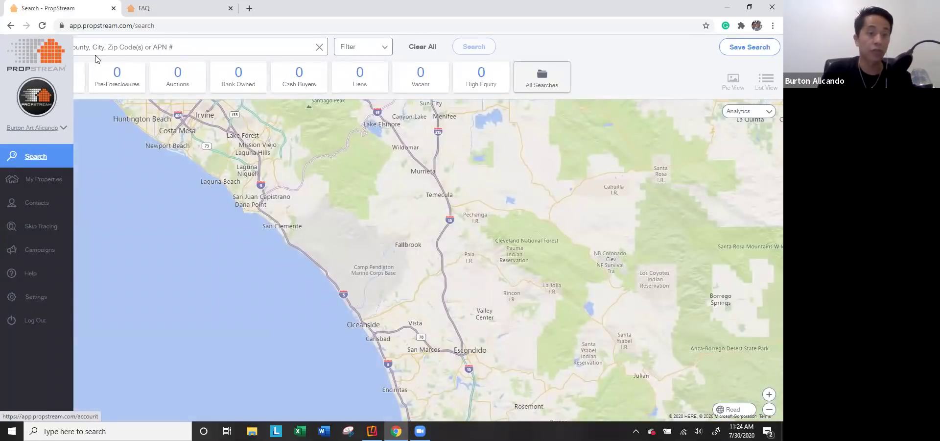
# Step: Search for Los Angeles County, CA, returning 2,441,161 properties
pyautogui.click(231, 8)
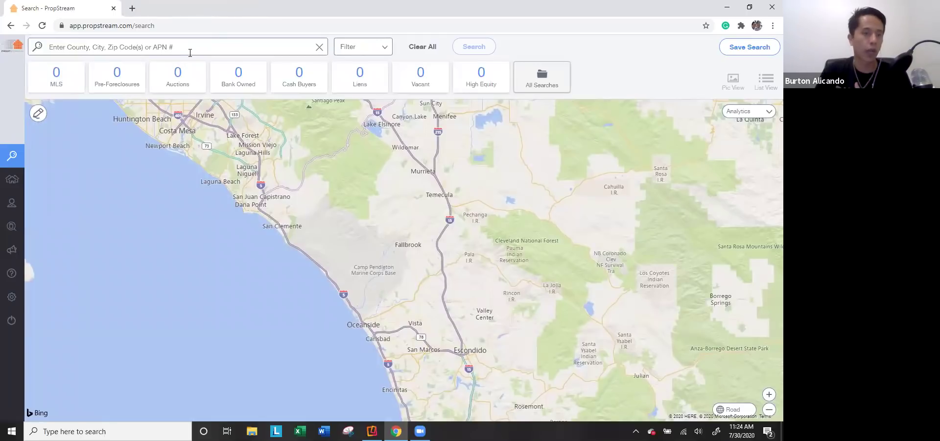
pyautogui.click(200, 49)
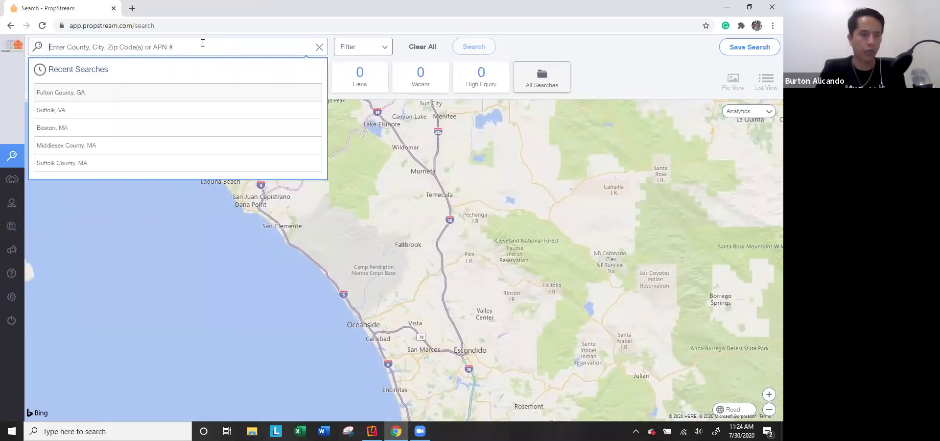
pyautogui.write('Los Angeles County')
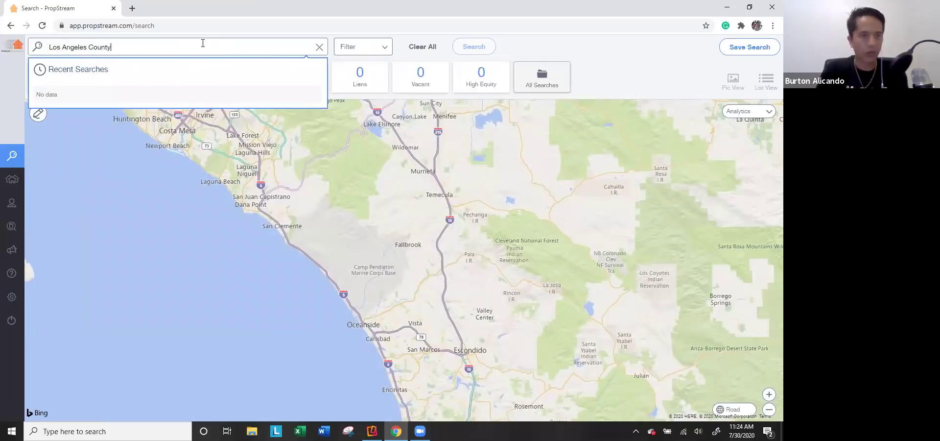
pyautogui.write(', CA')
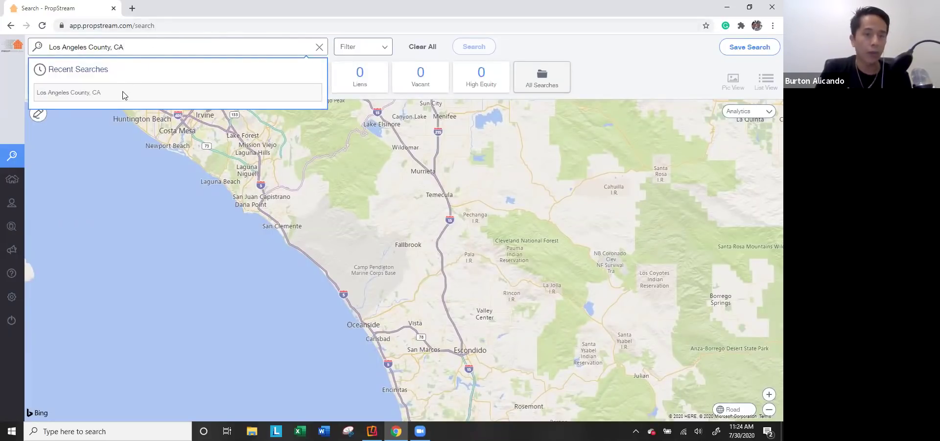
pyautogui.click(117, 93)
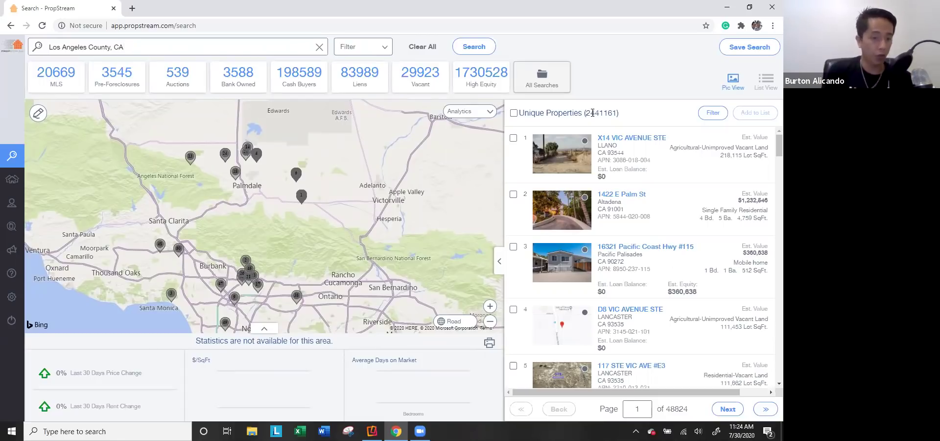
# Step: Open the full details of the first result, a Llano vacant lot
pyautogui.scroll(-3, 562, 235)
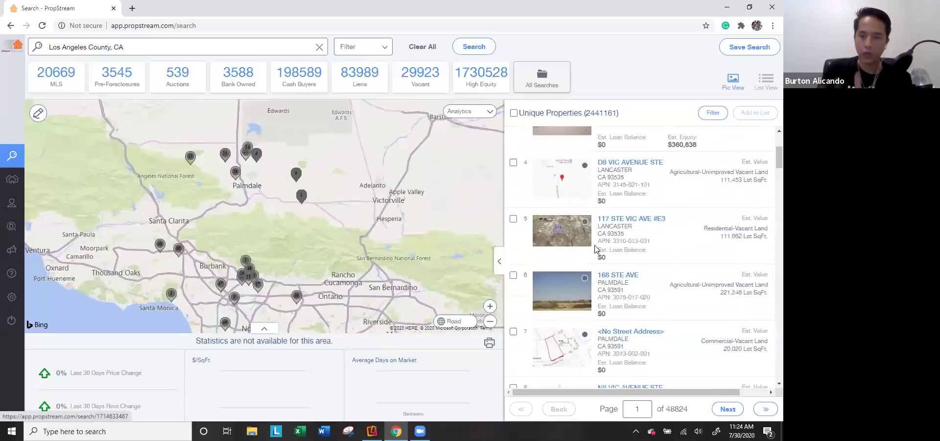
pyautogui.scroll(3, 557, 146)
pyautogui.click(557, 145)
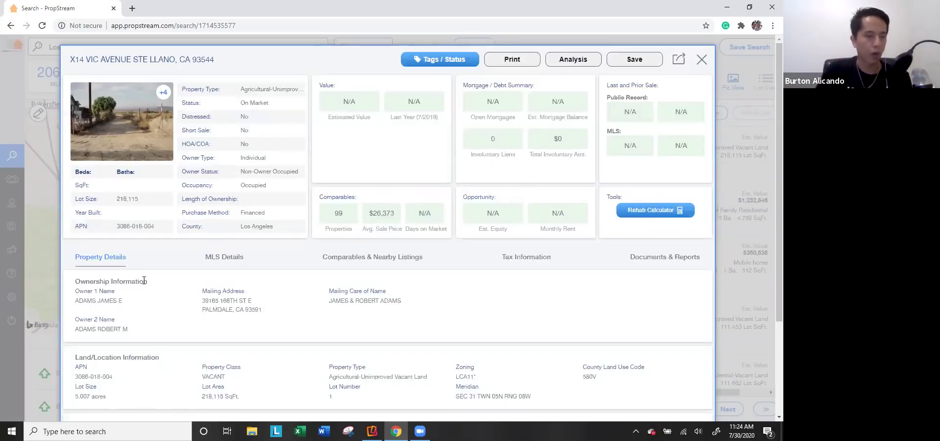
# Step: Review the Llano lot's MLS details and comparables, switching Data Set to MLS, then Both
pyautogui.scroll(-3, 145, 299)
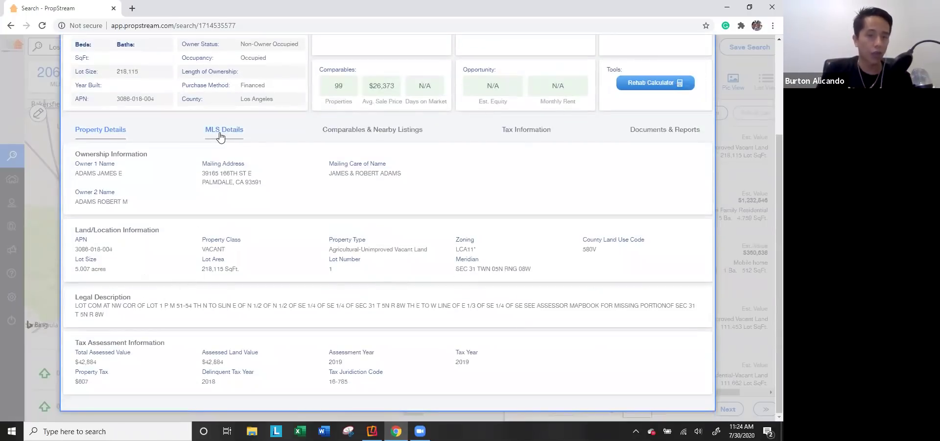
pyautogui.click(219, 136)
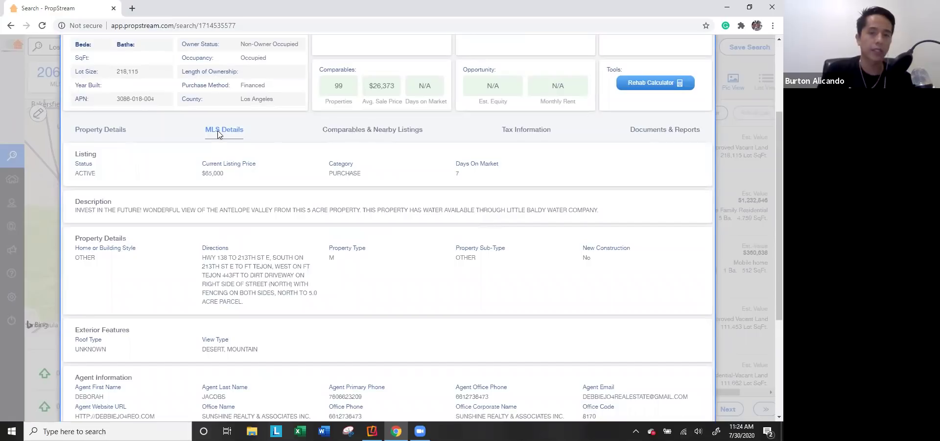
pyautogui.click(375, 134)
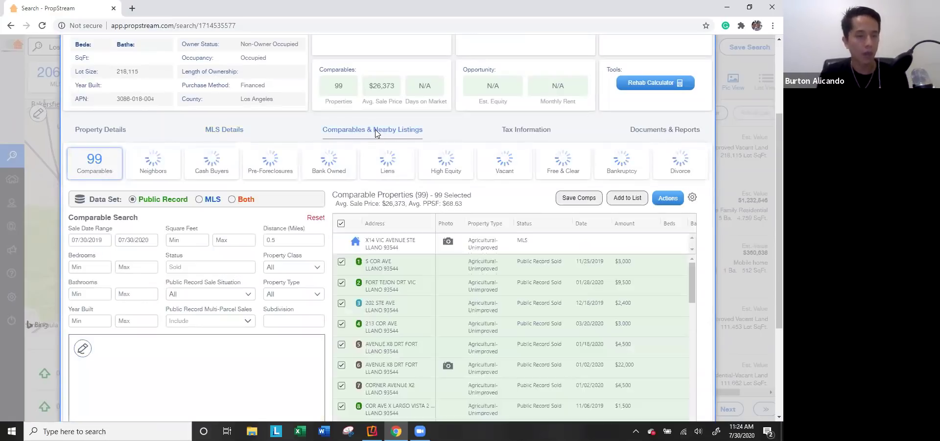
pyautogui.click(199, 201)
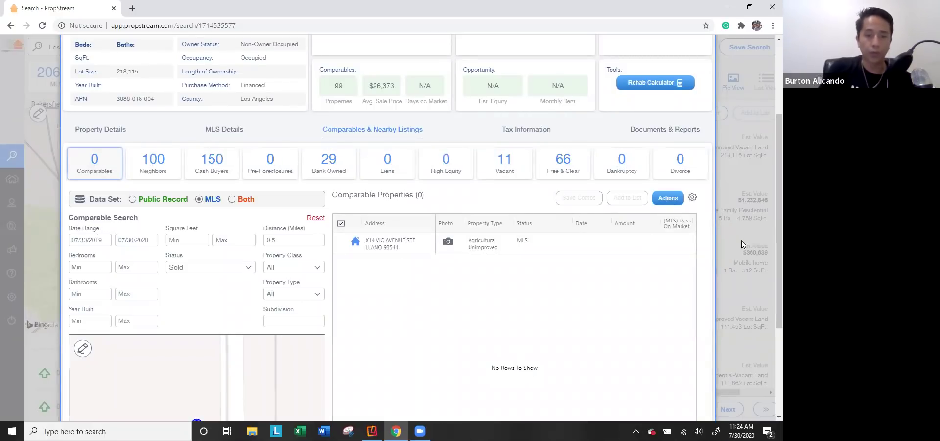
pyautogui.click(241, 199)
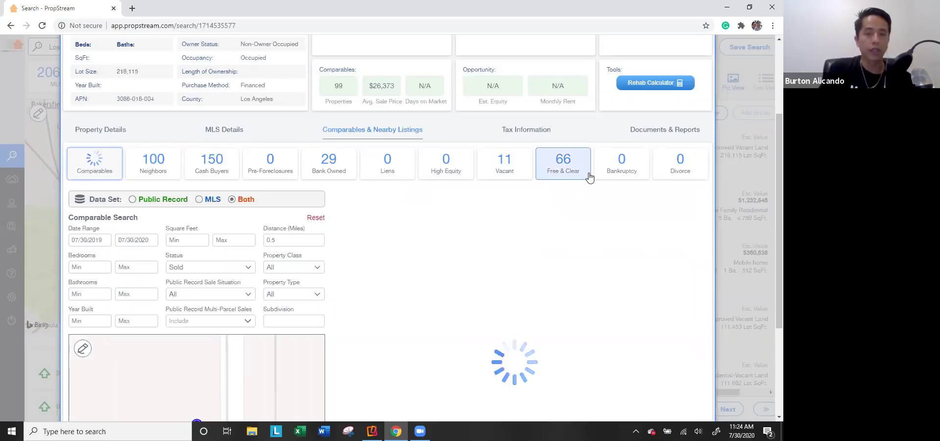
# Step: Check the lot's tax information and close its details to return to the results
pyautogui.scroll(3, 562, 216)
pyautogui.click(538, 258)
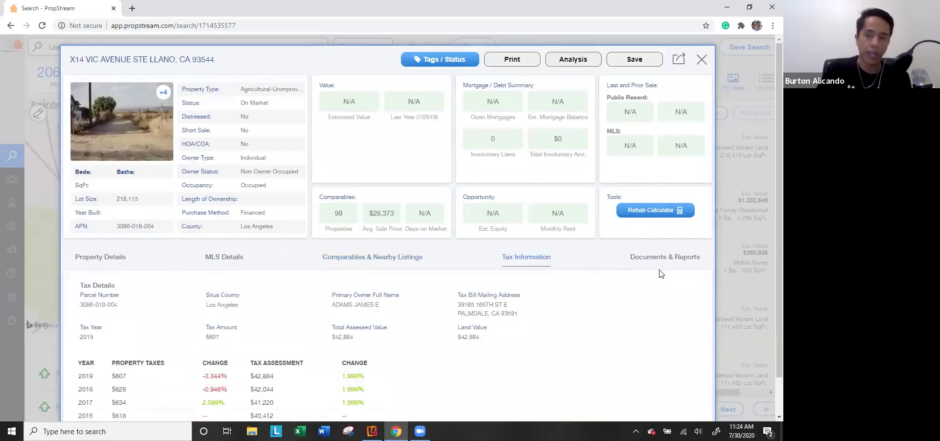
pyautogui.click(751, 152)
pyautogui.scroll(-2, 554, 169)
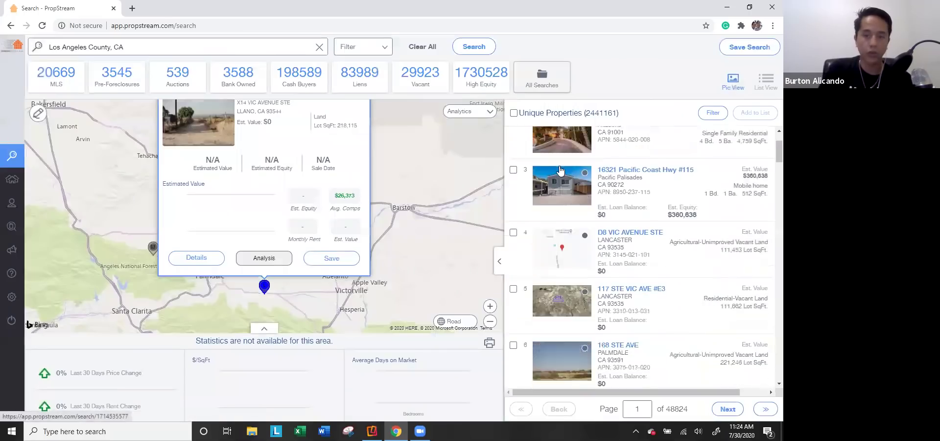
# Step: Open and close the details of the Lancaster lot and the Pacific Palisades mobile home
pyautogui.click(564, 288)
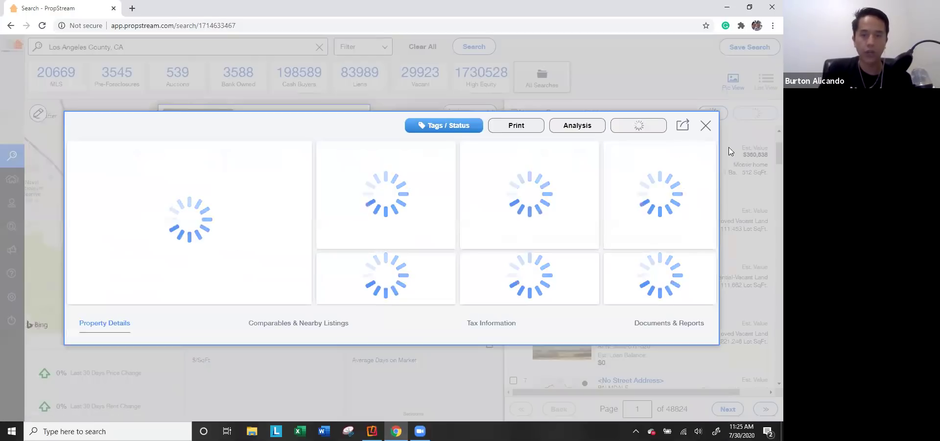
pyautogui.click(735, 166)
pyautogui.click(755, 171)
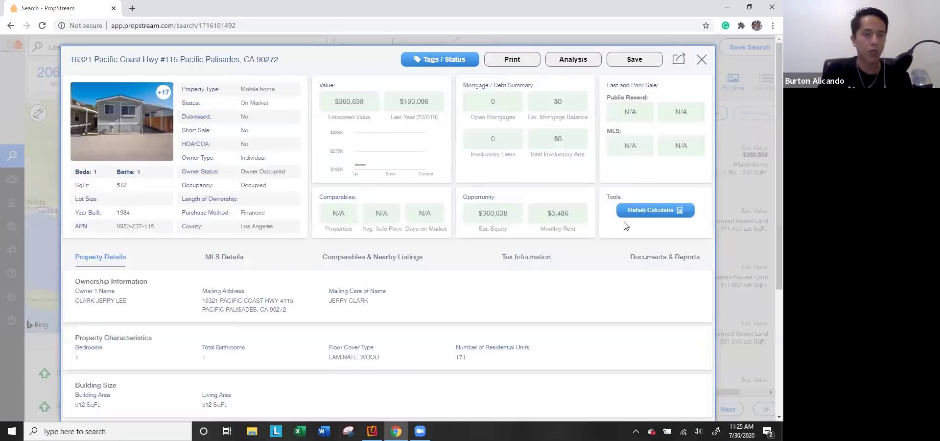
pyautogui.click(757, 191)
# Step: Filter the Los Angeles County results with the MLS tile to 20,669 listings
pyautogui.scroll(-6, 529, 249)
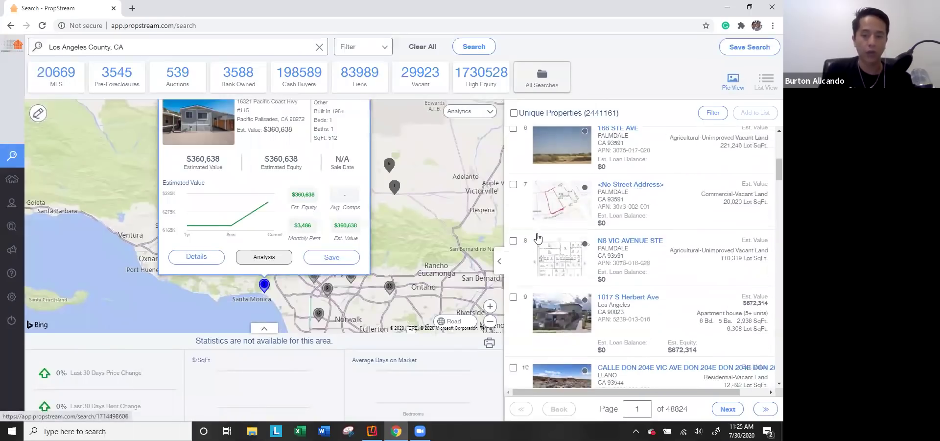
pyautogui.scroll(-2, 529, 249)
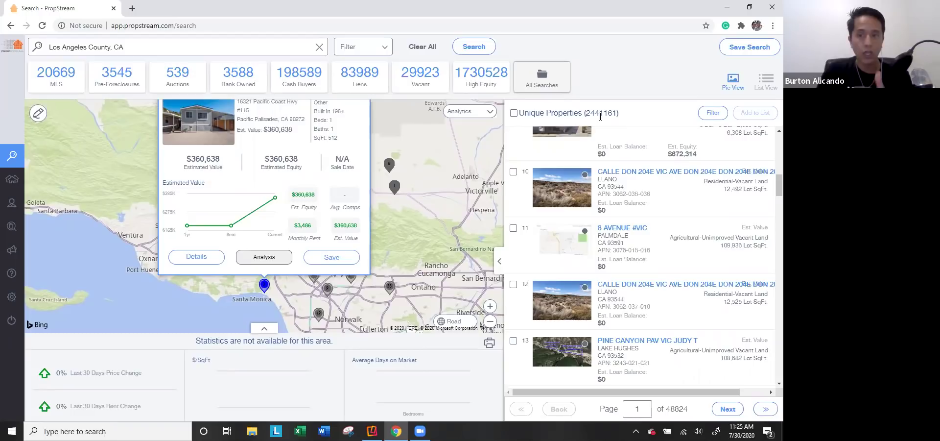
pyautogui.doubleClick(606, 113)
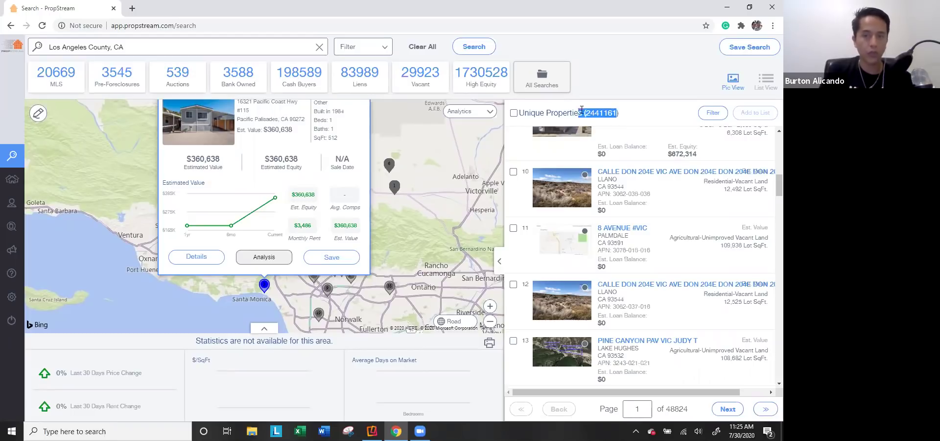
pyautogui.click(55, 83)
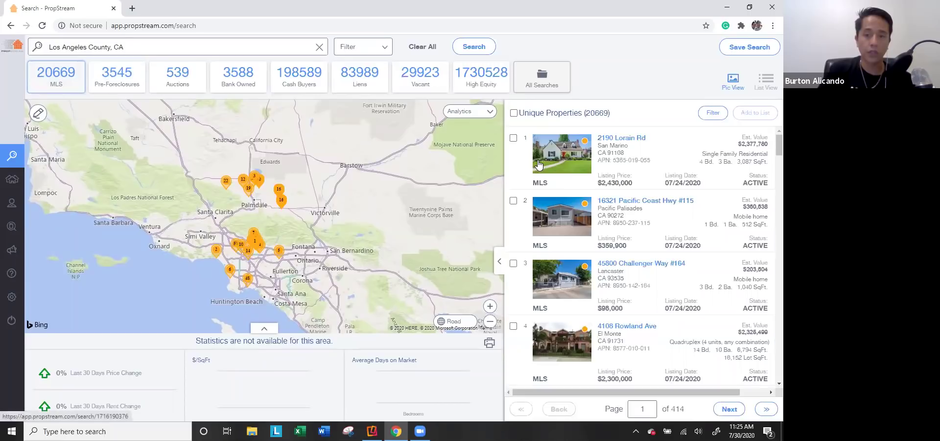
# Step: Open the San Marino home's MLS Details and read its description, features and listing history
pyautogui.click(567, 166)
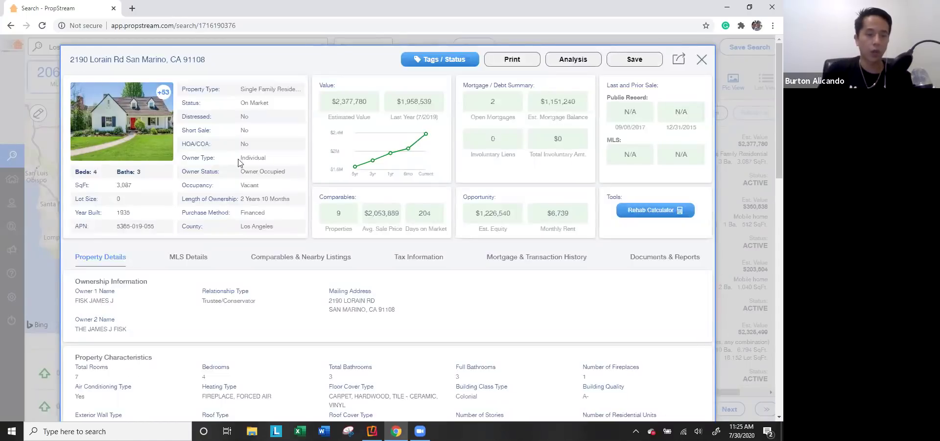
pyautogui.click(196, 263)
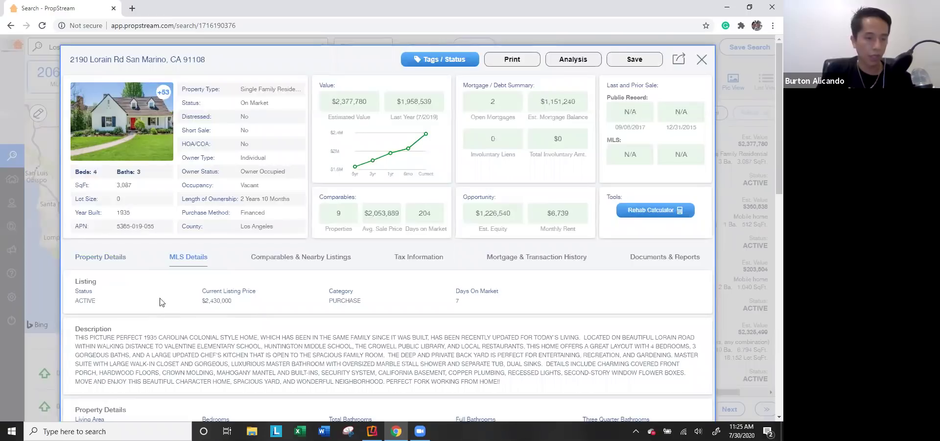
pyautogui.scroll(-3, 294, 306)
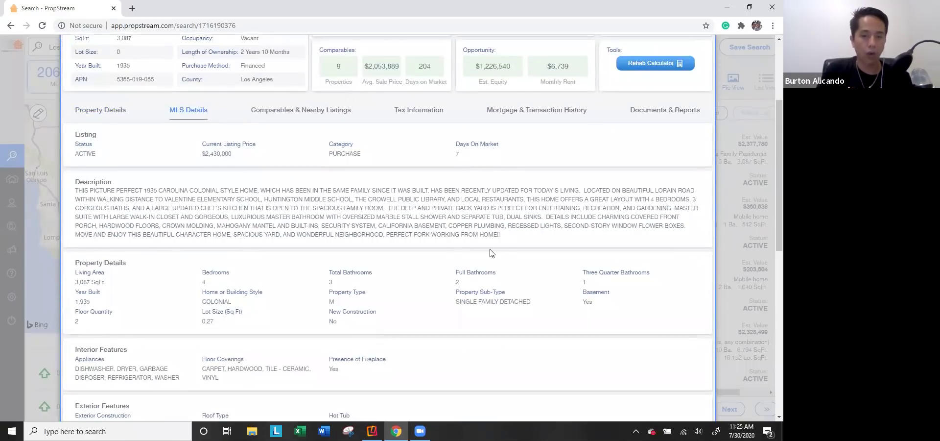
pyautogui.moveTo(509, 232); pyautogui.dragTo(149, 199)
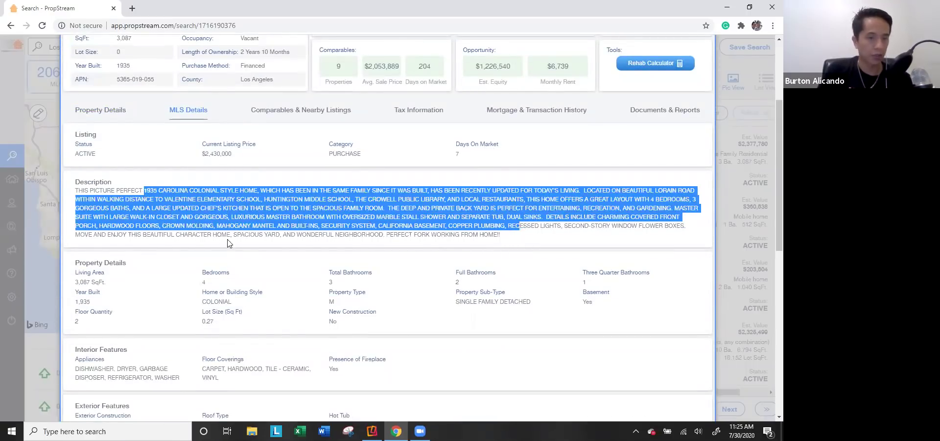
pyautogui.scroll(-1, 197, 239)
pyautogui.scroll(-2, 230, 276)
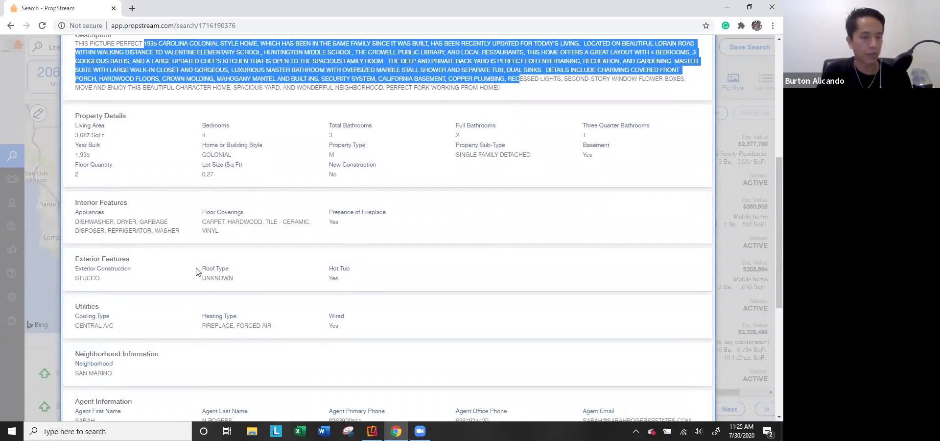
pyautogui.scroll(-4, 199, 271)
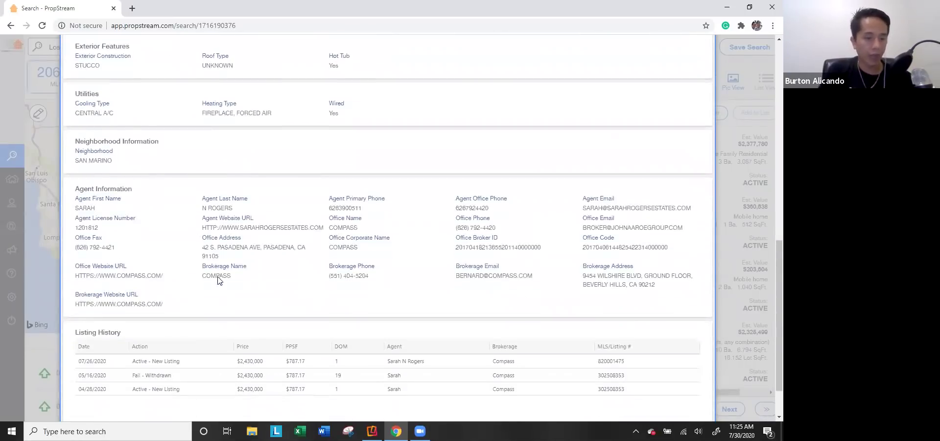
pyautogui.scroll(-2, 225, 289)
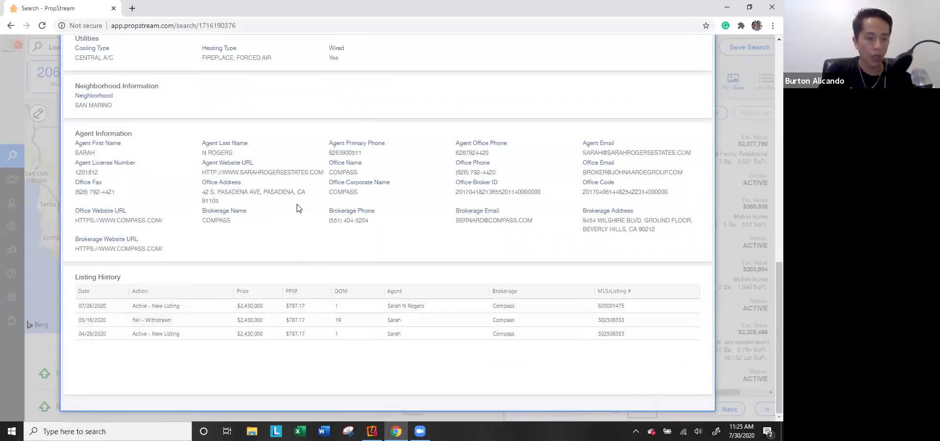
pyautogui.scroll(10, 296, 206)
pyautogui.scroll(3, 197, 177)
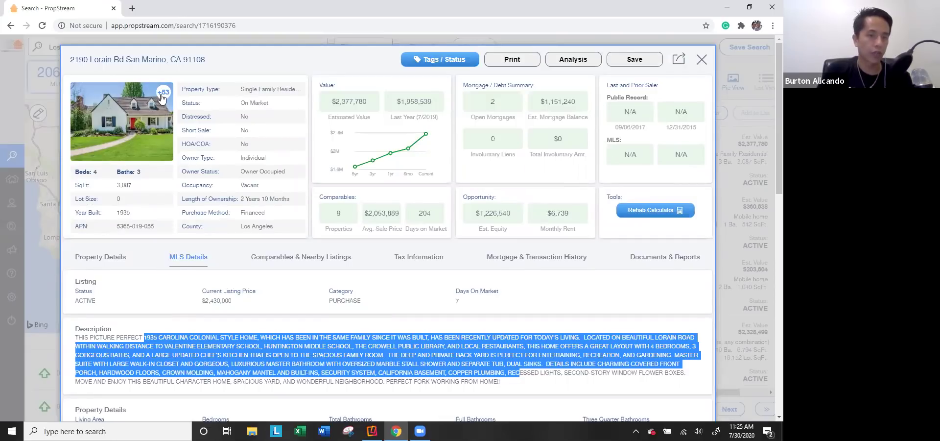
pyautogui.click(120, 130)
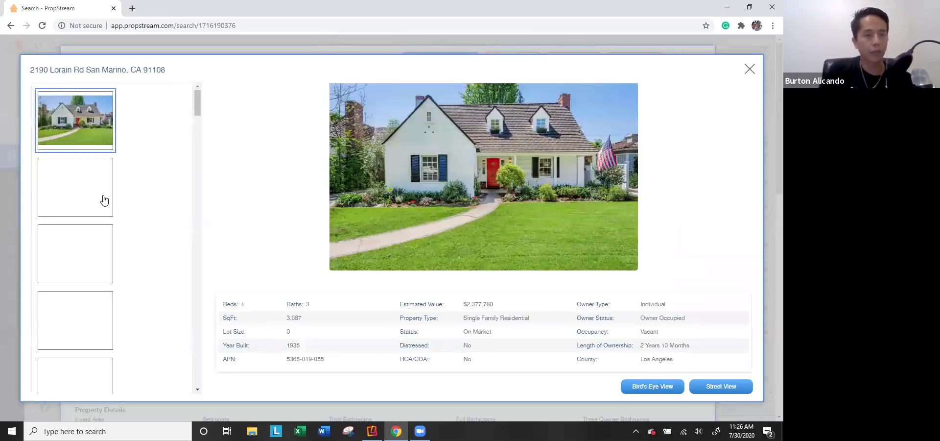
pyautogui.scroll(-4, 96, 223)
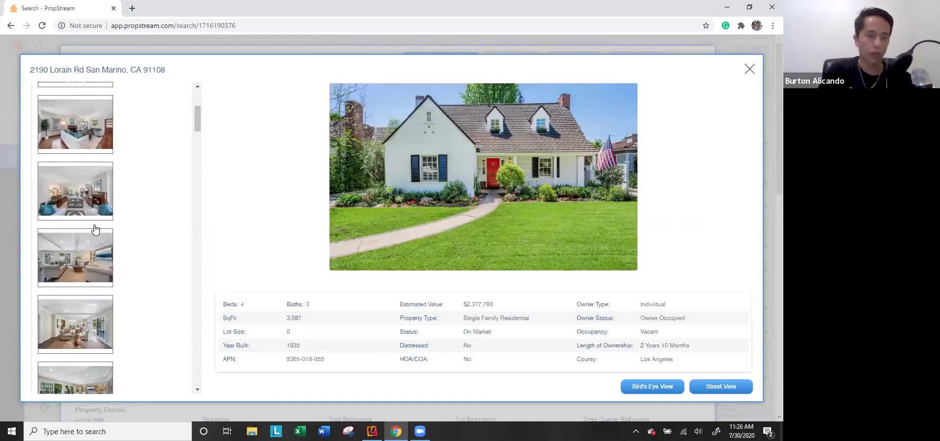
pyautogui.click(103, 274)
pyautogui.click(113, 306)
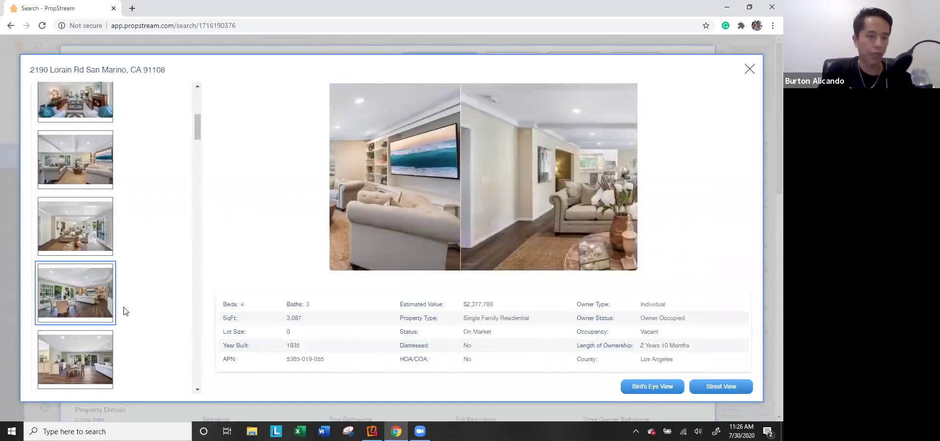
pyautogui.click(85, 245)
pyautogui.click(84, 318)
pyautogui.click(87, 365)
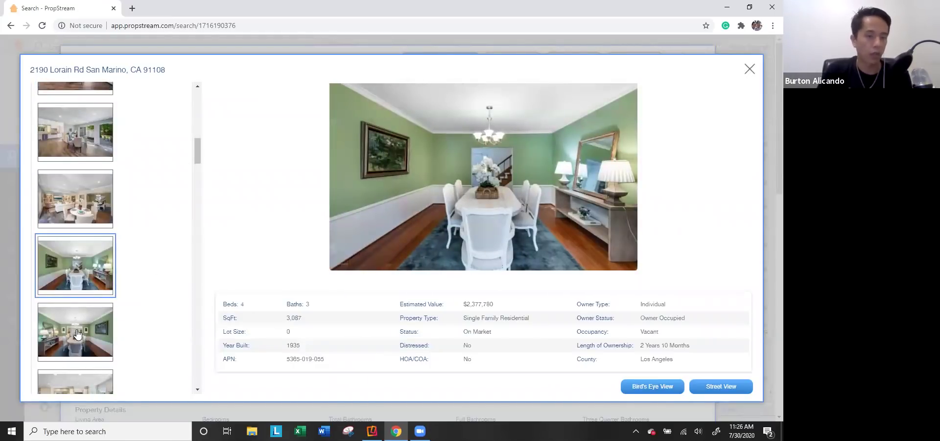
pyautogui.click(77, 333)
pyautogui.click(84, 310)
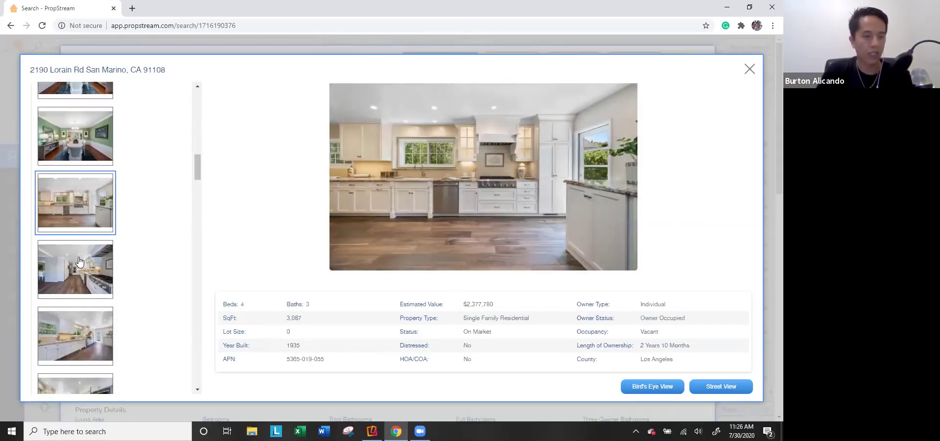
pyautogui.click(80, 265)
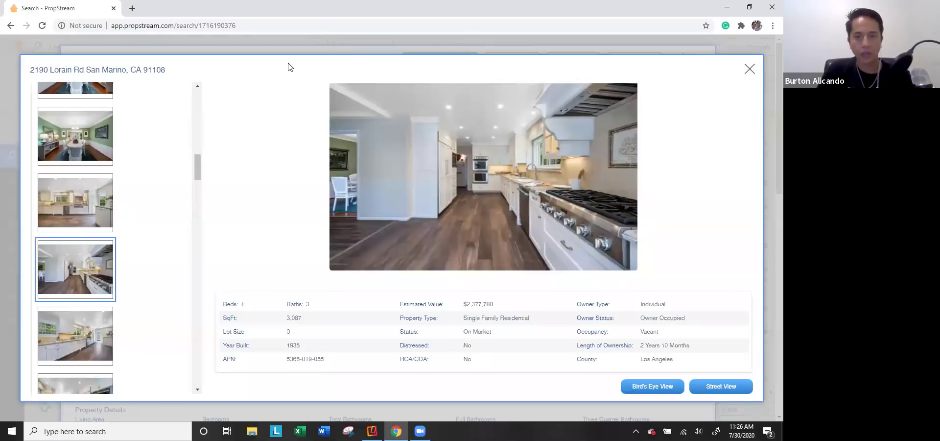
pyautogui.click(748, 72)
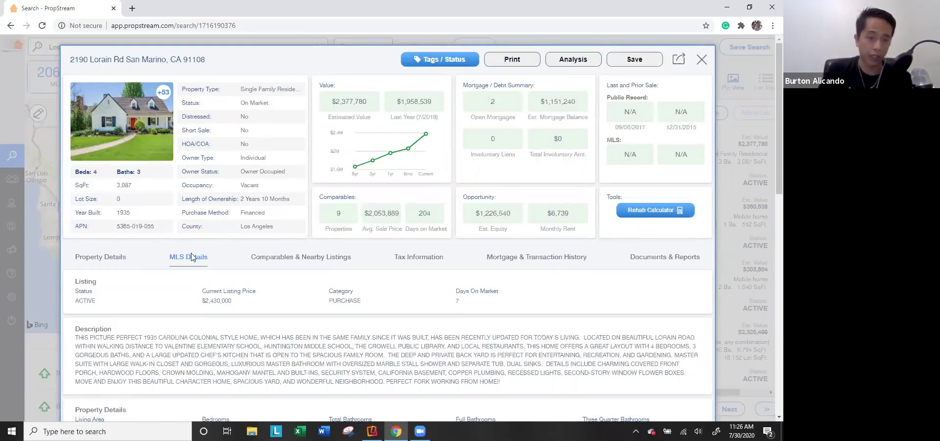
# Step: Read the San Marino home's ownership and property characteristics on Property Details
pyautogui.click(122, 256)
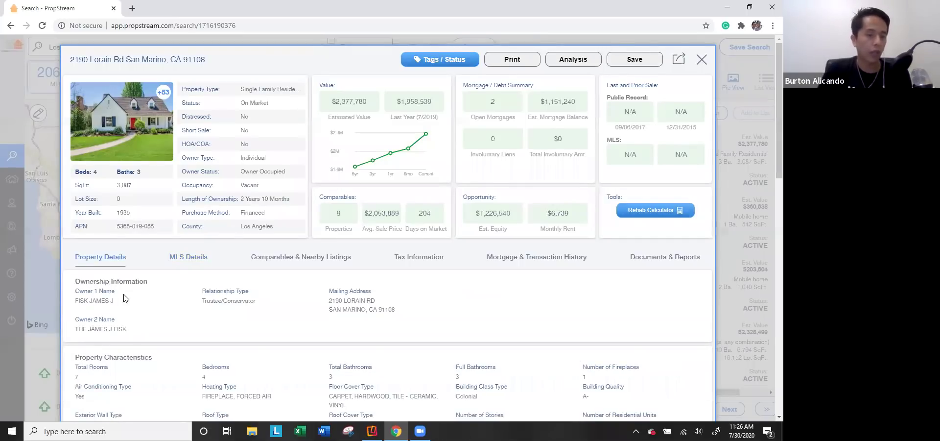
pyautogui.scroll(-6, 123, 298)
pyautogui.scroll(3, 117, 280)
pyautogui.scroll(2, 112, 245)
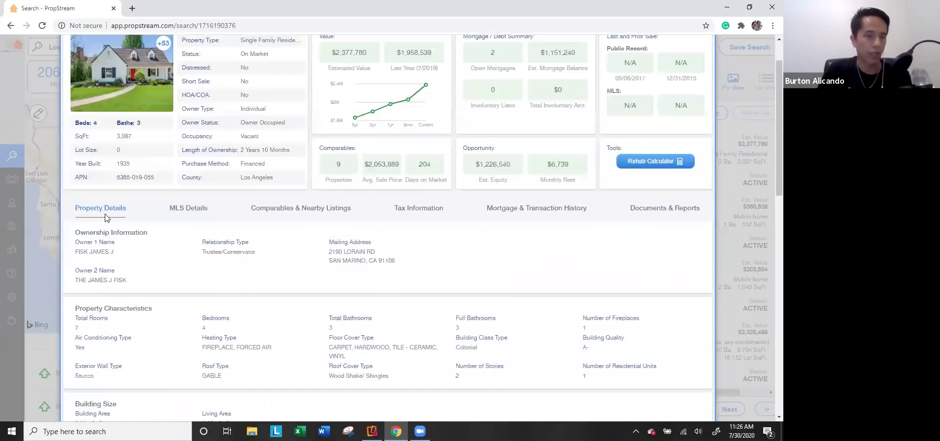
# Step: Review its MLS, tax and mortgage records, ending on the $984,500 VA loan history
pyautogui.click(187, 213)
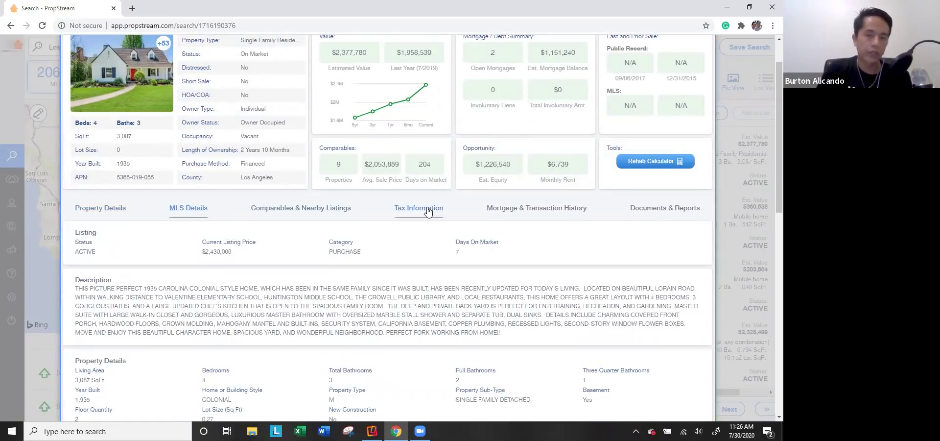
pyautogui.click(426, 209)
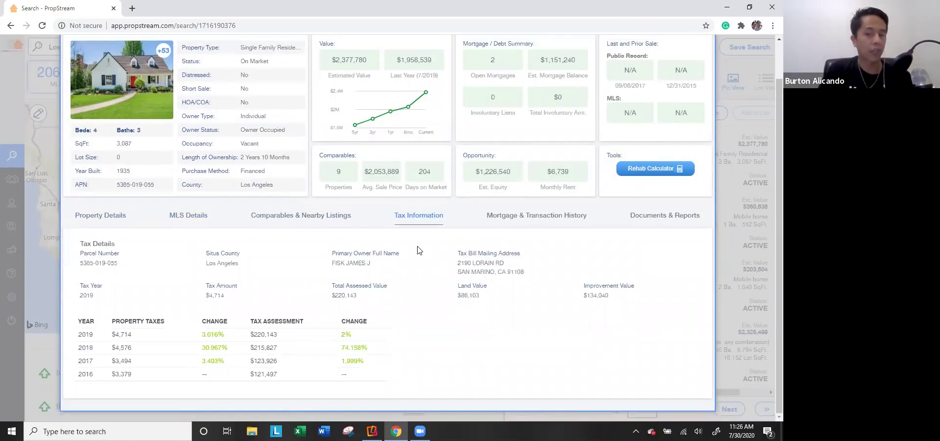
pyautogui.click(532, 218)
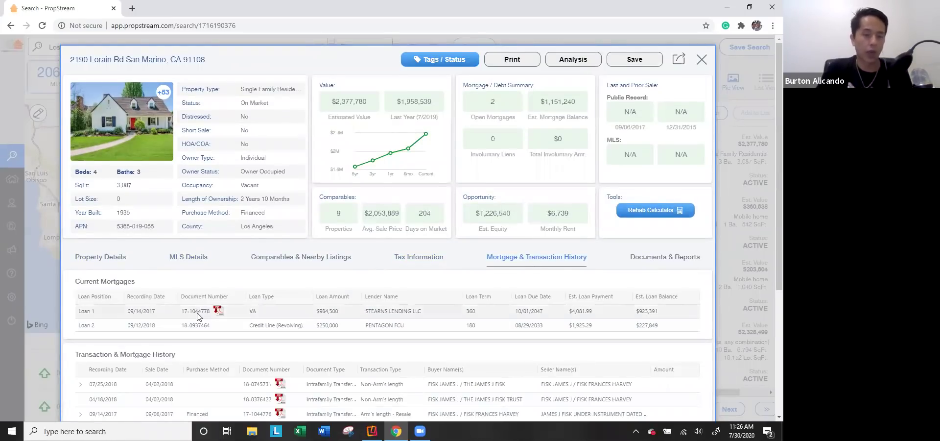
pyautogui.scroll(-2, 198, 309)
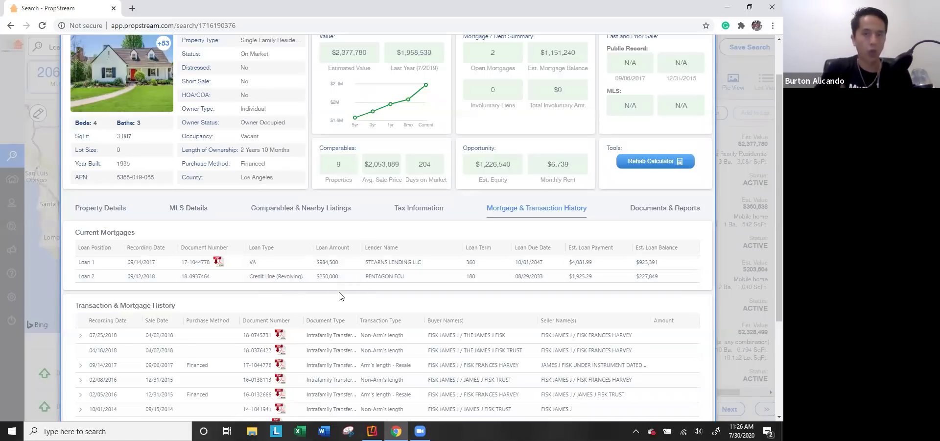
pyautogui.scroll(1, 369, 300)
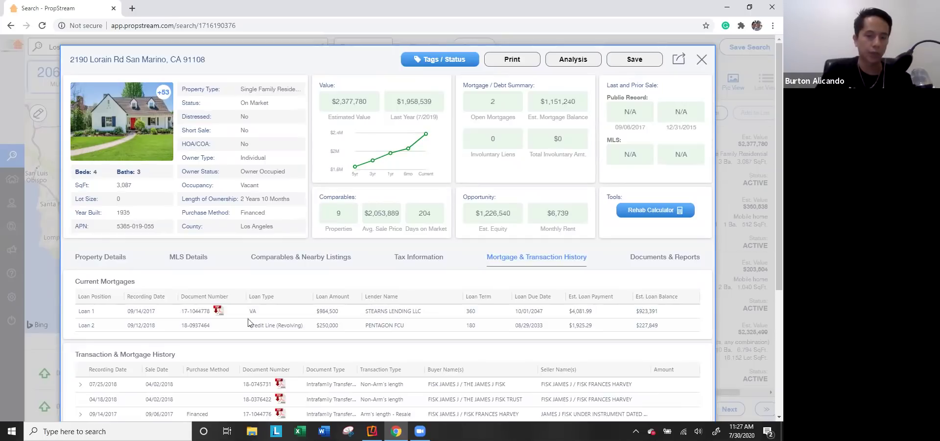
pyautogui.click(702, 60)
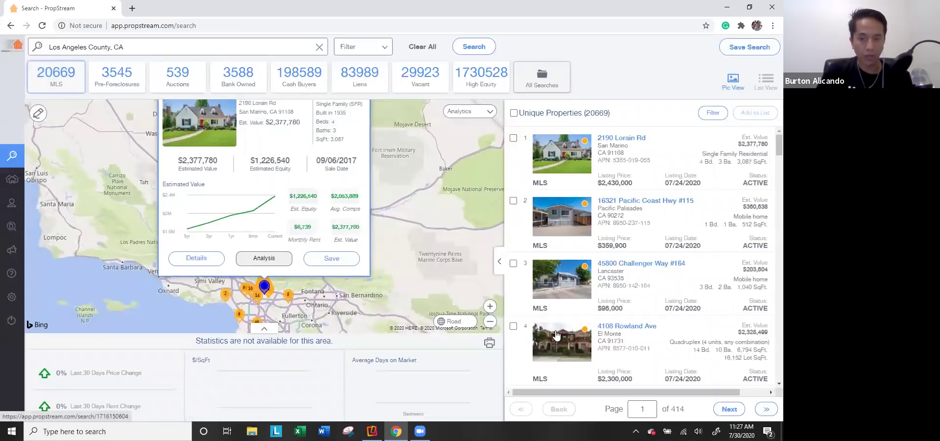
pyautogui.click(567, 290)
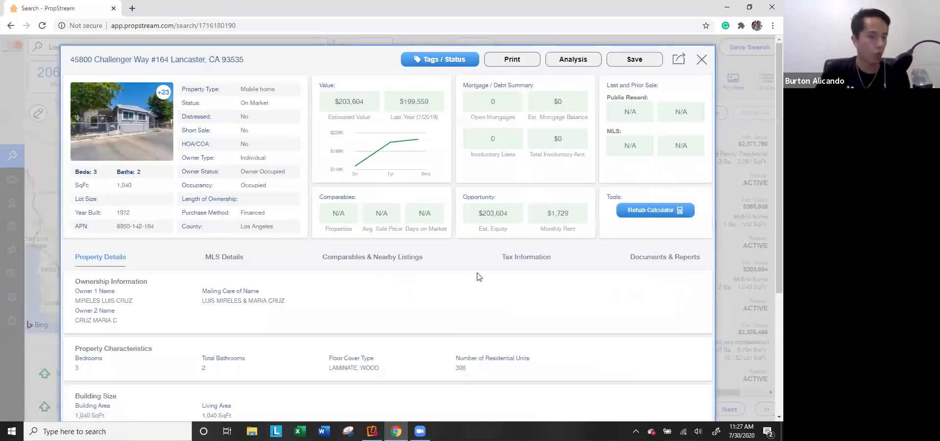
pyautogui.click(514, 257)
pyautogui.scroll(-1, 509, 260)
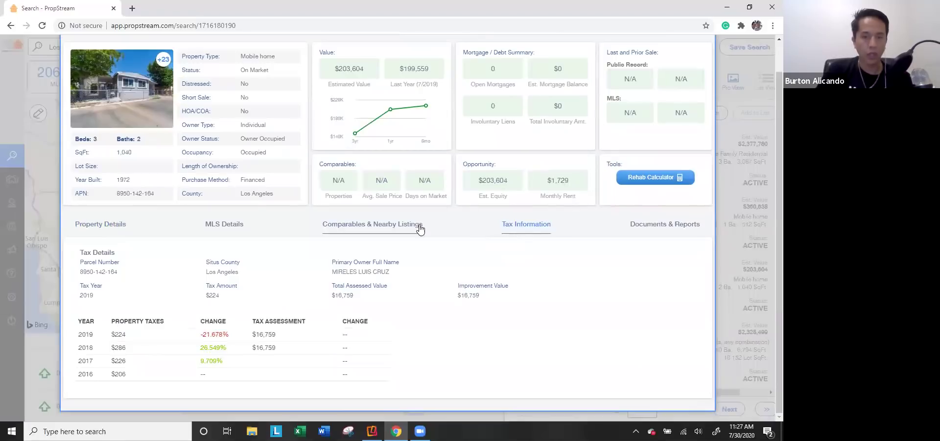
pyautogui.click(234, 234)
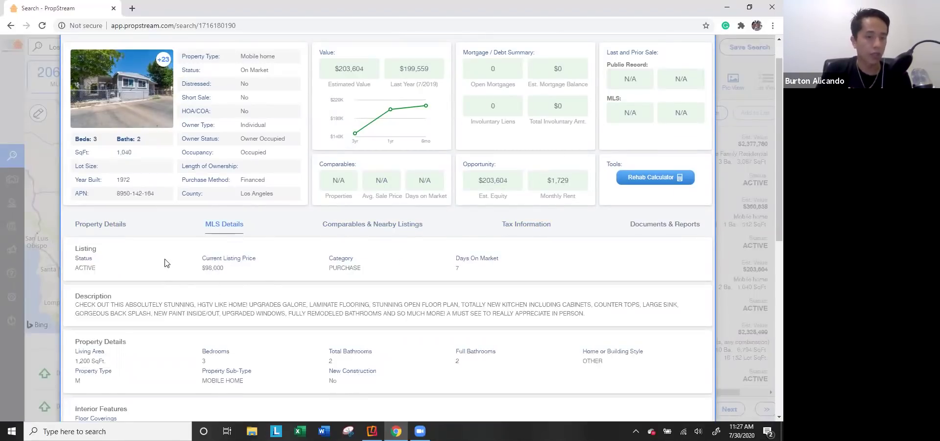
pyautogui.click(735, 137)
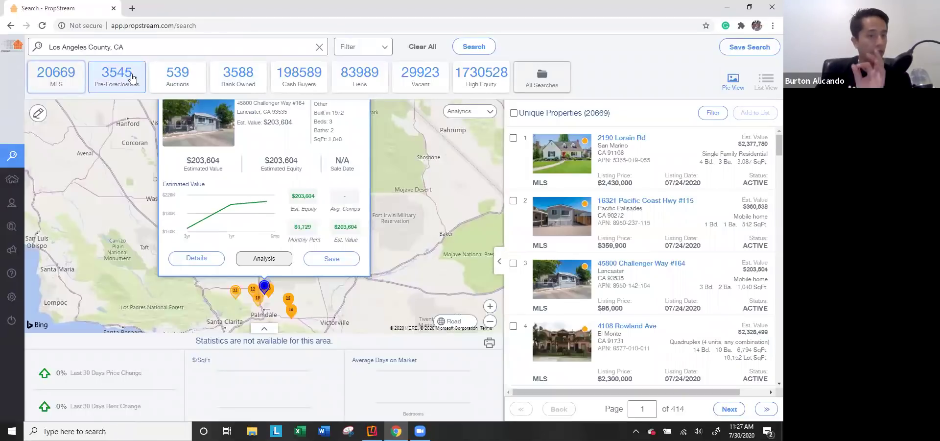
pyautogui.click(132, 78)
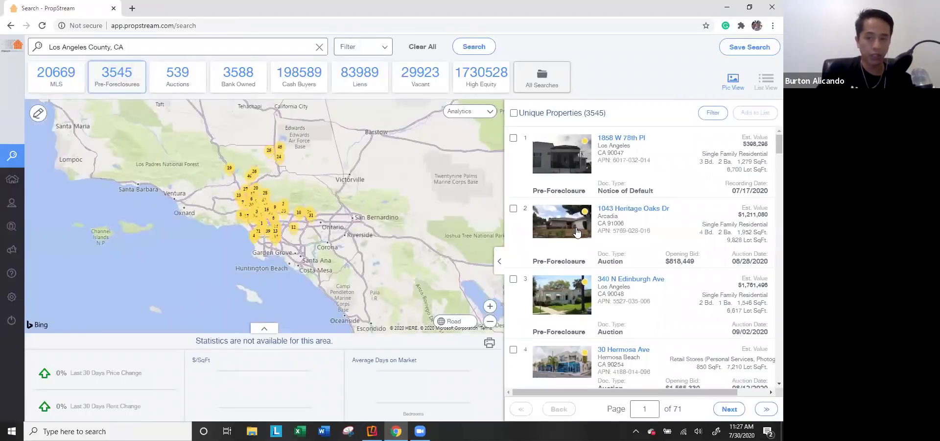
pyautogui.click(569, 236)
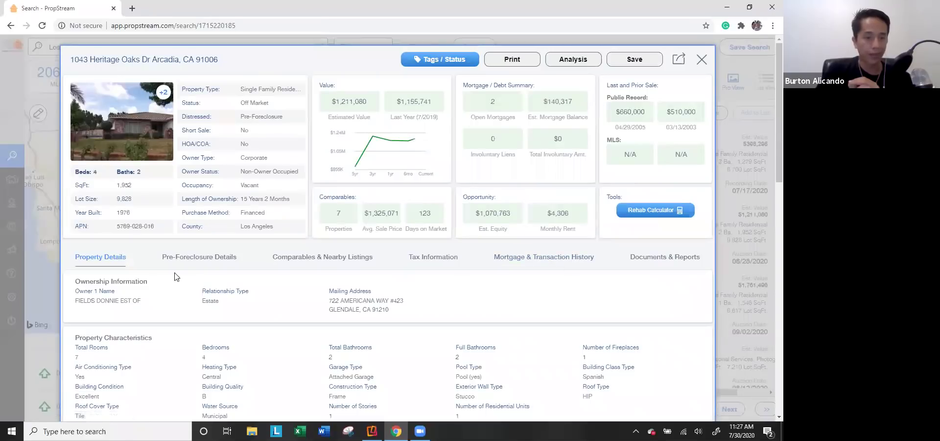
pyautogui.click(199, 260)
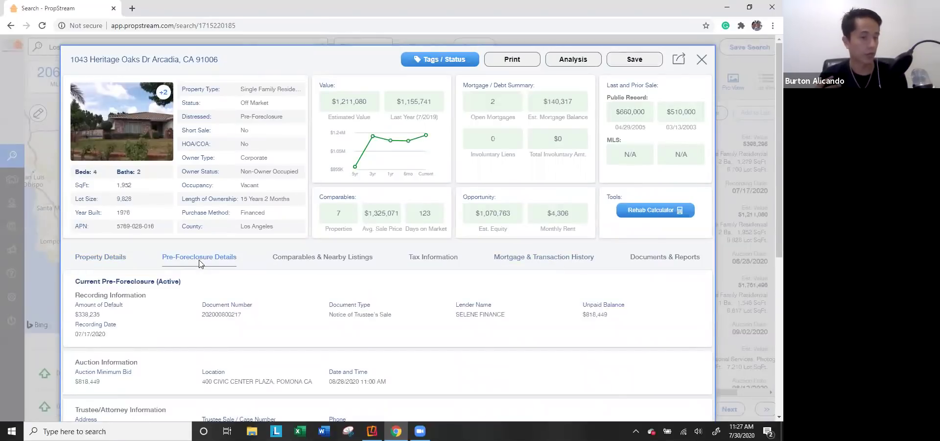
pyautogui.moveTo(273, 105); pyautogui.dragTo(242, 102)
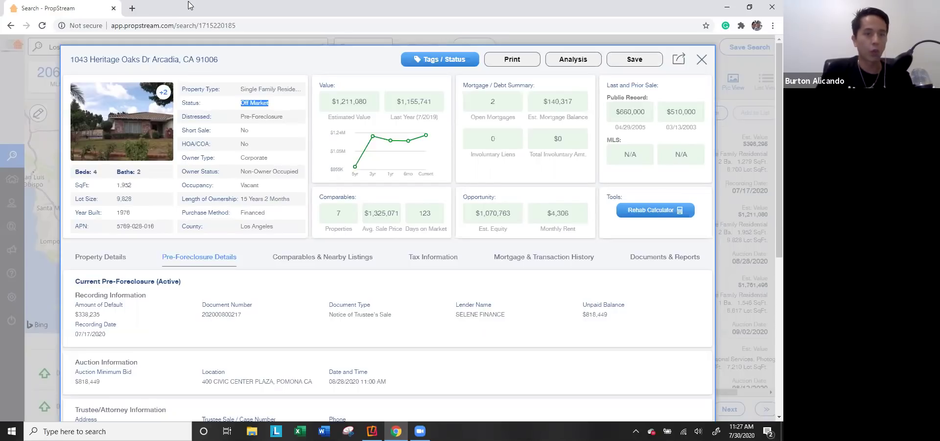
pyautogui.click(28, 108)
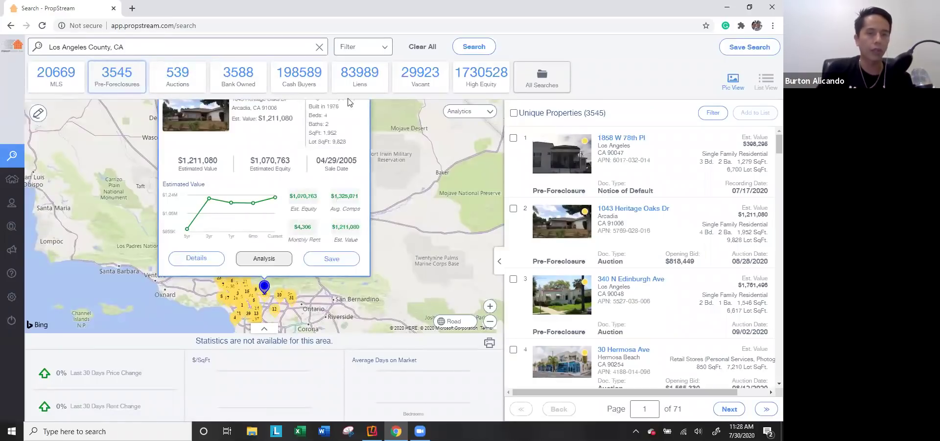
# Step: Cycle through the Auctions and Bank Owned tiles, ending on the 198,589 Cash Buyers properties
pyautogui.click(191, 84)
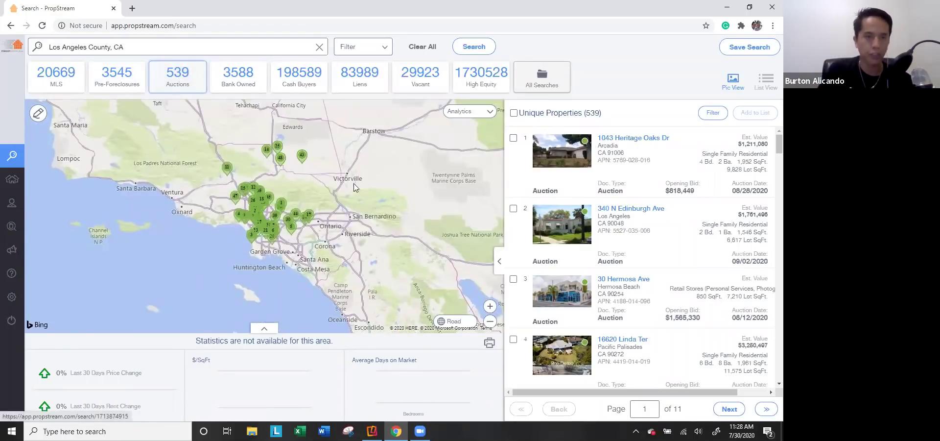
pyautogui.click(230, 79)
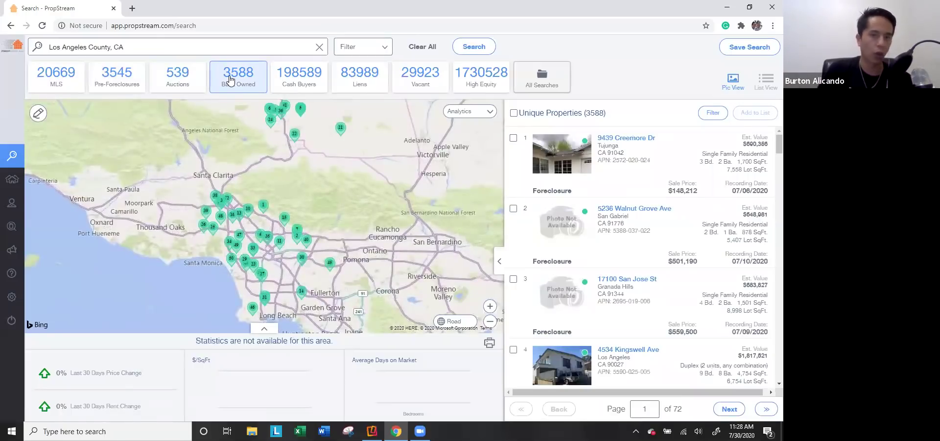
pyautogui.click(299, 82)
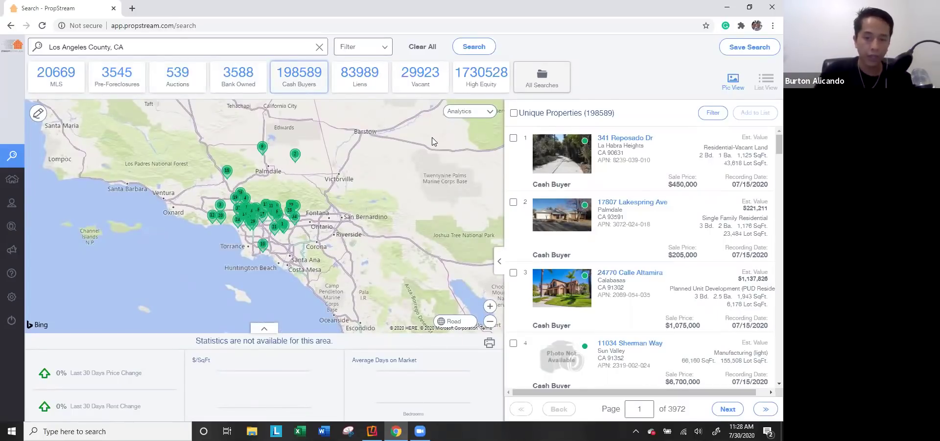
pyautogui.click(573, 293)
pyautogui.moveTo(242, 171); pyautogui.dragTo(297, 174)
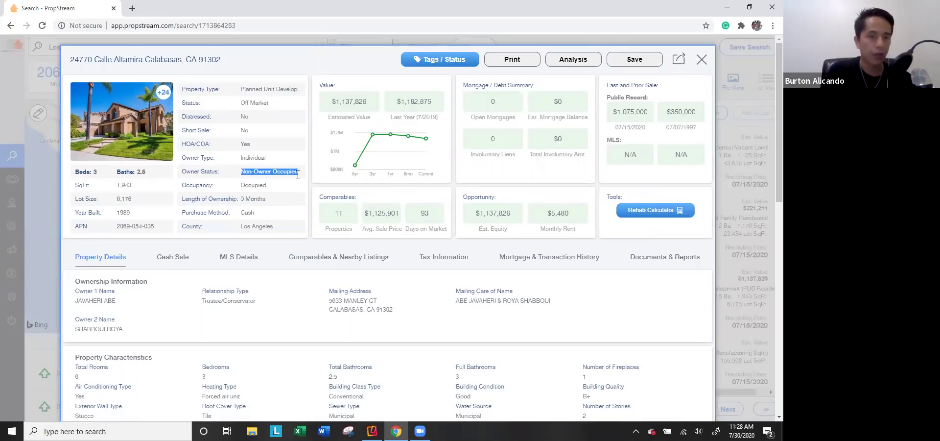
pyautogui.click(175, 264)
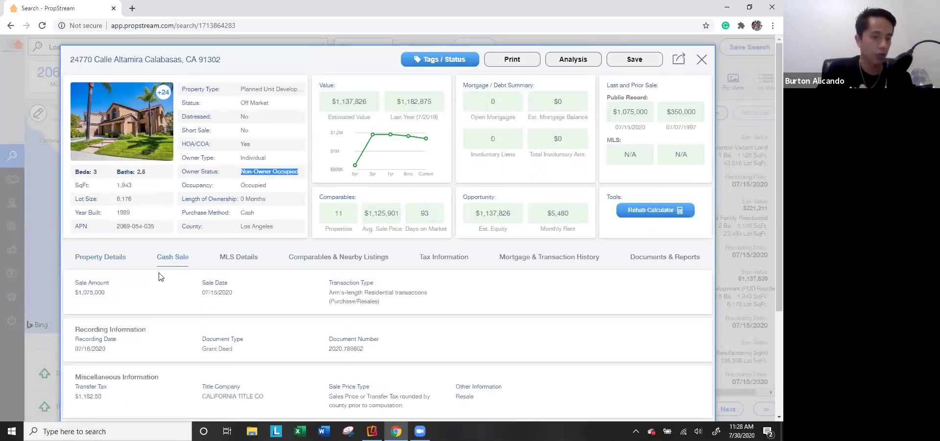
pyautogui.moveTo(108, 294); pyautogui.dragTo(76, 278)
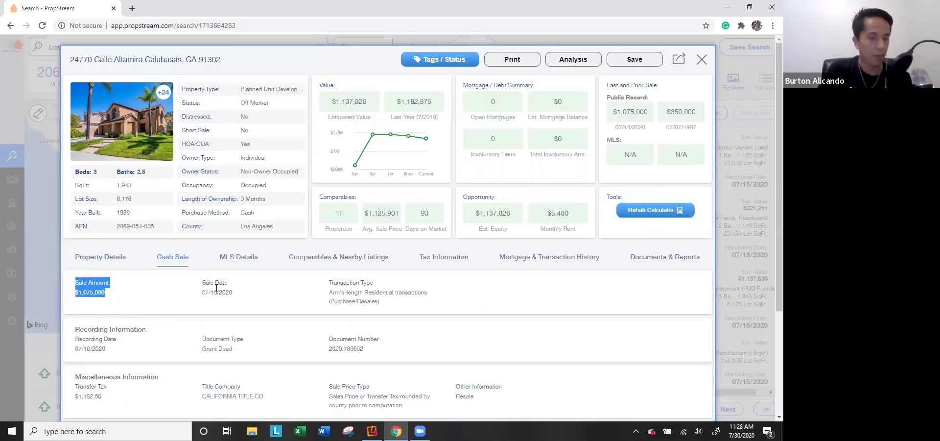
# Step: Review the buyer information on the cash sale record, then close the property details
pyautogui.scroll(-3, 215, 287)
pyautogui.moveTo(142, 384); pyautogui.dragTo(75, 333)
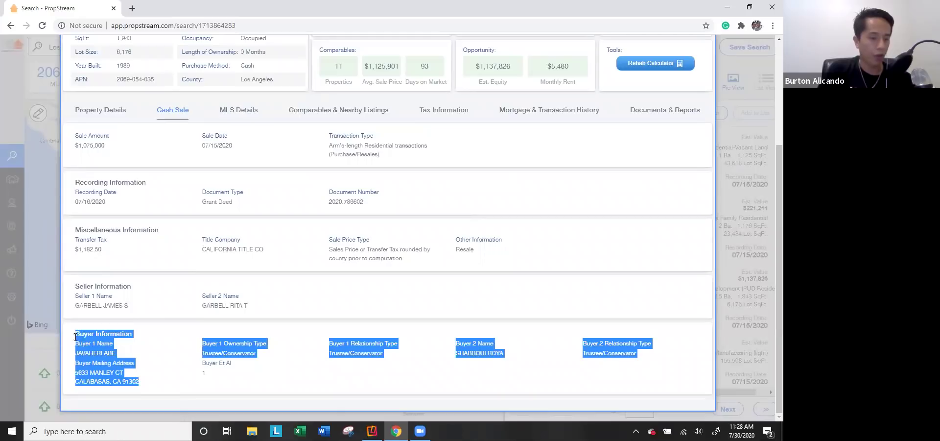
pyautogui.scroll(3, 215, 366)
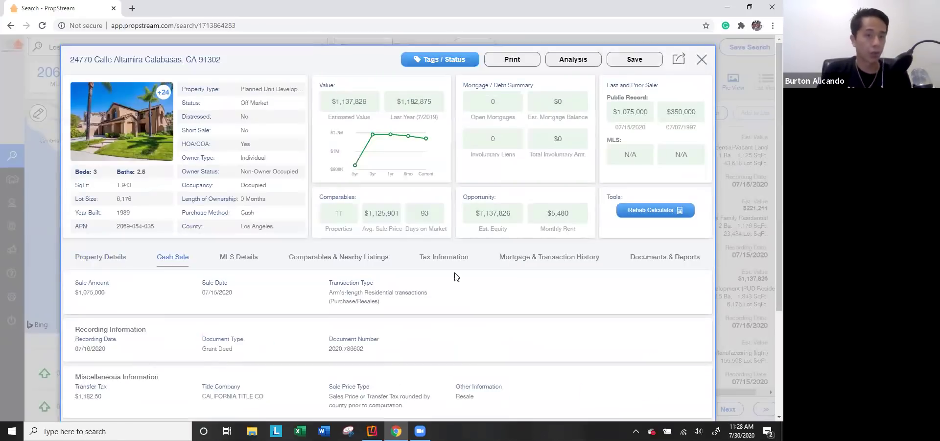
pyautogui.click(701, 60)
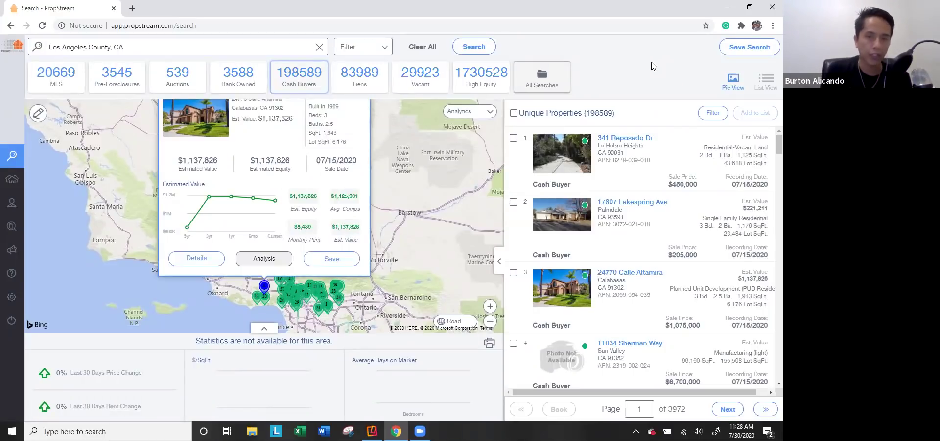
# Step: Glance at Liens and Vacant, then settle on the 1,730,528 High Equity properties
pyautogui.click(357, 82)
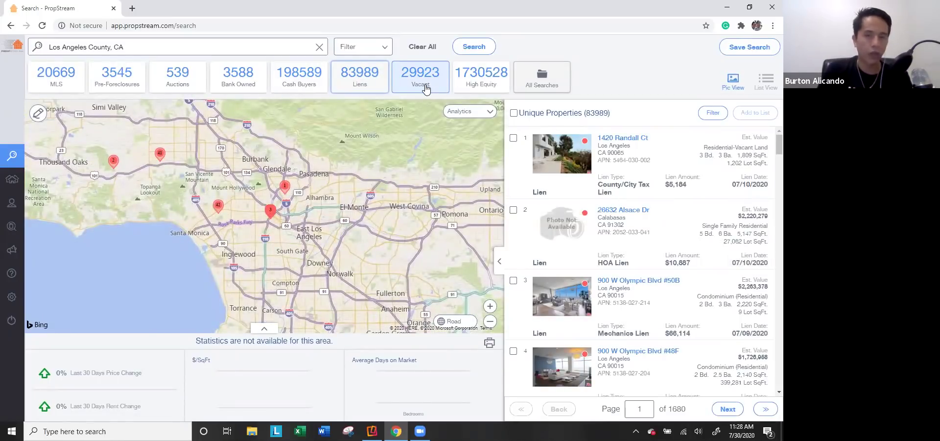
pyautogui.click(425, 87)
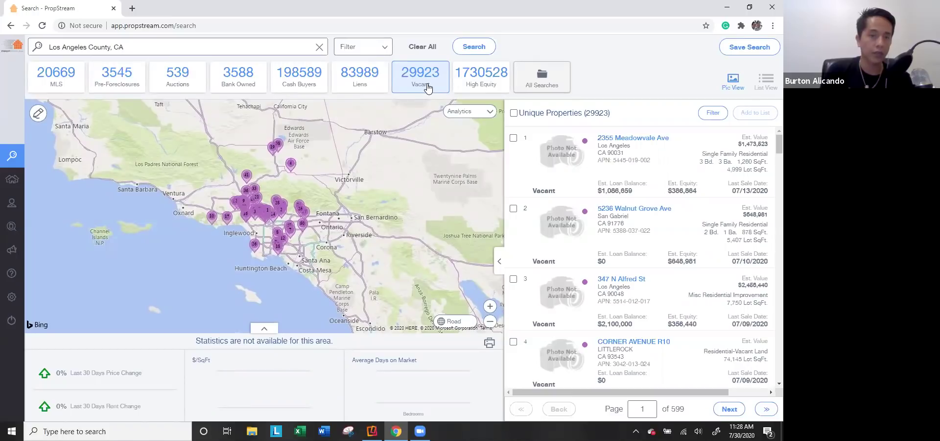
pyautogui.click(468, 77)
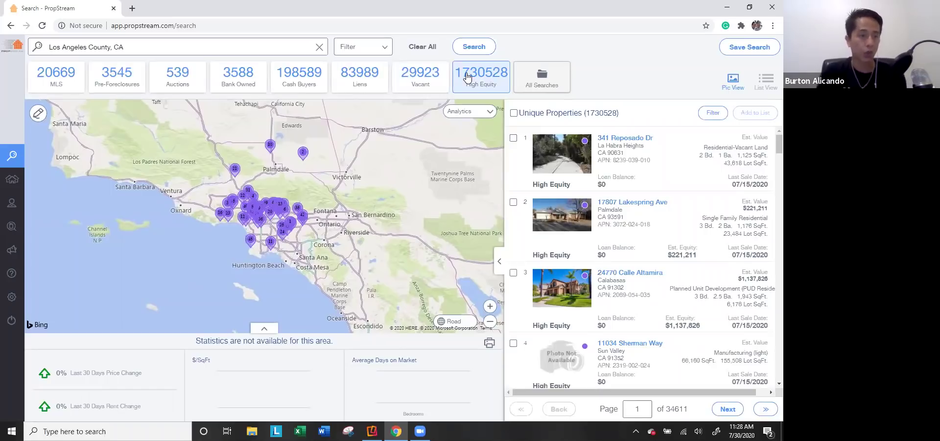
# Step: Replace the searched location with Miami, FL and check its property count
pyautogui.click(117, 47)
pyautogui.tripleClick(118, 46)
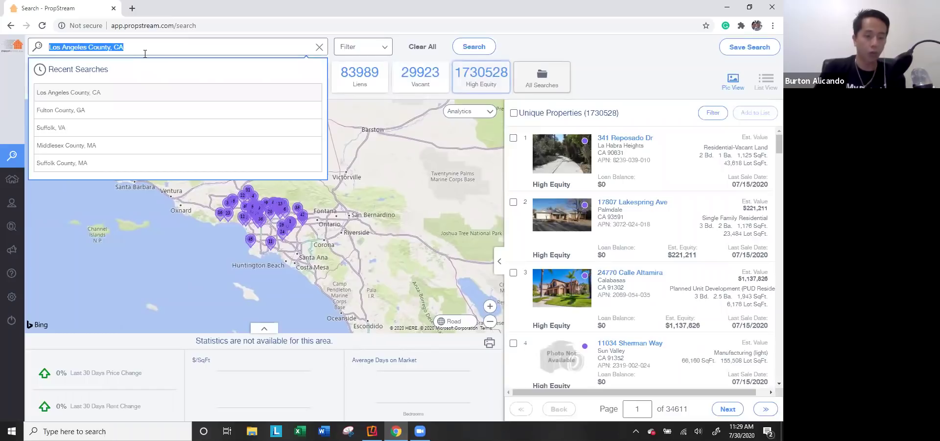
pyautogui.write('miami')
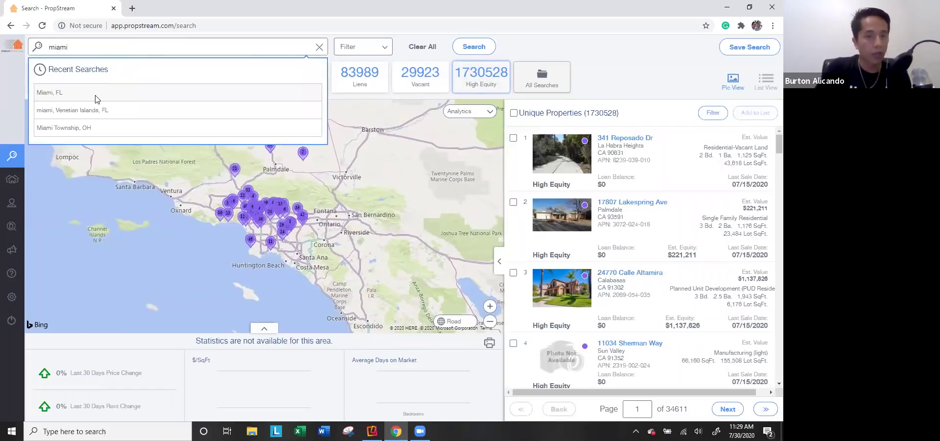
pyautogui.click(96, 100)
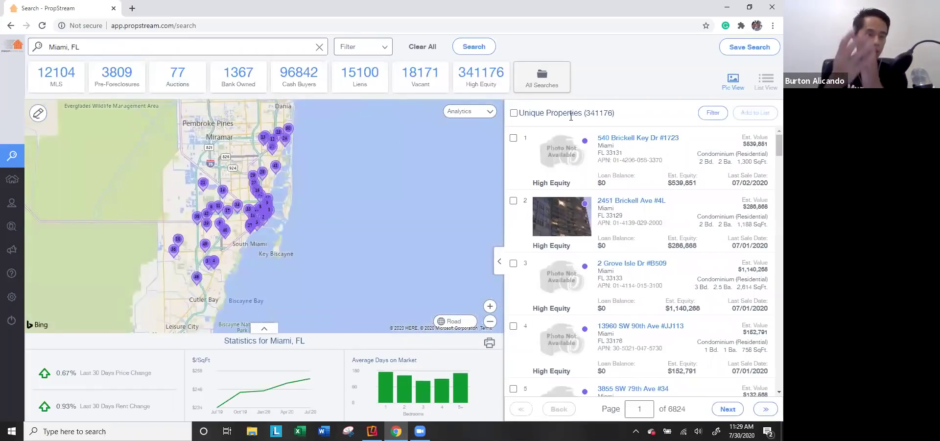
pyautogui.moveTo(582, 114); pyautogui.dragTo(616, 113)
# Step: Narrow Miami to its 12,104 MLS listings after briefly showing High Equity
pyautogui.click(482, 79)
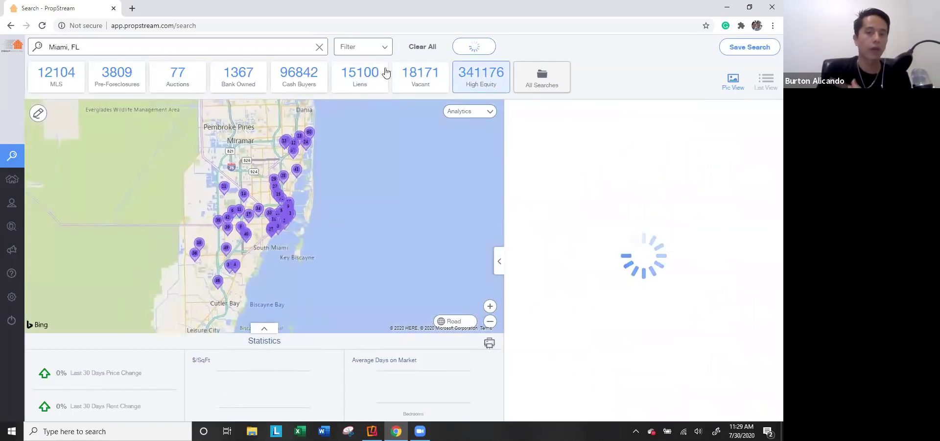
pyautogui.click(61, 74)
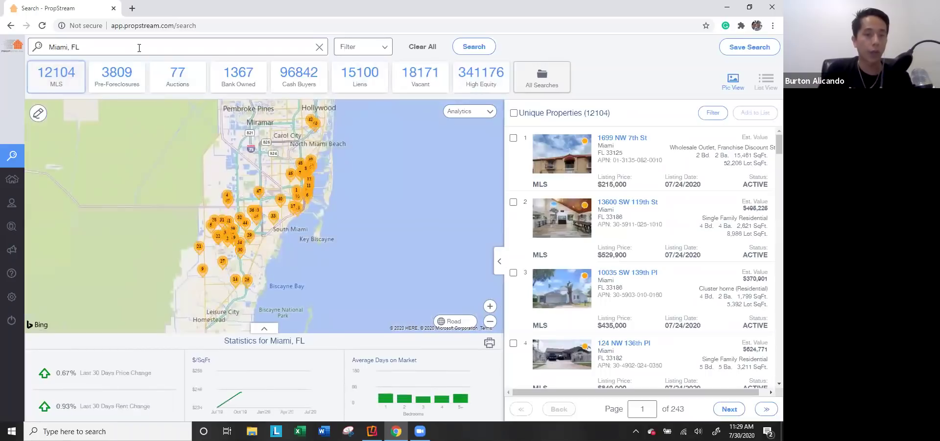
pyautogui.click(139, 47)
pyautogui.hotkey('ctrl', 'a')
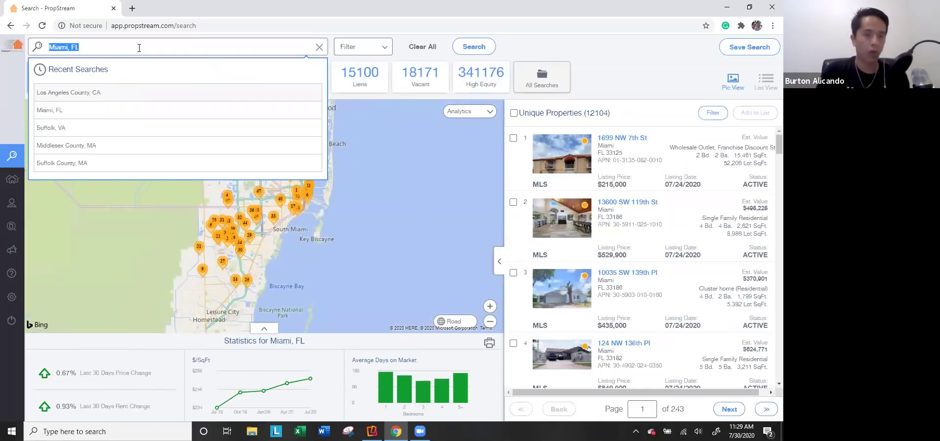
pyautogui.click(58, 117)
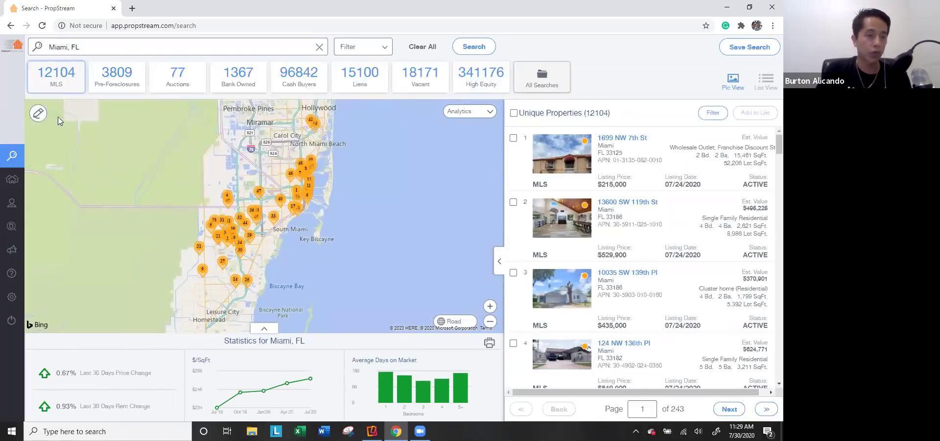
pyautogui.scroll(5, 269, 262)
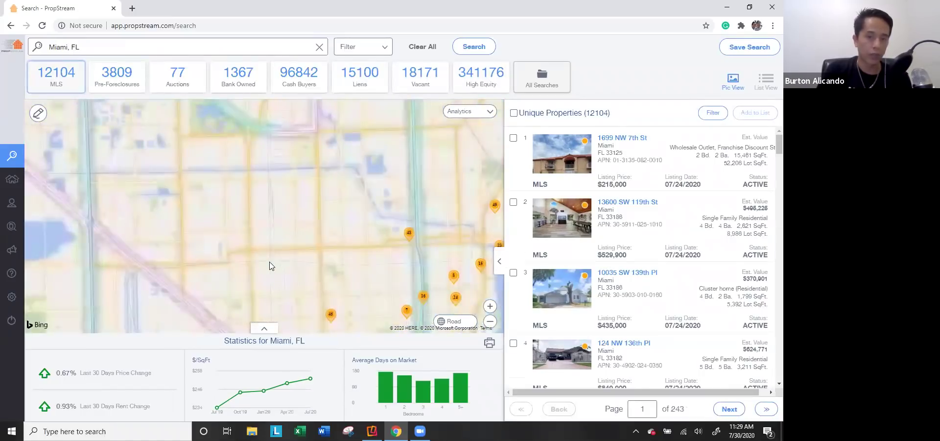
# Step: Draw a four-corner area over Miami streets, search inside it, then clear everything
pyautogui.click(37, 113)
pyautogui.click(235, 136)
pyautogui.click(237, 238)
pyautogui.click(372, 231)
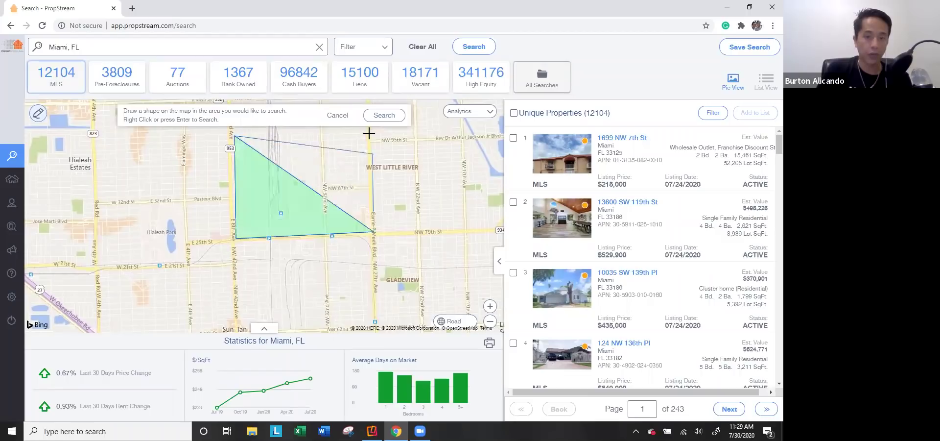
pyautogui.click(372, 135)
pyautogui.click(383, 115)
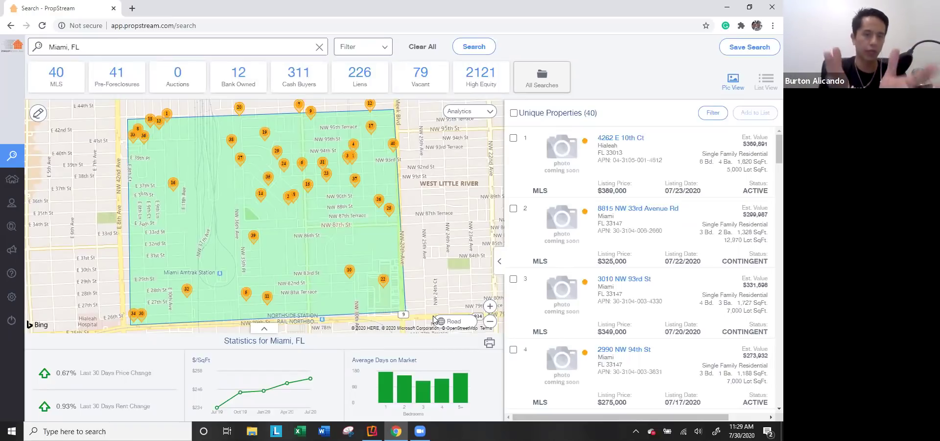
pyautogui.click(422, 47)
pyautogui.click(158, 47)
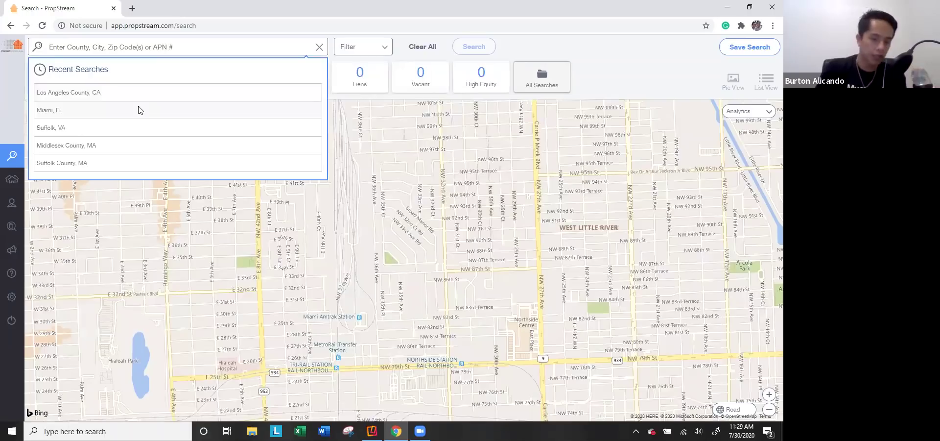
# Step: Search Dallas, TX, show its 10,399 lien properties, and open Search Options
pyautogui.write('dallas')
pyautogui.click(141, 93)
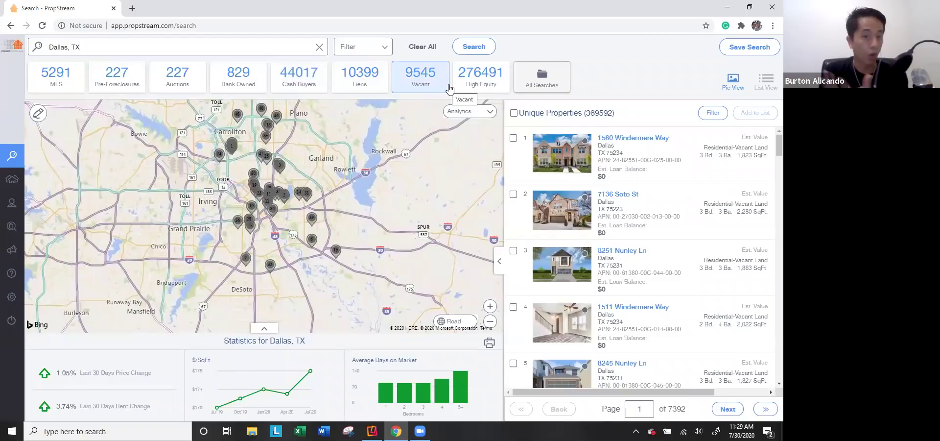
pyautogui.click(376, 87)
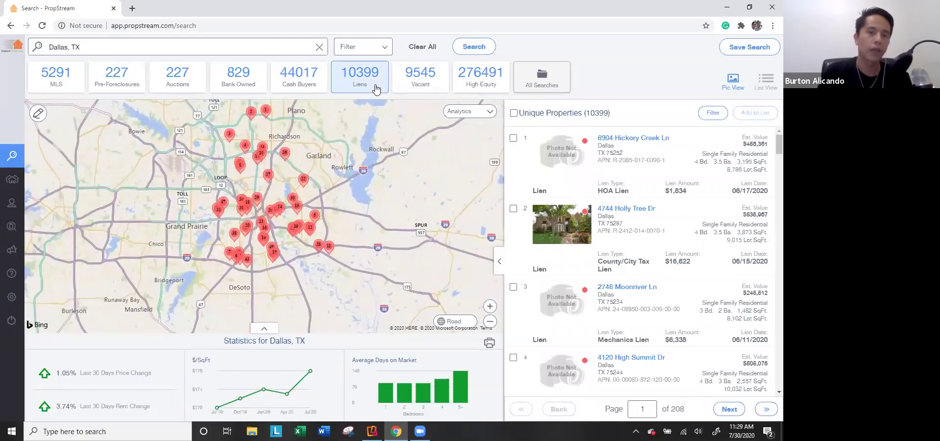
pyautogui.click(381, 48)
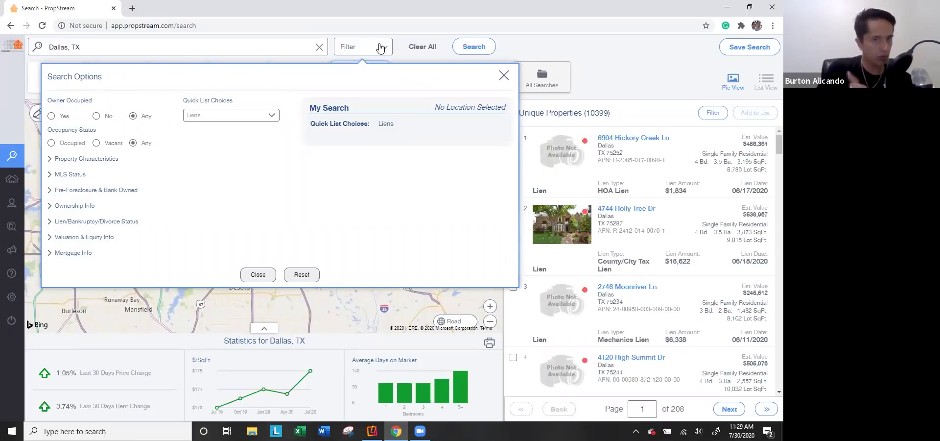
# Step: Switch the Dallas results from liens to Vacant properties and reopen Search Options
pyautogui.click(172, 47)
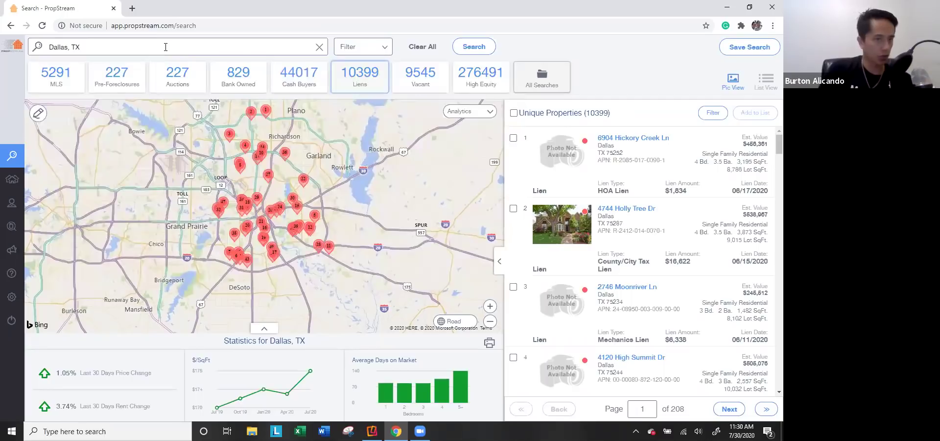
pyautogui.click(376, 53)
pyautogui.click(358, 43)
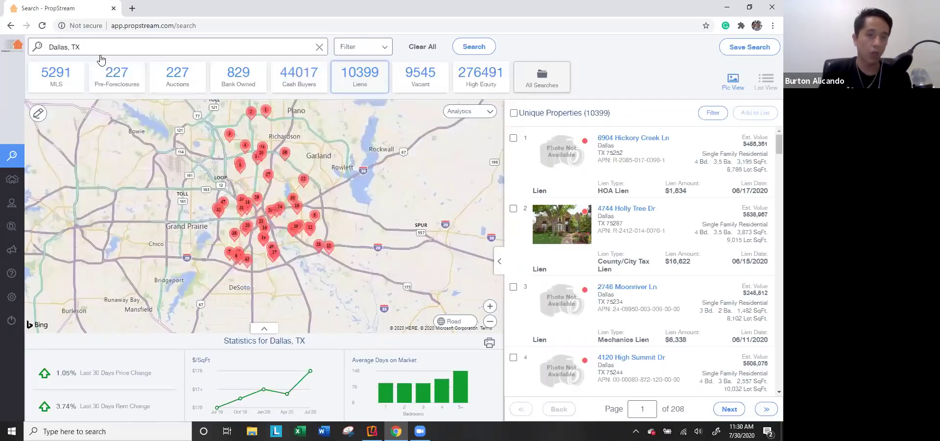
pyautogui.click(406, 89)
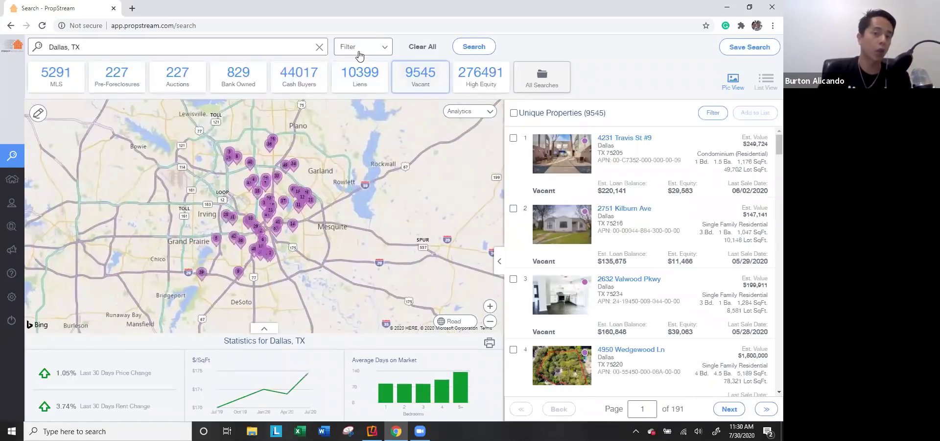
pyautogui.click(362, 51)
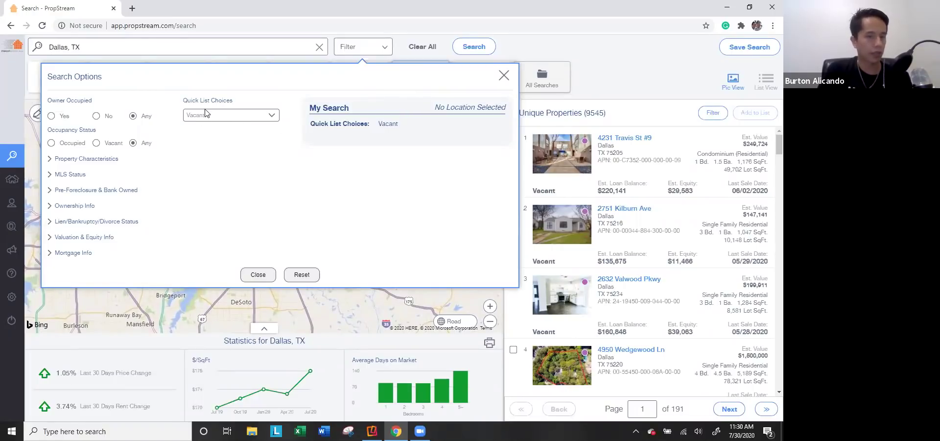
pyautogui.click(361, 49)
pyautogui.click(361, 49)
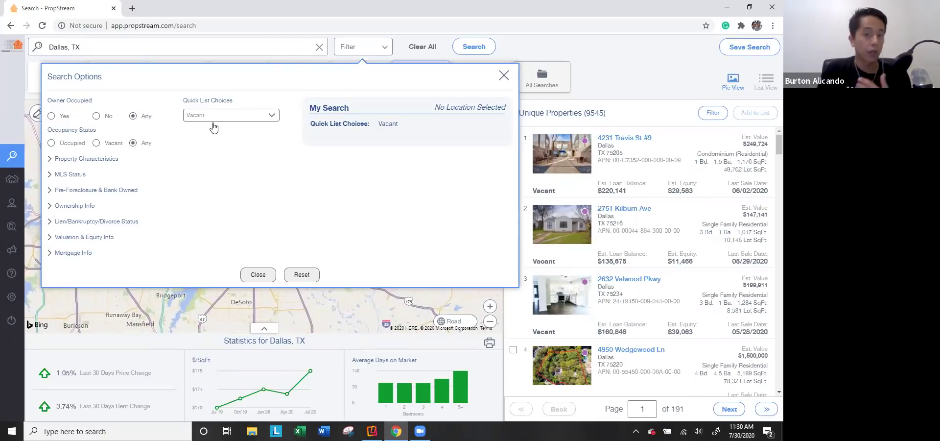
pyautogui.click(360, 48)
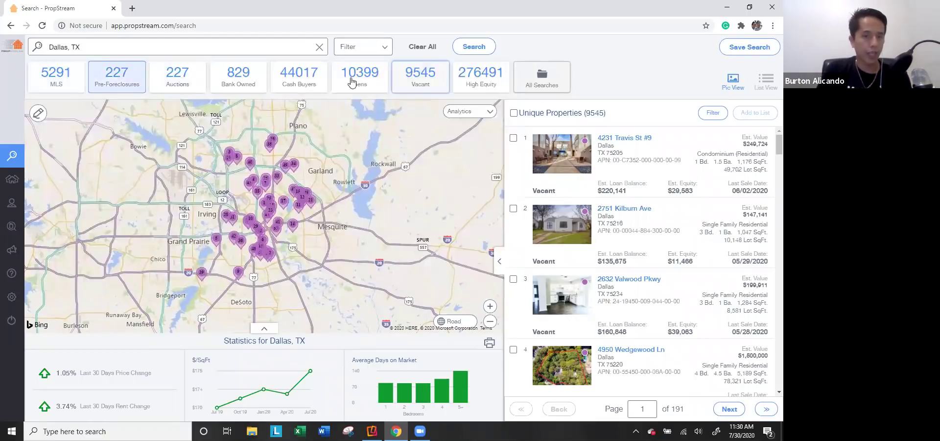
pyautogui.click(350, 49)
# Step: Apply the Flippers quick list after trying Bankruptcy, leaving 626 properties
pyautogui.click(222, 117)
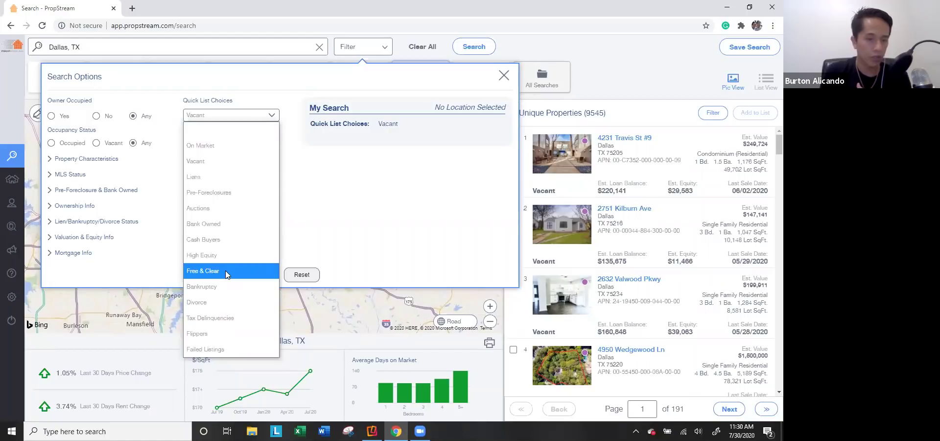
pyautogui.click(223, 285)
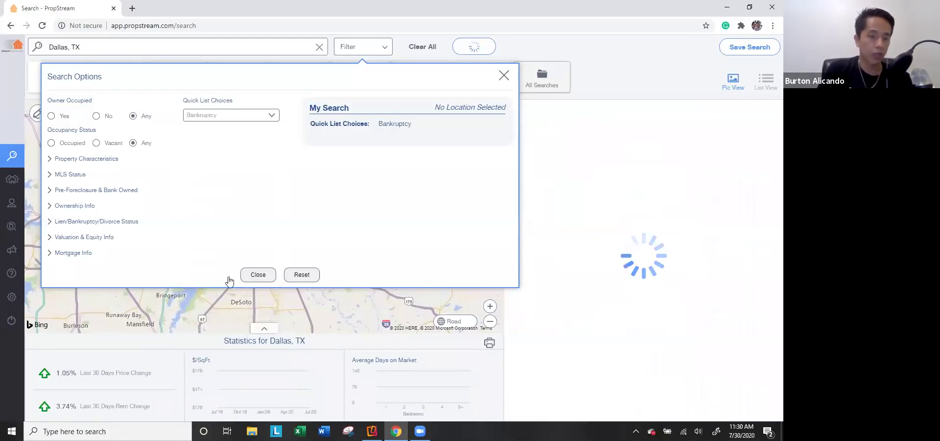
pyautogui.click(245, 119)
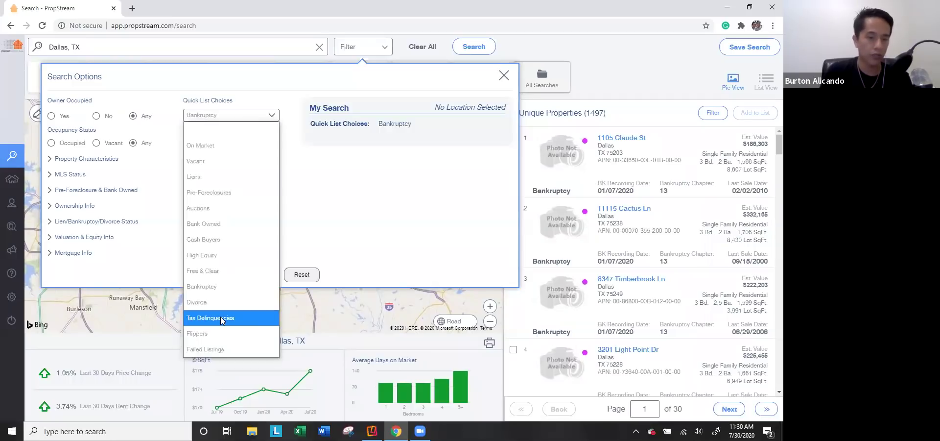
pyautogui.click(225, 333)
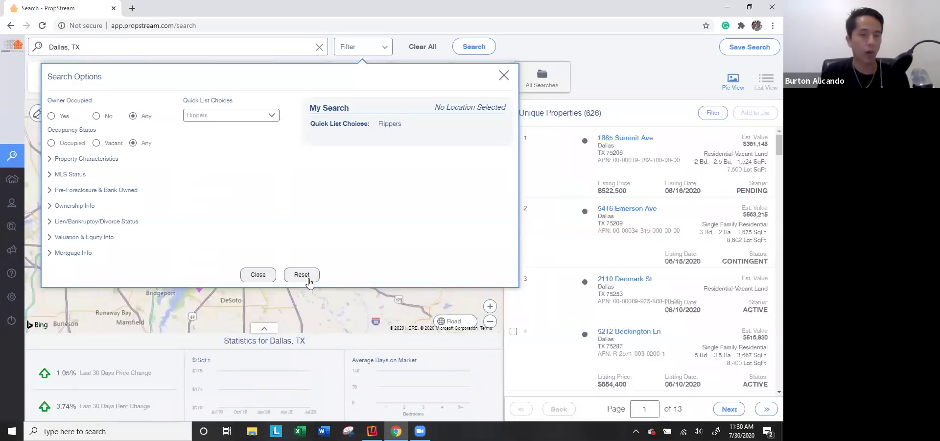
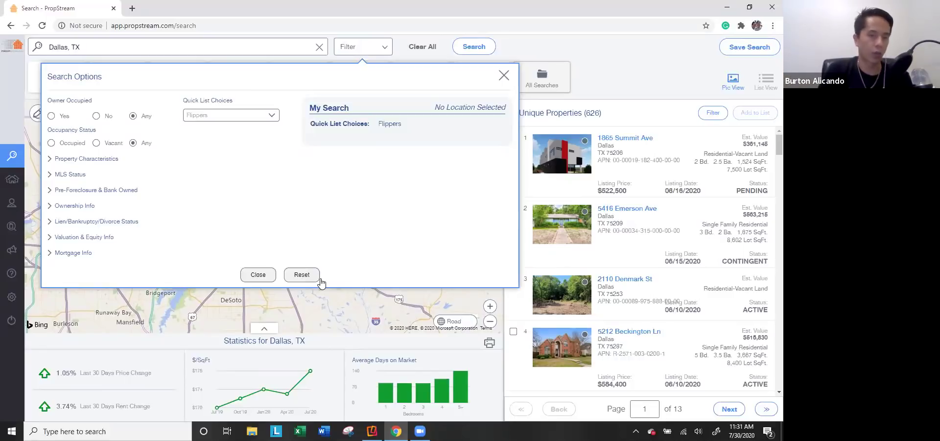
# Step: Replace the Flippers quick list with Liens after trying Failed Listings, showing 10,399 Dallas properties
pyautogui.click(240, 117)
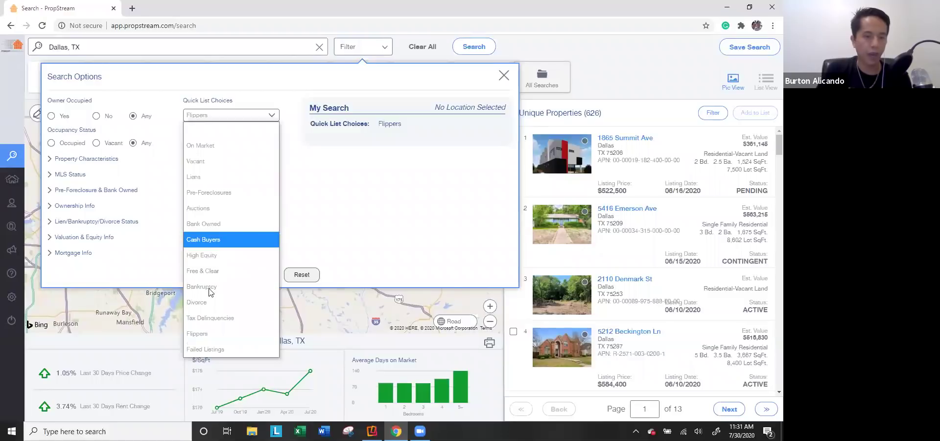
pyautogui.click(211, 349)
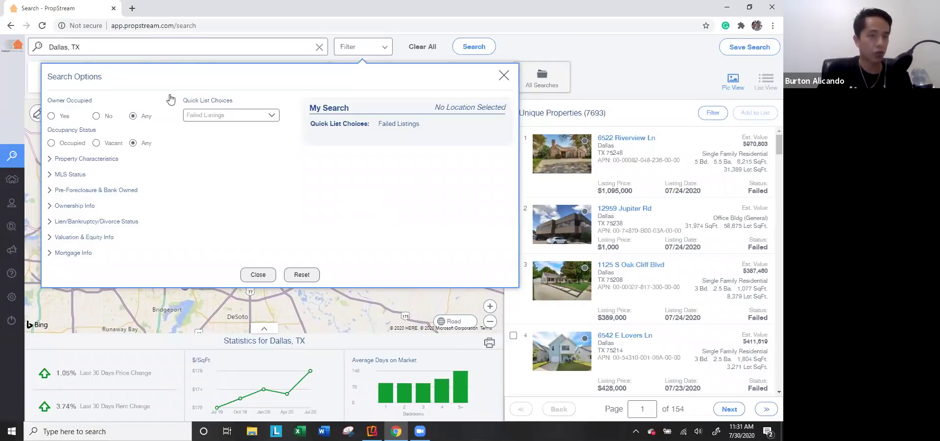
pyautogui.click(214, 116)
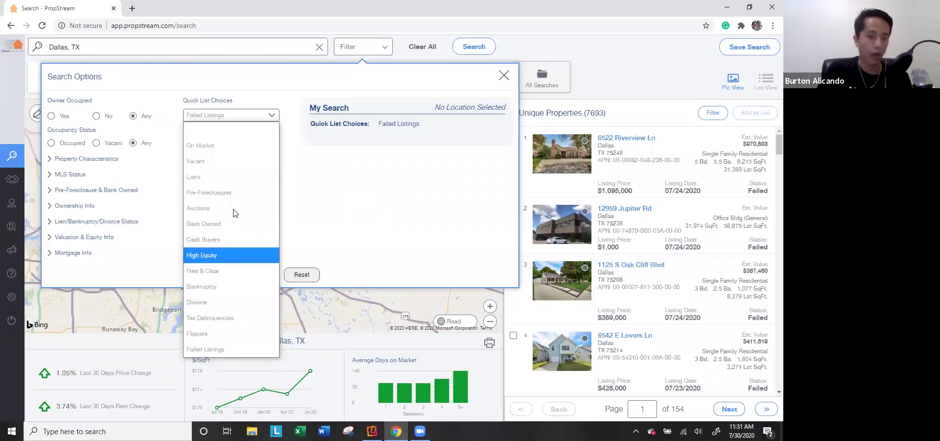
pyautogui.click(232, 179)
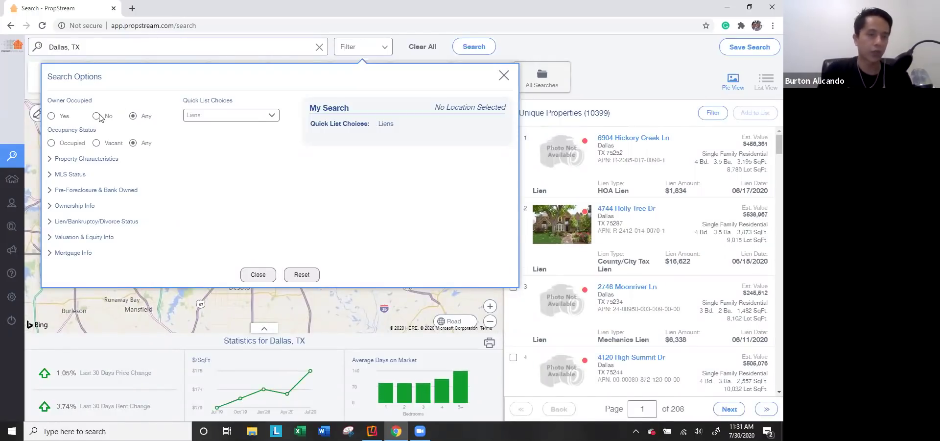
pyautogui.click(64, 117)
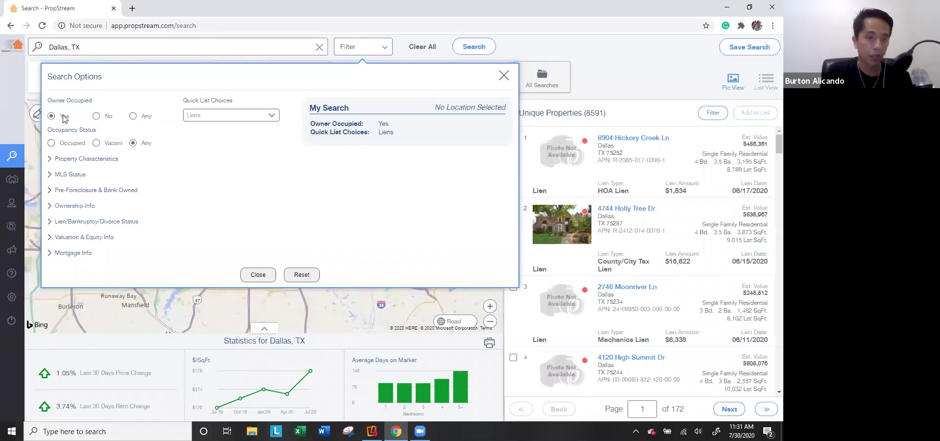
pyautogui.click(110, 118)
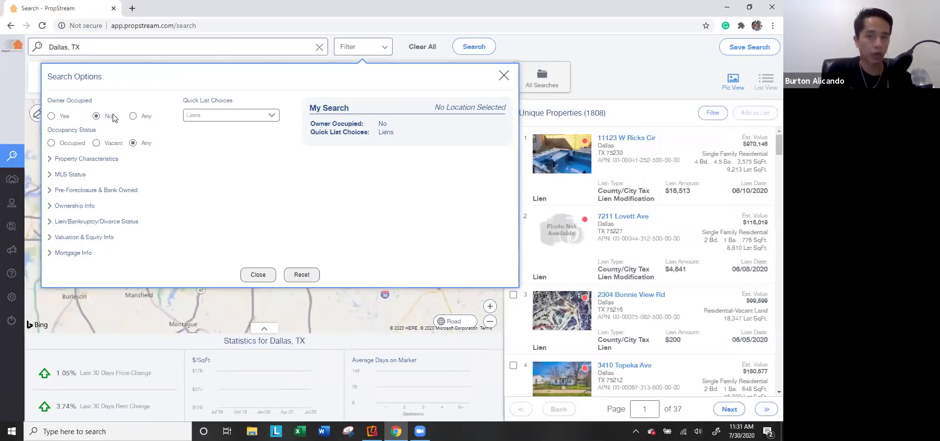
pyautogui.click(138, 118)
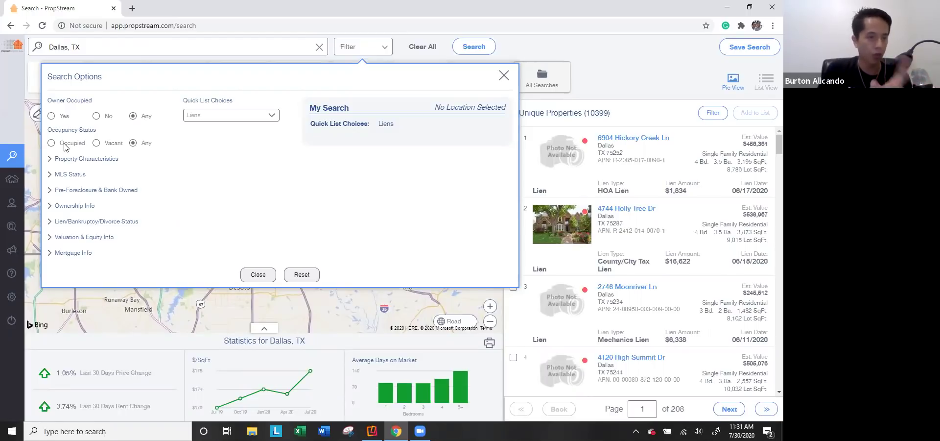
pyautogui.click(64, 144)
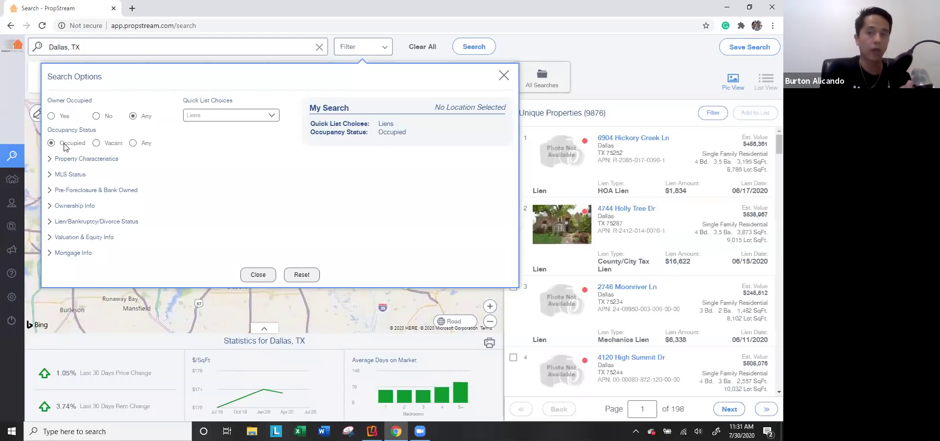
pyautogui.click(108, 143)
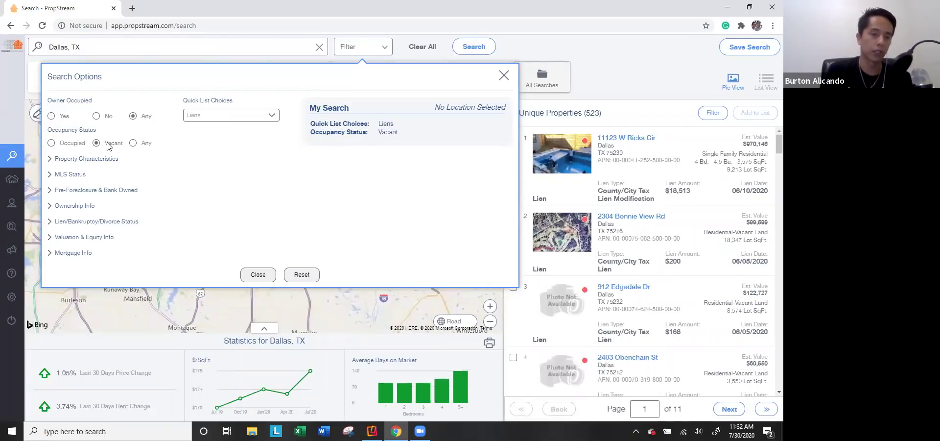
pyautogui.click(132, 143)
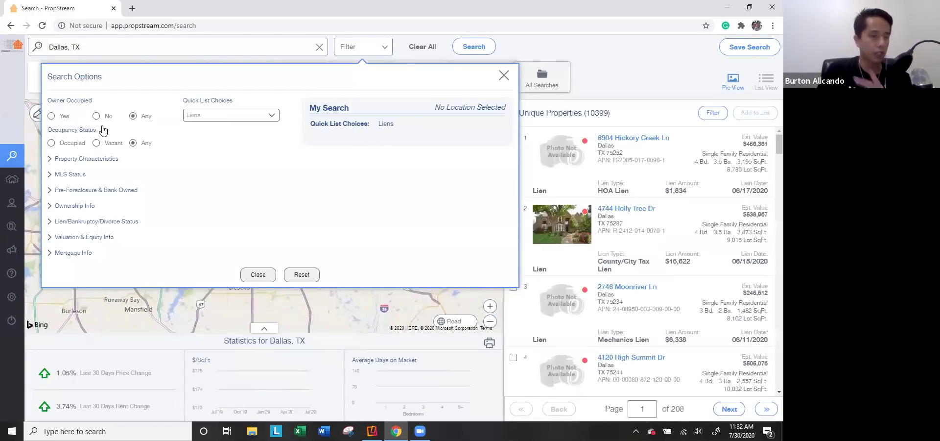
pyautogui.click(60, 116)
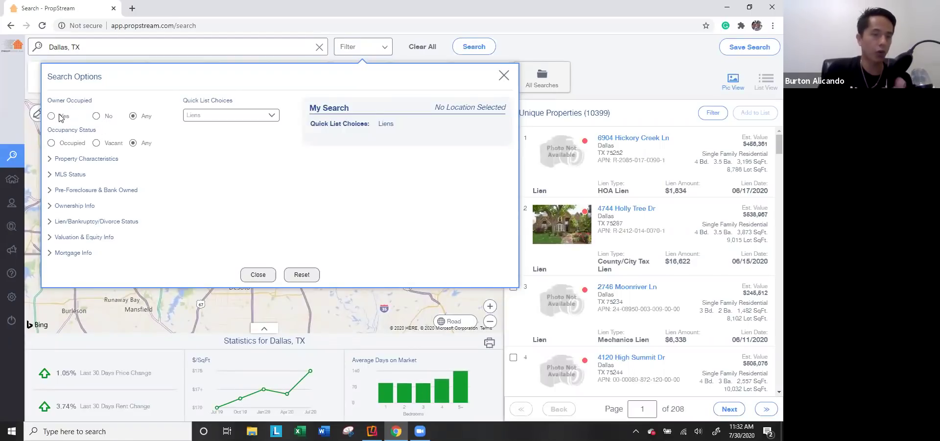
pyautogui.click(70, 142)
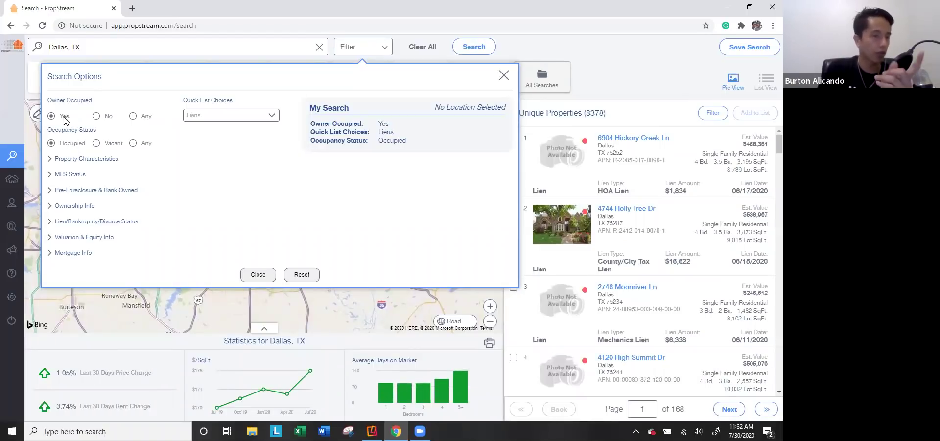
pyautogui.click(96, 143)
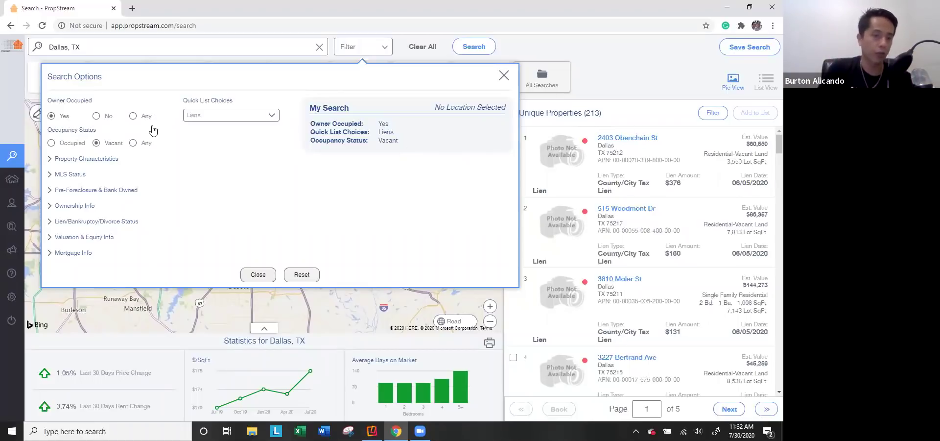
pyautogui.click(65, 145)
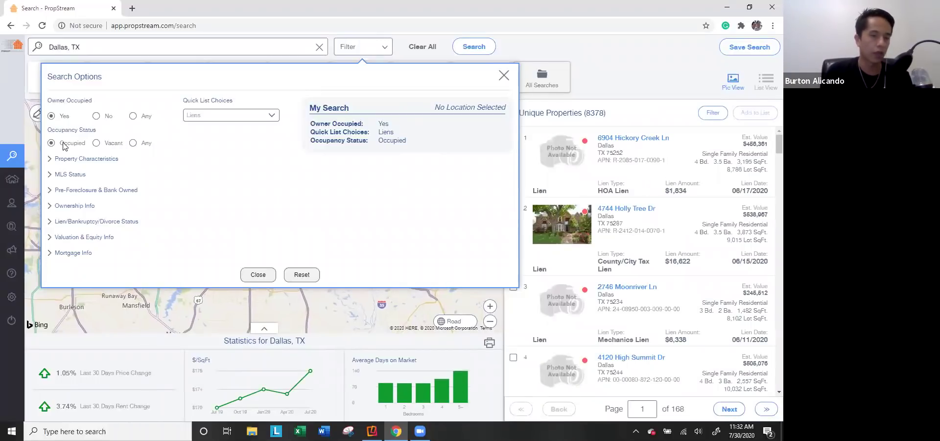
pyautogui.click(100, 121)
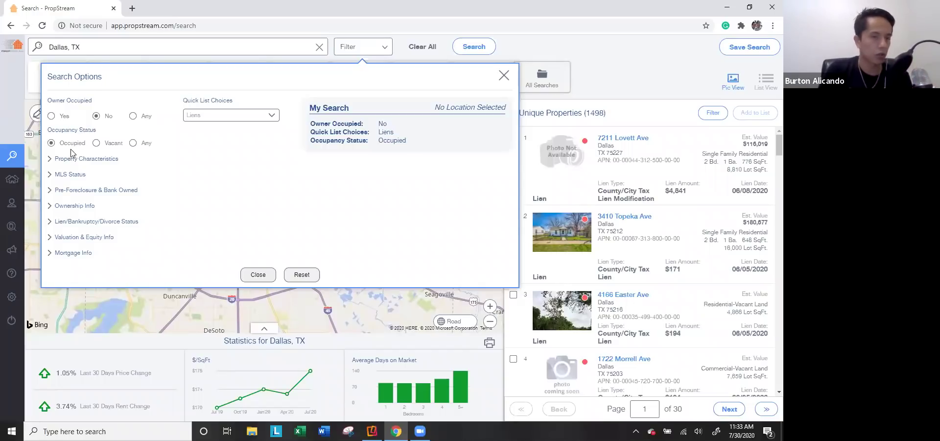
pyautogui.click(103, 140)
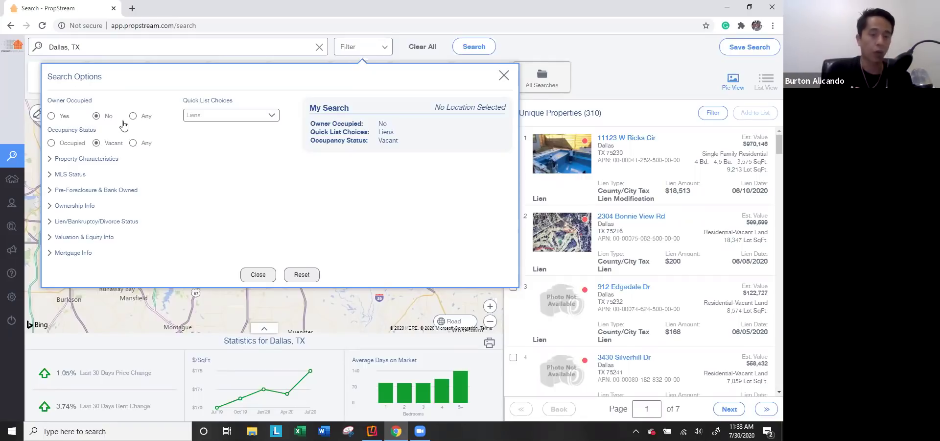
pyautogui.click(138, 117)
pyautogui.click(138, 143)
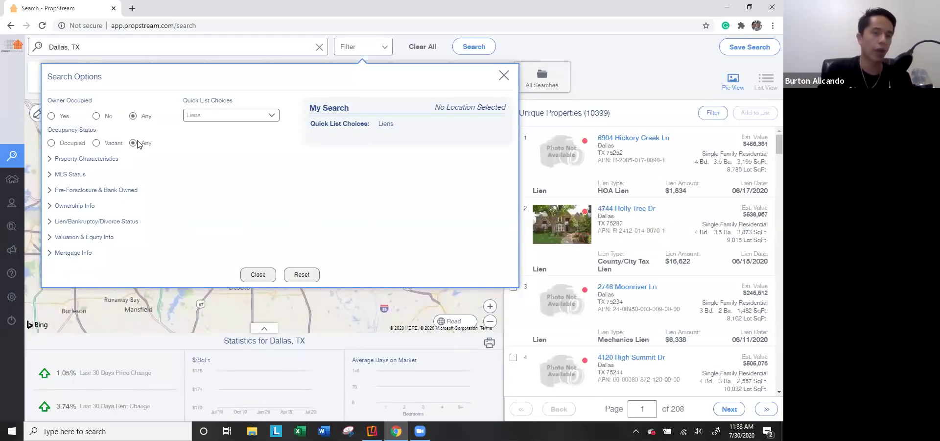
# Step: Set Property Classification to Residential after trying Commercial, Office, Industrial and Vacant Land
pyautogui.click(86, 160)
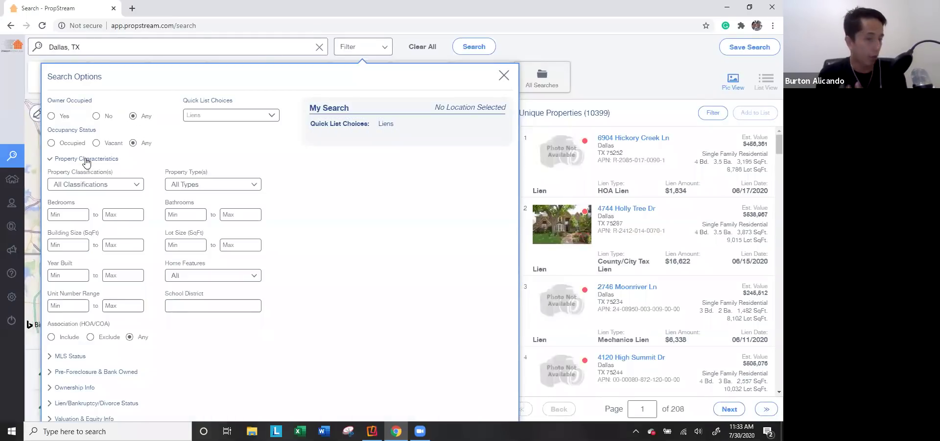
pyautogui.click(108, 186)
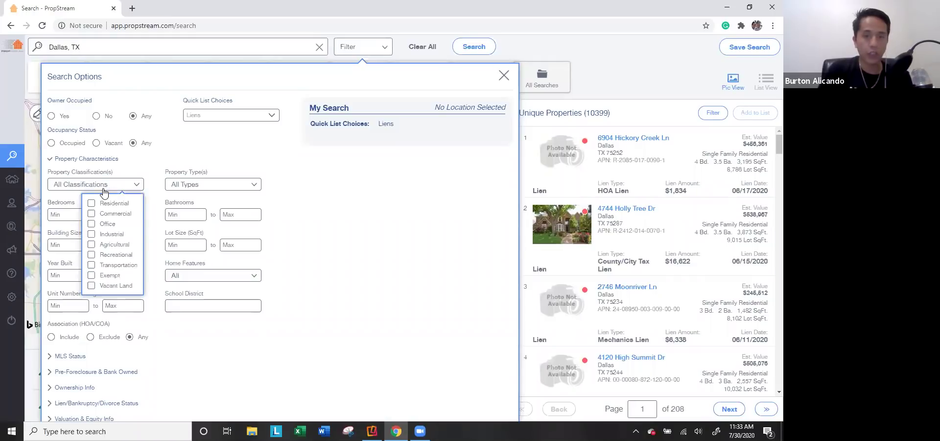
pyautogui.click(103, 215)
pyautogui.click(104, 225)
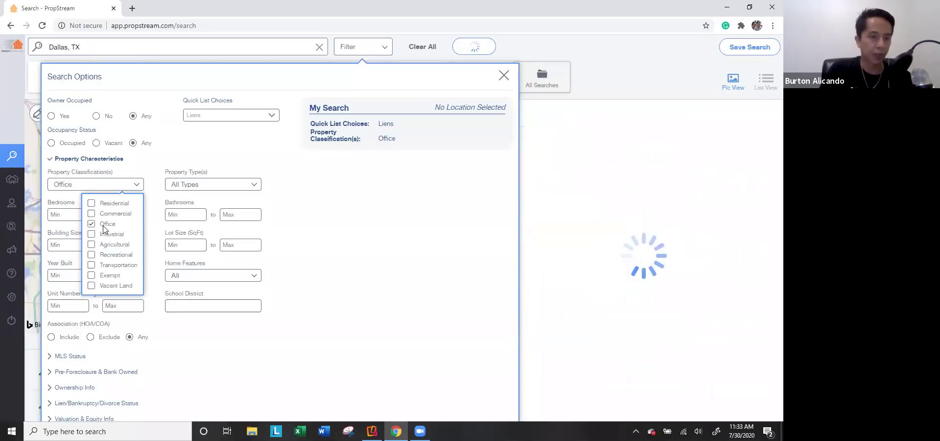
pyautogui.click(104, 224)
pyautogui.click(105, 234)
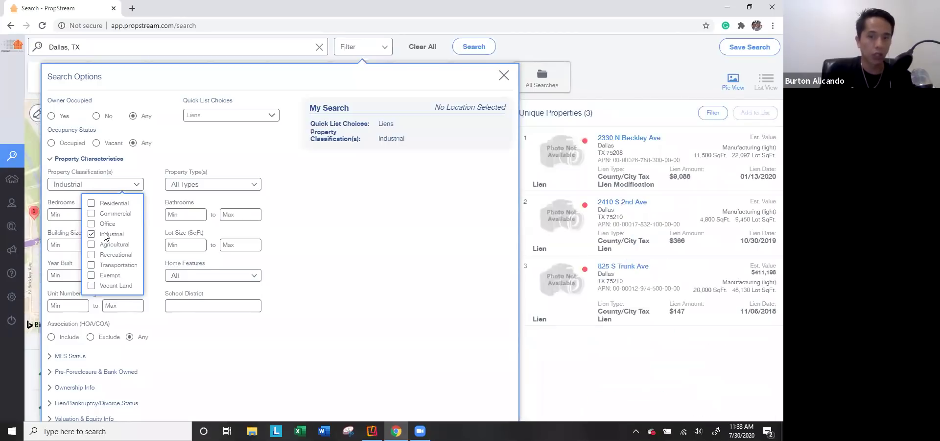
pyautogui.click(105, 234)
pyautogui.click(122, 286)
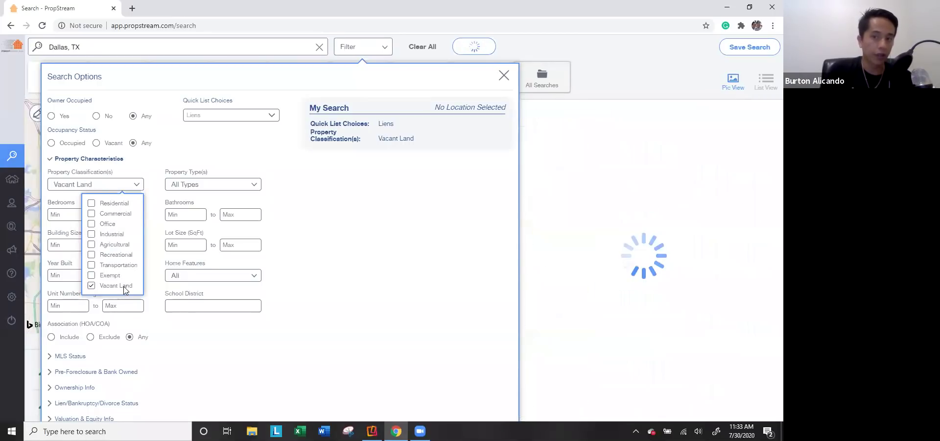
pyautogui.click(120, 203)
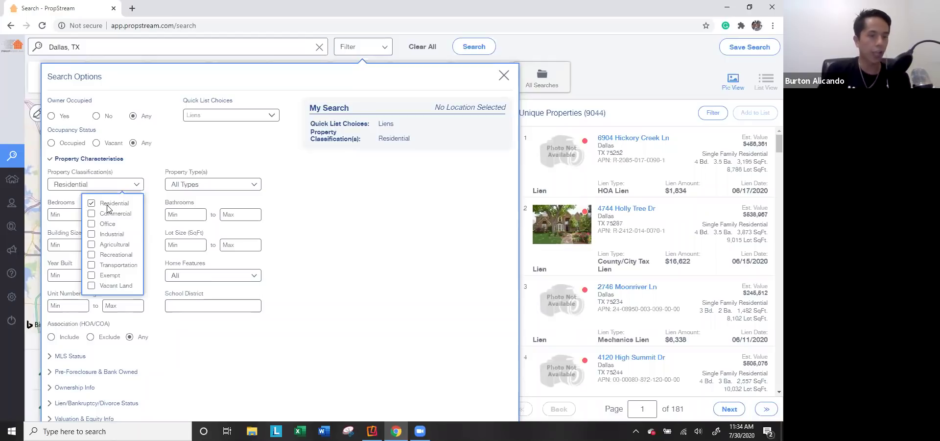
pyautogui.click(168, 185)
# Step: Limit Property Type to Single Family only, leaving 8,794 properties
pyautogui.click(187, 188)
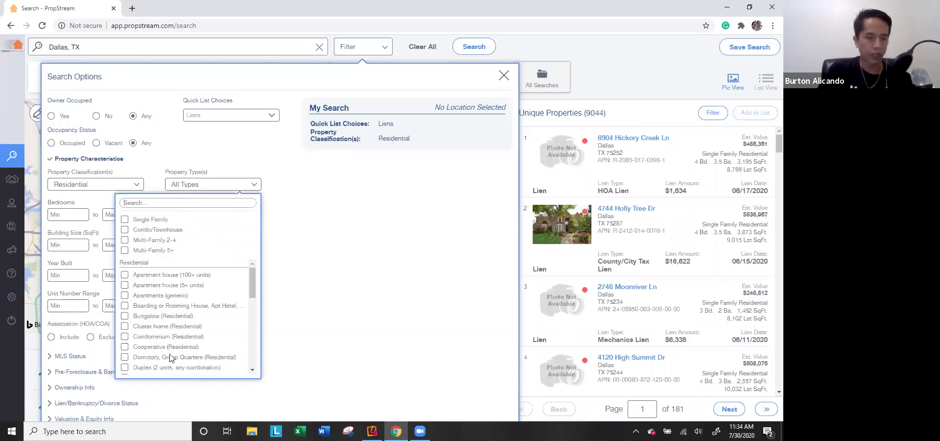
pyautogui.click(151, 371)
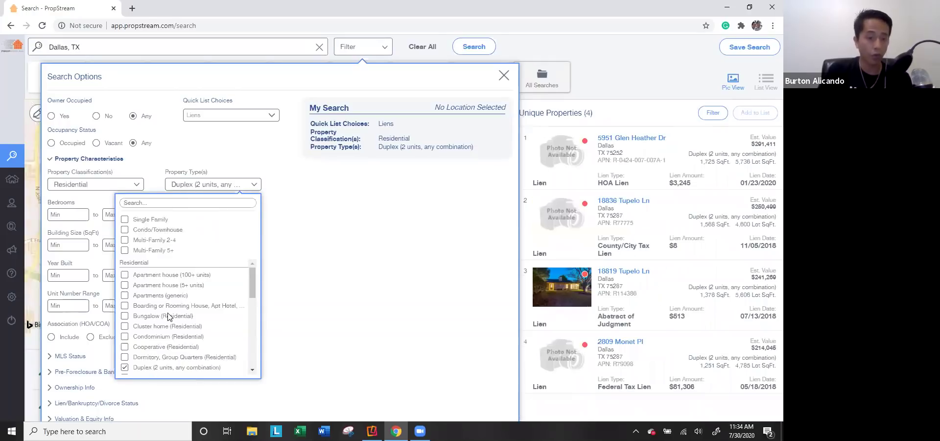
pyautogui.scroll(-1, 164, 316)
pyautogui.click(141, 321)
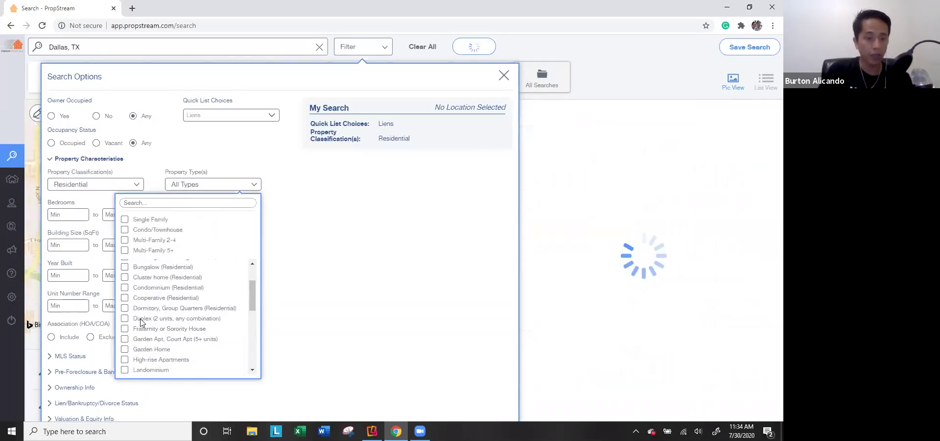
pyautogui.click(160, 287)
pyautogui.click(161, 288)
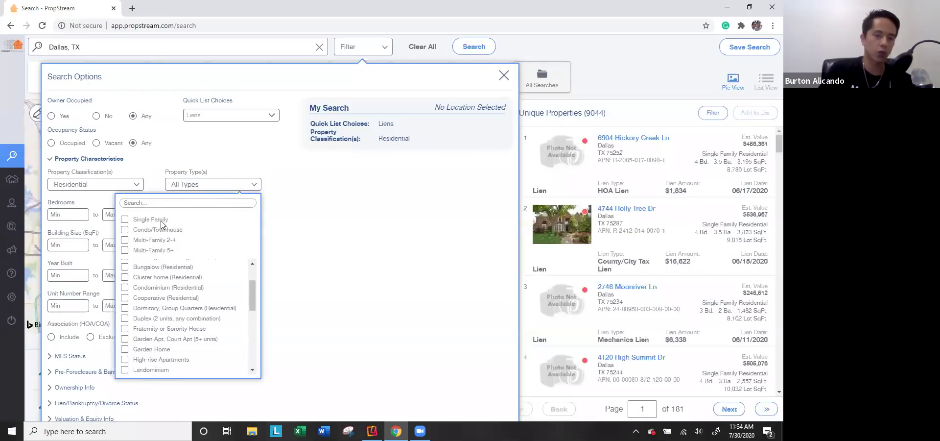
pyautogui.click(156, 221)
pyautogui.click(161, 242)
pyautogui.click(161, 231)
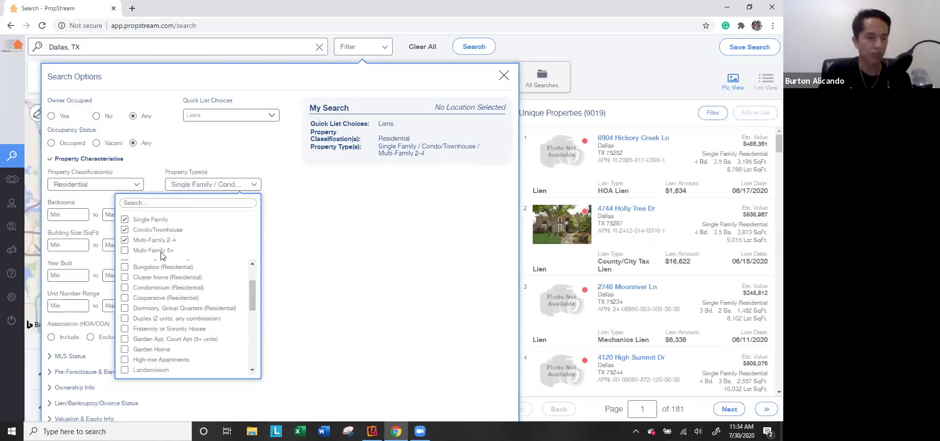
pyautogui.click(157, 230)
pyautogui.click(162, 238)
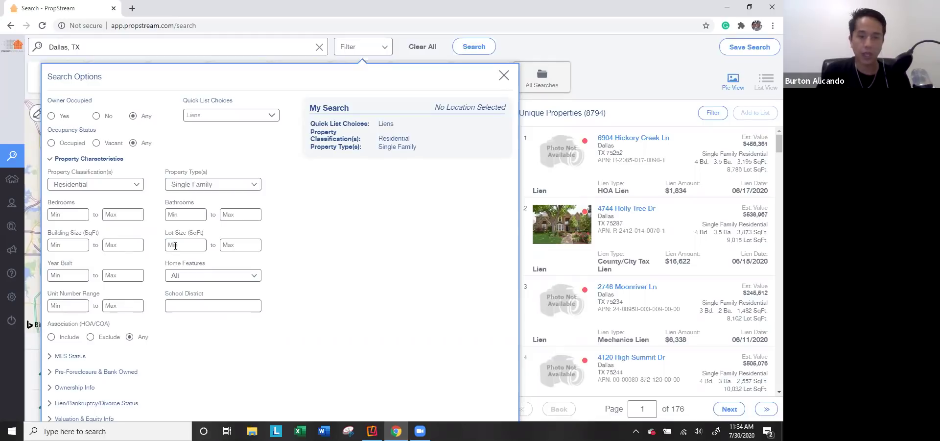
# Step: Look at the home features choices and uncheck Single Family to allow all property types
pyautogui.click(211, 280)
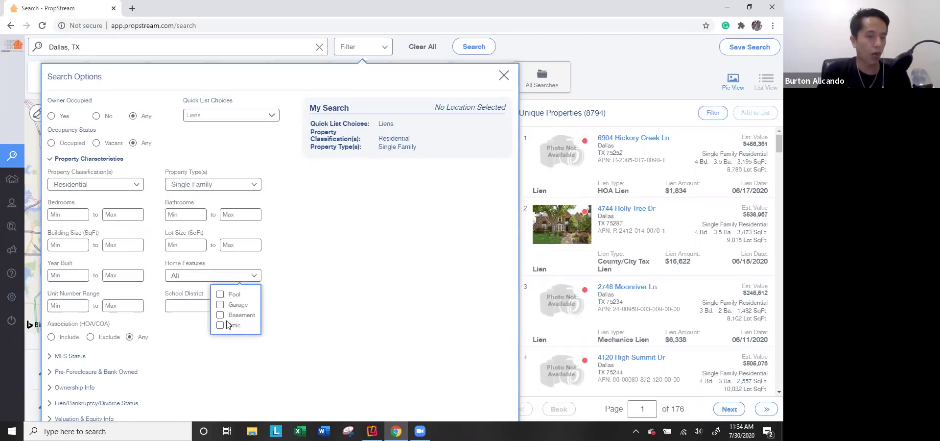
pyautogui.click(334, 309)
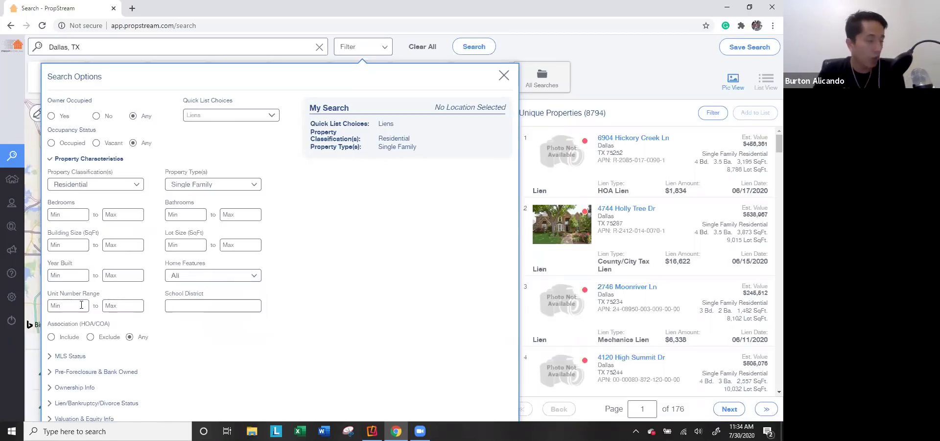
pyautogui.click(195, 187)
pyautogui.click(124, 221)
pyautogui.click(304, 245)
# Step: Try a unit number range, entering 10 and 2, then clear the values
pyautogui.click(63, 304)
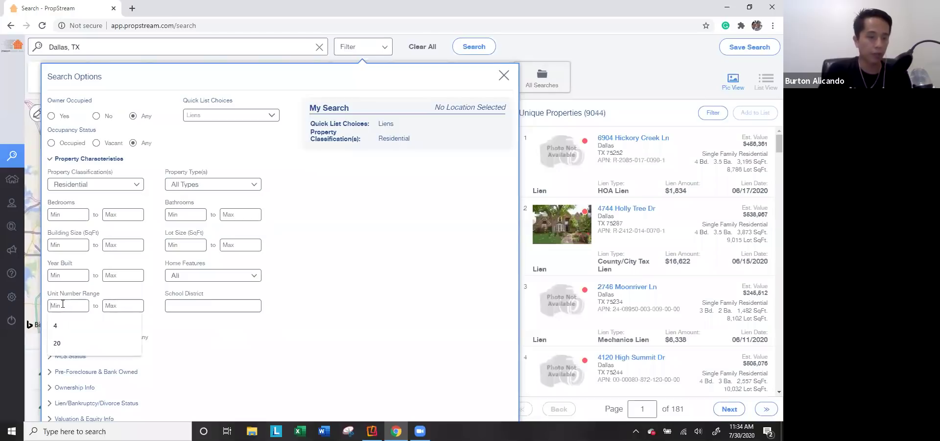
pyautogui.write('10')
pyautogui.press('Tab')
pyautogui.write('2')
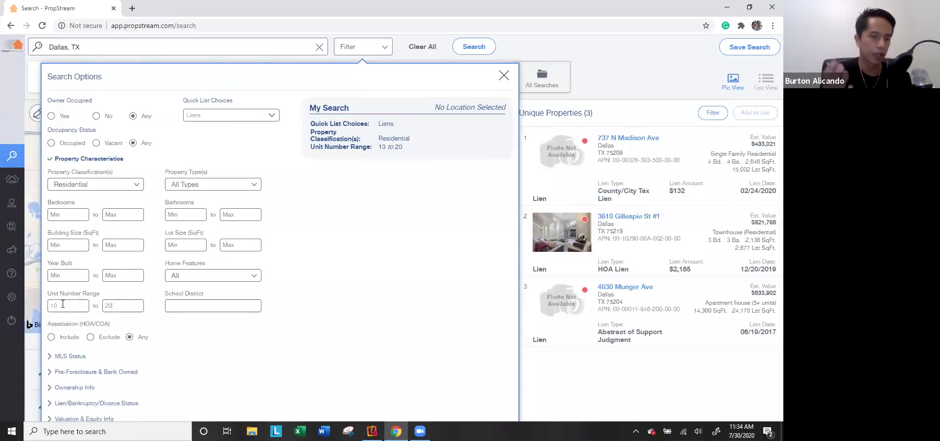
pyautogui.press('BackSpace')
pyautogui.click(63, 303)
pyautogui.press('BackSpace')
pyautogui.press('BackSpace')
pyautogui.write('10')
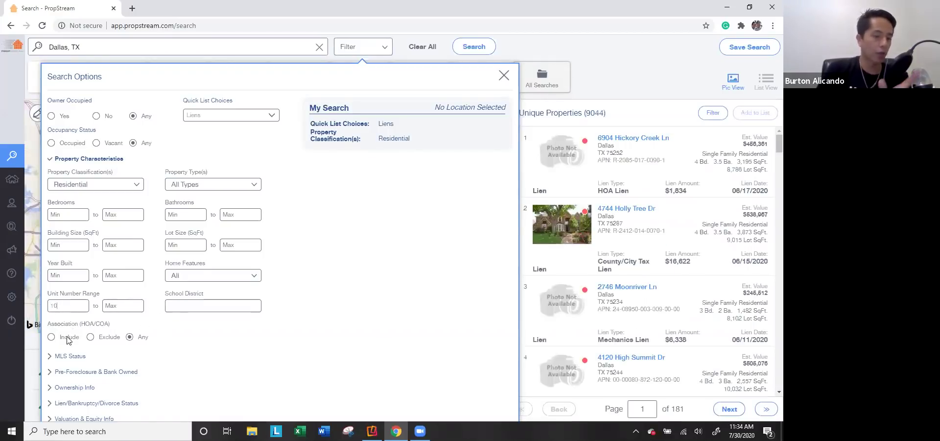
# Step: Exclude HOA/COA properties and restore Single Family, leaving 6,906 results
pyautogui.click(109, 338)
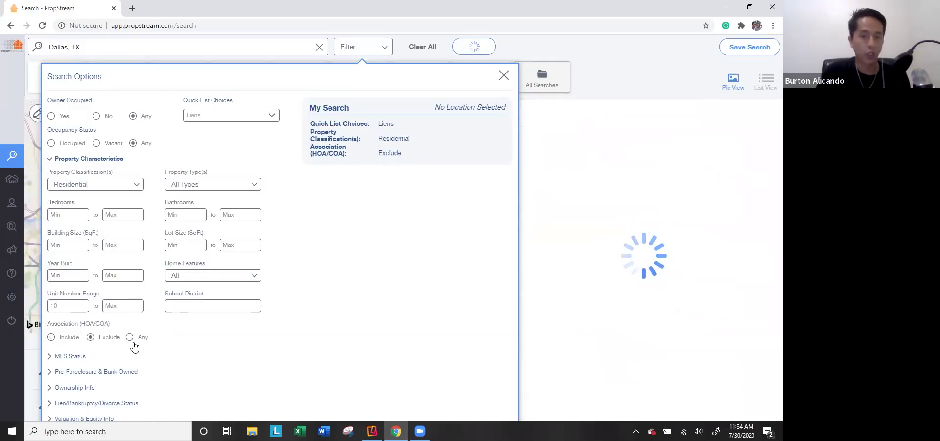
pyautogui.click(201, 189)
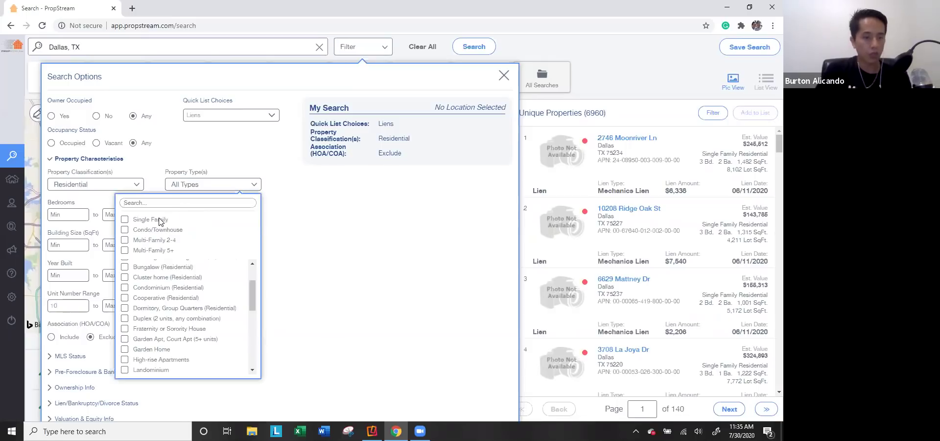
pyautogui.click(160, 221)
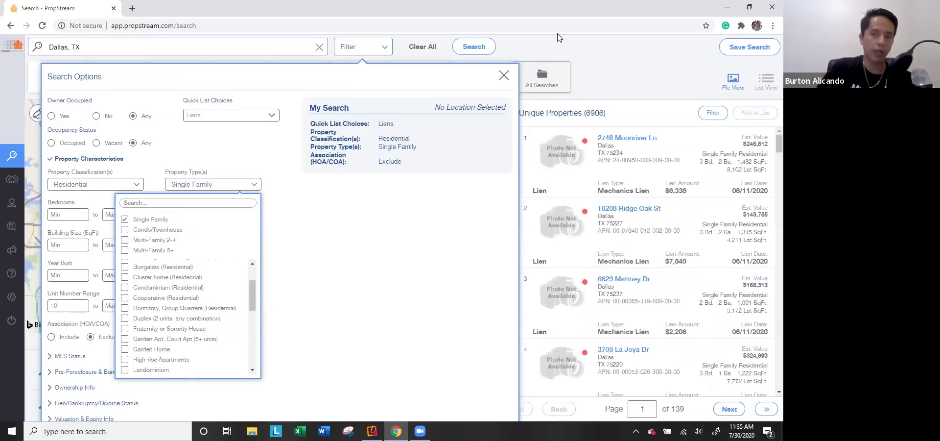
pyautogui.click(87, 160)
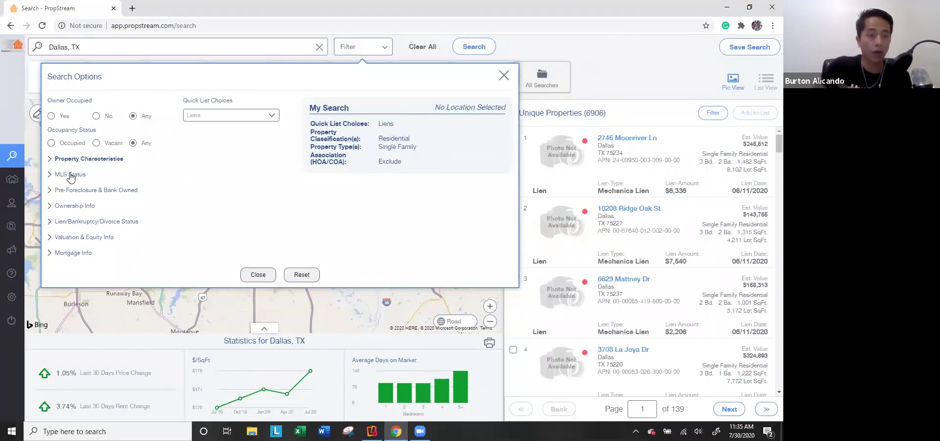
# Step: Set On Market to Yes with Active MLS status, after trying the Fail status
pyautogui.click(71, 175)
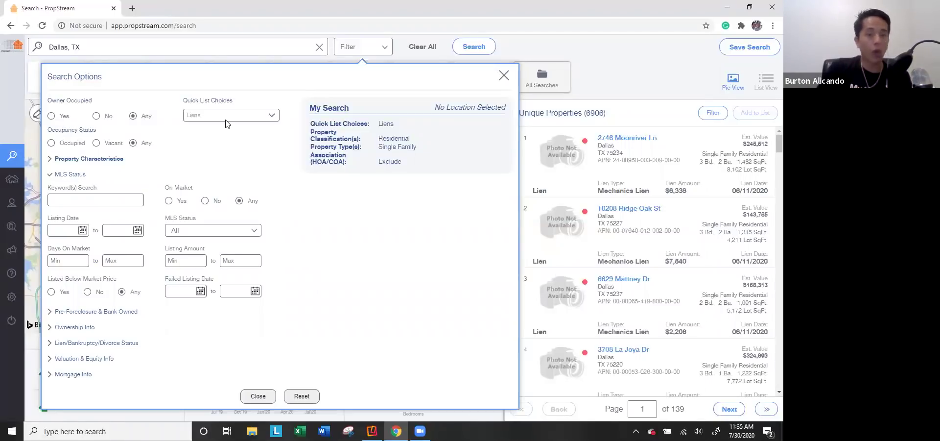
pyautogui.click(216, 231)
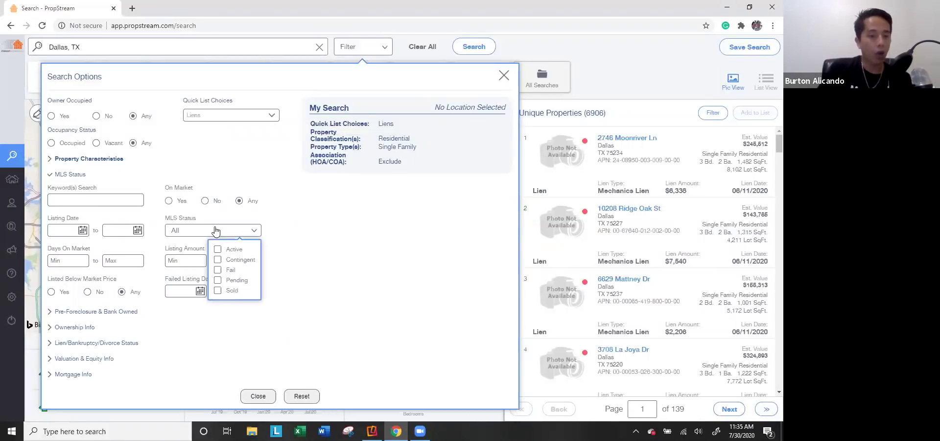
pyautogui.click(221, 270)
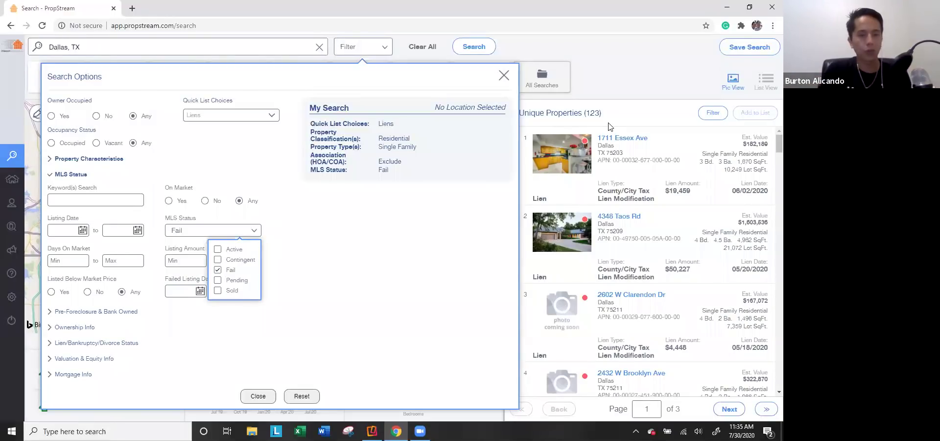
pyautogui.click(217, 270)
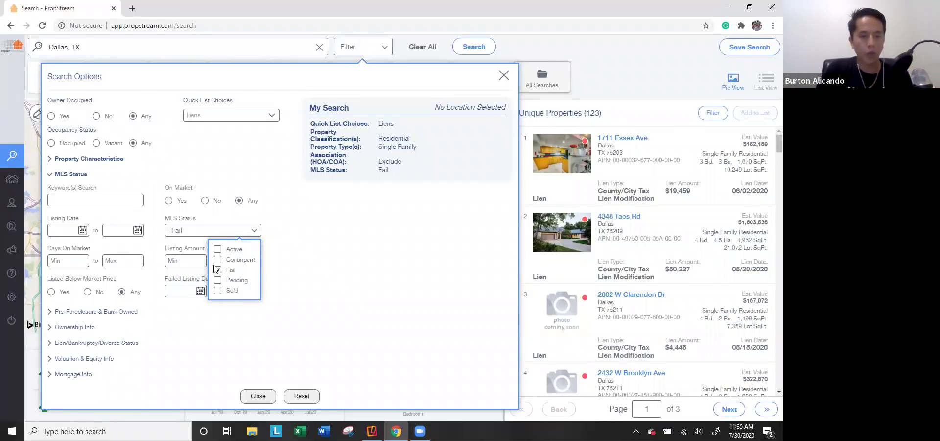
pyautogui.click(179, 205)
pyautogui.click(191, 233)
pyautogui.click(227, 250)
# Step: Try a 180-day minimum on market, then off-market Fail listings since June 1, 2020
pyautogui.click(66, 258)
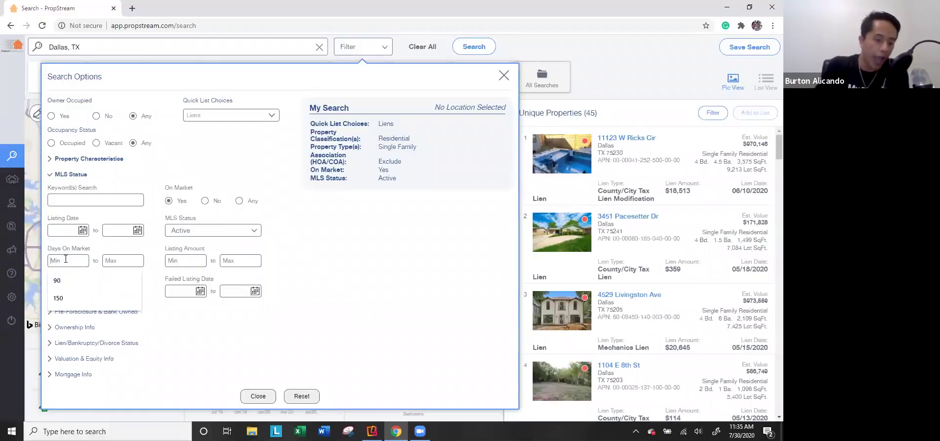
pyautogui.write('180')
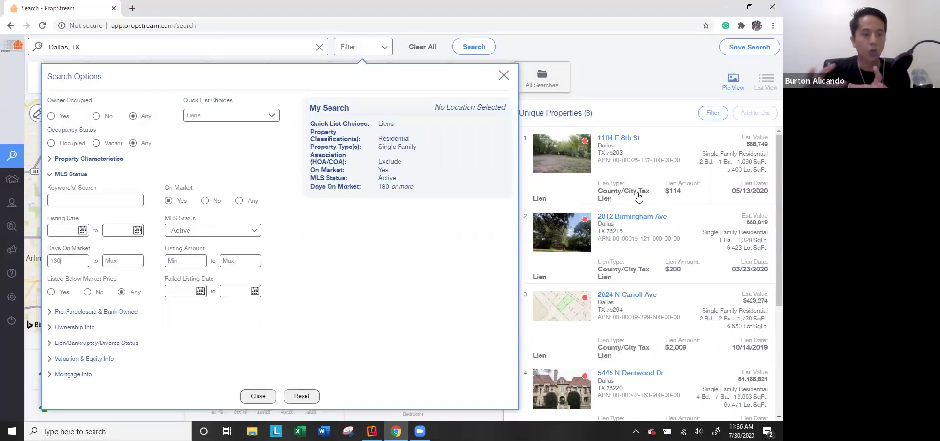
pyautogui.press('BackSpace')
pyautogui.press('BackSpace')
pyautogui.press('BackSpace')
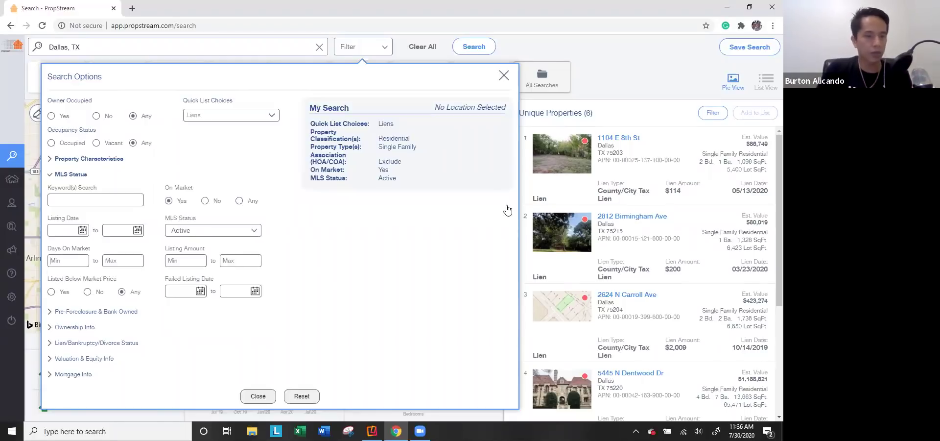
pyautogui.click(206, 231)
pyautogui.click(229, 249)
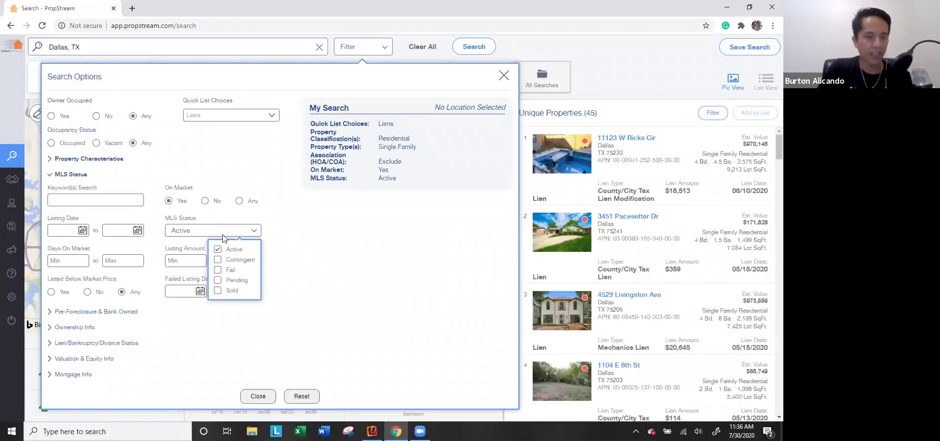
pyautogui.click(205, 201)
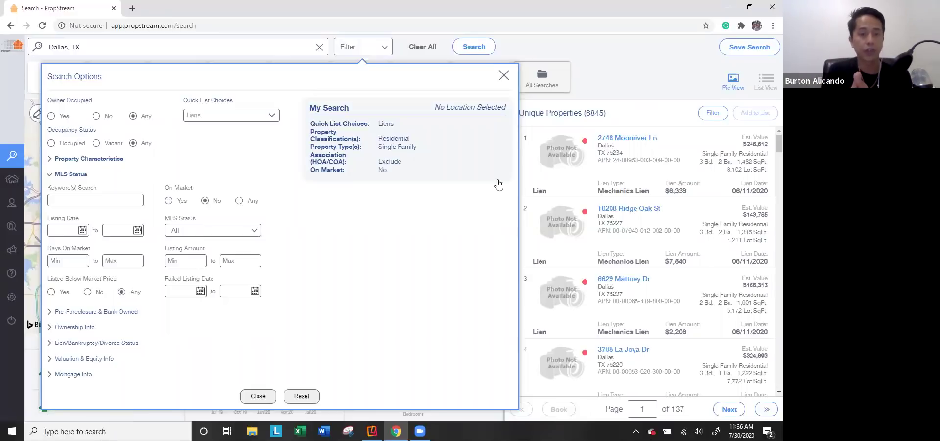
pyautogui.click(202, 231)
pyautogui.click(228, 271)
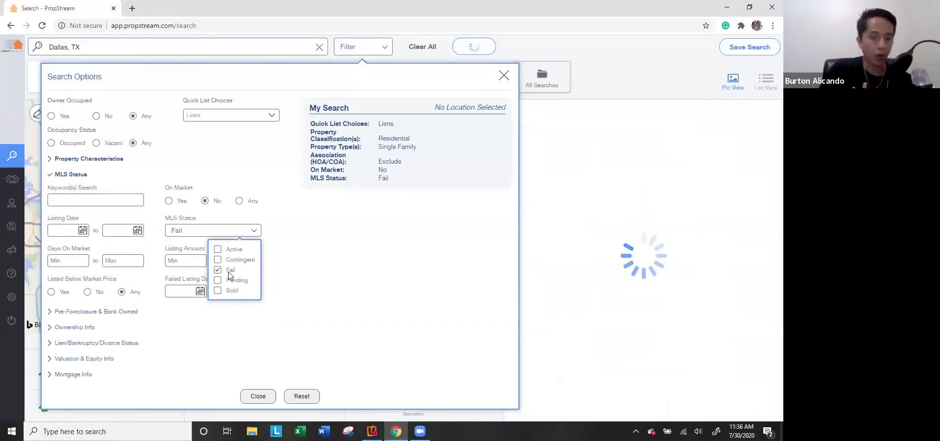
pyautogui.click(205, 287)
pyautogui.click(176, 157)
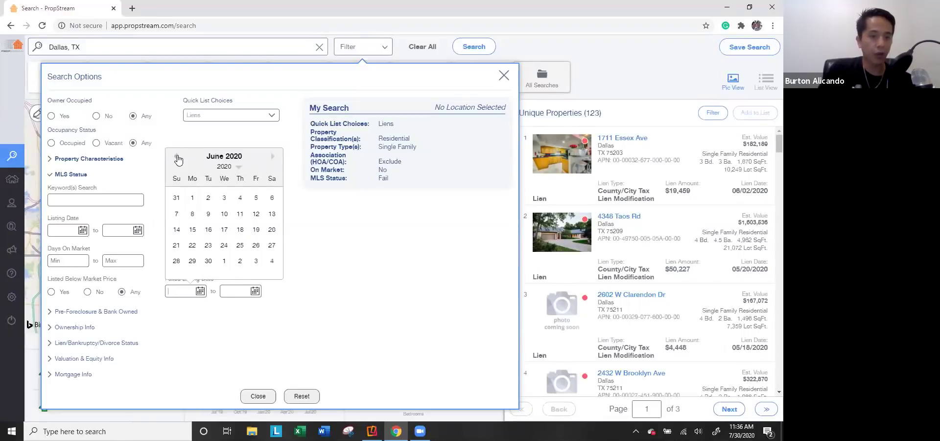
pyautogui.click(193, 197)
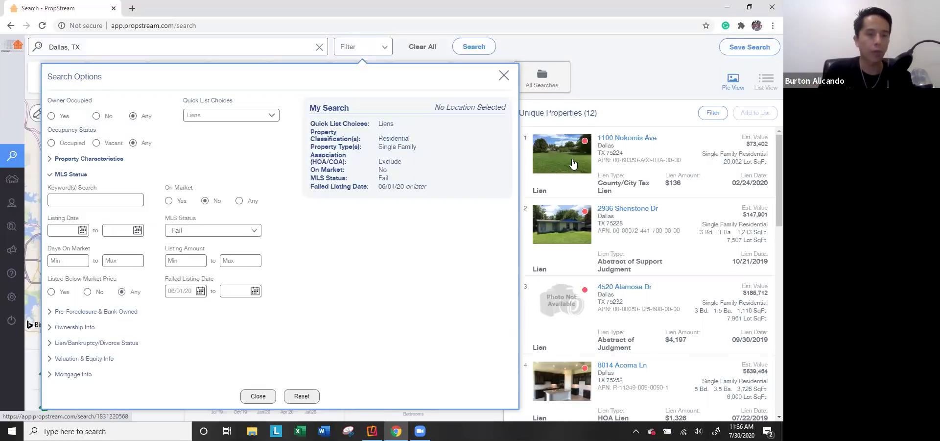
# Step: Return to on-market Active listings with keyword 'new roof' and open the first of 5 results
pyautogui.click(218, 231)
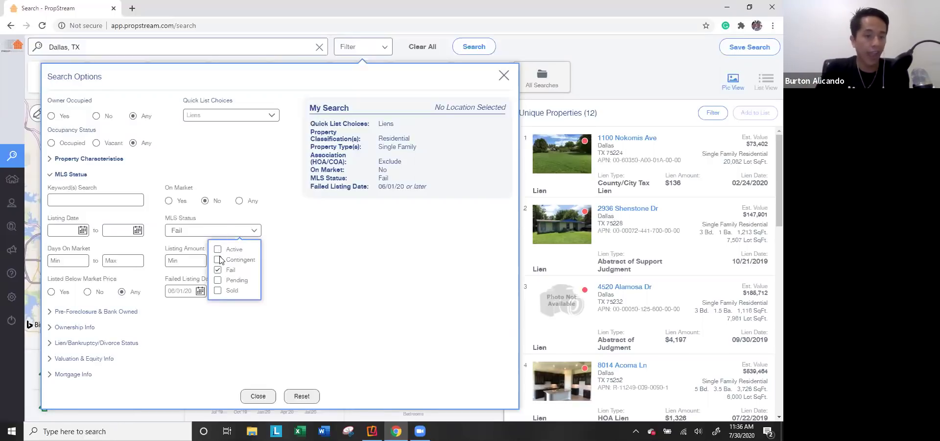
pyautogui.click(218, 248)
pyautogui.click(217, 269)
pyautogui.click(304, 272)
pyautogui.click(178, 203)
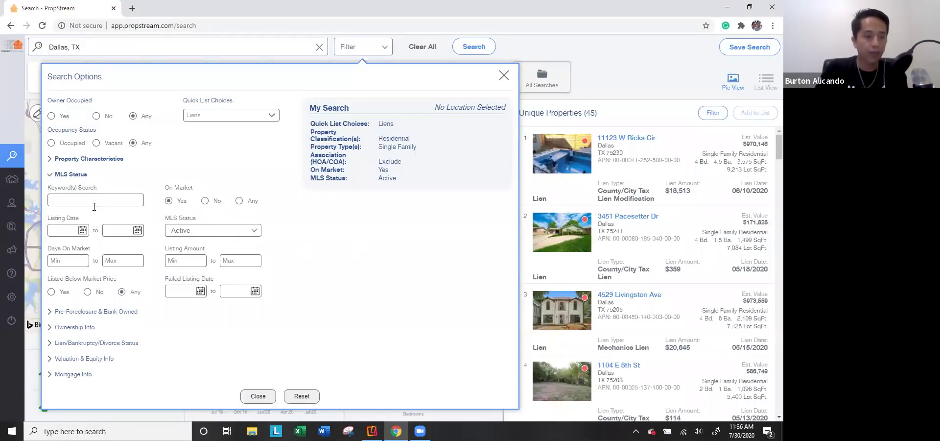
pyautogui.write('new roof')
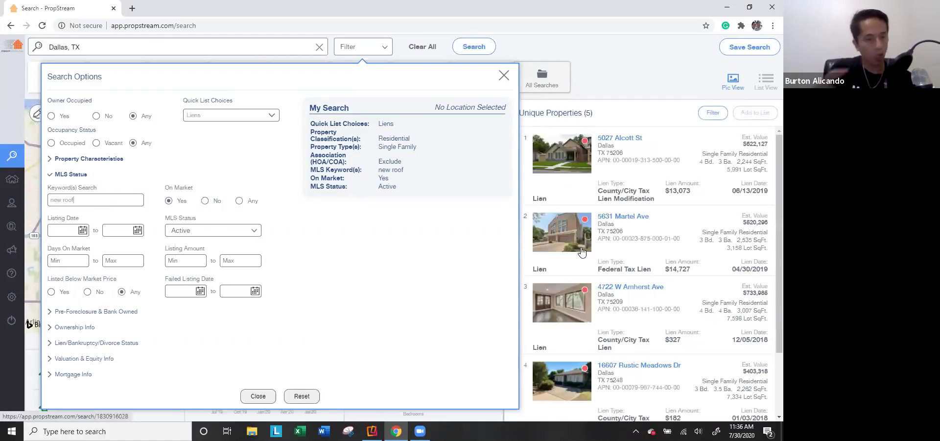
pyautogui.click(557, 153)
pyautogui.click(242, 257)
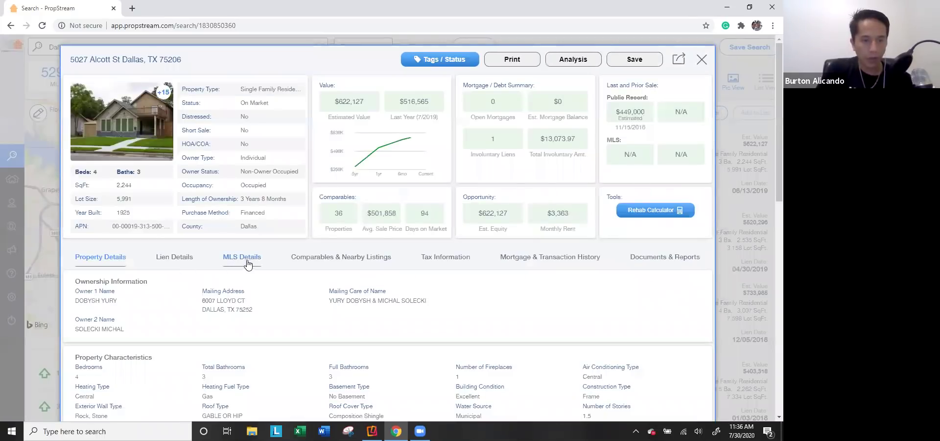
pyautogui.scroll(-2, 247, 349)
pyautogui.hotkey('ctrl', 'f')
pyautogui.write('new roof')
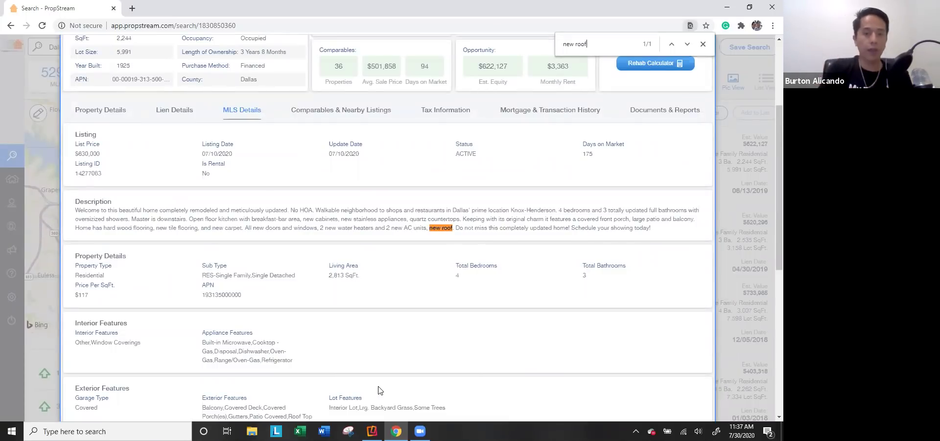
pyautogui.scroll(1, 391, 281)
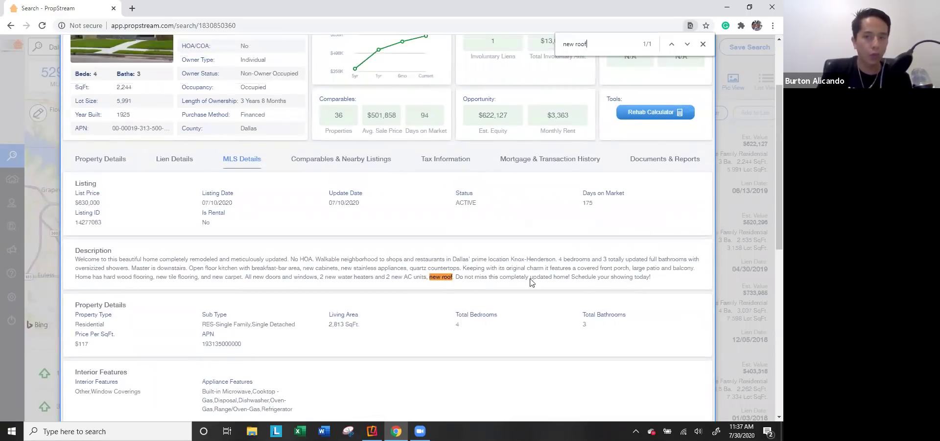
pyautogui.scroll(1, 531, 283)
pyautogui.click(703, 44)
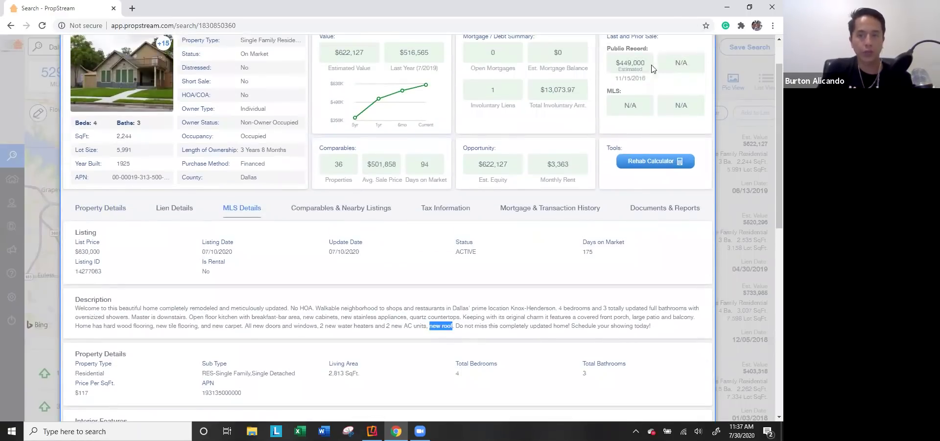
pyautogui.hotkey('alt', 'Left')
pyautogui.click(345, 49)
pyautogui.scroll(-2, 651, 166)
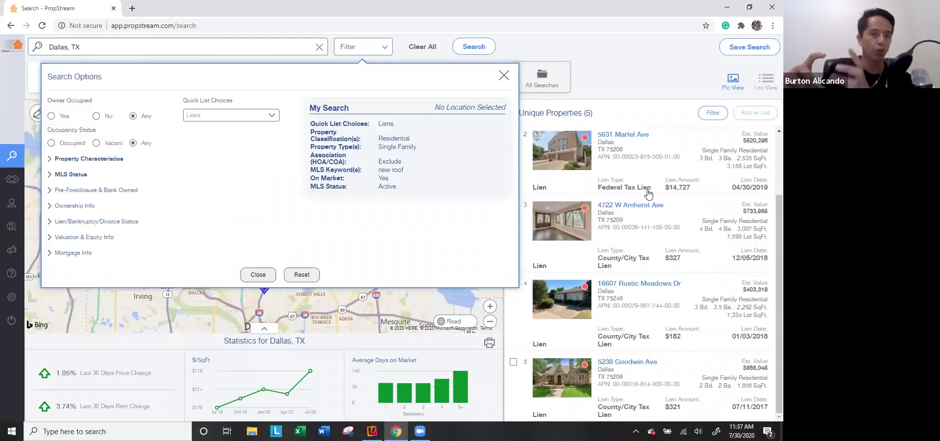
pyautogui.click(74, 174)
# Step: Clear the 'new roof' keyword, switch to off-market, remove Active status, leaving 6,845 properties
pyautogui.doubleClick(101, 201)
pyautogui.press('BackSpace')
pyautogui.press('BackSpace')
pyautogui.press('BackSpace')
pyautogui.press('BackSpace')
pyautogui.press('BackSpace')
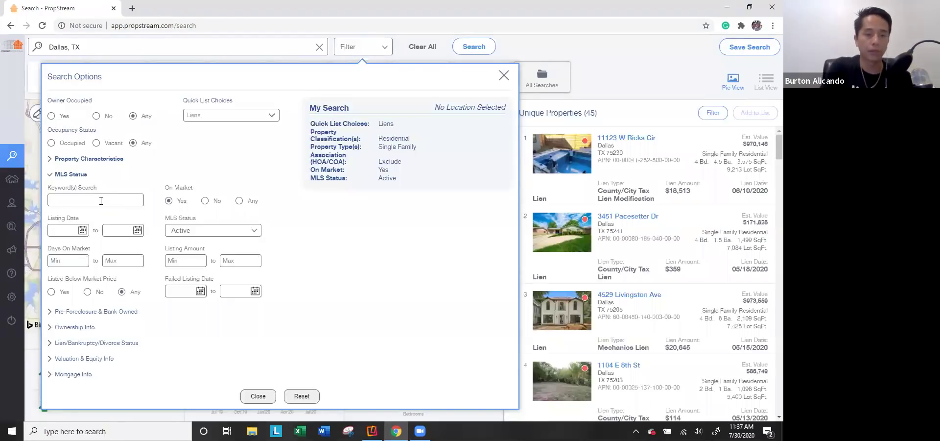
pyautogui.click(205, 201)
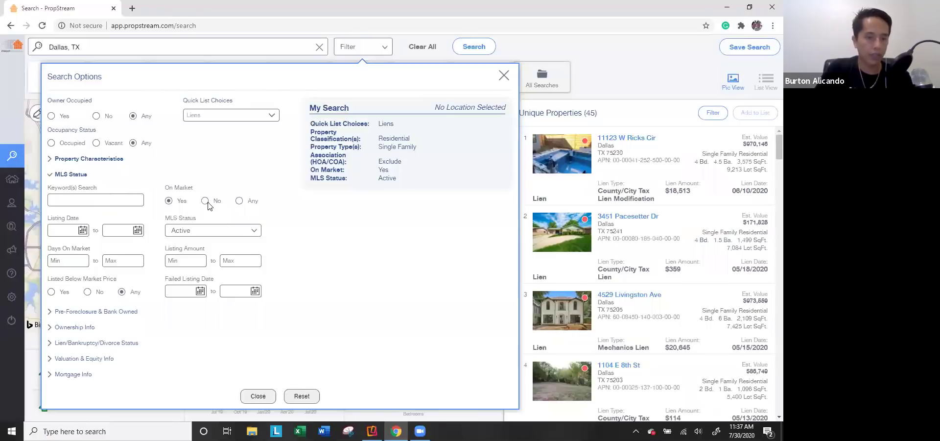
pyautogui.click(212, 231)
pyautogui.click(217, 248)
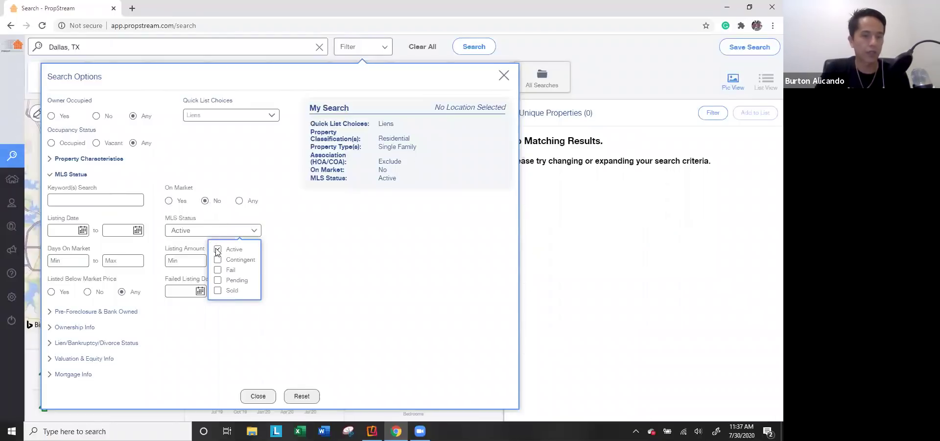
pyautogui.click(279, 262)
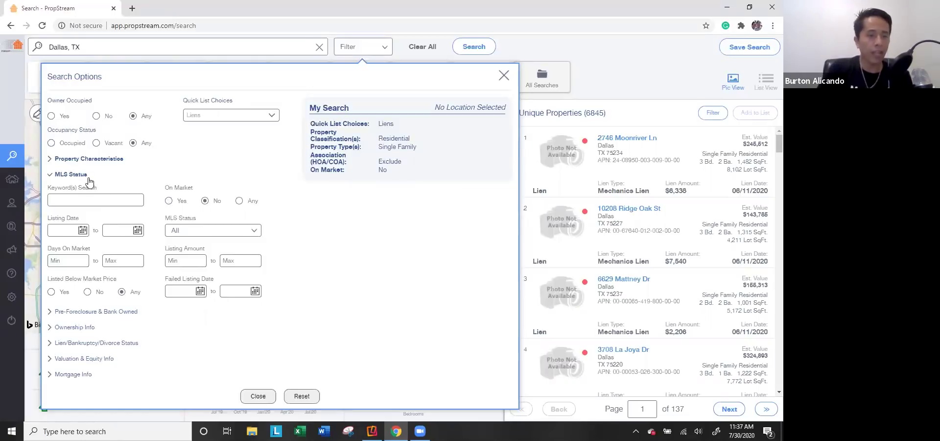
pyautogui.click(73, 174)
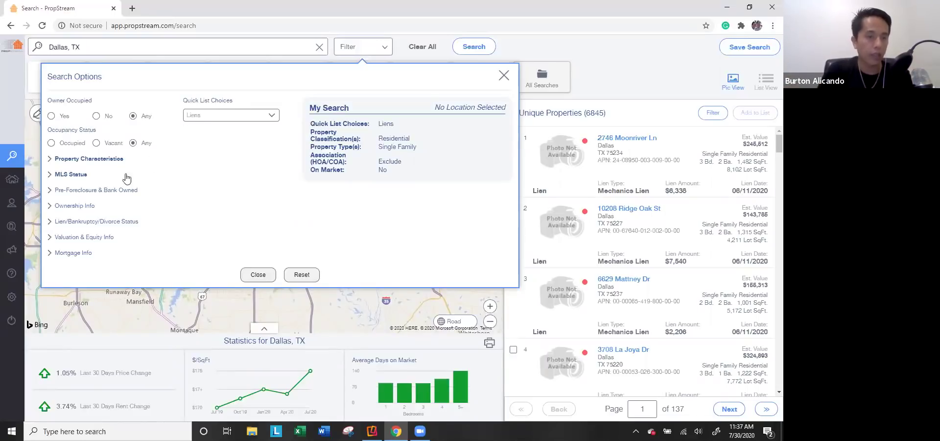
# Step: Try the Notice of Default, Auctions and Bank Owned foreclosure statuses, clearing each
pyautogui.click(91, 191)
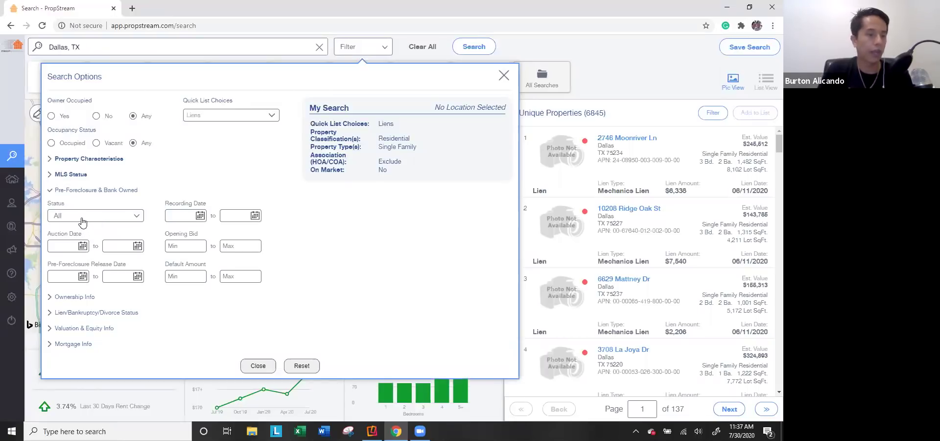
pyautogui.click(80, 216)
pyautogui.click(84, 236)
pyautogui.click(84, 236)
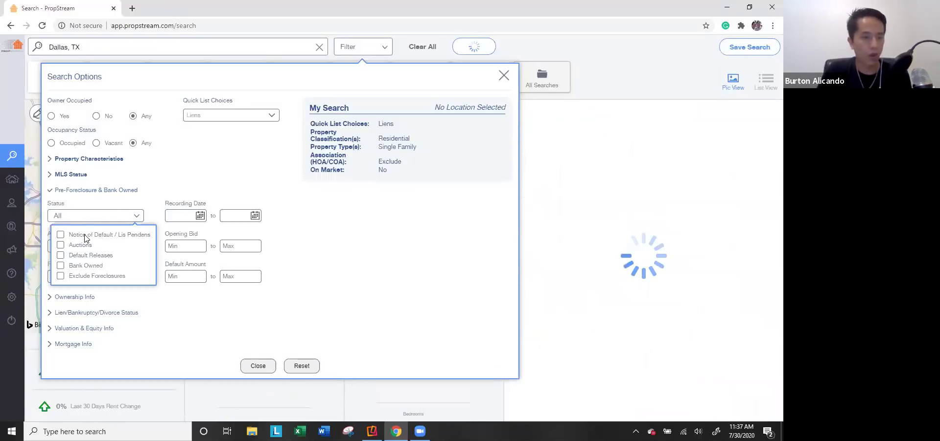
pyautogui.click(80, 244)
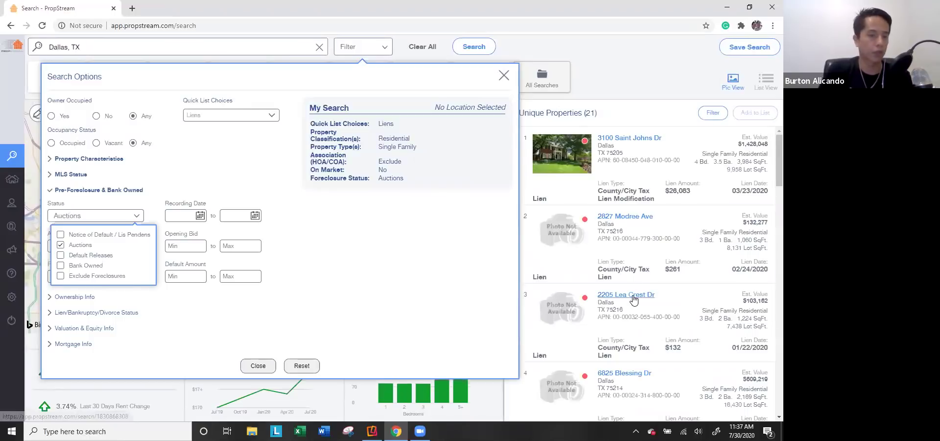
pyautogui.click(87, 245)
pyautogui.click(82, 266)
pyautogui.click(83, 267)
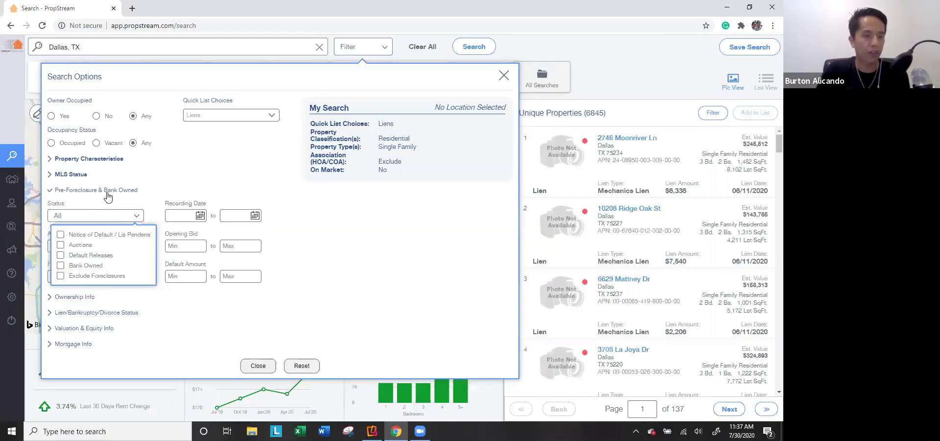
# Step: Check Exclude Foreclosures, leaving 6,824 properties, and show the Ownership Info filters
pyautogui.click(86, 246)
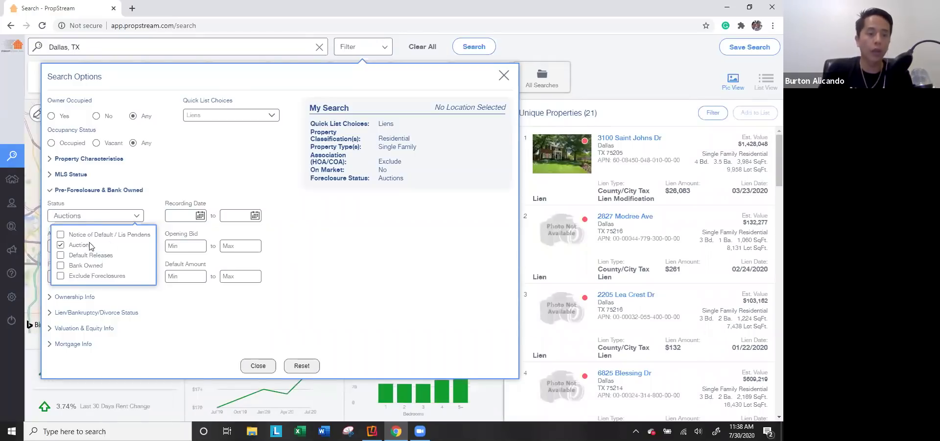
pyautogui.click(72, 247)
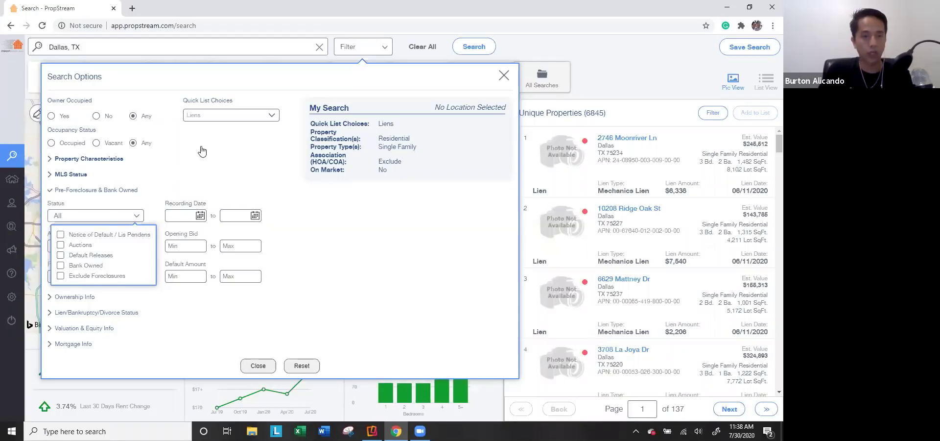
pyautogui.click(87, 277)
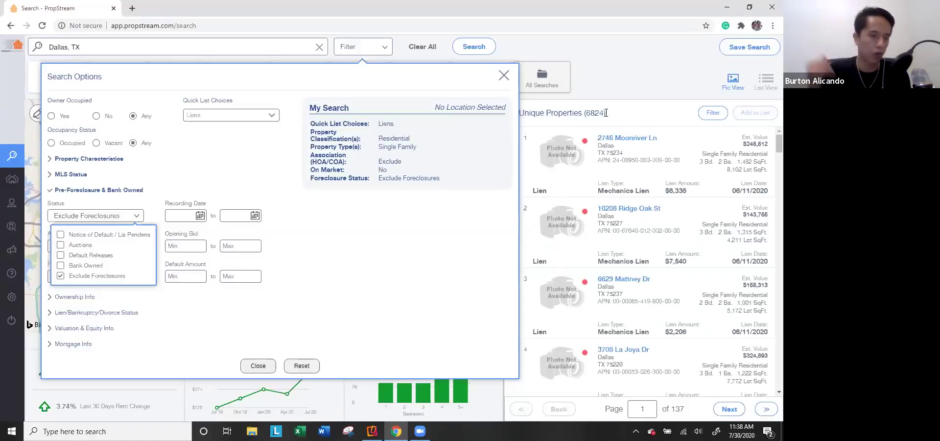
pyautogui.click(327, 260)
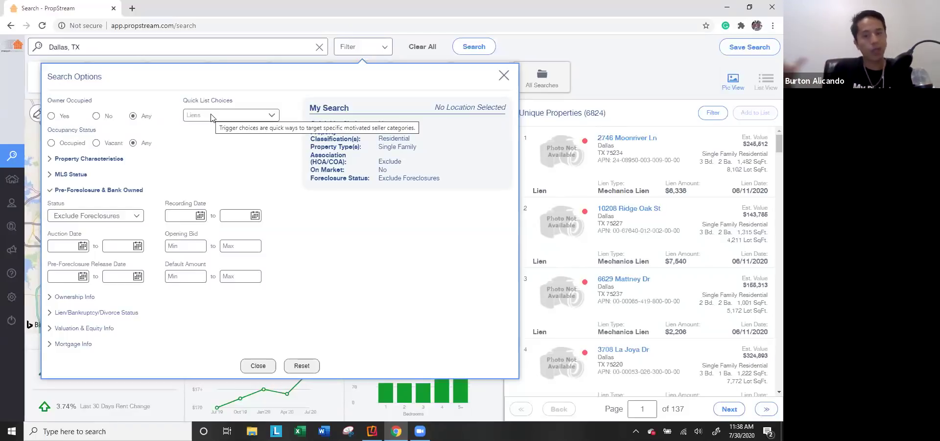
pyautogui.click(102, 190)
pyautogui.click(83, 206)
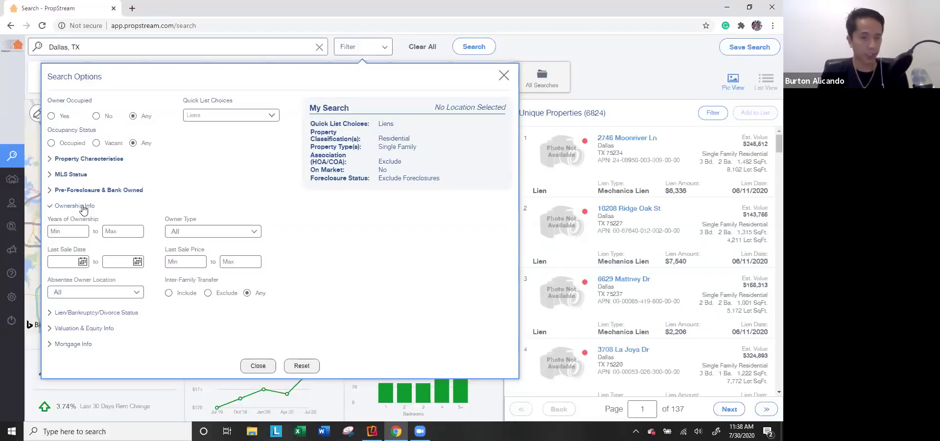
# Step: Set Owner Occupied to No, Owner Type to Individual, and Absentee Location to Out of State
pyautogui.click(201, 233)
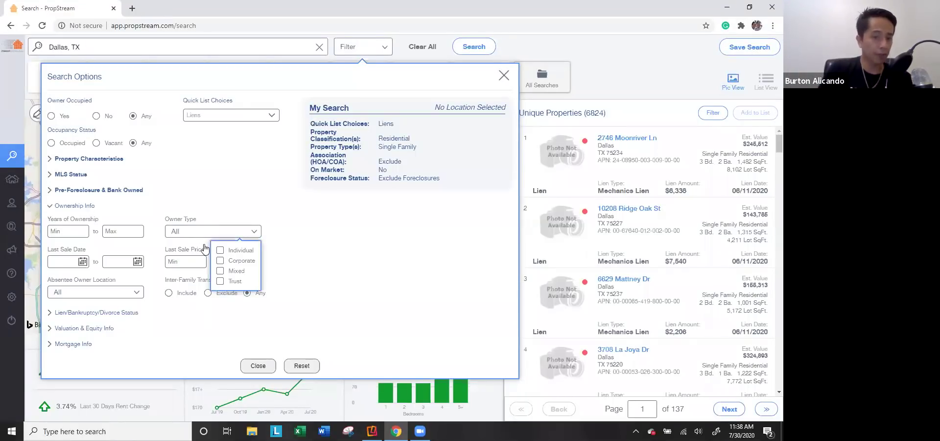
pyautogui.click(185, 263)
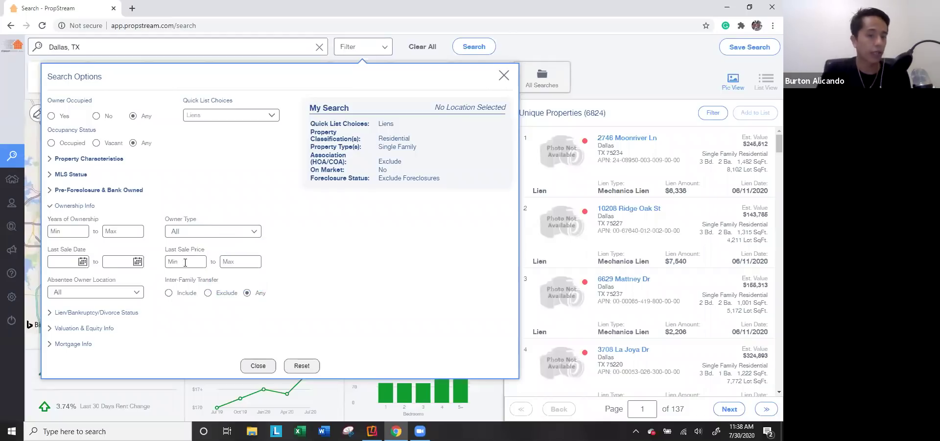
pyautogui.click(105, 295)
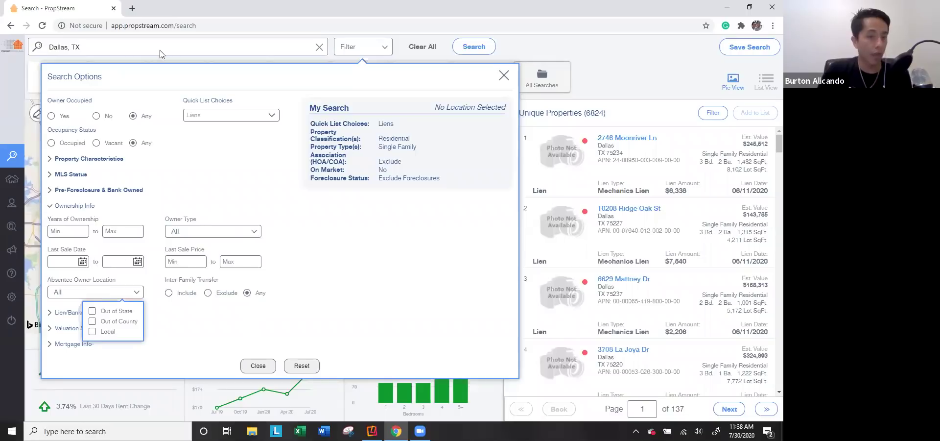
pyautogui.click(97, 117)
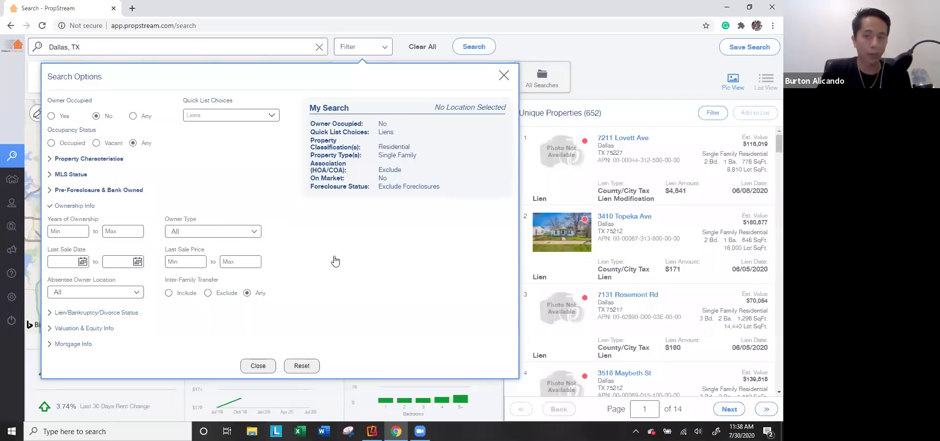
pyautogui.click(223, 232)
pyautogui.click(226, 247)
pyautogui.click(139, 294)
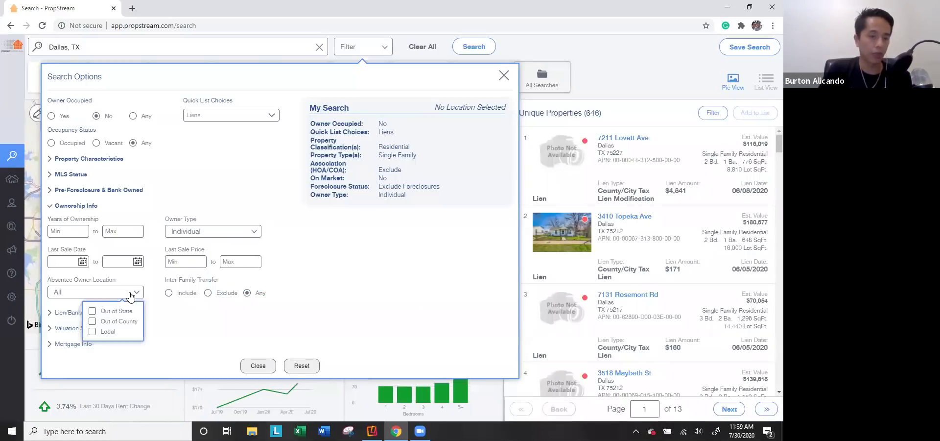
pyautogui.click(118, 310)
pyautogui.click(359, 315)
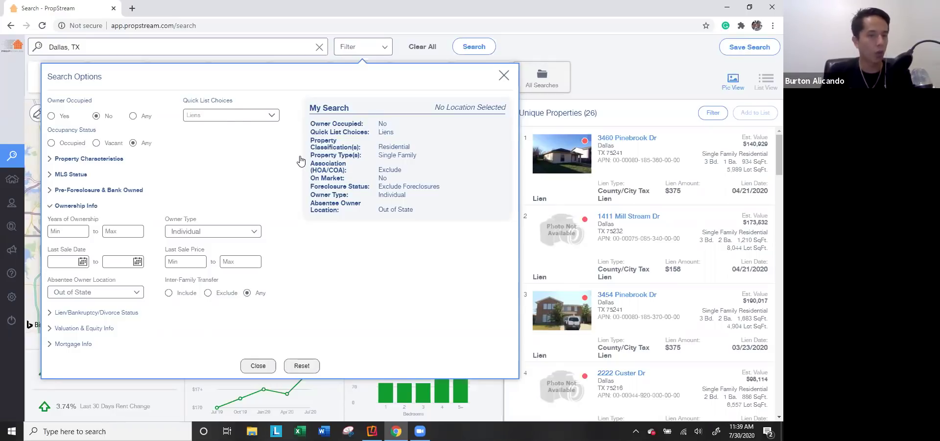
# Step: Try Vacant occupancy then reset to Any, and uncheck Out of State, giving 646 properties
pyautogui.click(98, 142)
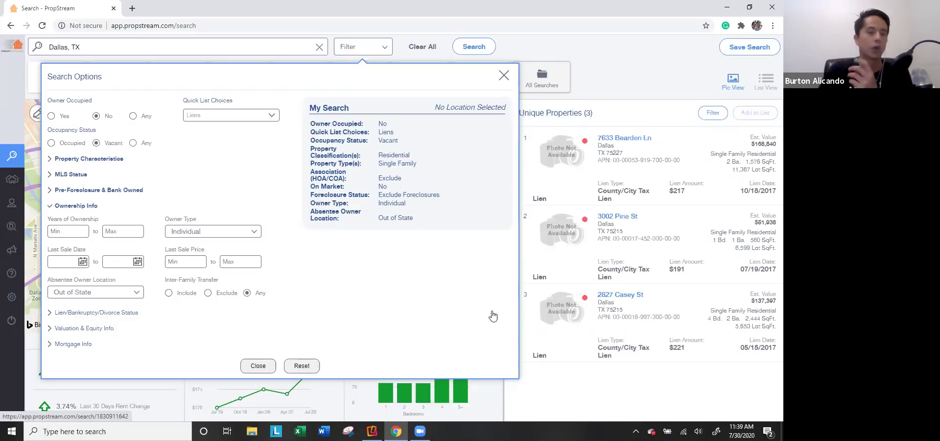
pyautogui.click(133, 143)
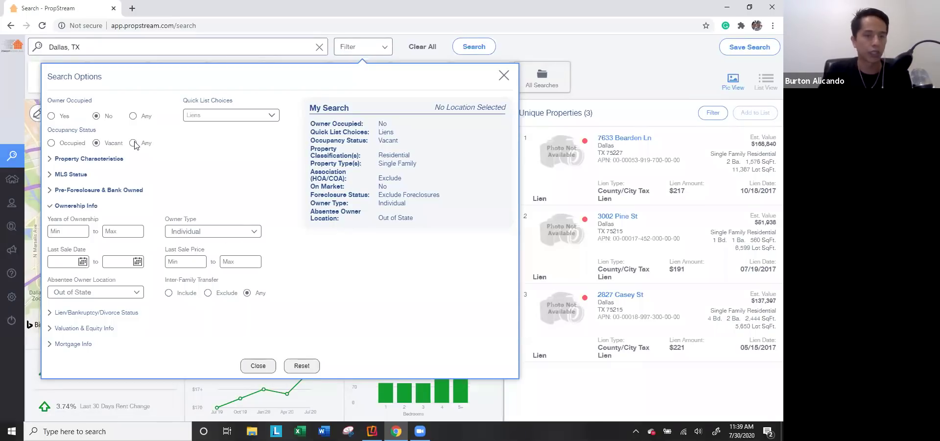
pyautogui.click(85, 293)
pyautogui.click(100, 311)
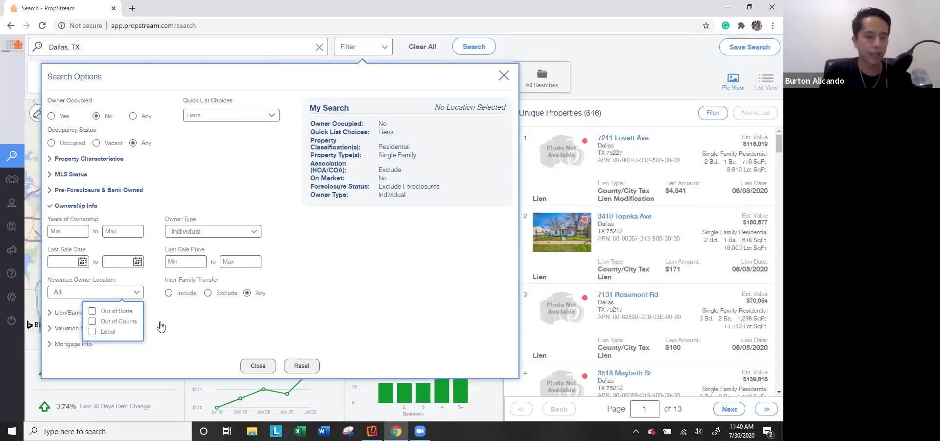
pyautogui.click(78, 206)
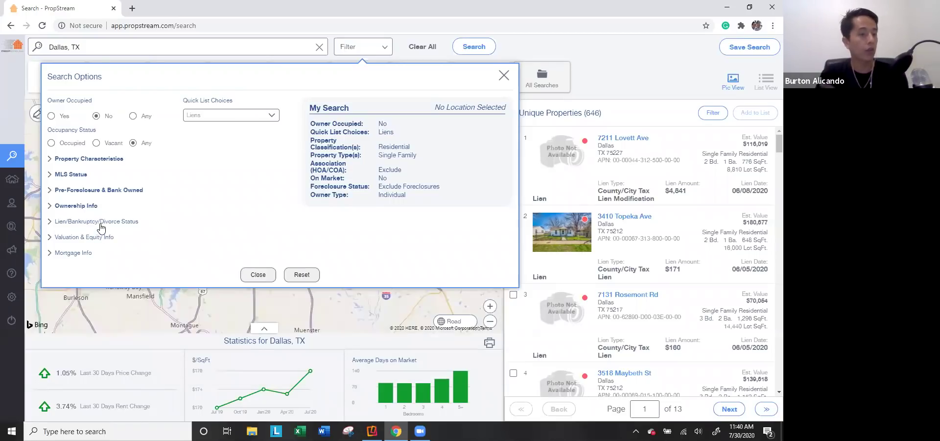
# Step: Expand the lien, bankruptcy and divorce filters and try, then clear, the active bankruptcy target
pyautogui.click(112, 223)
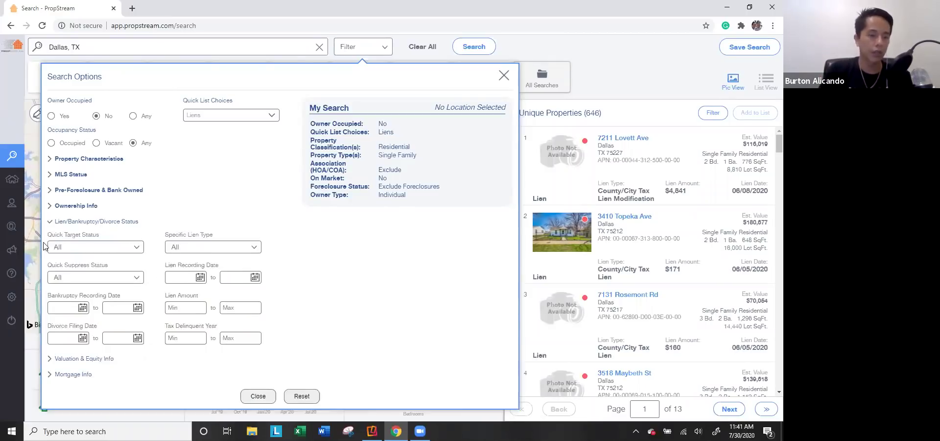
pyautogui.click(79, 247)
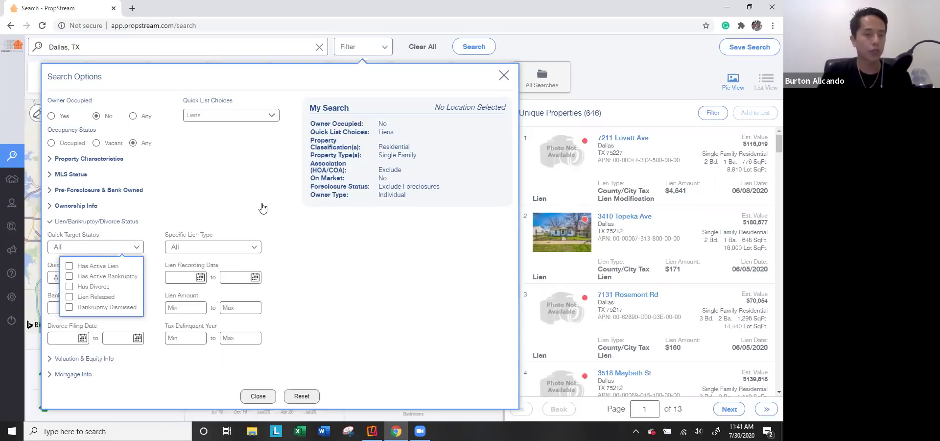
pyautogui.click(97, 277)
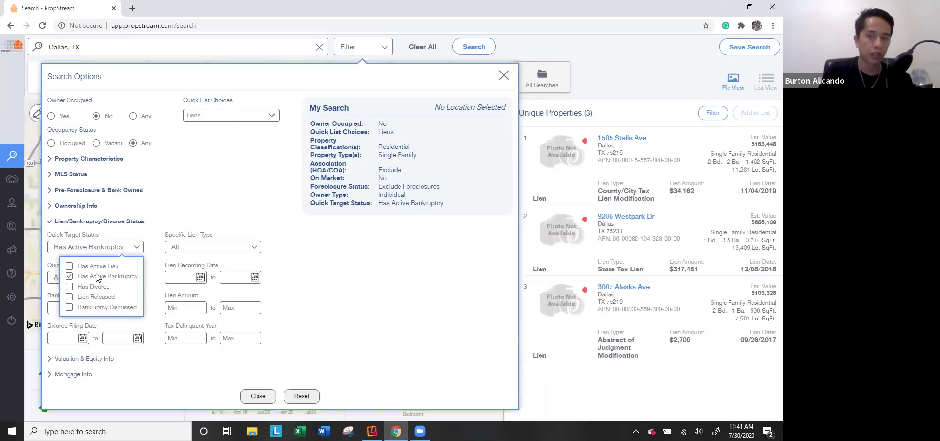
pyautogui.click(97, 278)
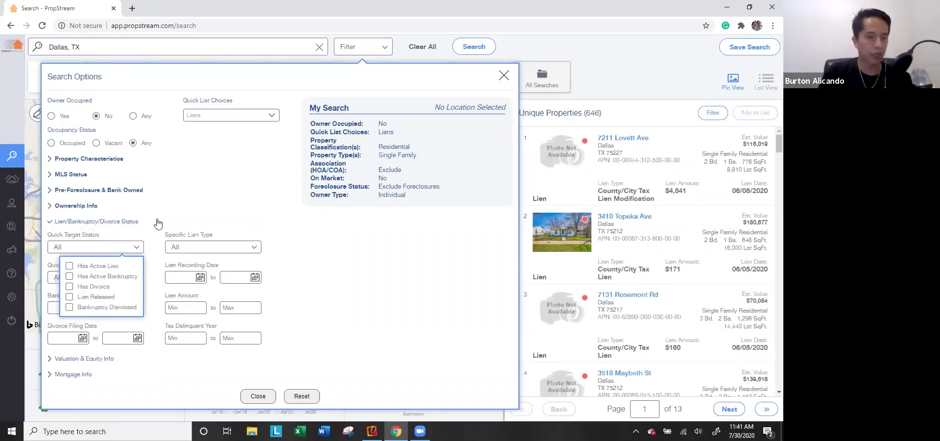
pyautogui.click(157, 223)
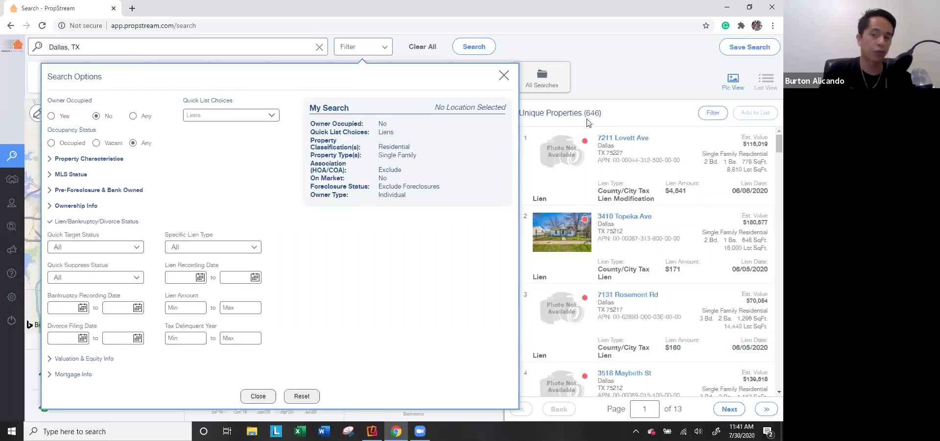
# Step: Set the specific lien type to Tax liens after trying HOA and child support liens
pyautogui.click(208, 248)
pyautogui.click(198, 266)
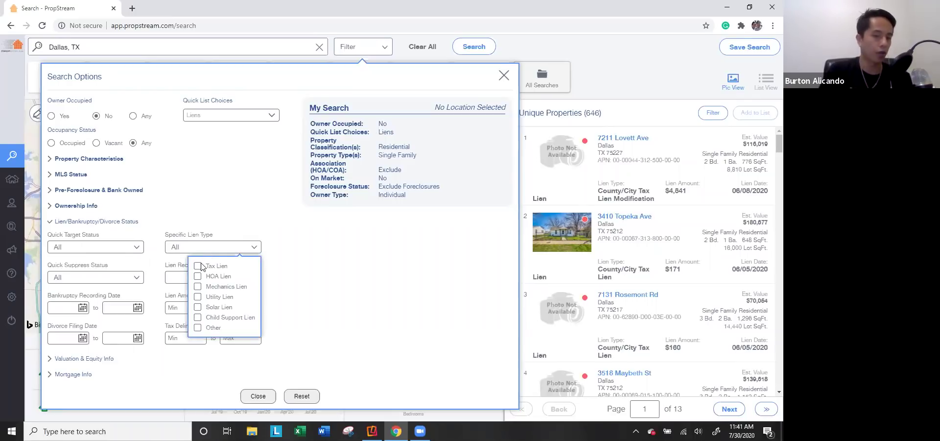
pyautogui.click(201, 266)
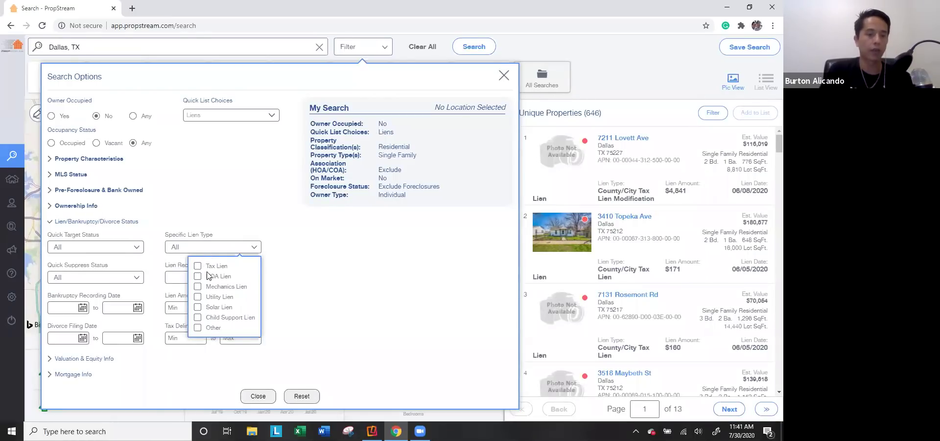
pyautogui.click(208, 276)
pyautogui.click(208, 277)
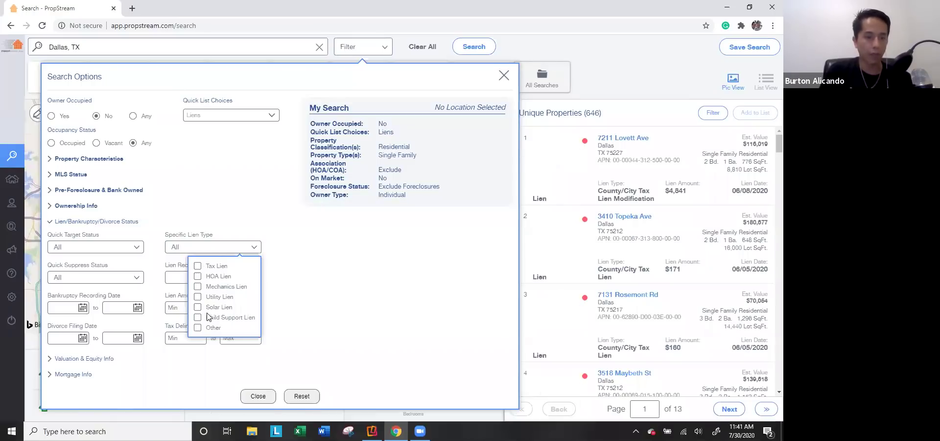
pyautogui.click(209, 318)
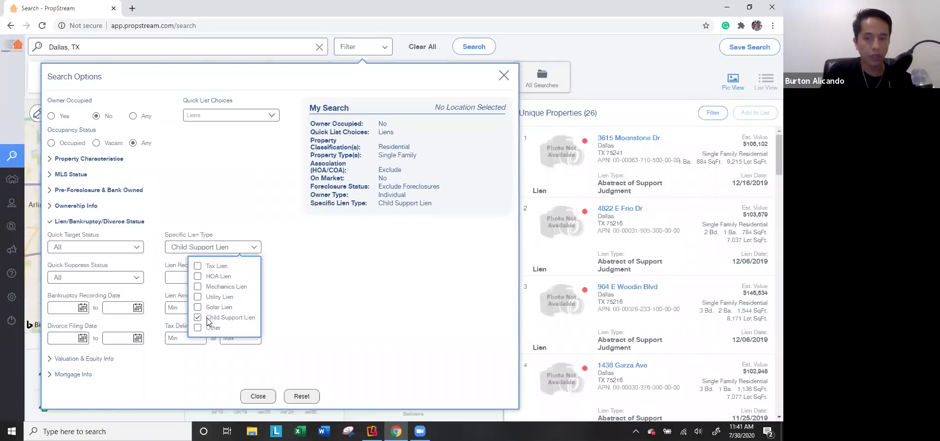
pyautogui.click(208, 319)
pyautogui.click(212, 267)
pyautogui.moveTo(470, 162)
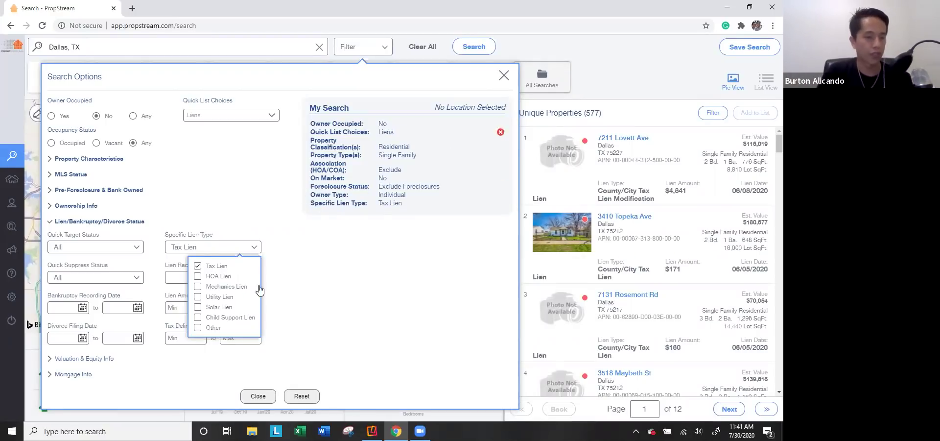
pyautogui.click(331, 276)
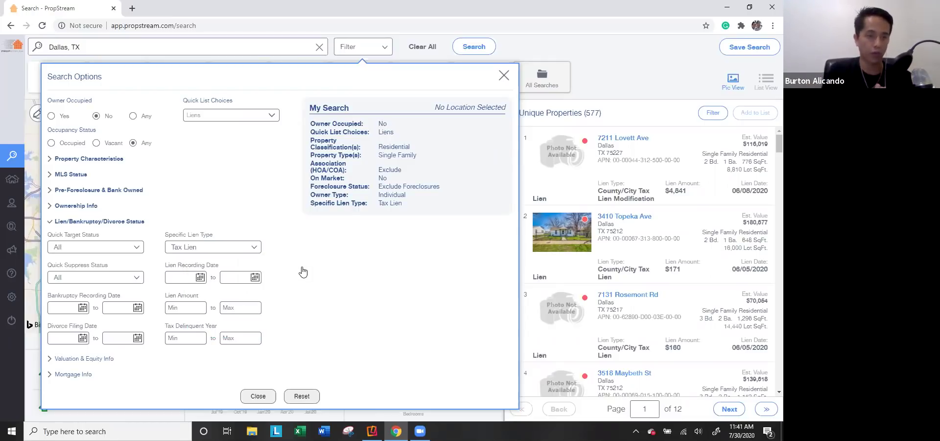
# Step: Suppress active bankruptcy and divorce and set a $5,000 minimum lien amount, leaving 65 results
pyautogui.click(114, 277)
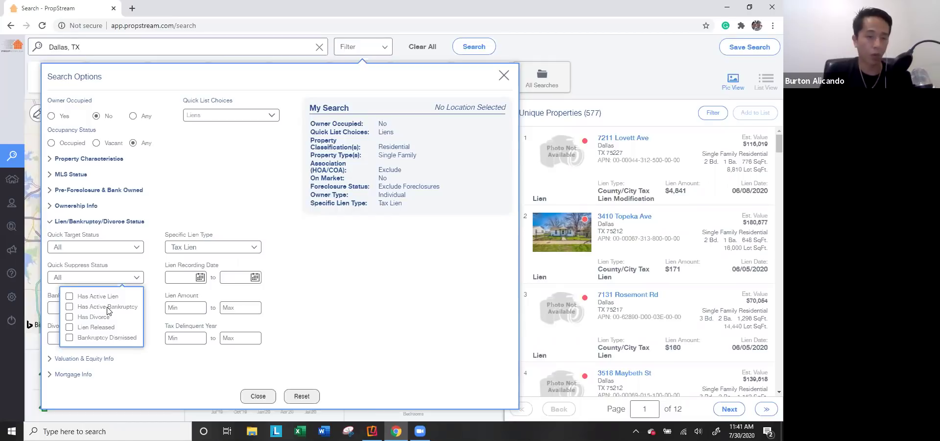
pyautogui.click(108, 308)
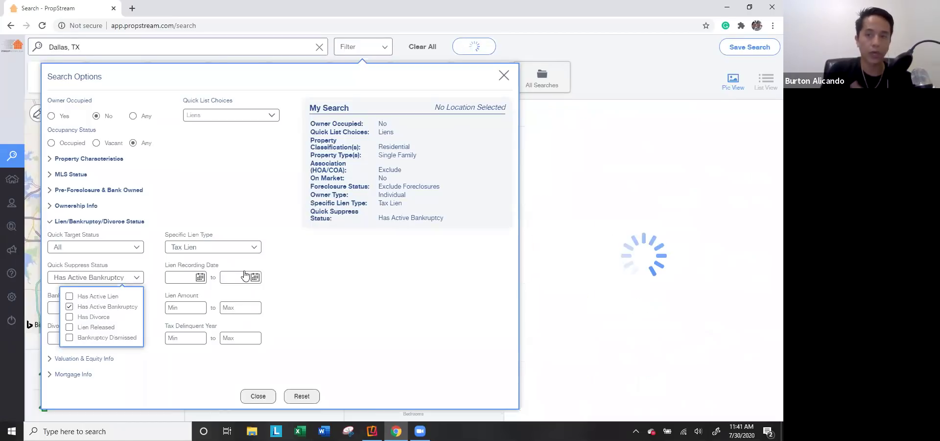
pyautogui.click(96, 319)
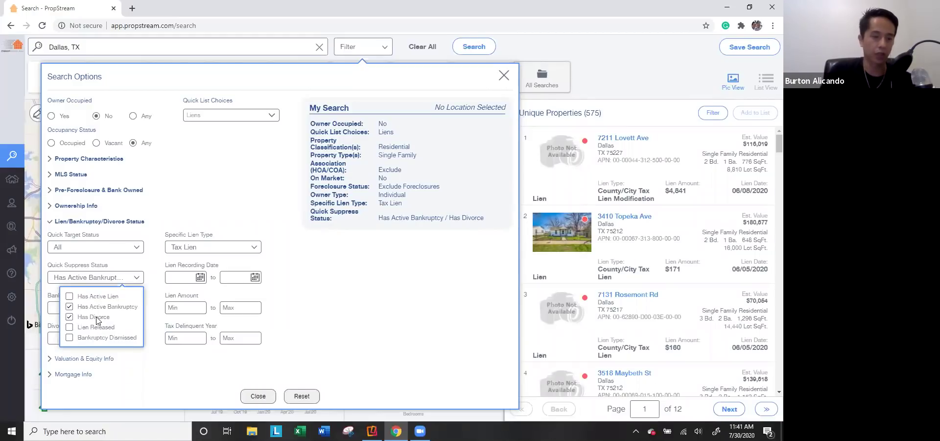
pyautogui.click(353, 287)
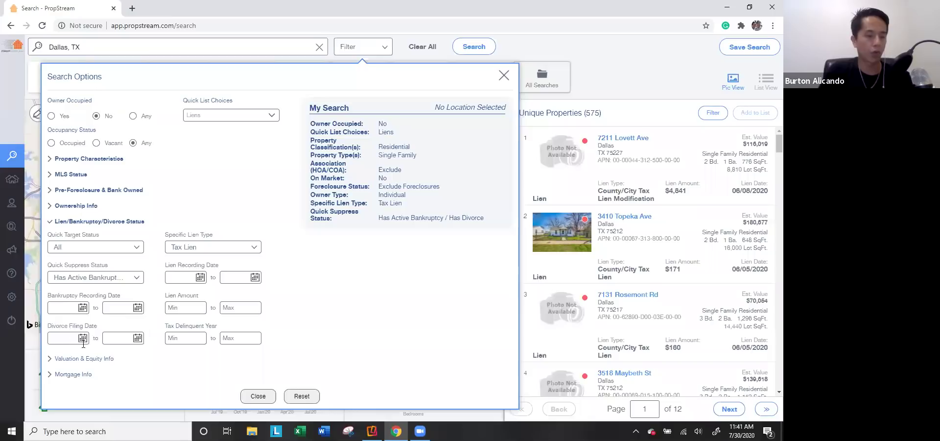
pyautogui.click(187, 310)
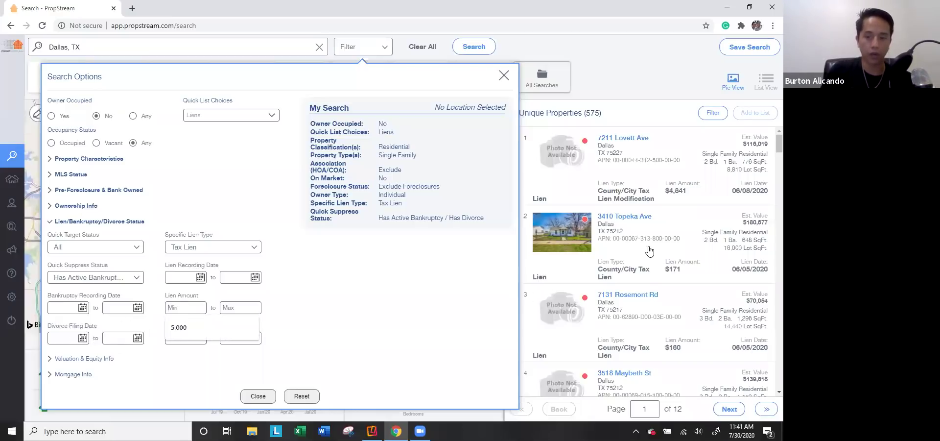
pyautogui.scroll(-1, 676, 265)
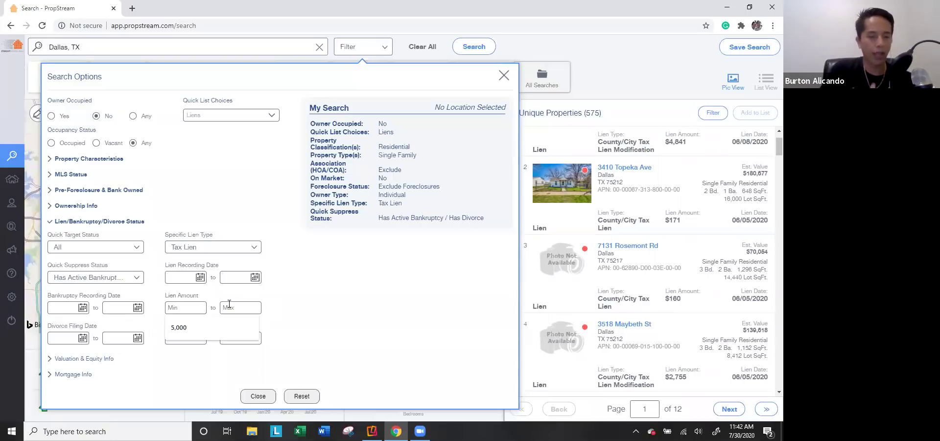
pyautogui.press('Down')
pyautogui.press('Return')
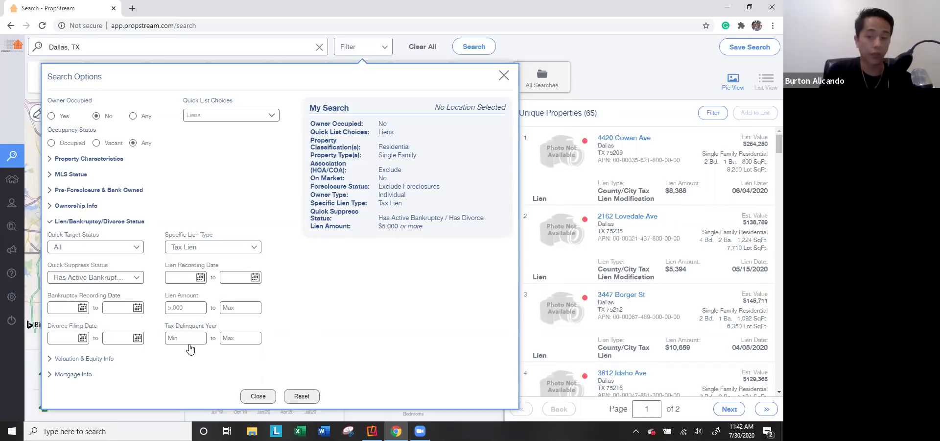
pyautogui.click(78, 360)
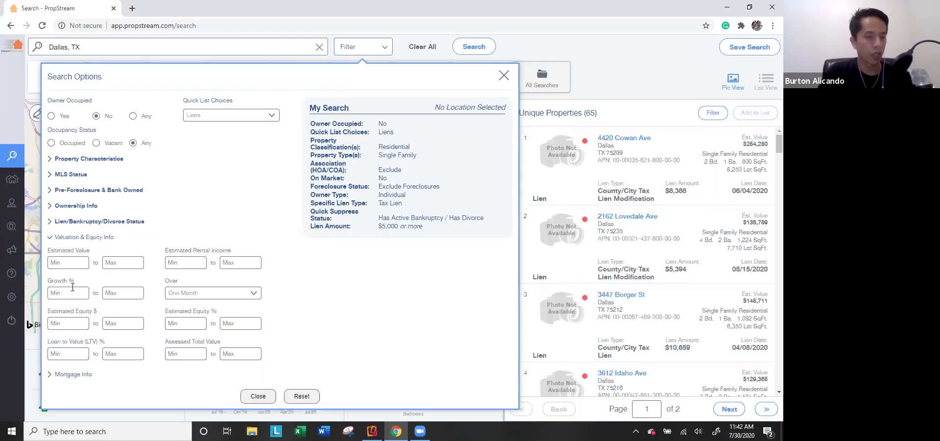
# Step: Enter 60 as the Estimated Equity % minimum, leaving 61 properties, with growth period unchanged
pyautogui.click(203, 294)
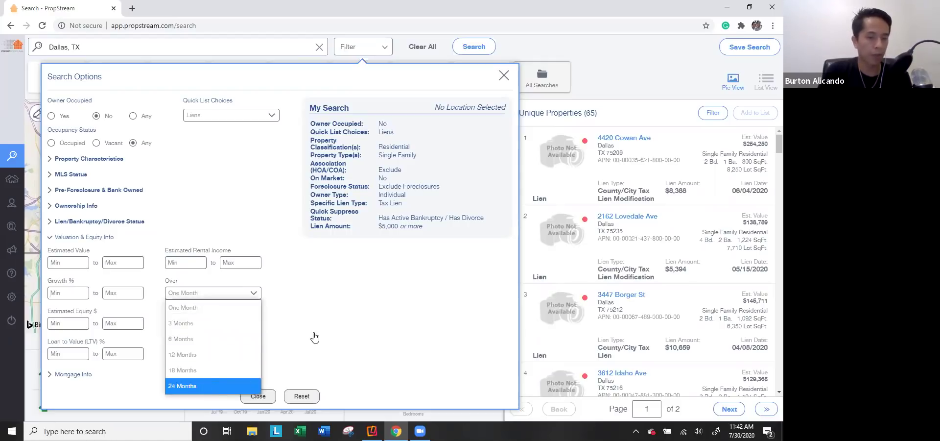
pyautogui.click(271, 335)
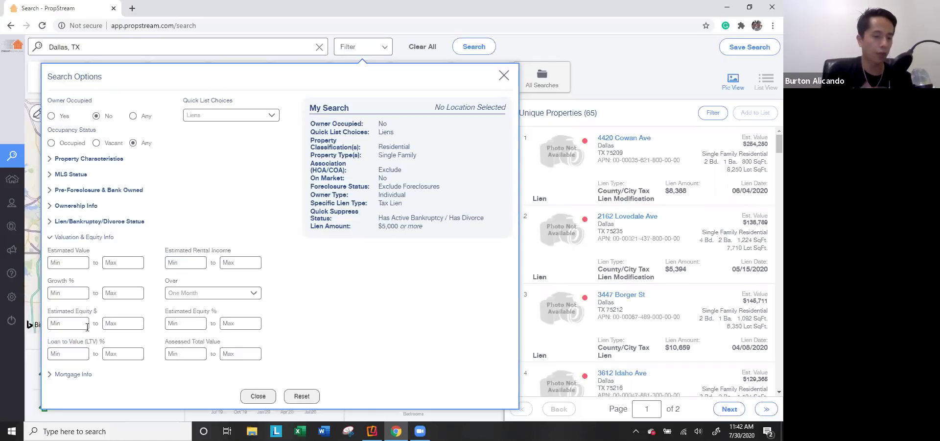
pyautogui.click(186, 326)
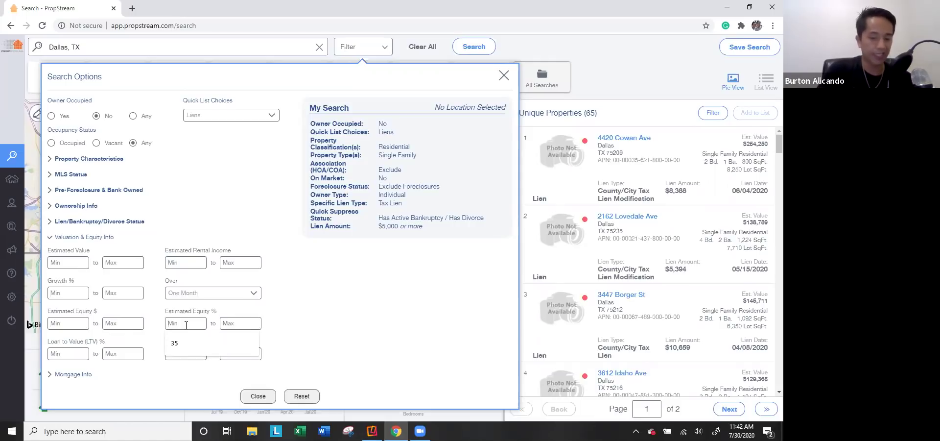
pyautogui.write('60')
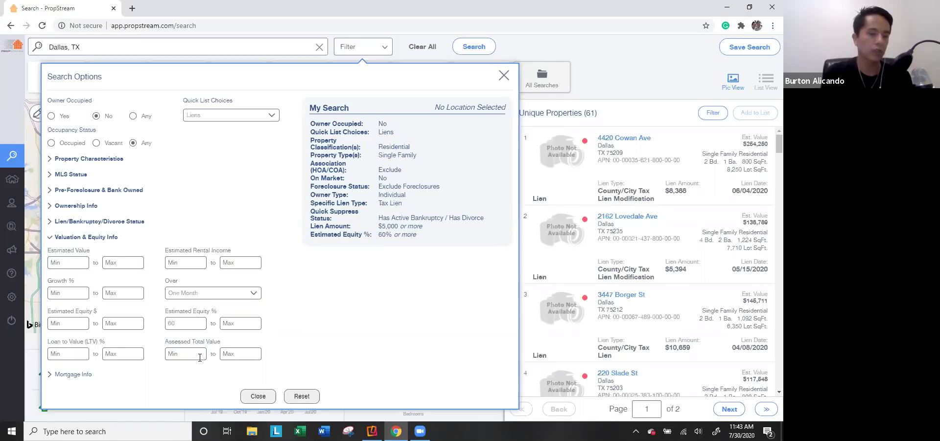
pyautogui.click(75, 374)
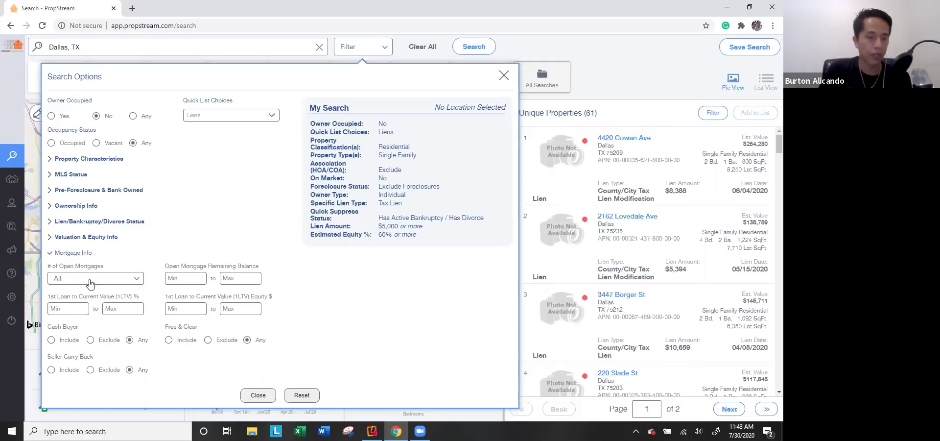
# Step: Try limiting # of Open Mortgages to 2, then 1, then set it back to All
pyautogui.click(136, 278)
pyautogui.click(129, 240)
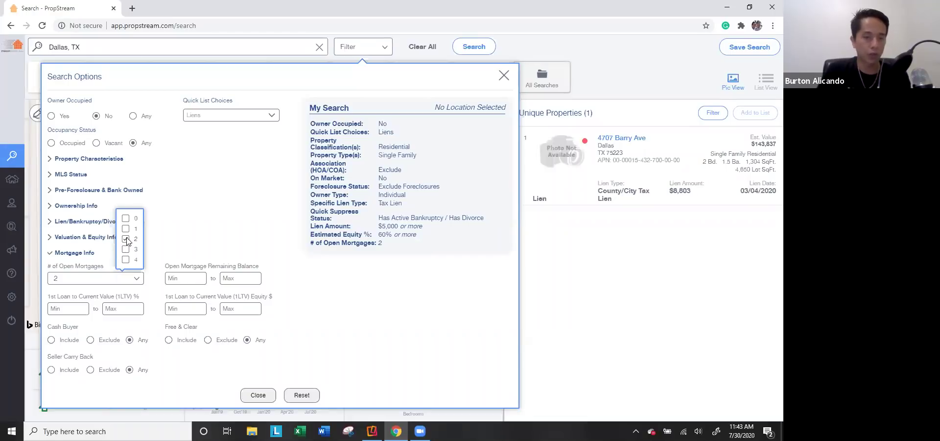
pyautogui.click(127, 239)
pyautogui.click(126, 229)
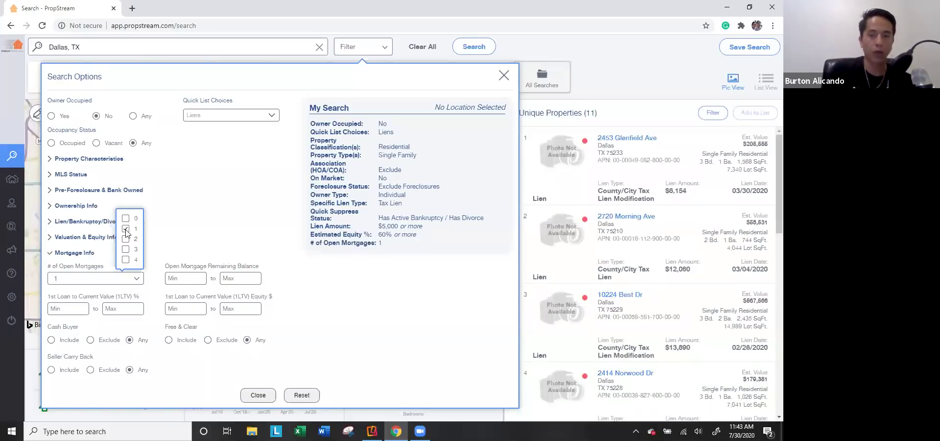
pyautogui.click(126, 231)
pyautogui.click(205, 219)
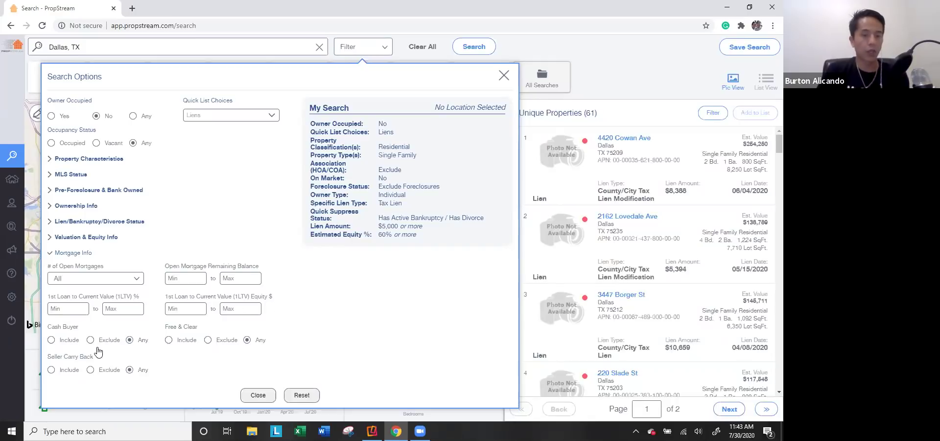
# Step: Toggle the Cash Buyer, Free & Clear and Seller Carry Back filters, reset each to Any, and close Search Options
pyautogui.click(70, 341)
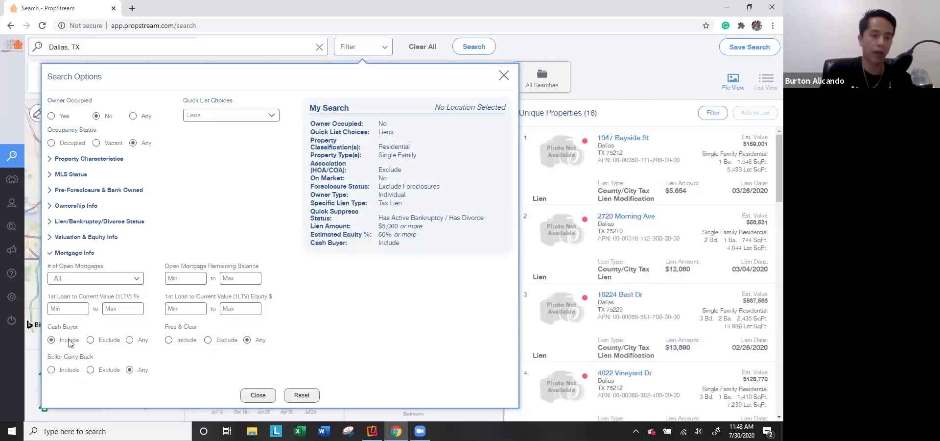
pyautogui.click(101, 341)
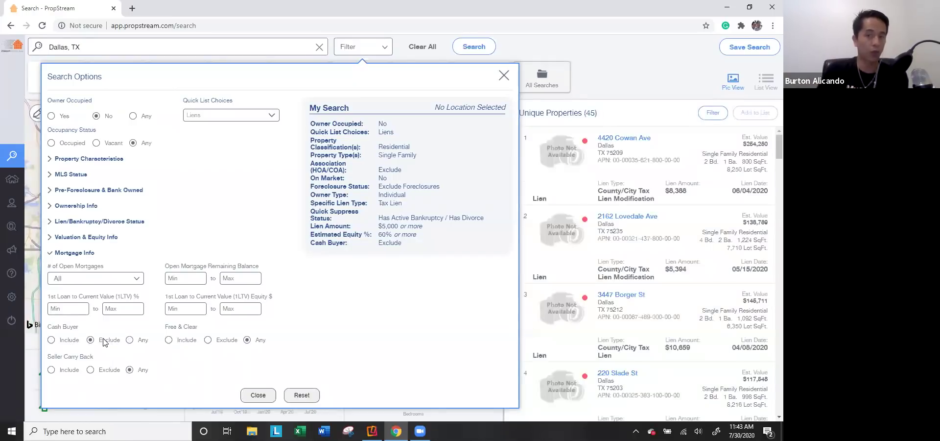
pyautogui.click(139, 341)
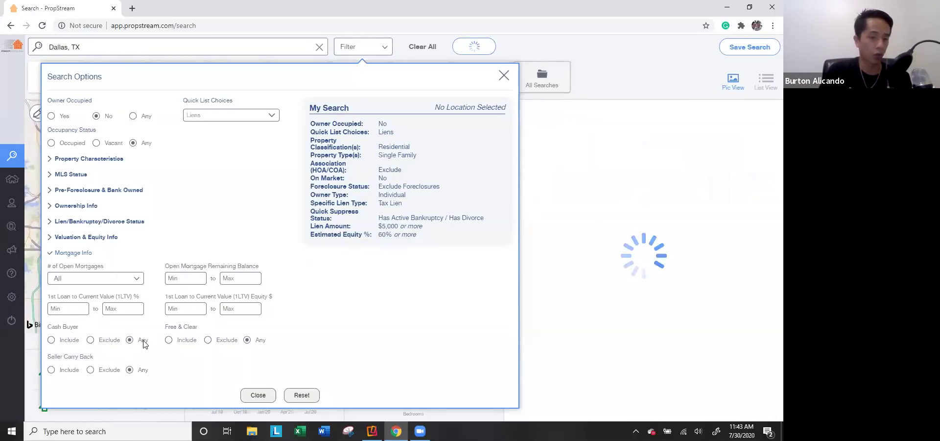
pyautogui.click(188, 341)
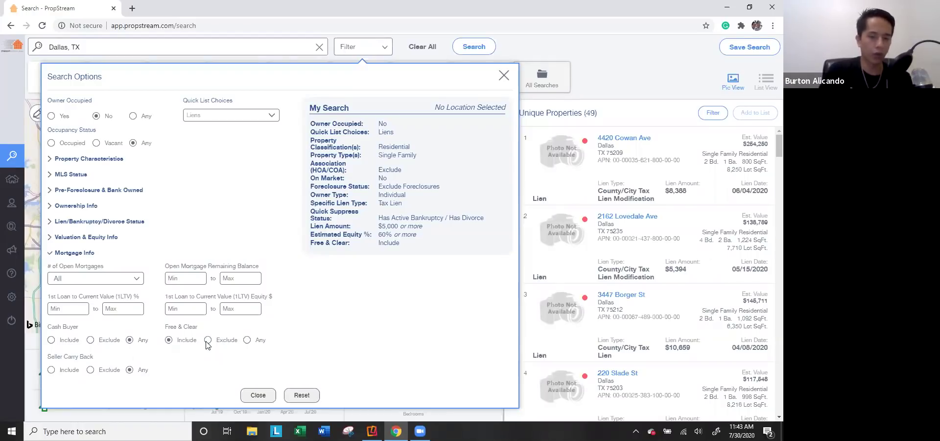
pyautogui.click(208, 341)
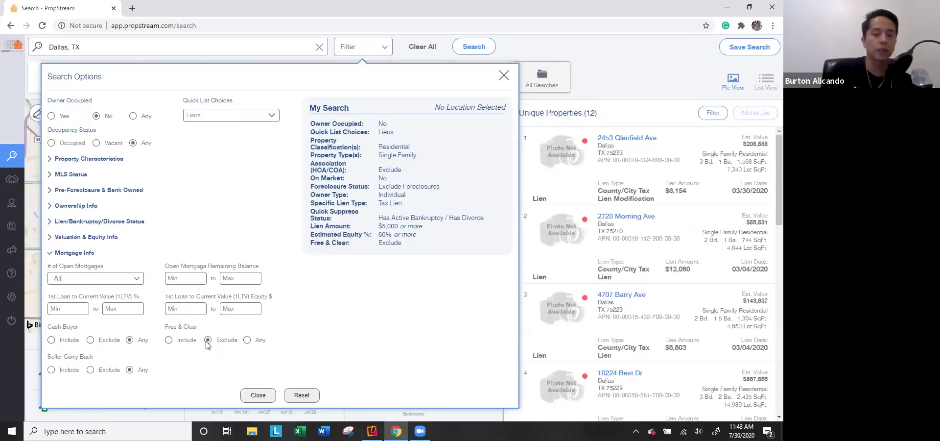
pyautogui.click(248, 340)
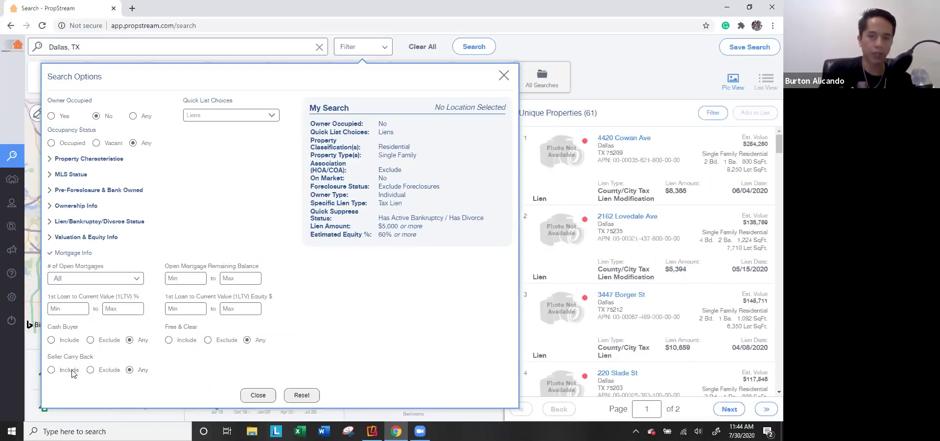
pyautogui.click(52, 370)
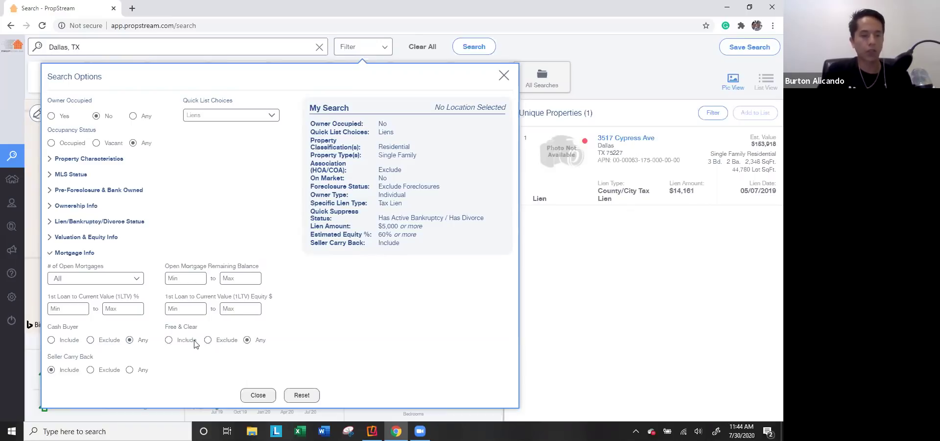
pyautogui.click(129, 369)
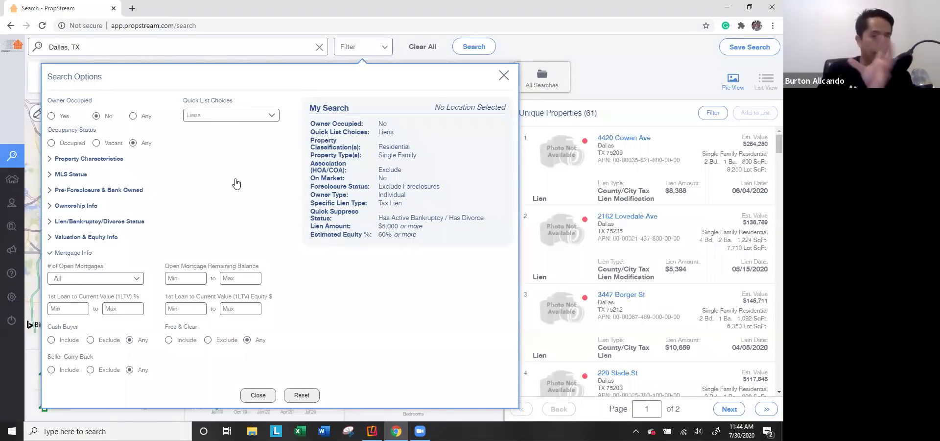
pyautogui.click(258, 394)
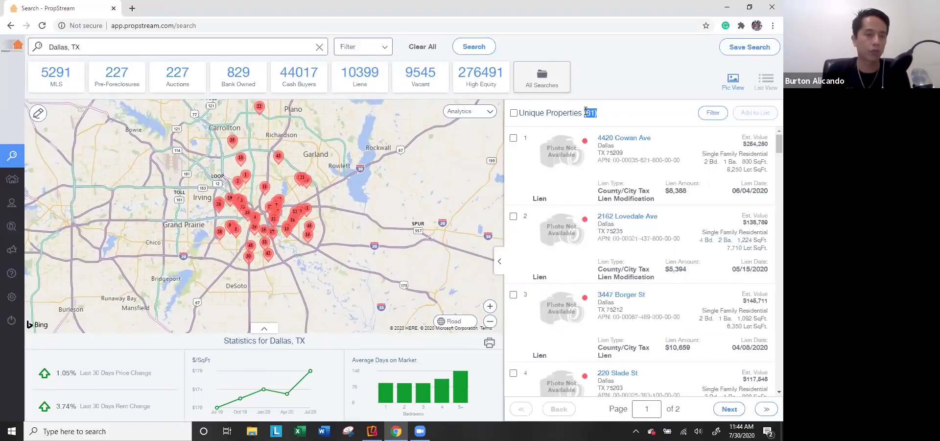
# Step: Select all 61 properties, then narrow the selection to the range 1–50
pyautogui.click(513, 113)
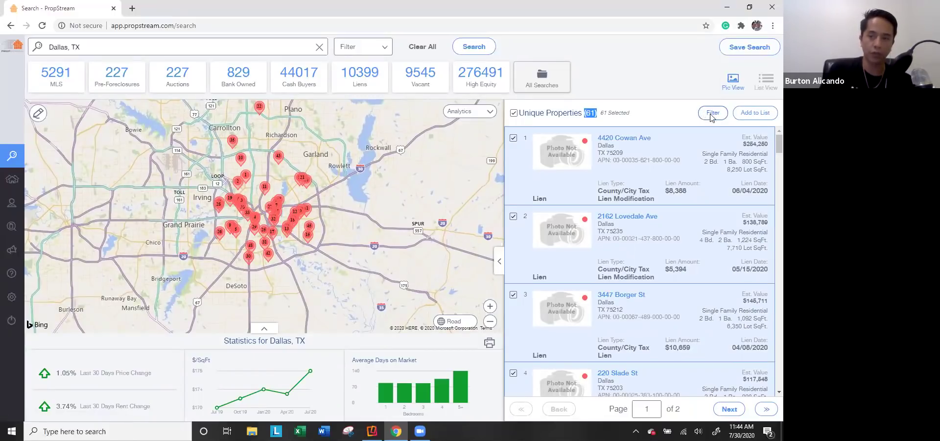
pyautogui.click(713, 114)
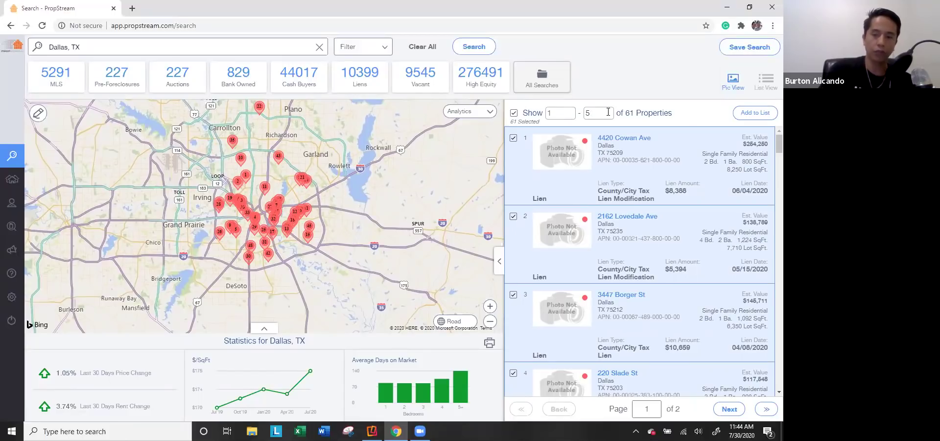
pyautogui.press('Return')
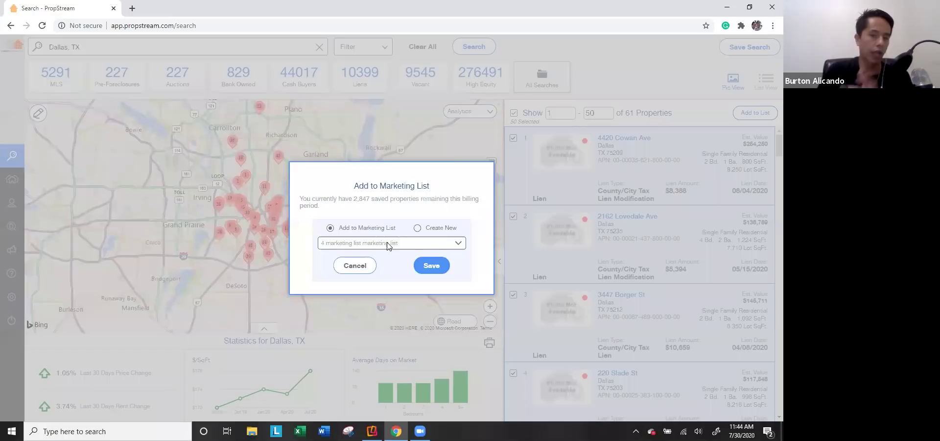
# Step: Create a new marketing list named 'Dallas Liens', save the 50 properties into it, and dismiss the confirmation
pyautogui.click(365, 243)
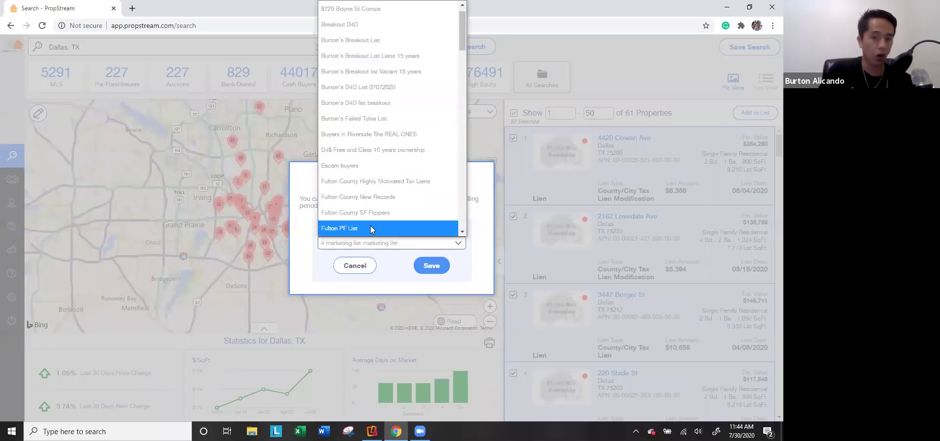
pyautogui.click(318, 237)
pyautogui.click(447, 228)
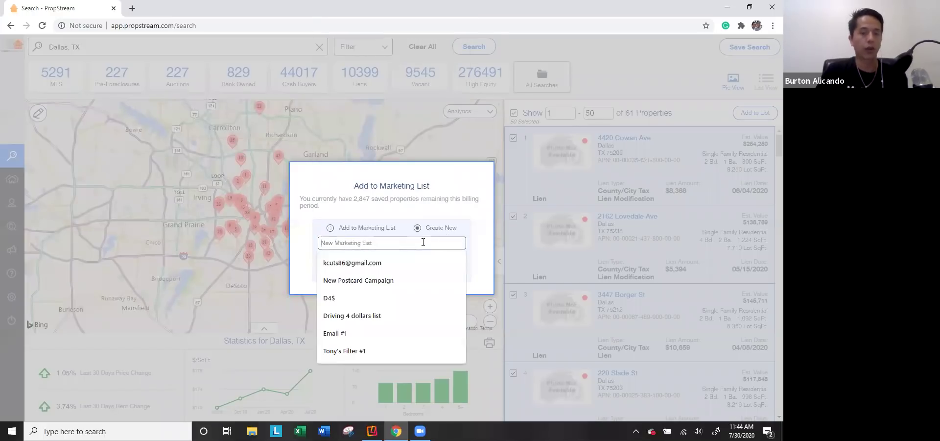
pyautogui.write('Dallas Liens')
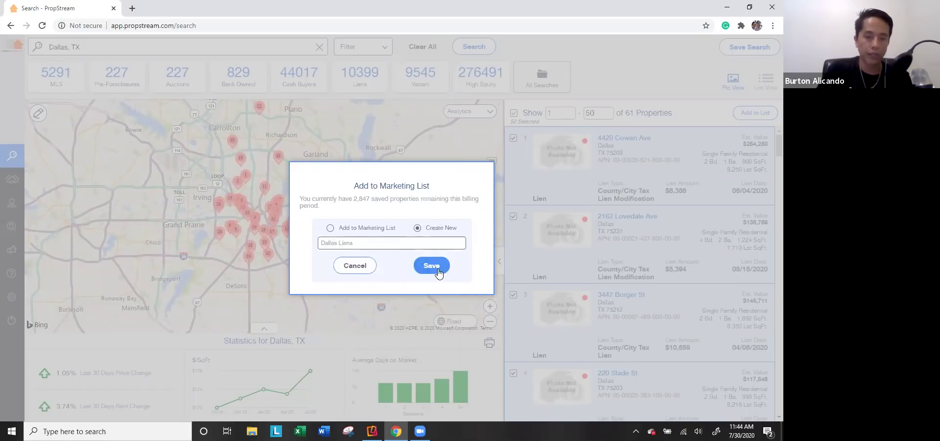
pyautogui.click(435, 267)
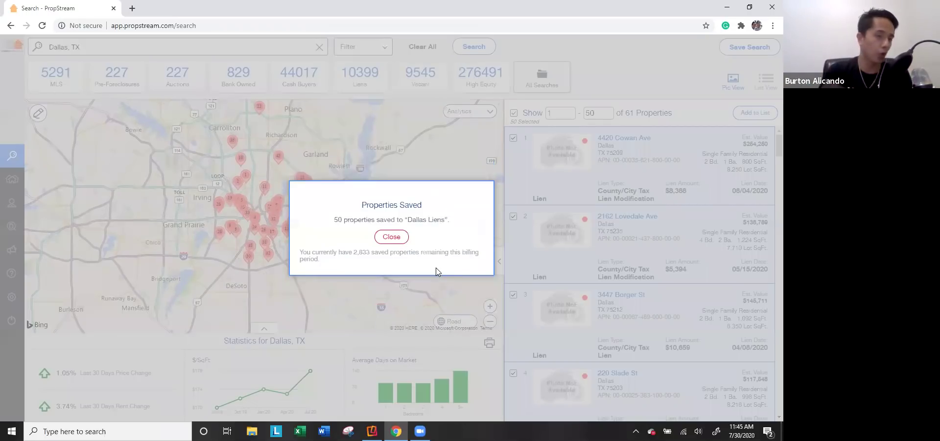
pyautogui.click(387, 237)
pyautogui.moveTo(12, 176)
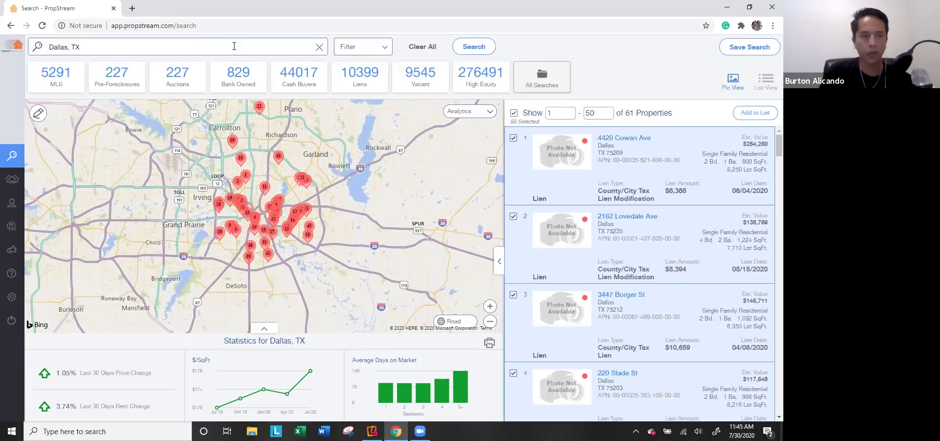
# Step: Review the current criteria, then name the saved search 'Dallas Search' with description 'Liens Individuals'
pyautogui.click(381, 49)
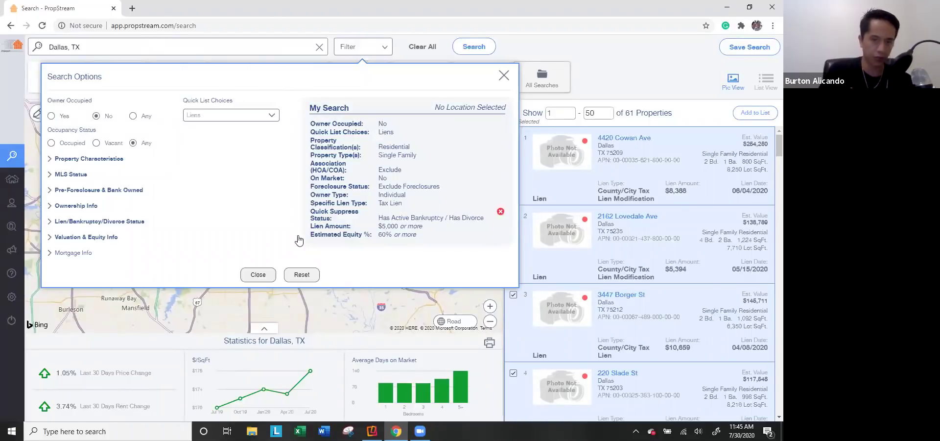
pyautogui.click(259, 275)
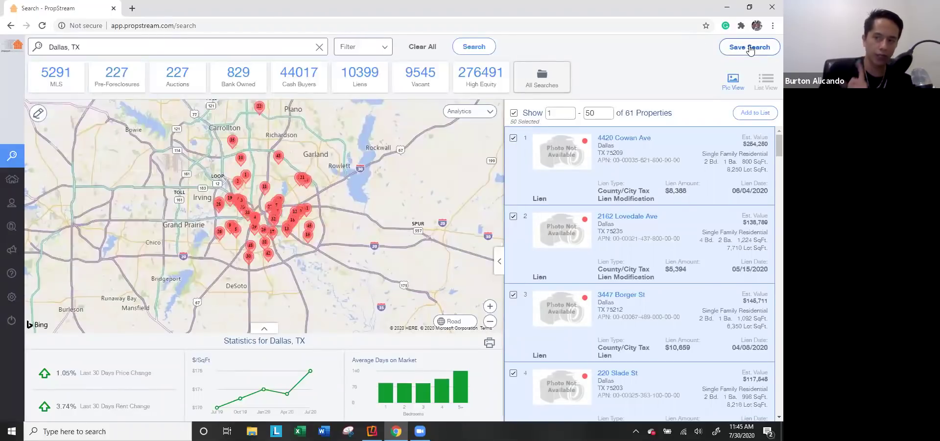
pyautogui.click(749, 49)
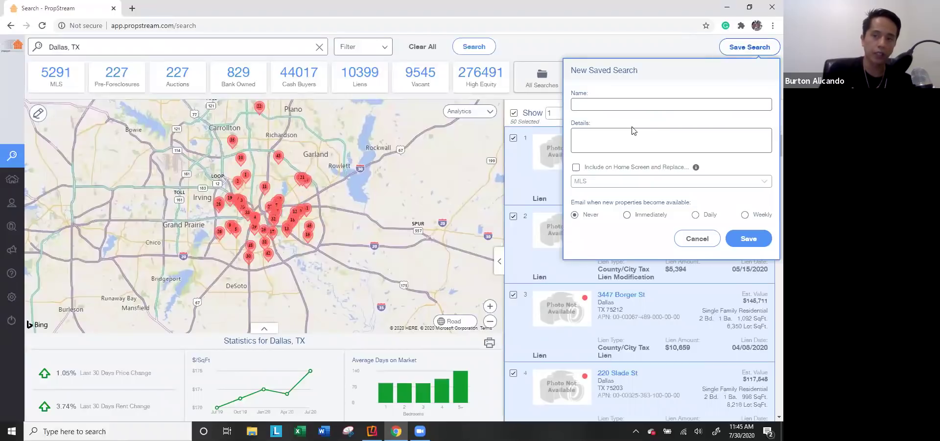
pyautogui.click(596, 103)
pyautogui.write('Dallas Search')
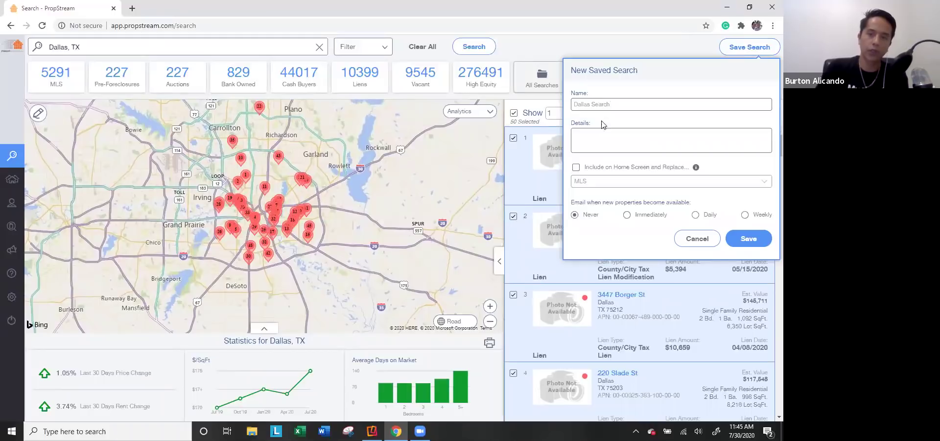
pyautogui.click(605, 135)
pyautogui.write('Liens Individuals Off Market Etc')
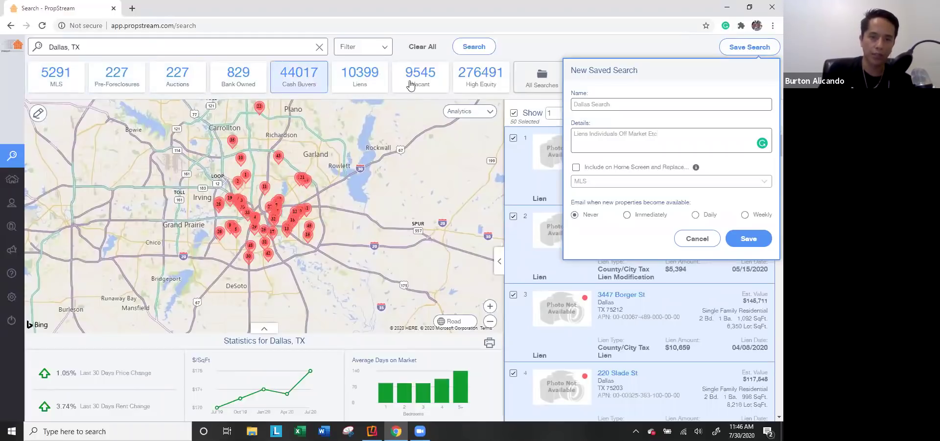
# Step: Show it on the home screen in place of High Equity, set email alerts to Never, and save
pyautogui.click(576, 168)
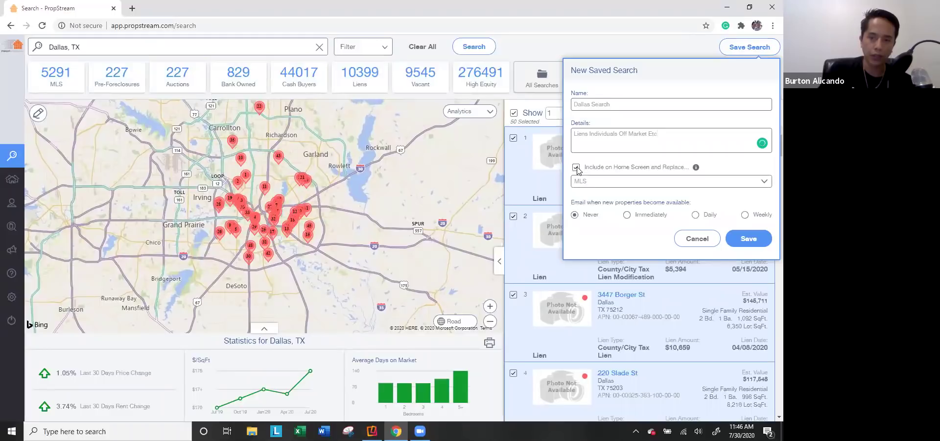
pyautogui.click(592, 183)
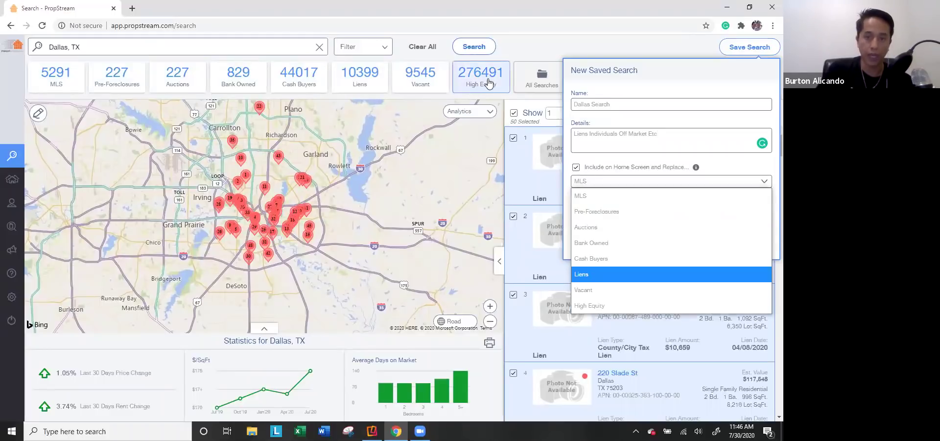
pyautogui.click(596, 308)
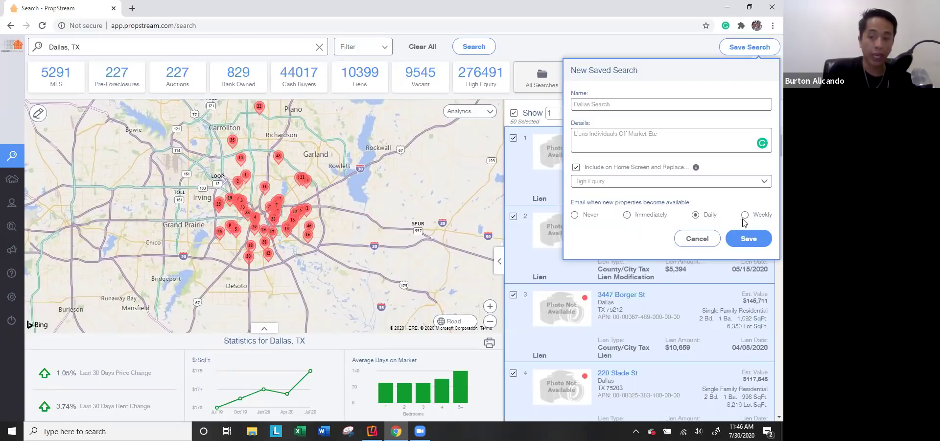
pyautogui.click(584, 216)
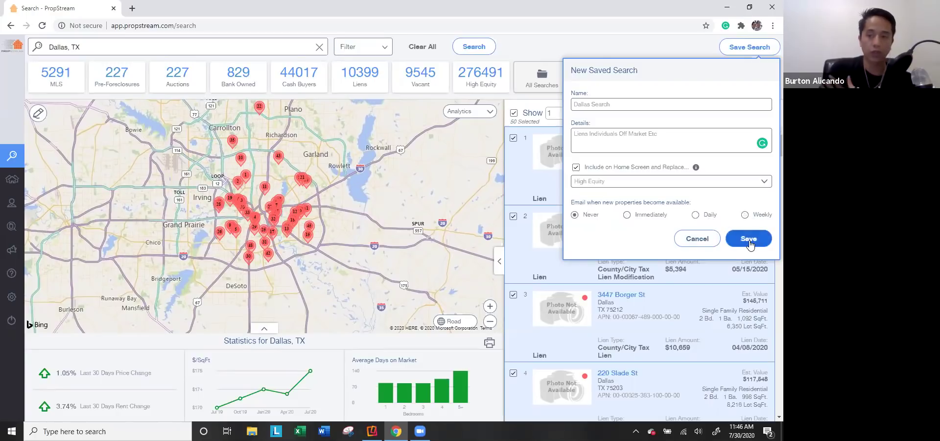
pyautogui.click(749, 240)
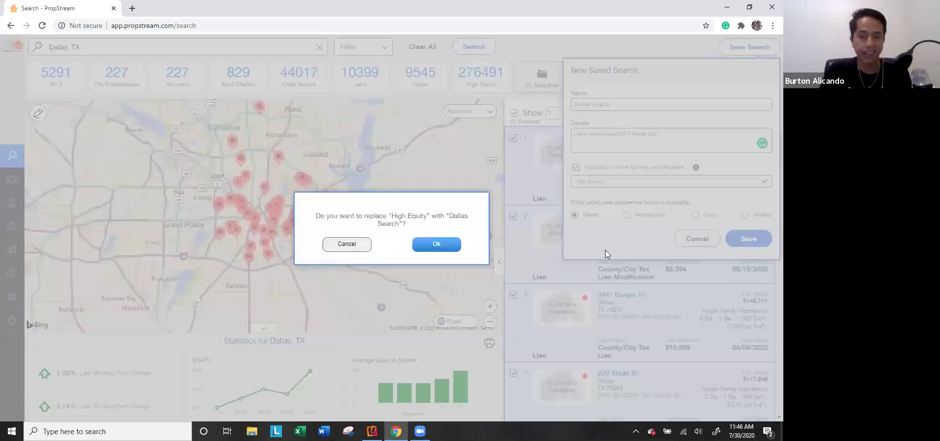
pyautogui.click(438, 248)
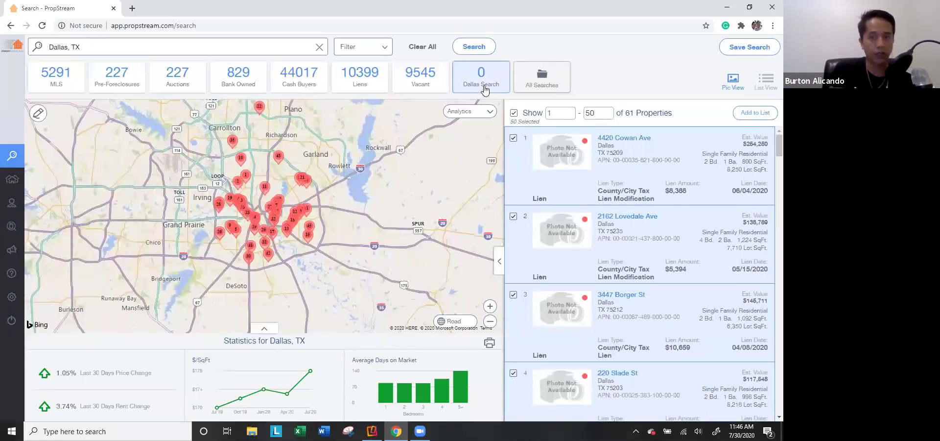
# Step: Load the Dallas Search results and browse down the list of saved searches
pyautogui.click(542, 88)
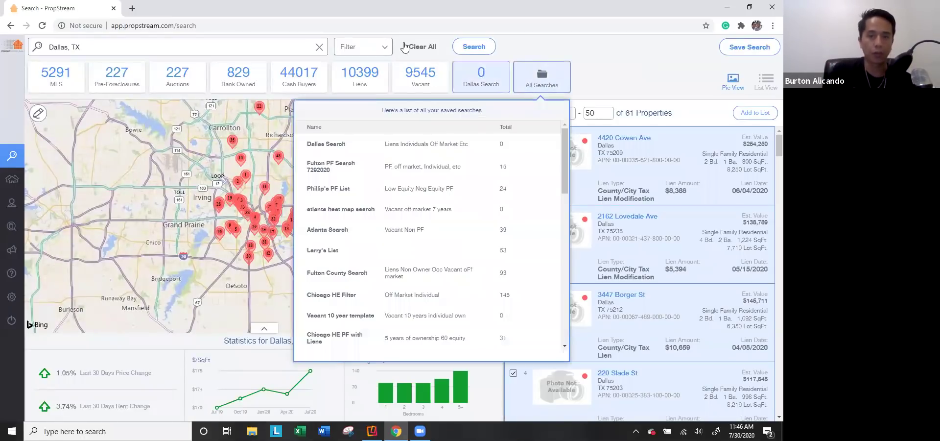
pyautogui.click(411, 49)
pyautogui.click(485, 81)
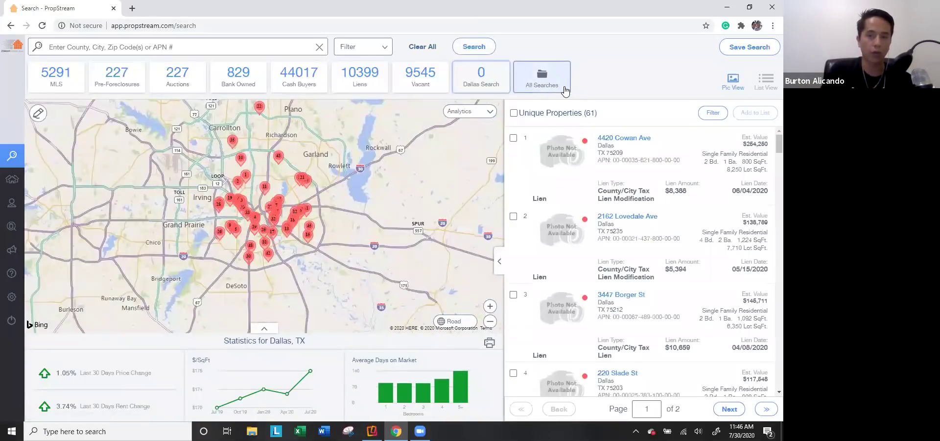
pyautogui.click(561, 88)
pyautogui.scroll(-10, 392, 228)
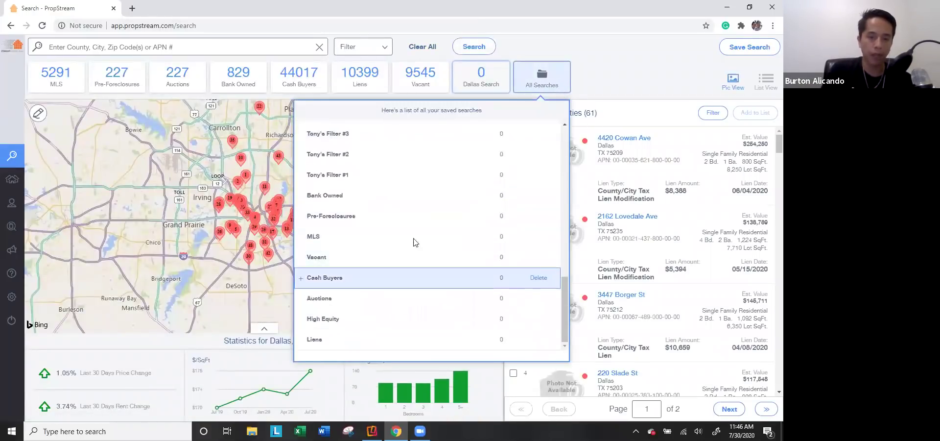
pyautogui.click(545, 83)
pyautogui.click(545, 82)
pyautogui.scroll(-10, 466, 235)
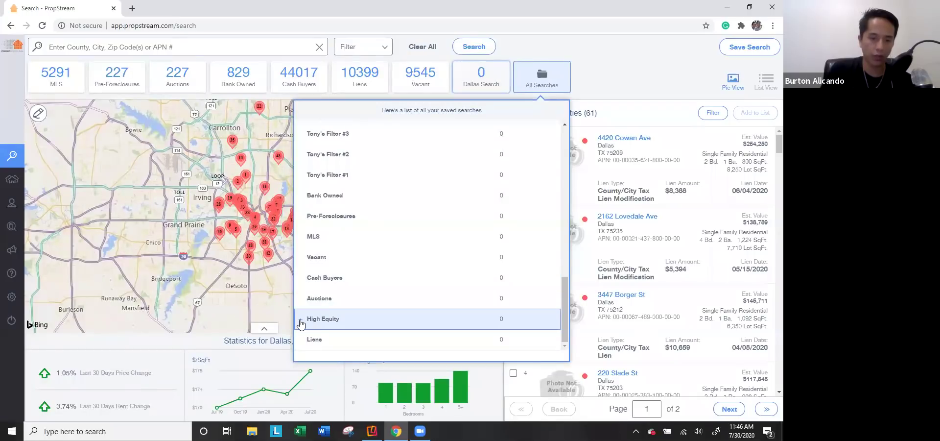
# Step: Put High Equity back on the home screen in place of Dallas Search, then clear all results
pyautogui.click(301, 319)
pyautogui.click(188, 268)
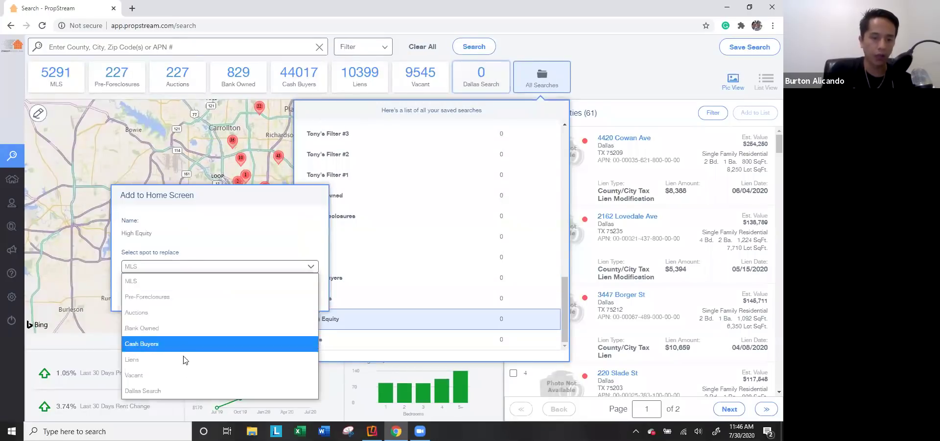
pyautogui.click(173, 385)
pyautogui.click(300, 293)
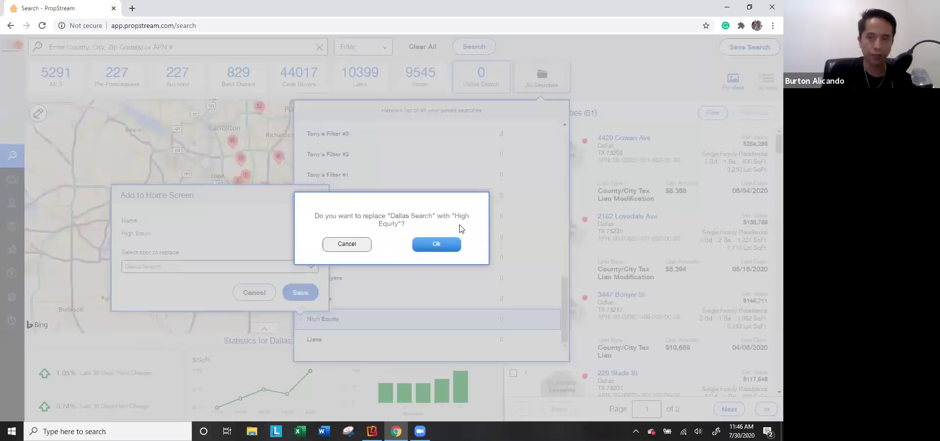
pyautogui.click(437, 248)
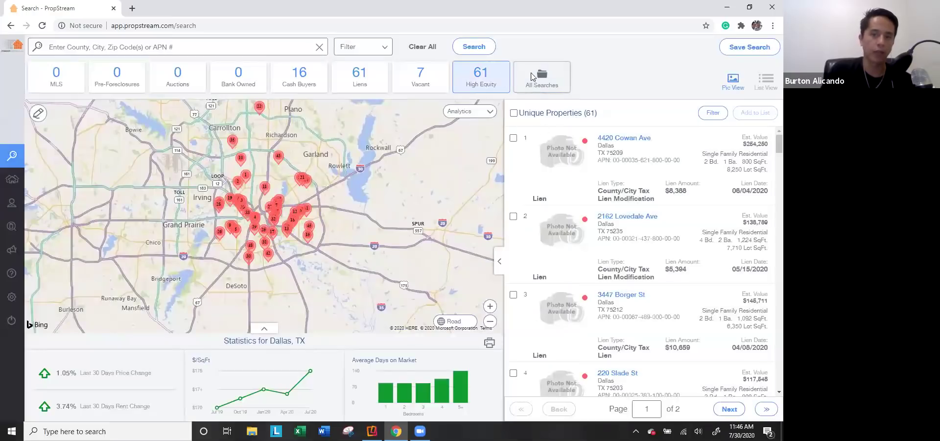
pyautogui.click(427, 55)
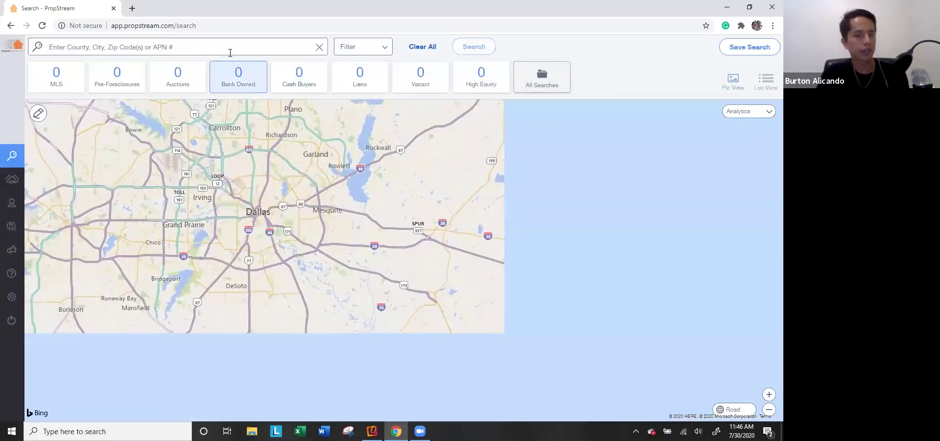
# Step: Rerun the Dallas, TX search from recent searches and try the Flippers quick list
pyautogui.click(223, 54)
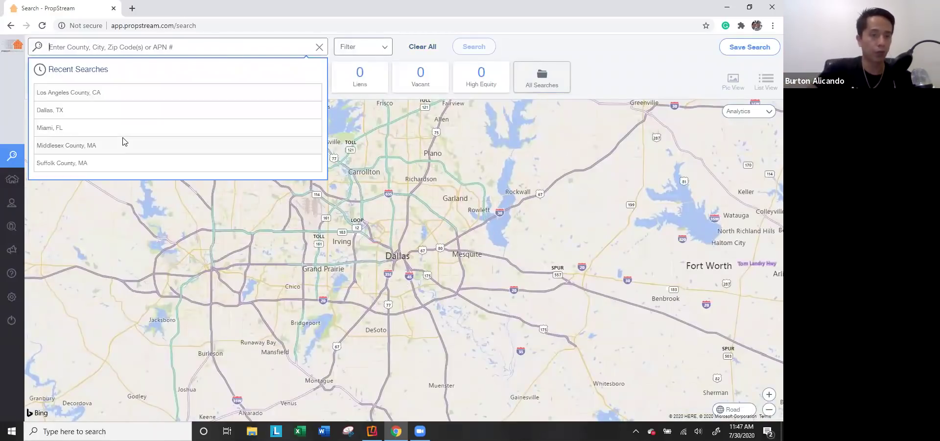
pyautogui.click(117, 116)
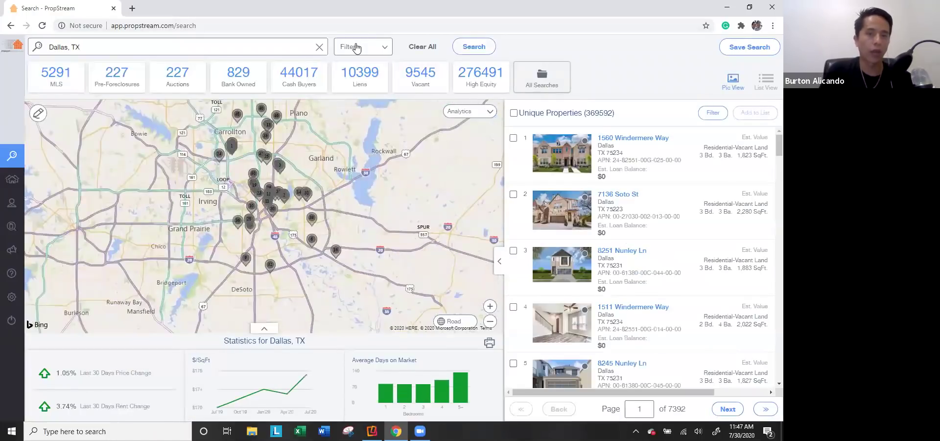
pyautogui.click(356, 47)
pyautogui.click(231, 115)
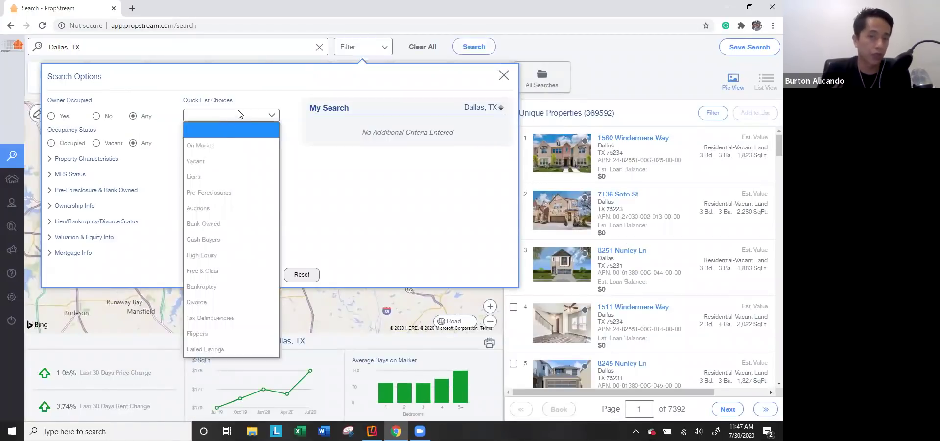
pyautogui.click(225, 334)
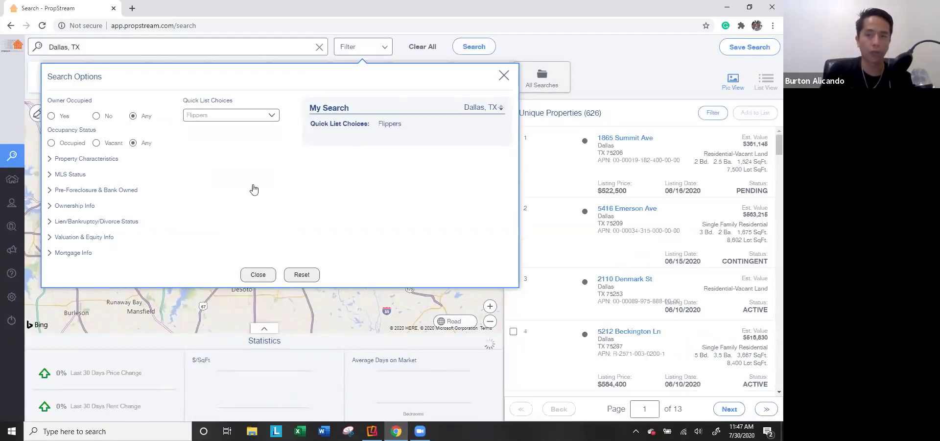
# Step: Add Residential classification, Single Family property type and Individual owner type criteria
pyautogui.click(76, 160)
pyautogui.click(105, 185)
pyautogui.click(106, 198)
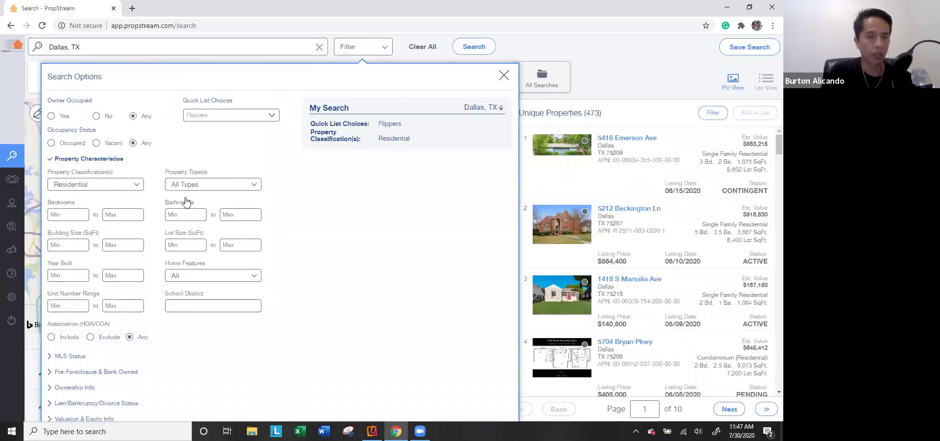
pyautogui.click(192, 184)
pyautogui.click(158, 219)
pyautogui.click(365, 238)
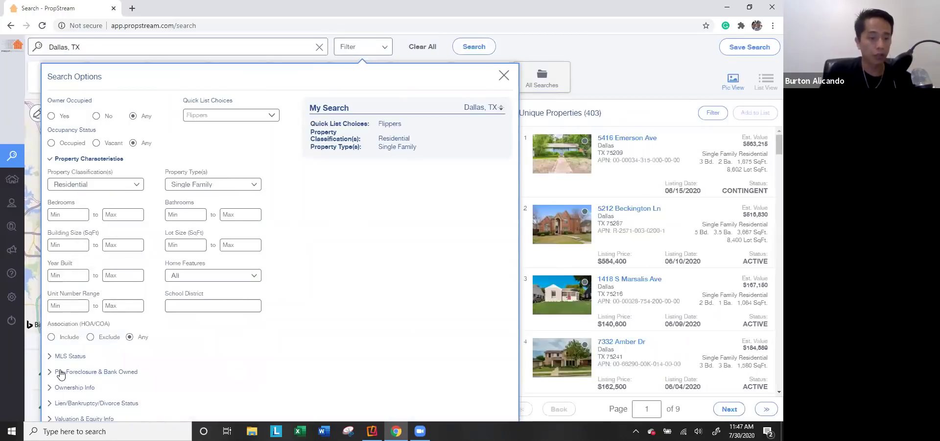
pyautogui.click(64, 388)
pyautogui.click(211, 232)
pyautogui.click(234, 250)
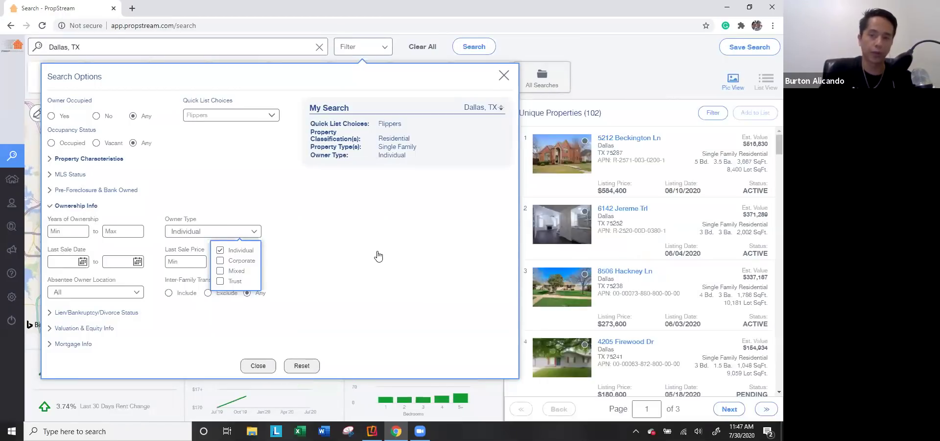
pyautogui.click(379, 255)
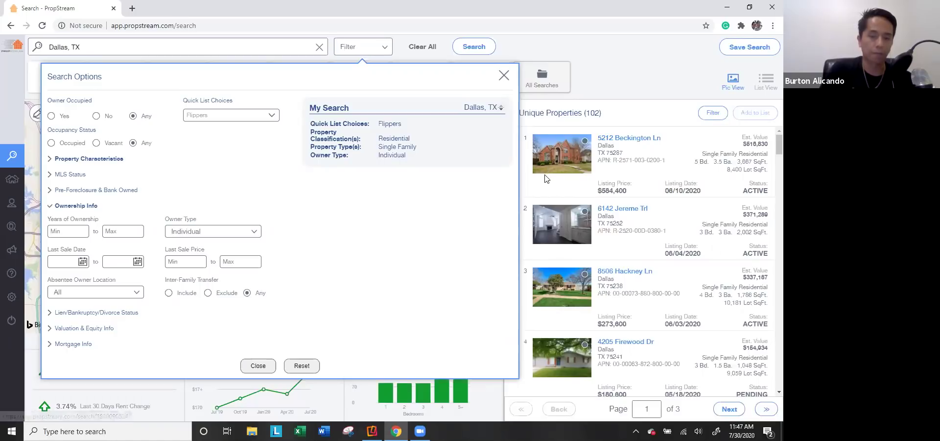
# Step: Clear the quick list choice, reset all criteria, and clear the Dallas, TX location
pyautogui.click(228, 115)
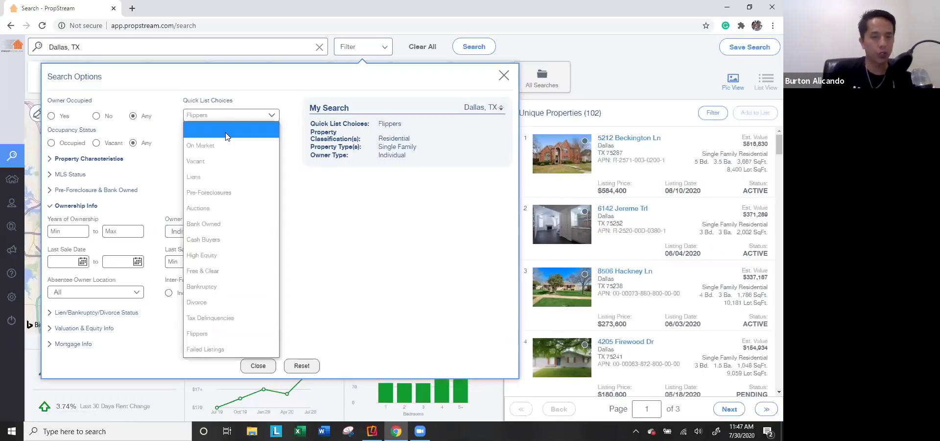
pyautogui.click(225, 130)
pyautogui.click(302, 365)
pyautogui.click(422, 47)
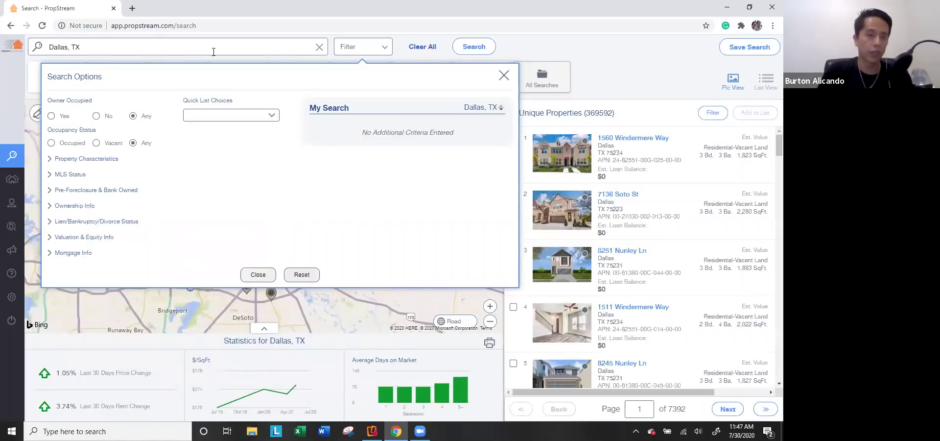
# Step: Load the recent Miami, FL search and limit MLS Status to Fail
pyautogui.click(75, 129)
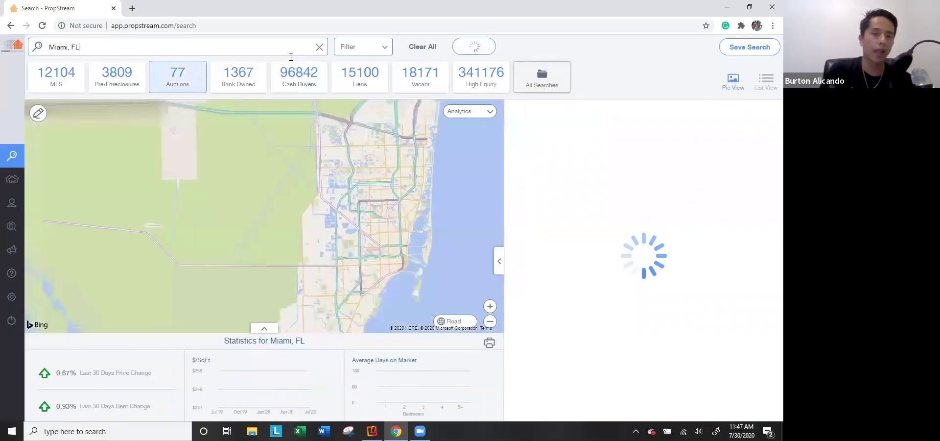
pyautogui.click(372, 47)
pyautogui.click(227, 116)
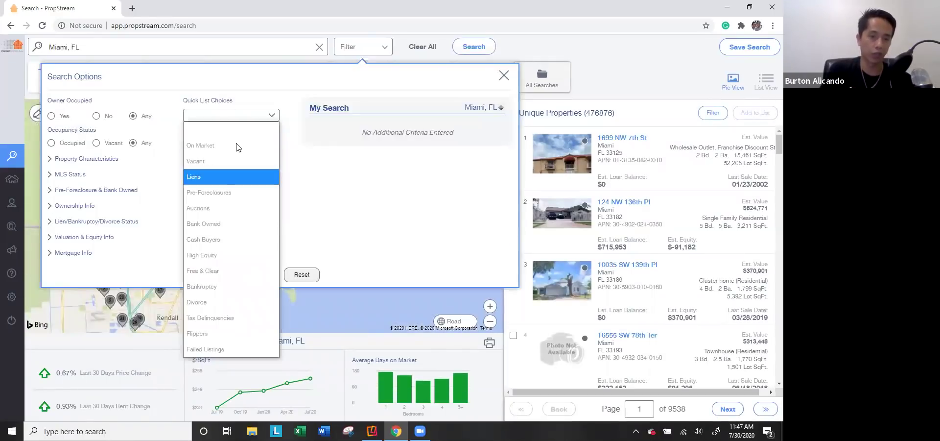
pyautogui.click(166, 91)
pyautogui.click(74, 175)
pyautogui.click(209, 232)
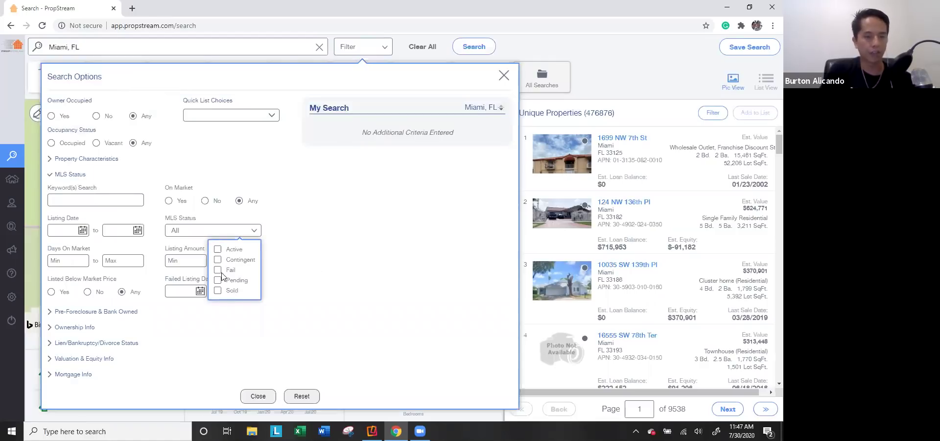
pyautogui.click(217, 270)
pyautogui.click(76, 175)
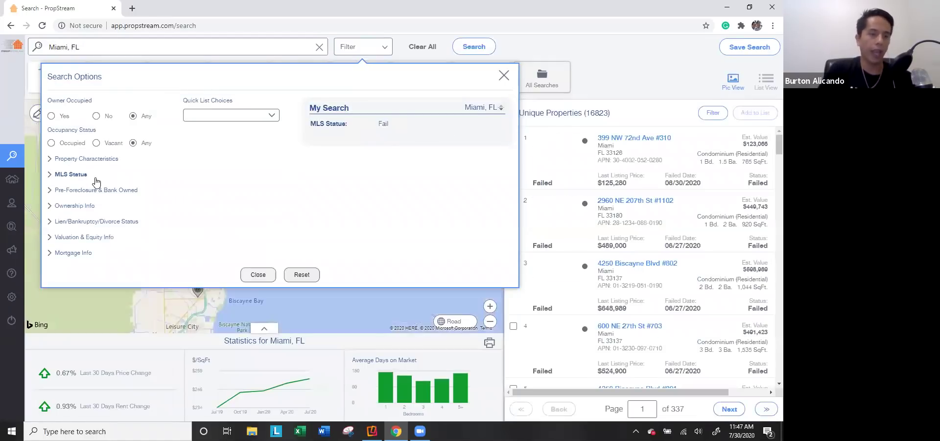
# Step: Limit results to properties with 3 open mortgages and view the results
pyautogui.click(81, 252)
pyautogui.click(81, 278)
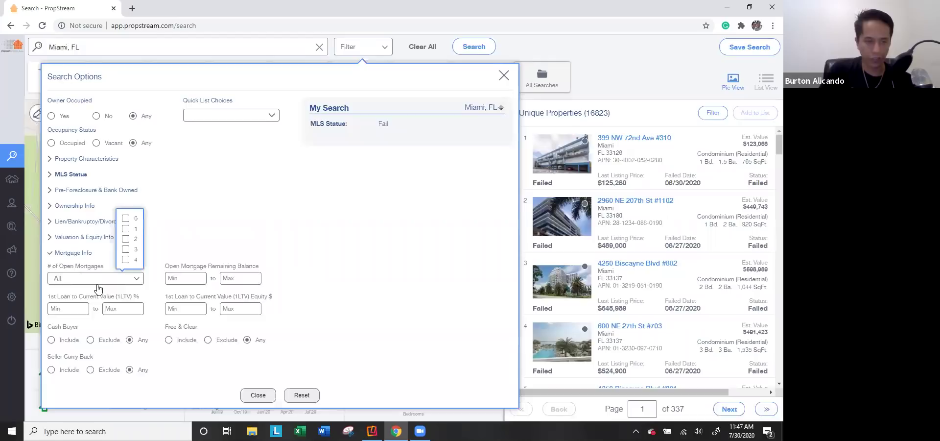
pyautogui.click(126, 249)
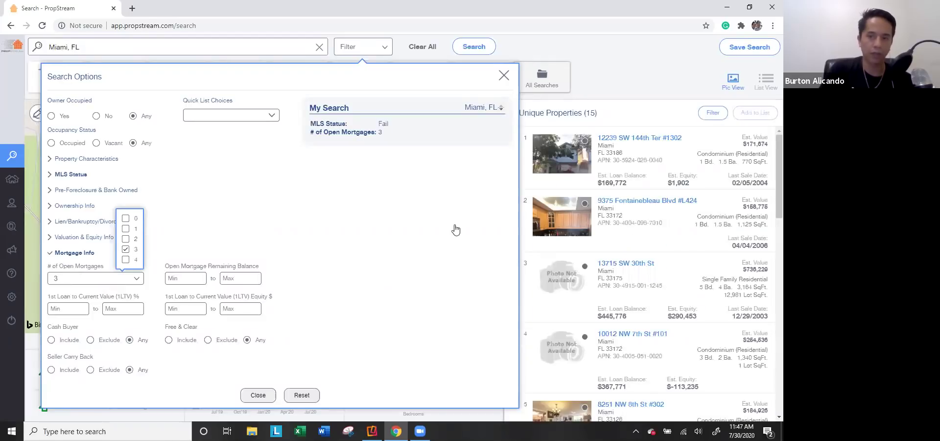
pyautogui.click(522, 188)
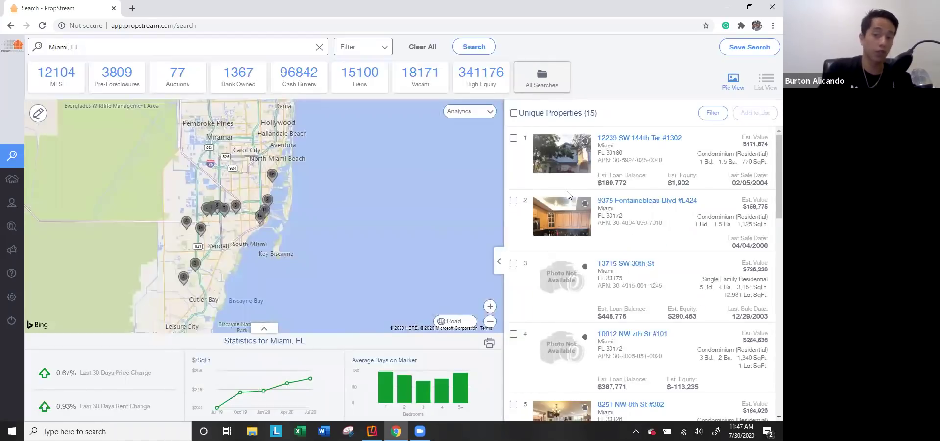
# Step: Reopen the search criteria and reset all added criteria
pyautogui.click(351, 49)
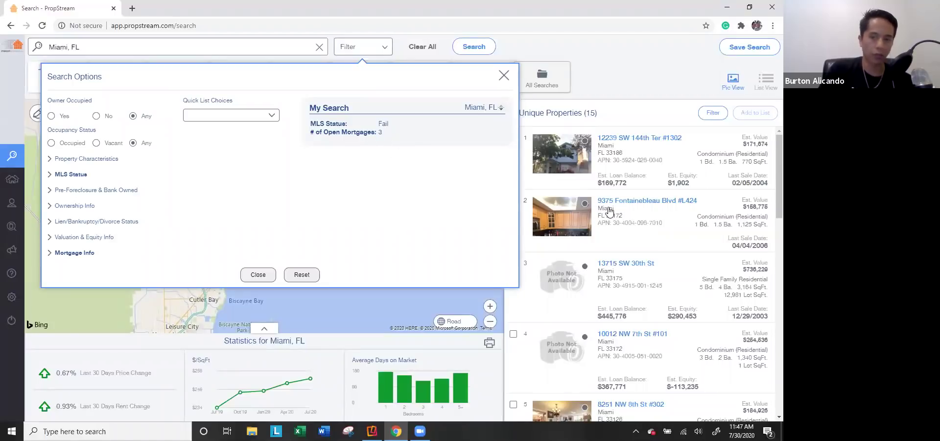
pyautogui.scroll(-7, 609, 213)
pyautogui.scroll(-5, 610, 213)
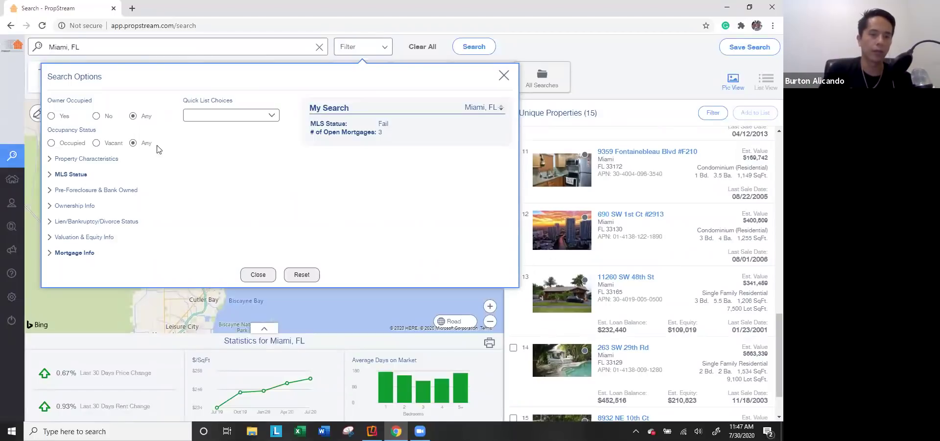
pyautogui.click(203, 117)
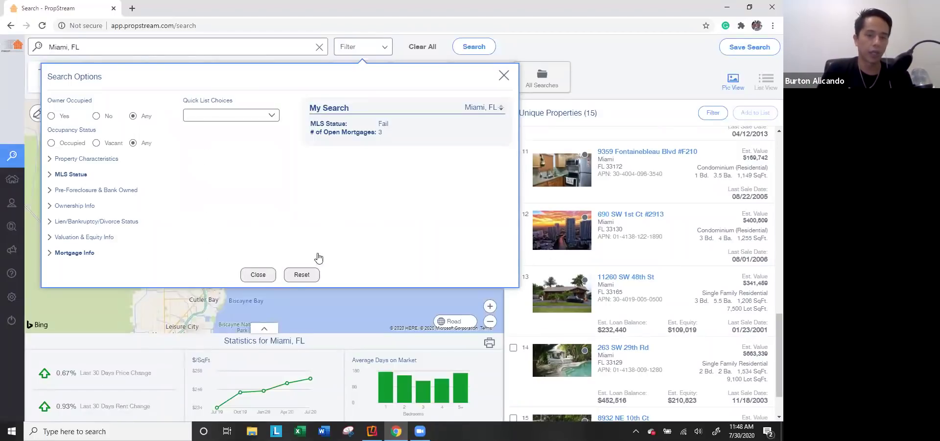
pyautogui.click(300, 275)
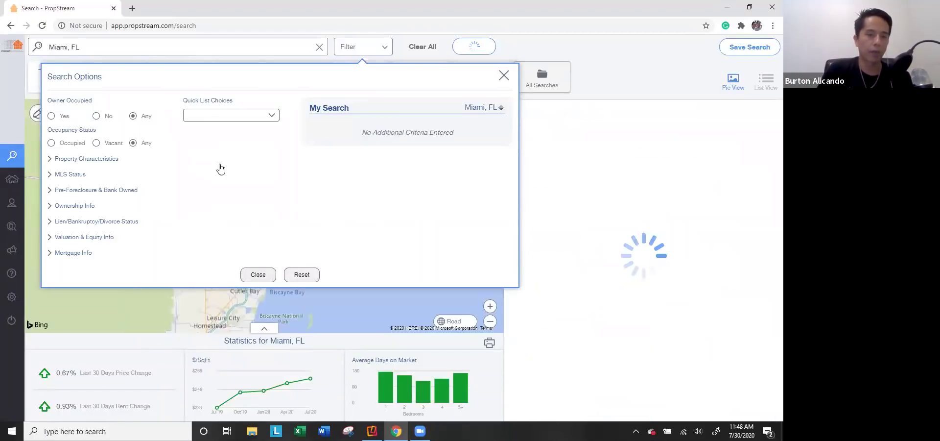
# Step: Limit owners to Individual owner type with out-of-state absentee location
pyautogui.click(90, 206)
pyautogui.click(196, 229)
pyautogui.click(230, 250)
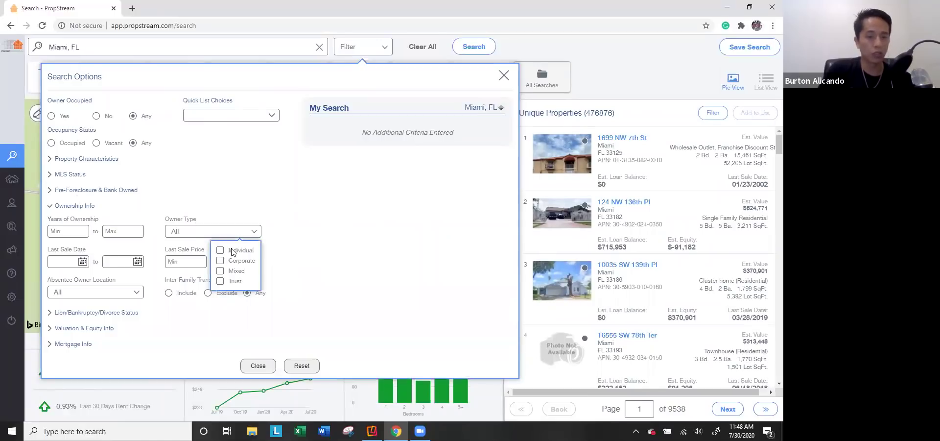
pyautogui.click(107, 295)
pyautogui.click(110, 321)
pyautogui.click(230, 208)
# Step: Restrict to Residential single-family homes with maximum year built 1950 and view the results
pyautogui.click(101, 159)
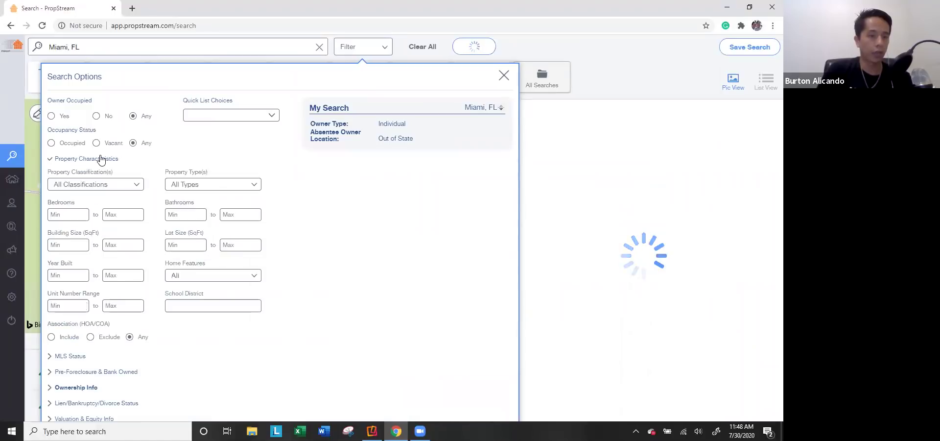
pyautogui.click(99, 188)
pyautogui.click(171, 188)
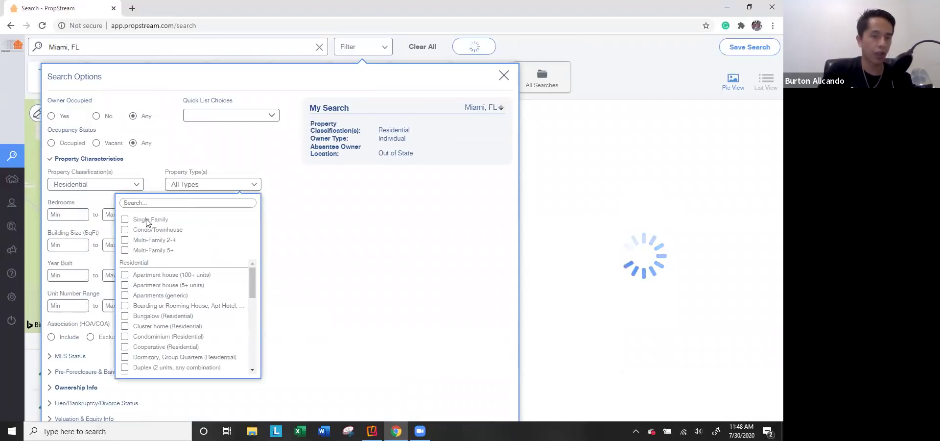
pyautogui.click(176, 216)
pyautogui.click(117, 276)
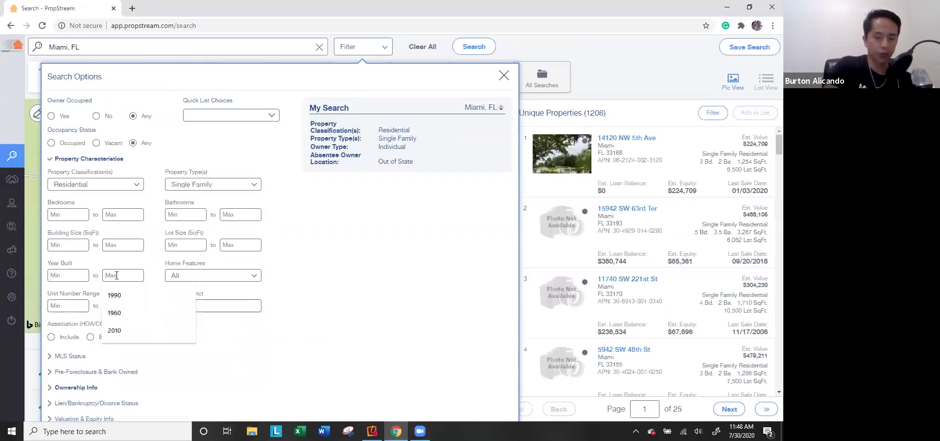
pyautogui.write('1950')
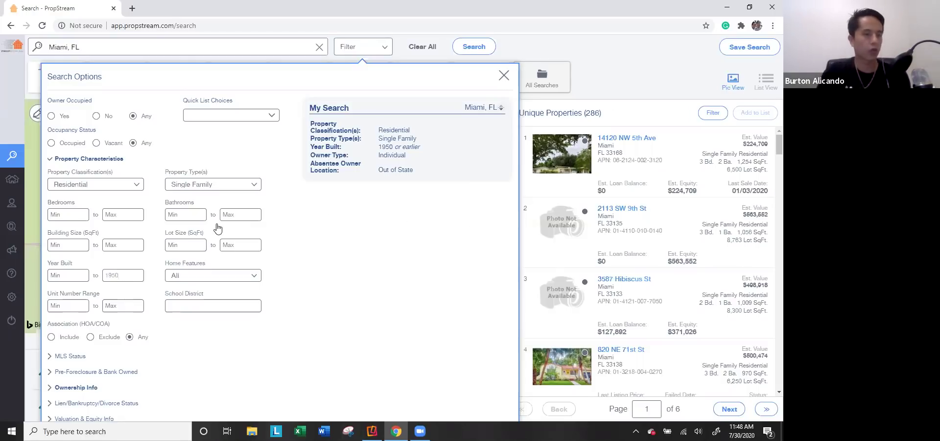
pyautogui.click(116, 160)
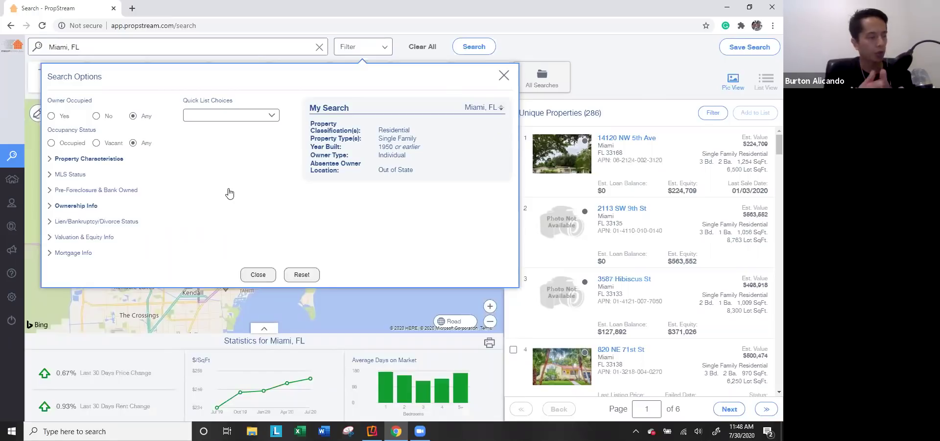
pyautogui.click(258, 274)
pyautogui.moveTo(28, 185)
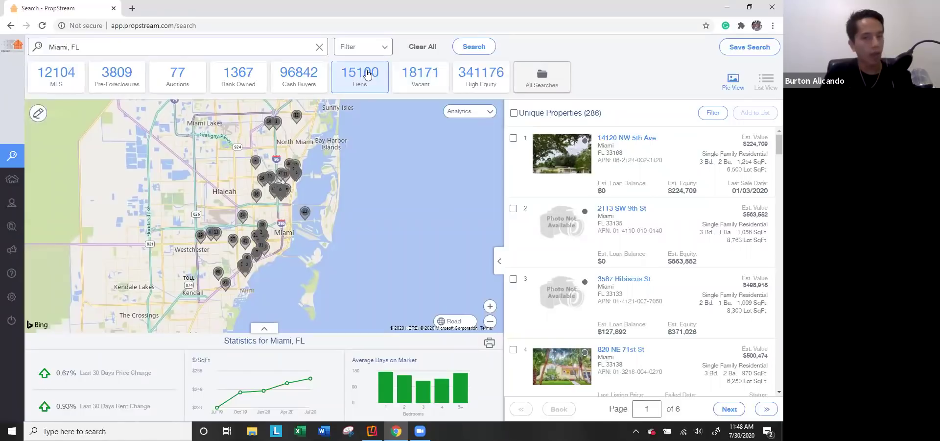
# Step: Look up a Downey, CA property address and browse its 90242 statistics, MLS and foreclosure listings
pyautogui.click(319, 47)
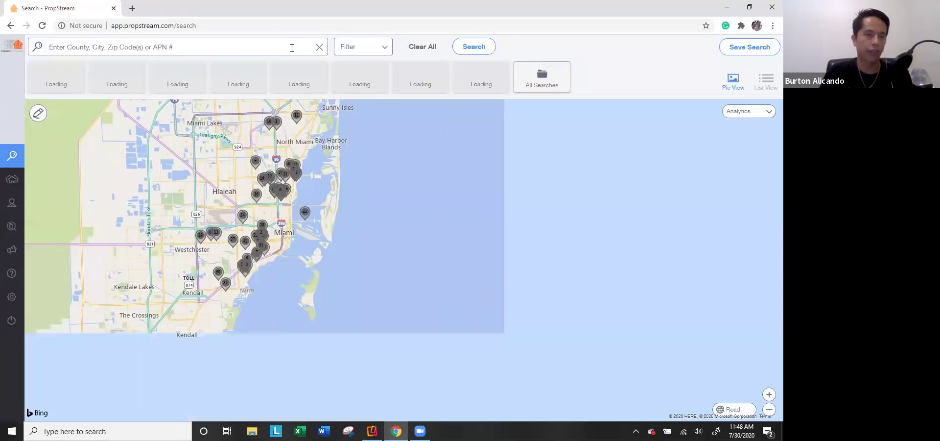
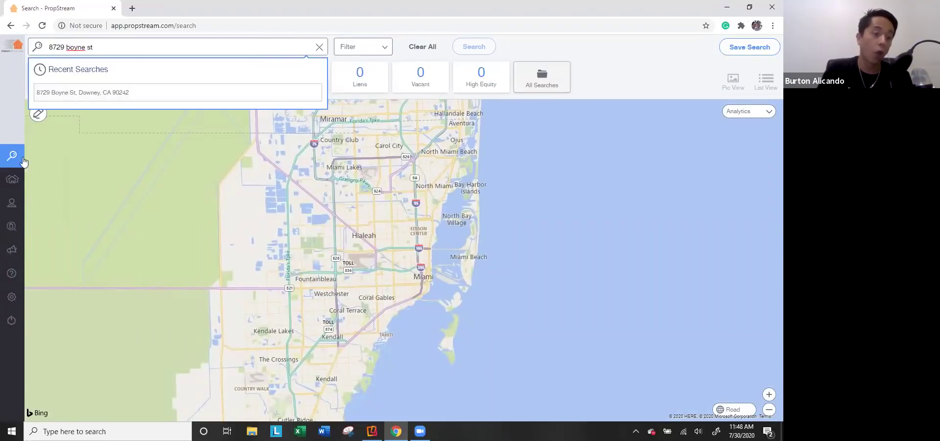
pyautogui.click(120, 92)
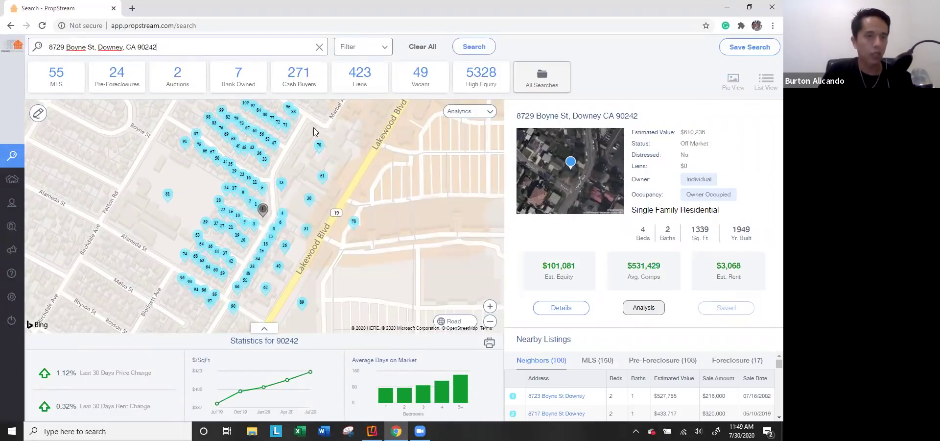
pyautogui.click(265, 327)
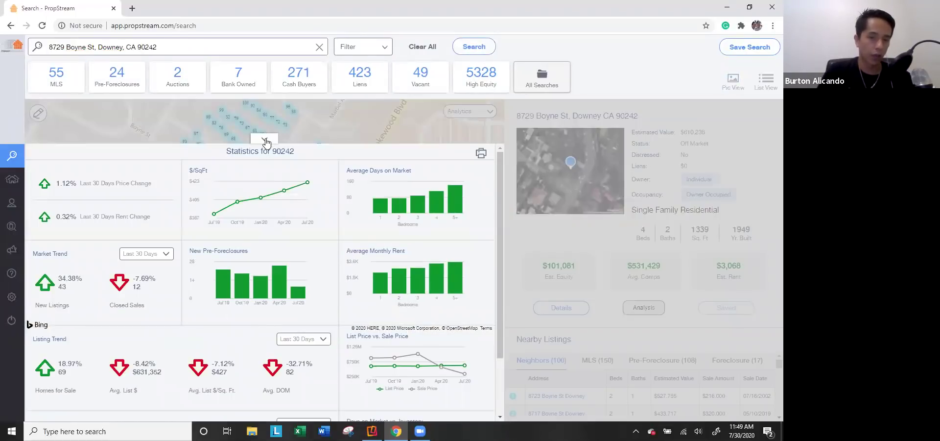
pyautogui.click(265, 140)
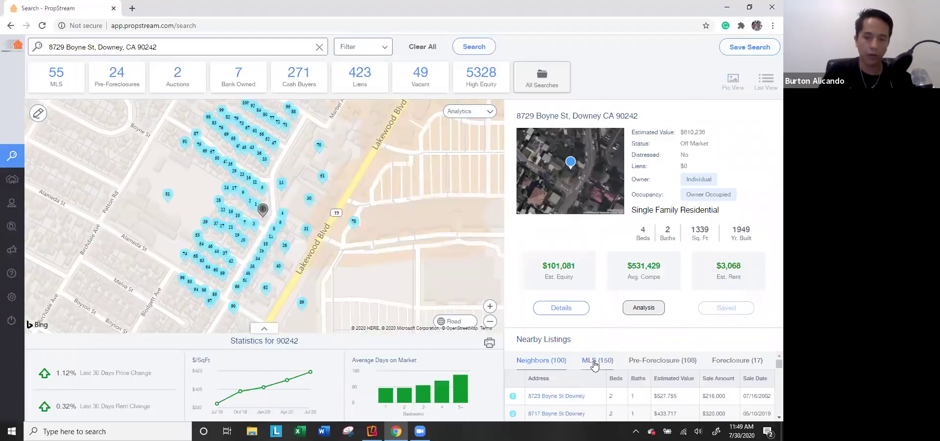
pyautogui.click(594, 365)
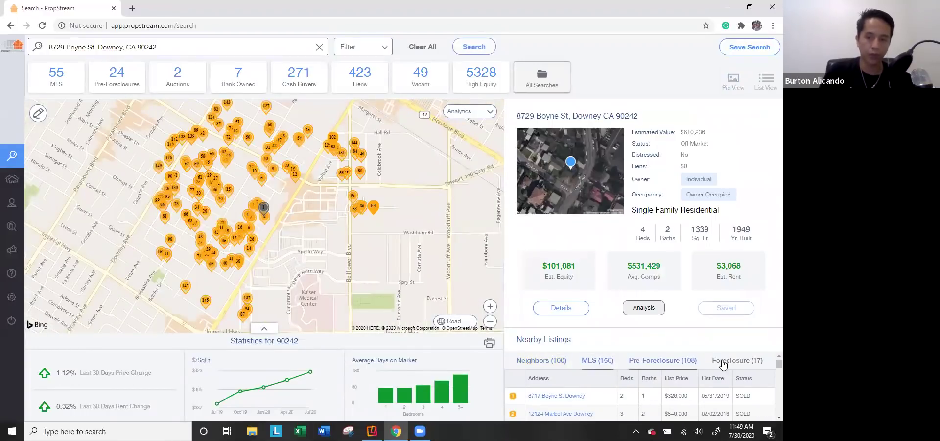
pyautogui.click(723, 362)
pyautogui.click(558, 359)
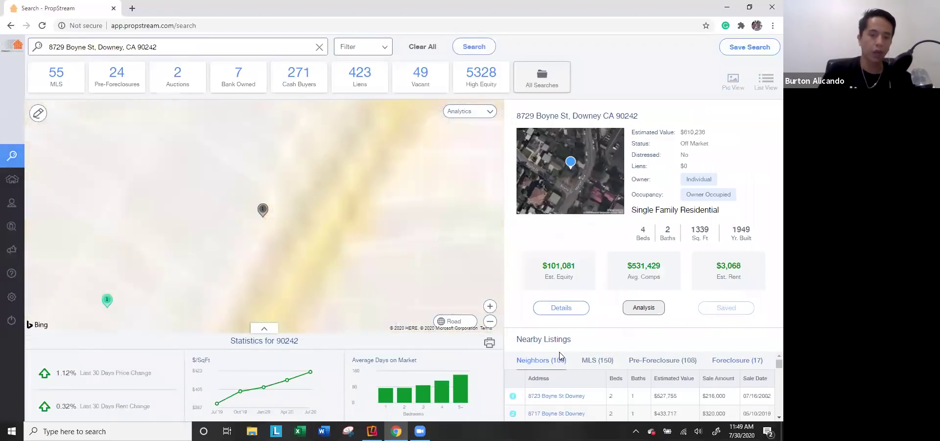
# Step: Go to My Properties and open the Dallas Liens marketing list
pyautogui.click(224, 46)
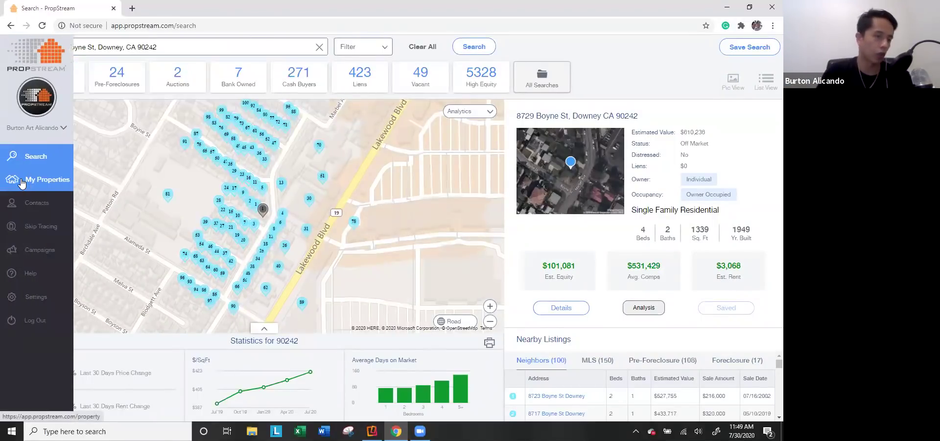
pyautogui.click(43, 182)
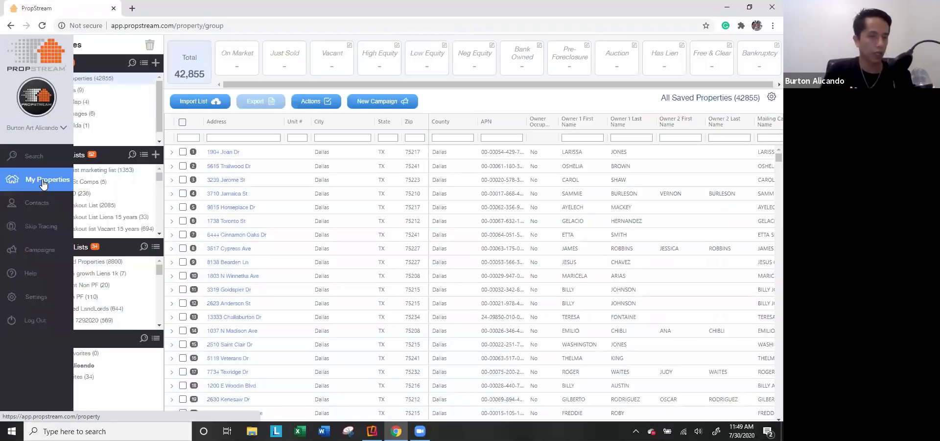
pyautogui.scroll(-4, 77, 217)
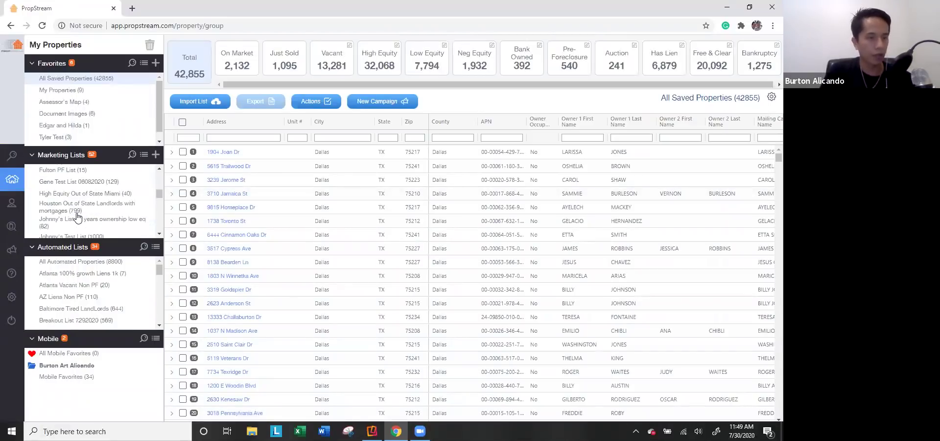
pyautogui.click(72, 208)
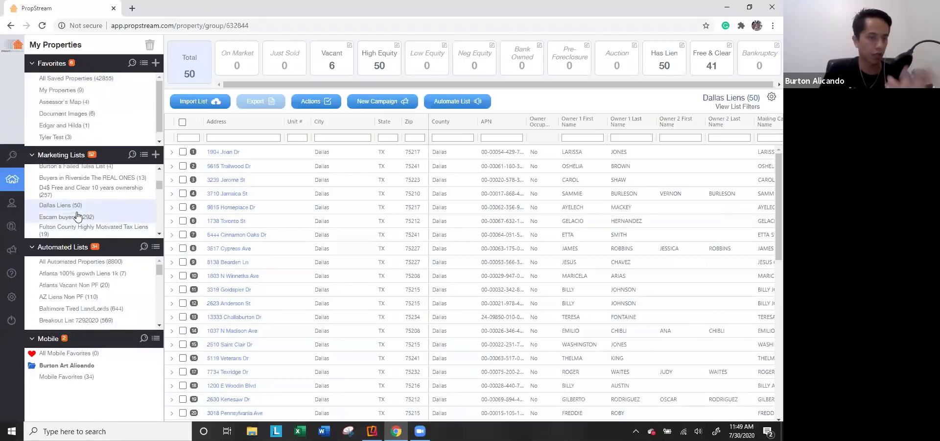
# Step: Open the fourth saved property's details and view its Lien Details with the $8,350.86 tax lien
pyautogui.click(220, 195)
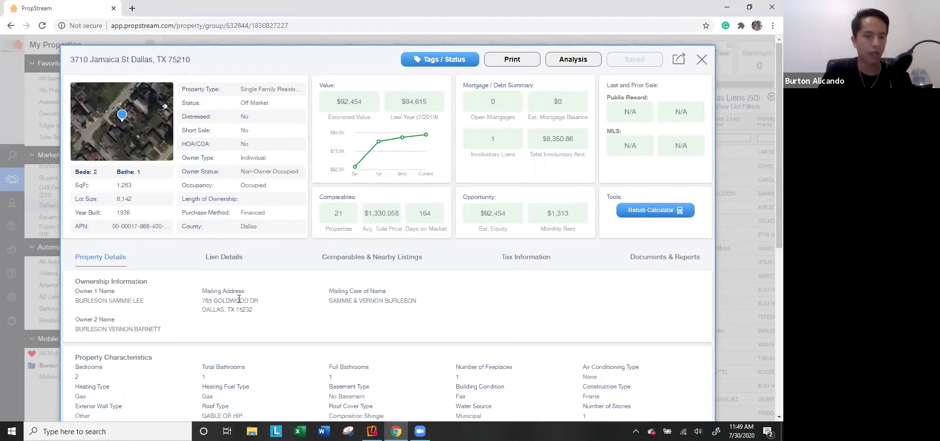
pyautogui.scroll(-4, 189, 289)
pyautogui.scroll(2, 198, 216)
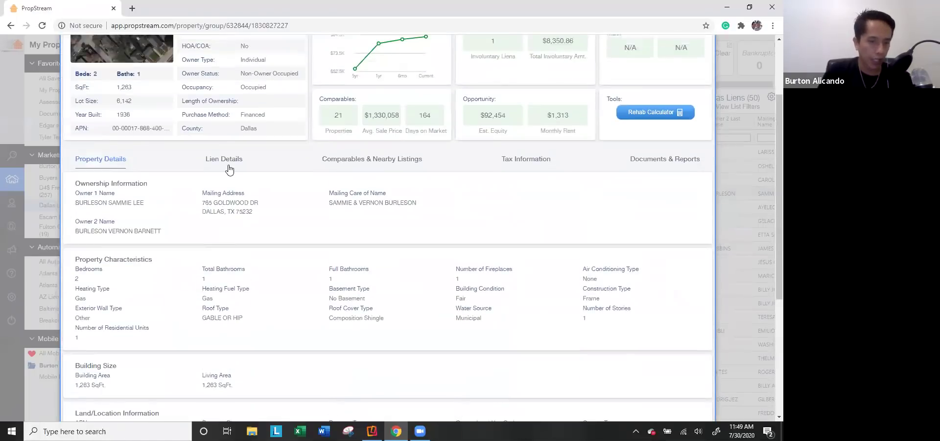
pyautogui.click(224, 167)
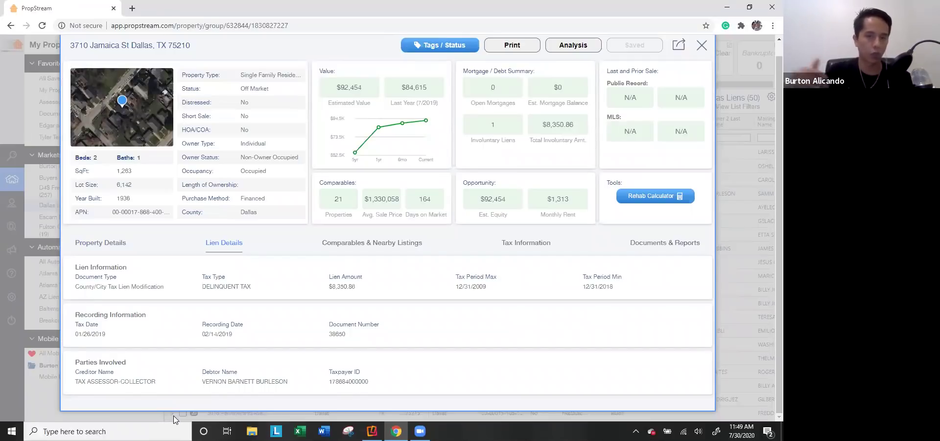
pyautogui.click(381, 252)
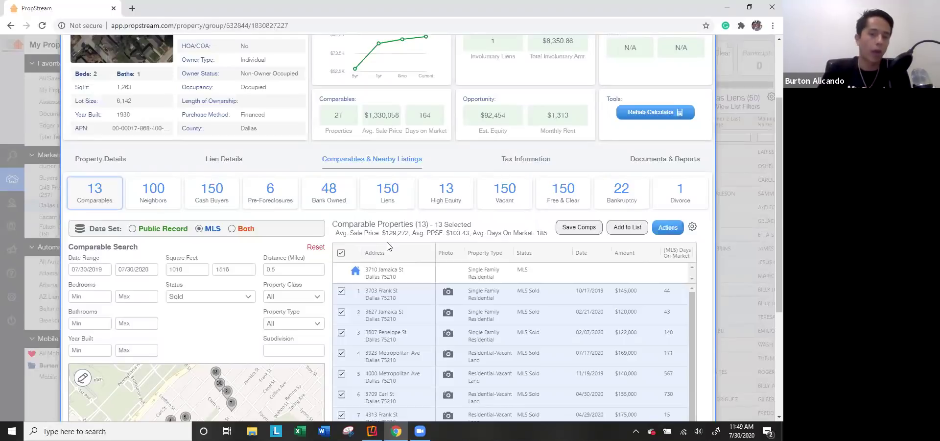
pyautogui.scroll(1, 318, 264)
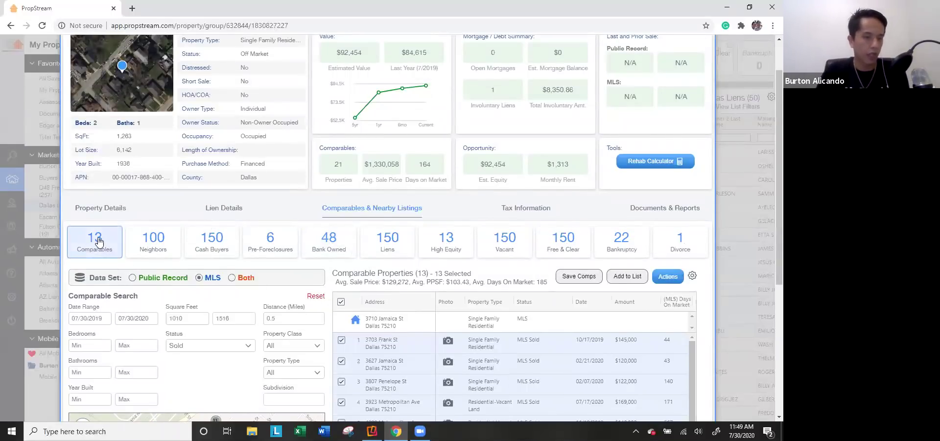
pyautogui.scroll(-2, 103, 241)
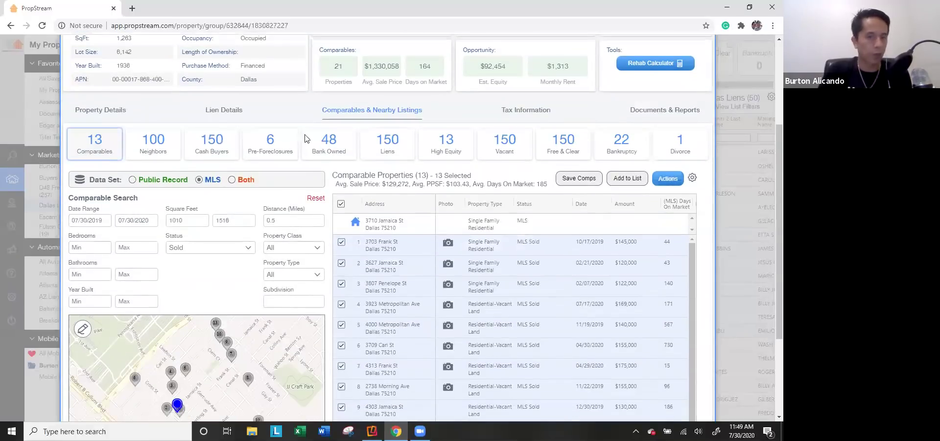
pyautogui.click(147, 153)
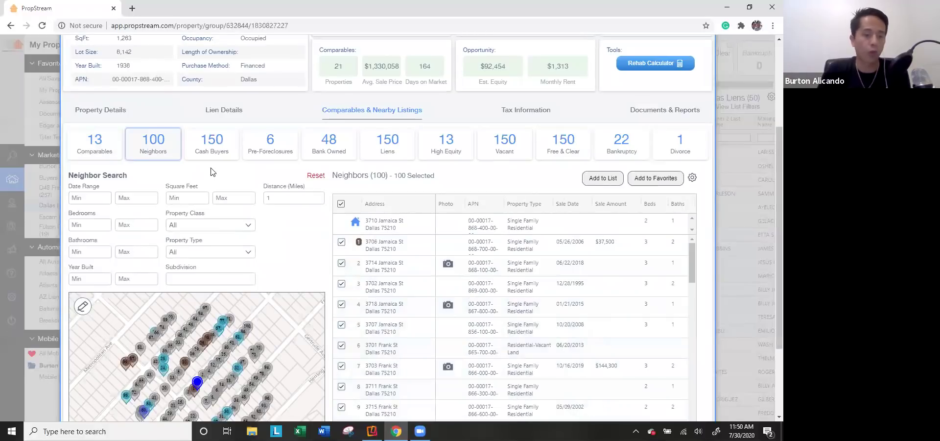
pyautogui.click(214, 161)
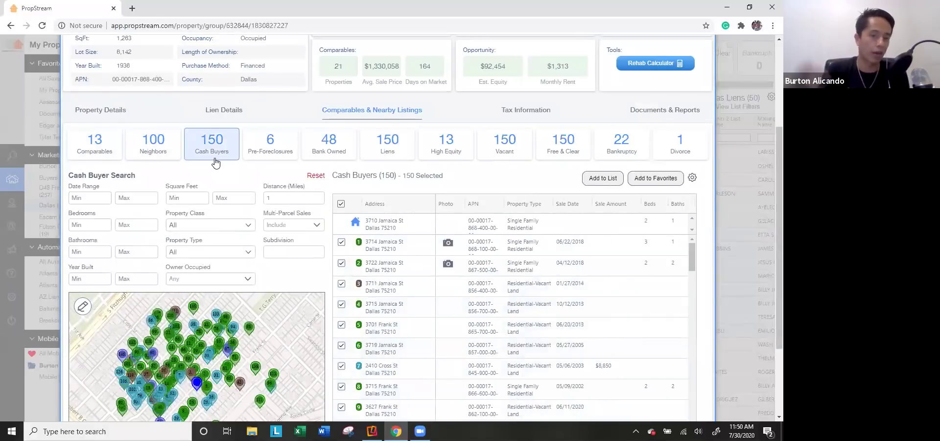
pyautogui.click(263, 143)
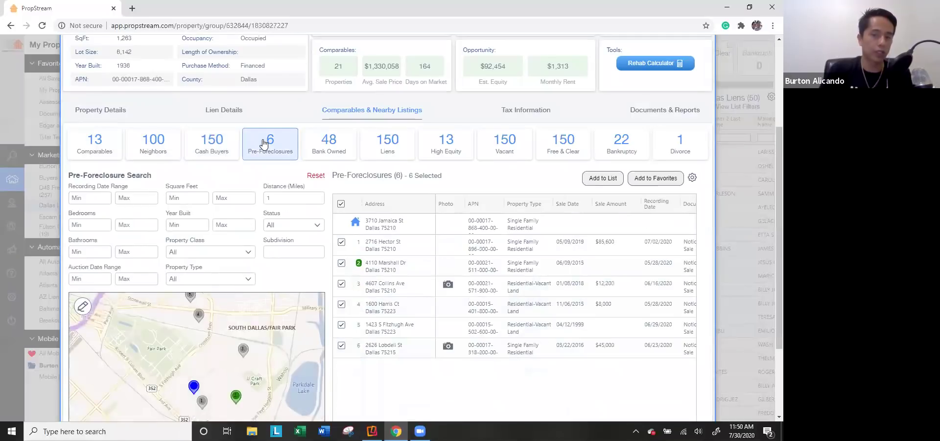
pyautogui.click(97, 141)
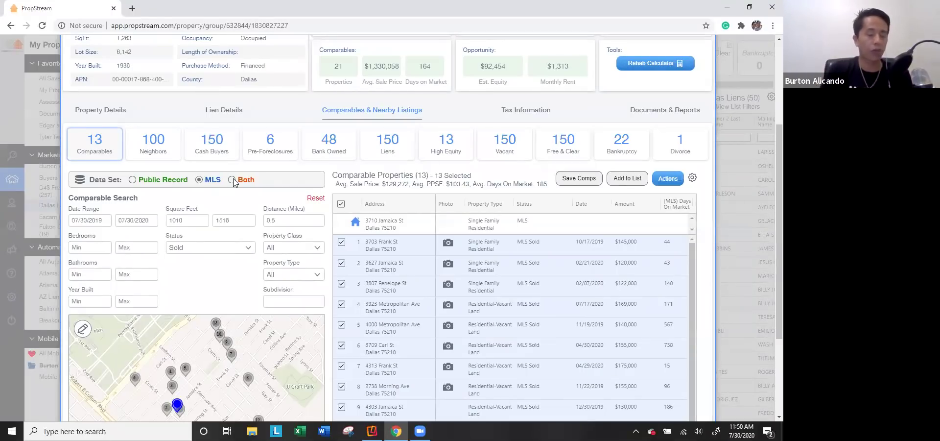
pyautogui.scroll(3, 226, 168)
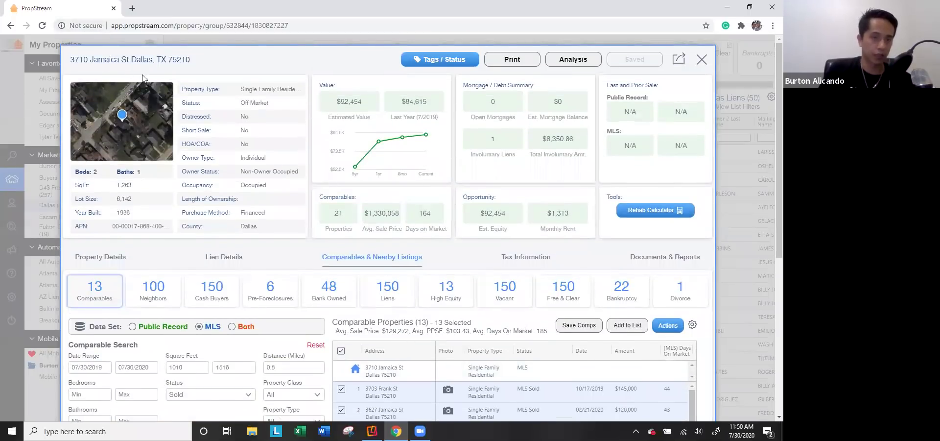
pyautogui.scroll(-2, 192, 166)
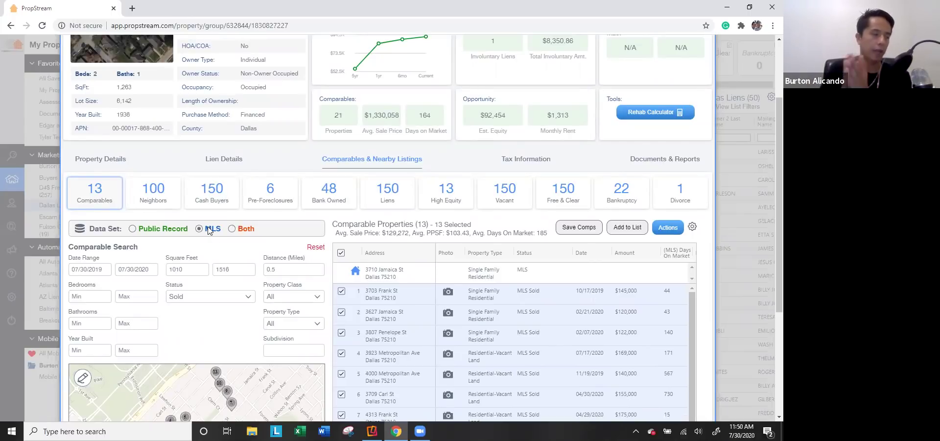
pyautogui.scroll(-1, 621, 301)
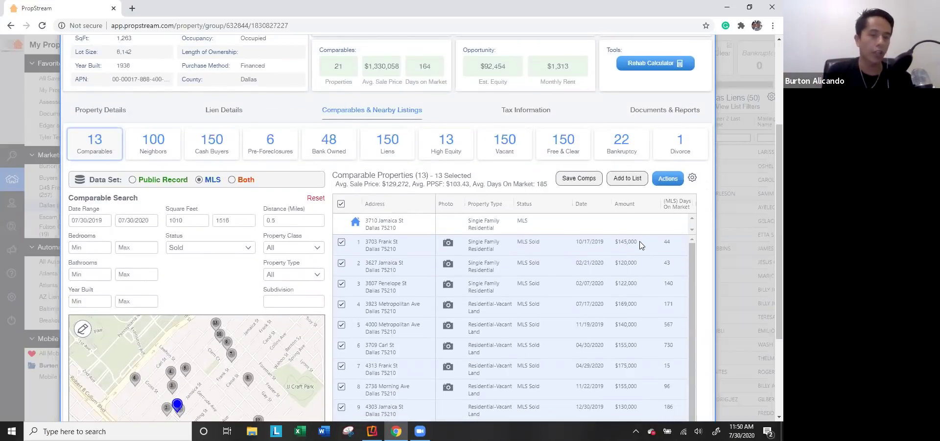
pyautogui.click(153, 181)
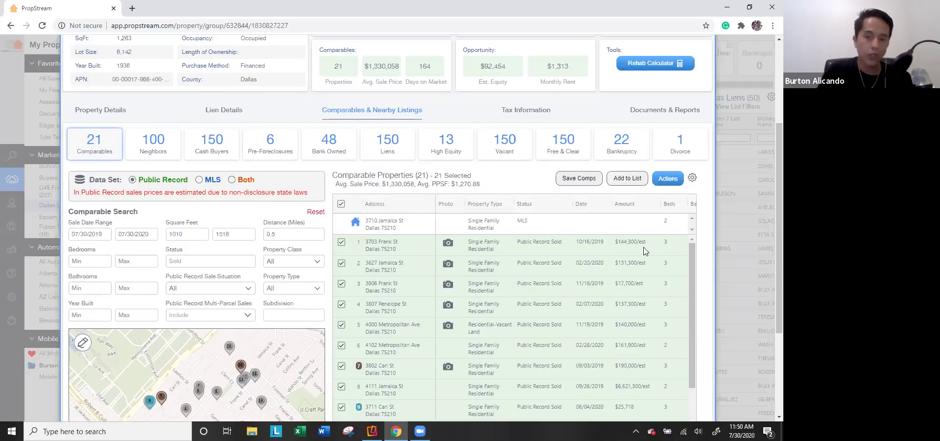
pyautogui.scroll(-3, 641, 269)
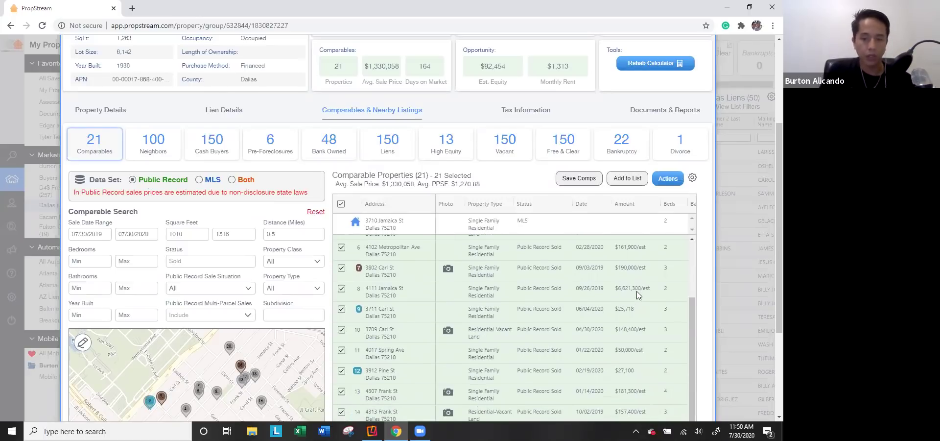
pyautogui.scroll(-1, 639, 293)
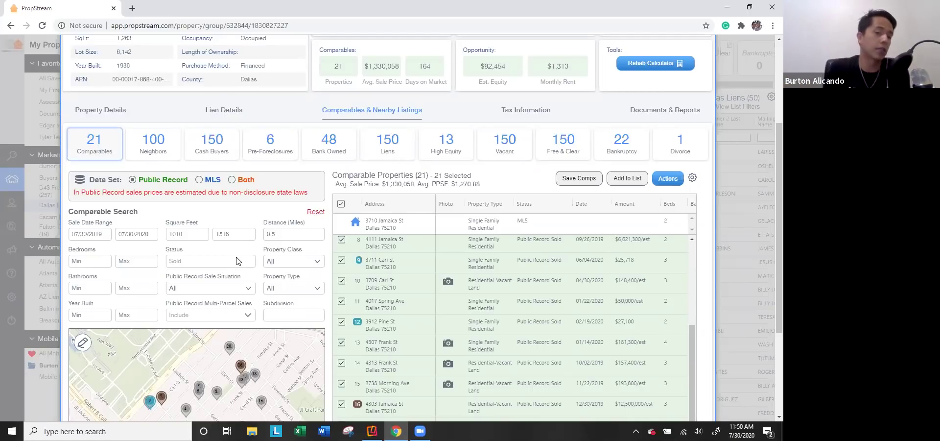
pyautogui.click(194, 180)
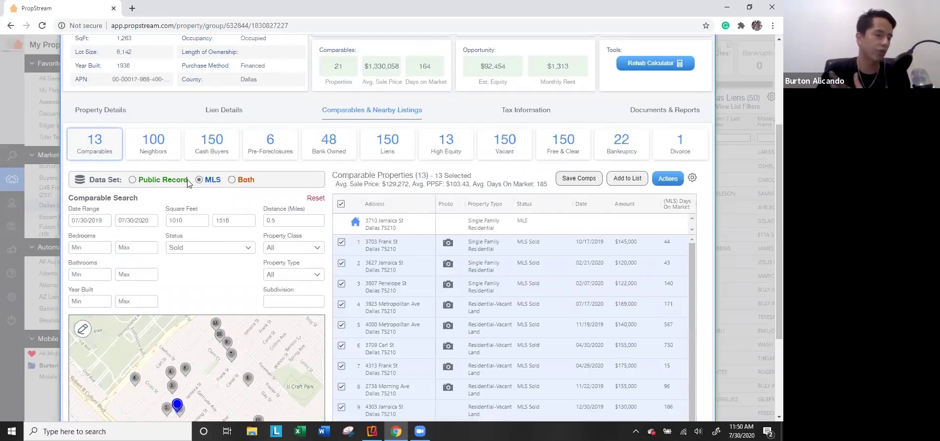
pyautogui.click(247, 182)
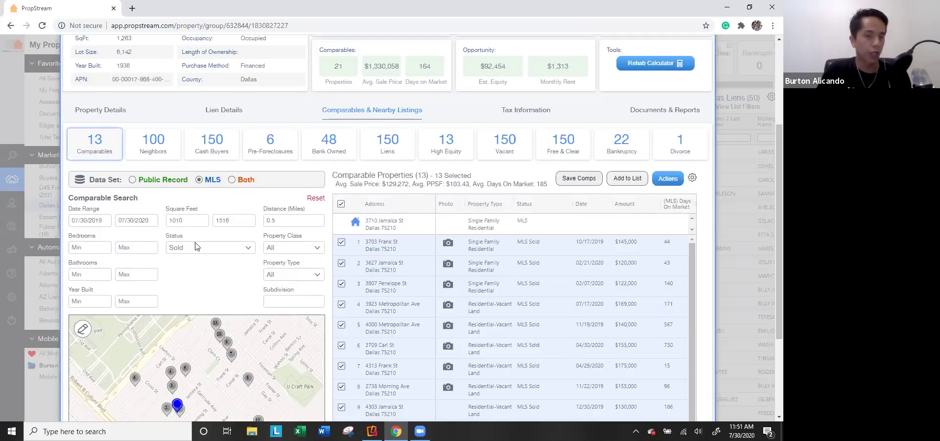
# Step: Try pending and active sale statuses, then keep the comparables limited to sold only
pyautogui.click(237, 247)
pyautogui.click(218, 305)
pyautogui.click(220, 306)
pyautogui.click(222, 267)
pyautogui.click(221, 267)
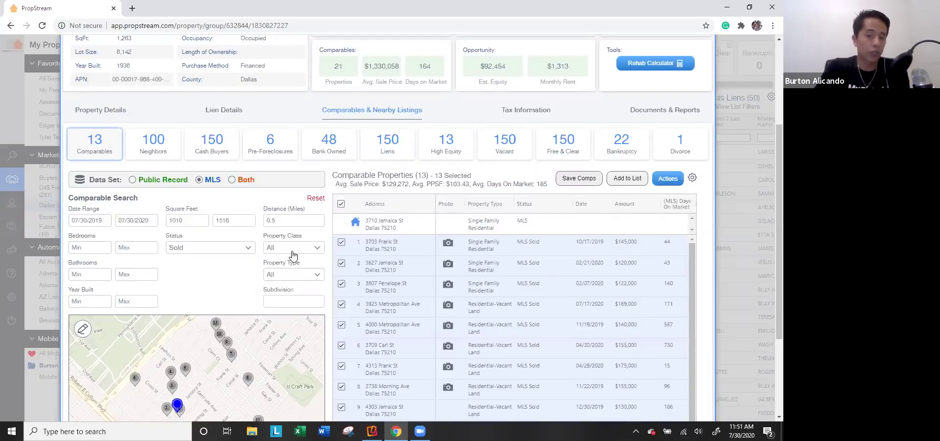
pyautogui.scroll(3, 292, 253)
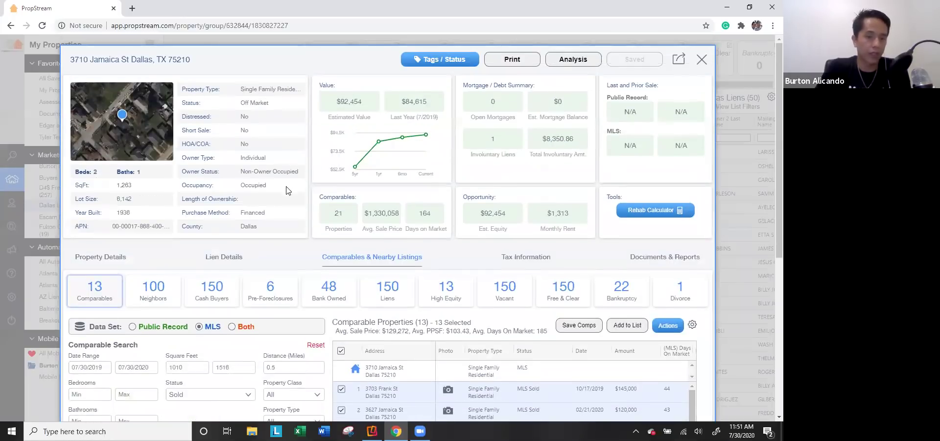
pyautogui.scroll(-4, 288, 190)
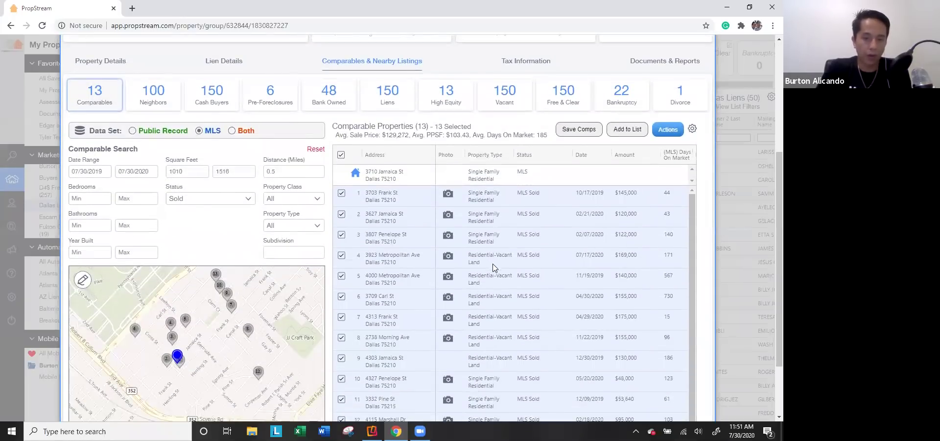
# Step: Restrict comparables to Residential class and Single Family type, leaving 6 sales averaging $97,273
pyautogui.click(288, 199)
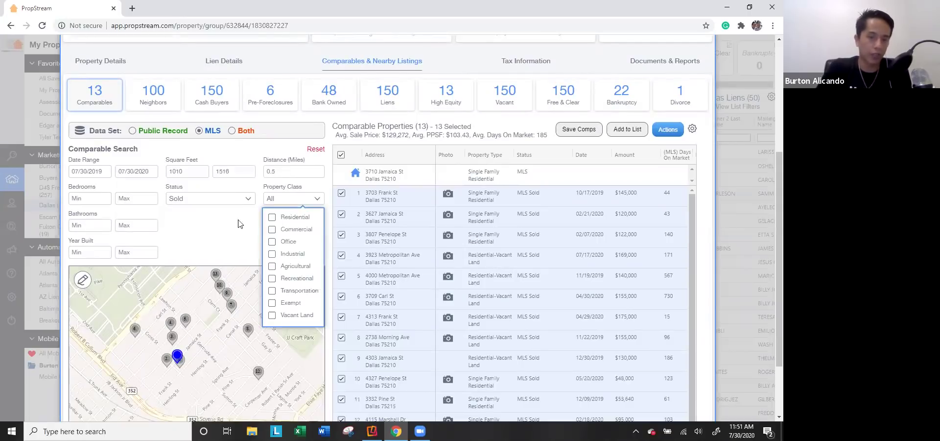
pyautogui.click(271, 217)
pyautogui.click(293, 225)
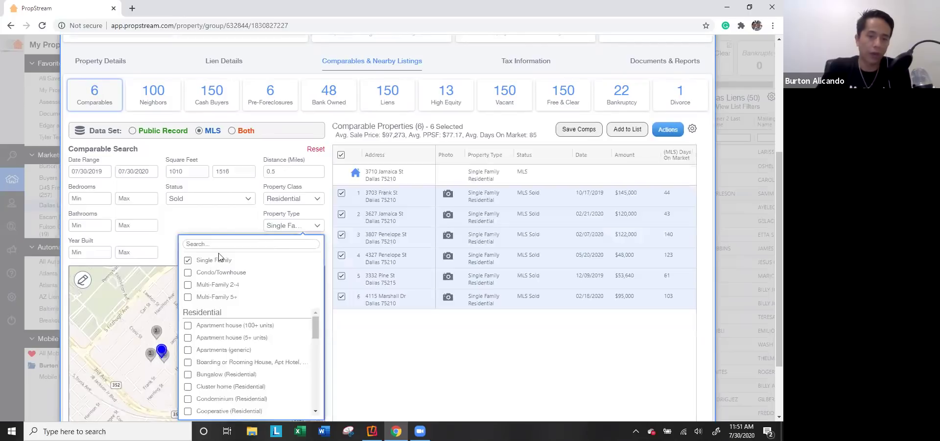
pyautogui.click(224, 226)
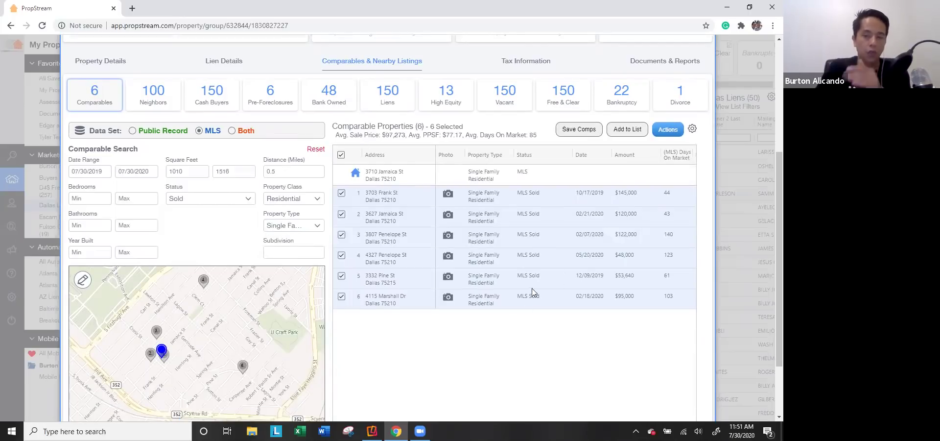
pyautogui.hscroll(2, 539, 294)
pyautogui.hscroll(-2, 583, 340)
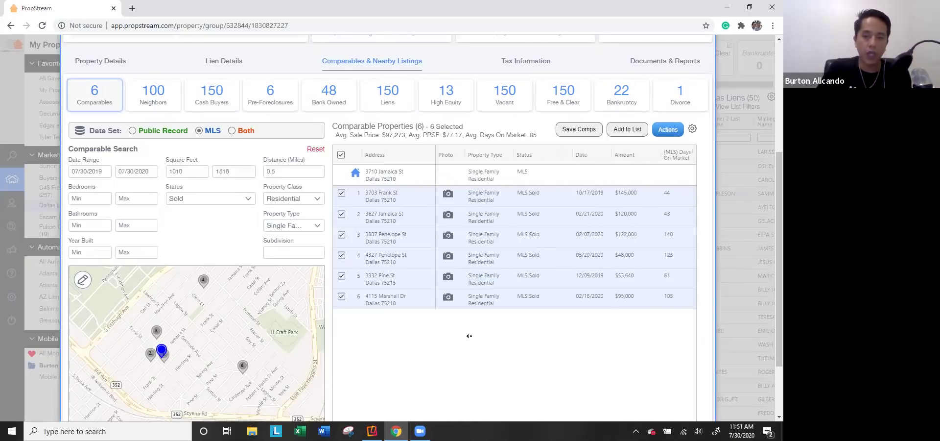
pyautogui.click(448, 196)
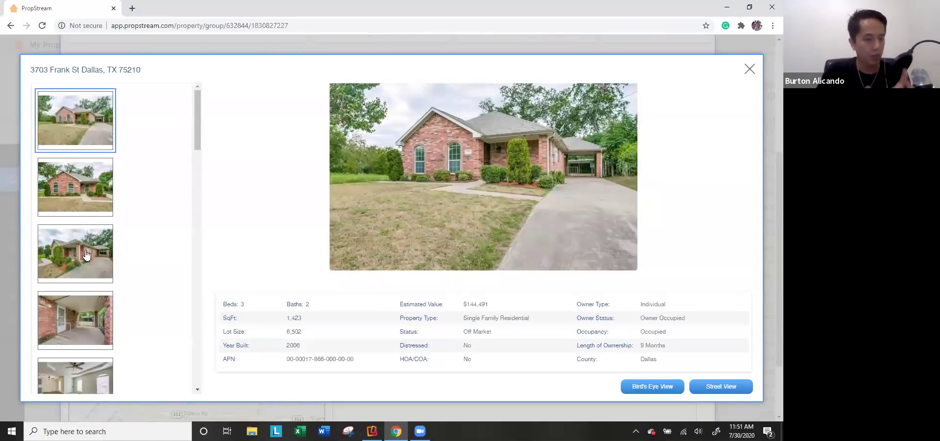
pyautogui.scroll(-3, 87, 254)
pyautogui.click(87, 260)
pyautogui.scroll(-2, 88, 262)
pyautogui.scroll(-3, 86, 258)
pyautogui.click(98, 284)
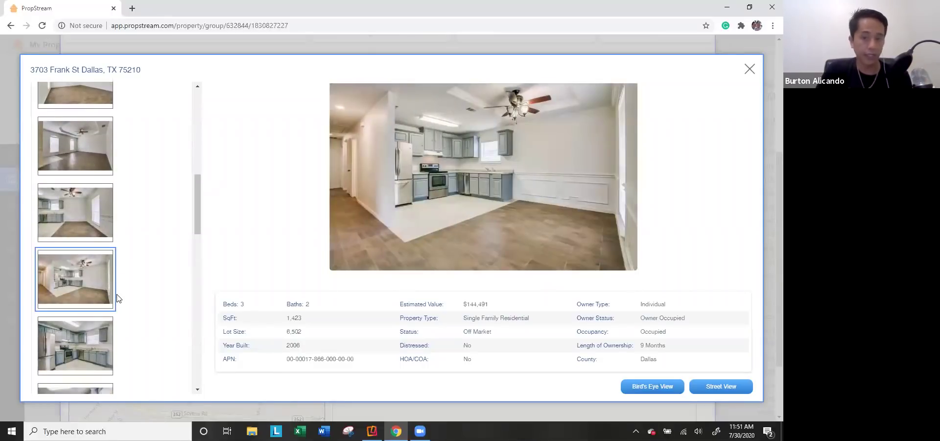
pyautogui.scroll(-2, 117, 297)
pyautogui.click(95, 311)
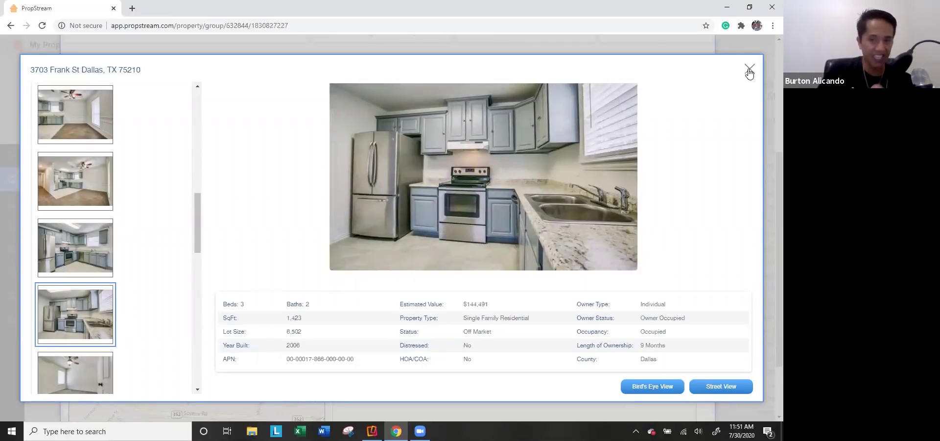
pyautogui.press('Escape')
pyautogui.doubleClick(618, 193)
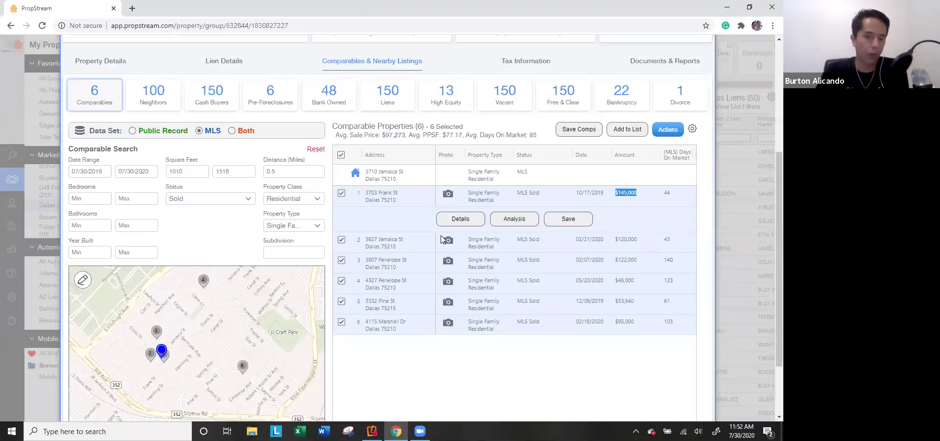
pyautogui.click(448, 242)
pyautogui.click(448, 242)
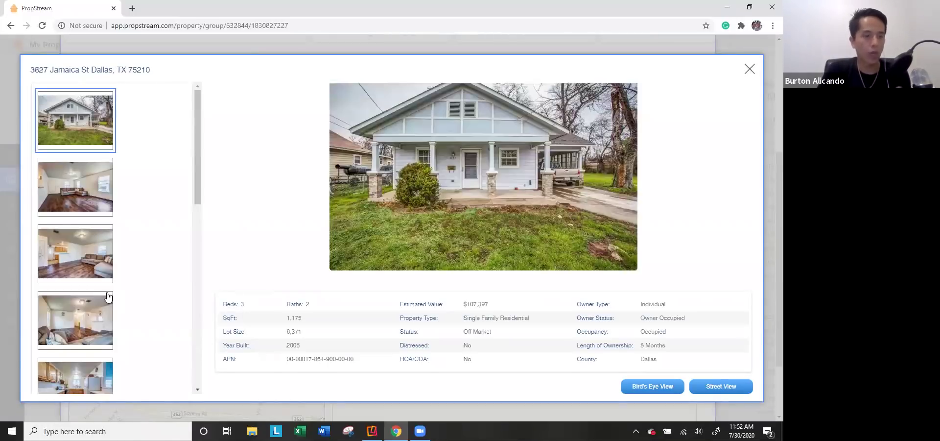
pyautogui.scroll(-2, 98, 274)
pyautogui.click(98, 297)
pyautogui.click(101, 316)
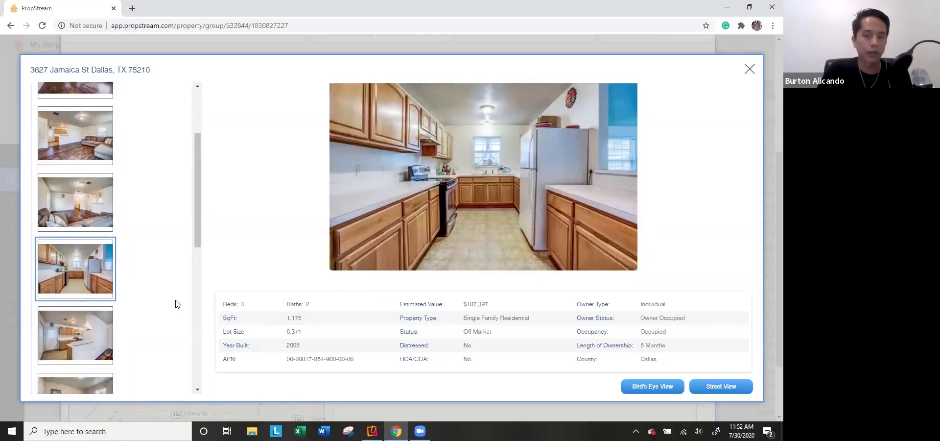
pyautogui.click(750, 70)
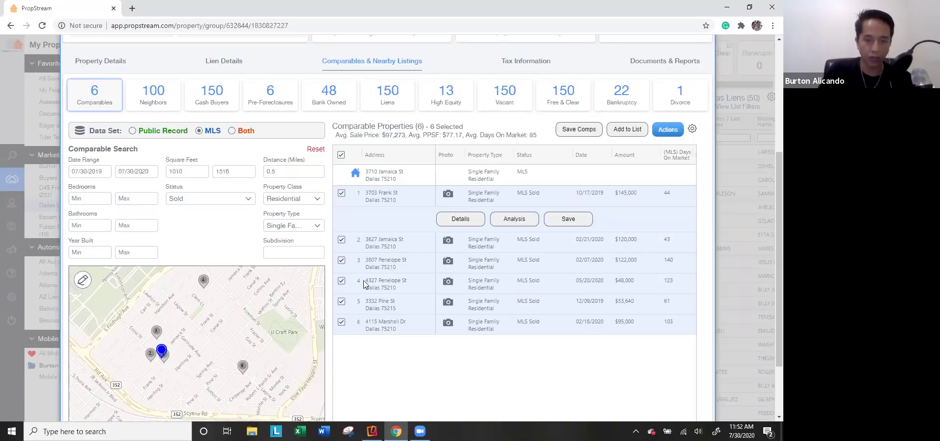
pyautogui.scroll(-1, 400, 381)
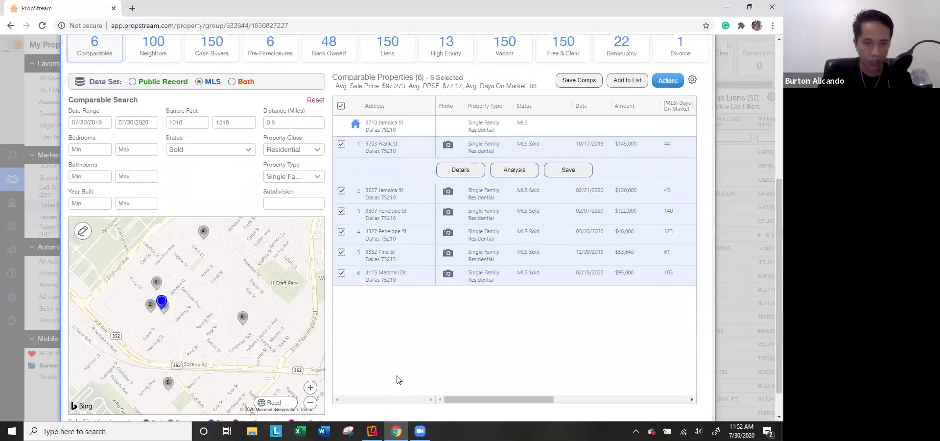
pyautogui.click(342, 232)
pyautogui.click(342, 228)
pyautogui.click(342, 247)
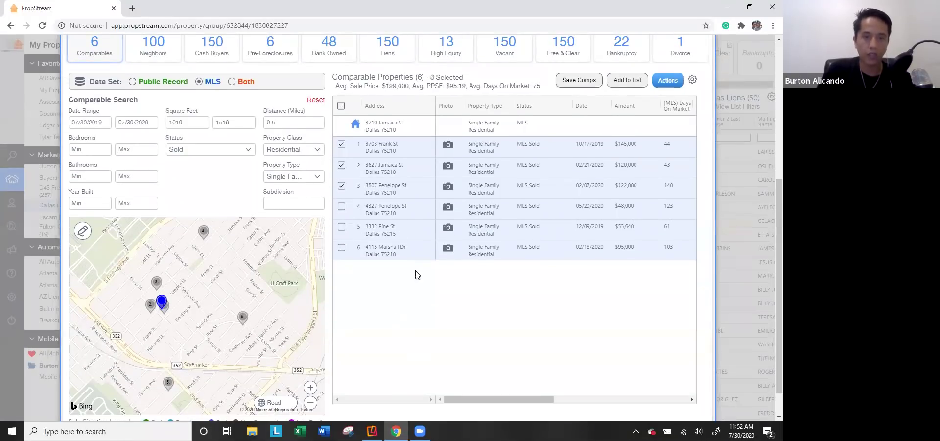
pyautogui.scroll(1, 399, 89)
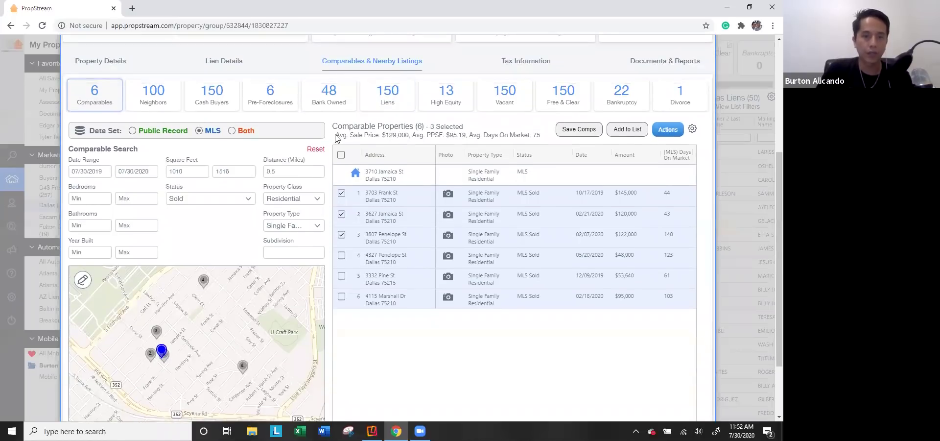
pyautogui.moveTo(383, 133); pyautogui.dragTo(410, 133)
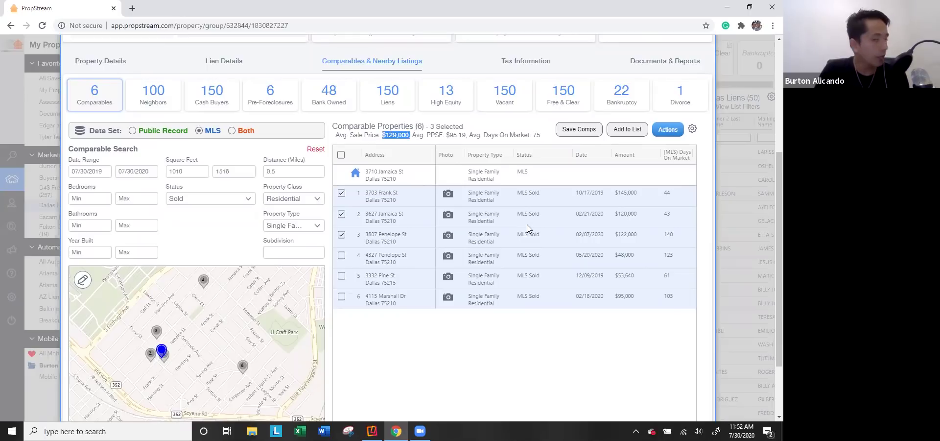
# Step: Save the three-comp search, confirm, and return to the Dallas Liens list
pyautogui.click(579, 129)
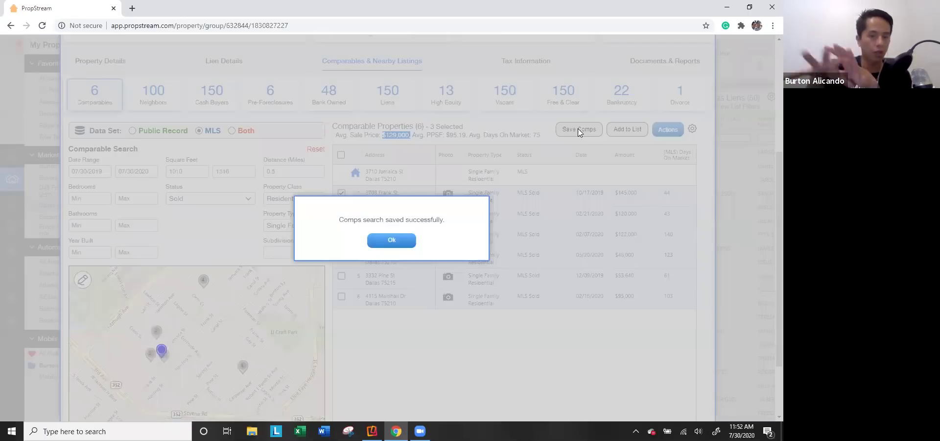
pyautogui.click(392, 240)
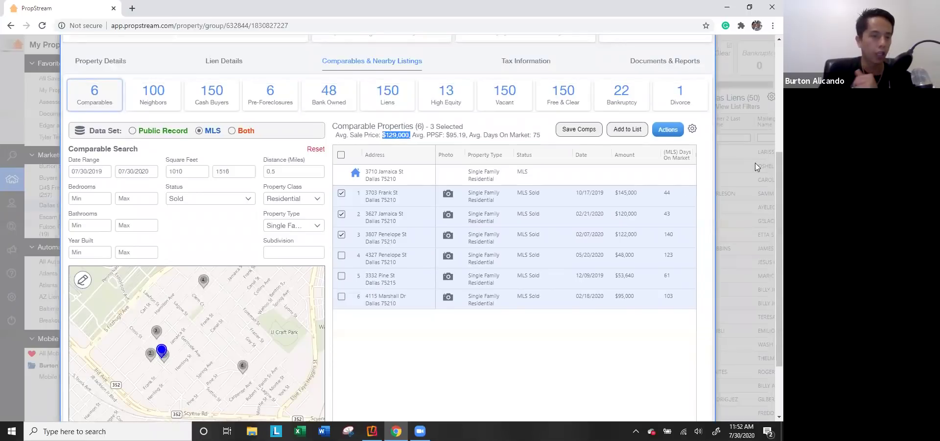
pyautogui.scroll(4, 754, 182)
pyautogui.click(759, 234)
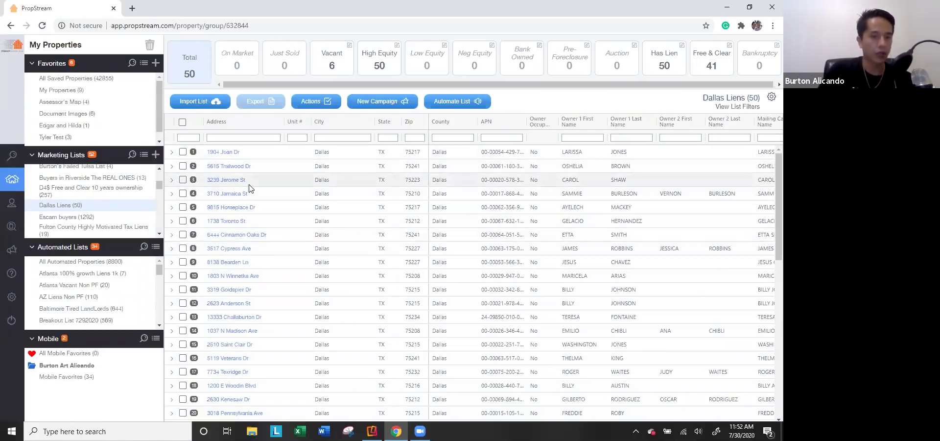
pyautogui.click(240, 193)
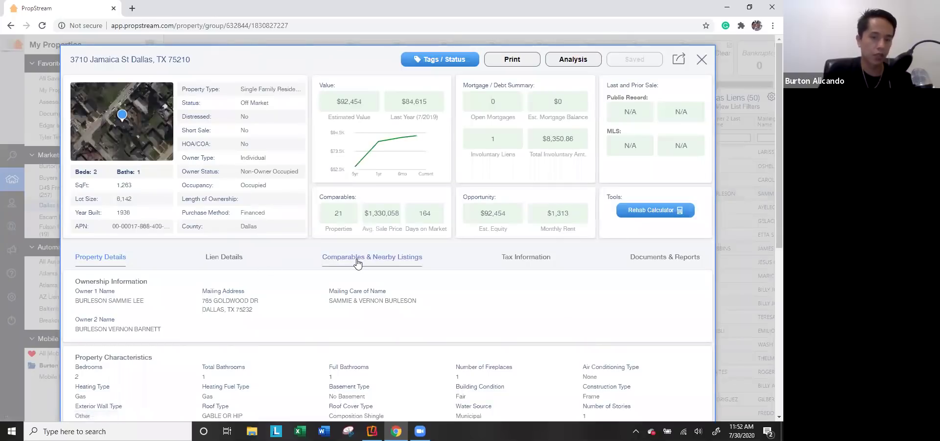
pyautogui.click(358, 257)
pyautogui.scroll(-3, 358, 263)
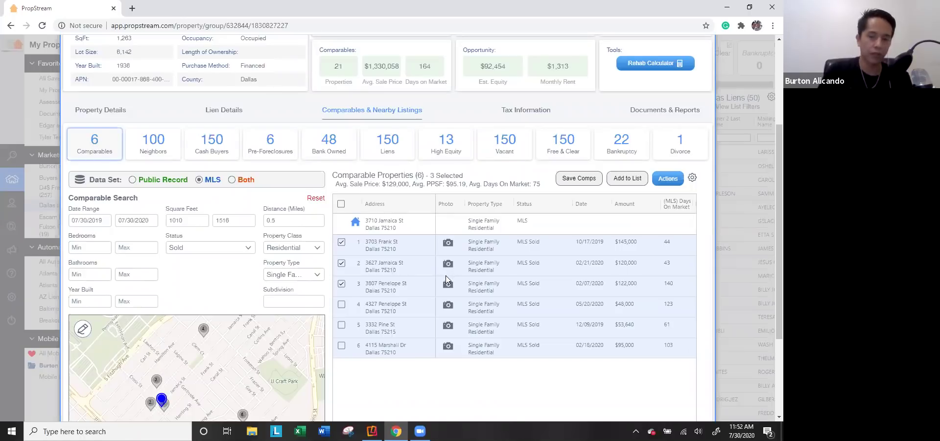
pyautogui.click(674, 182)
pyautogui.click(650, 204)
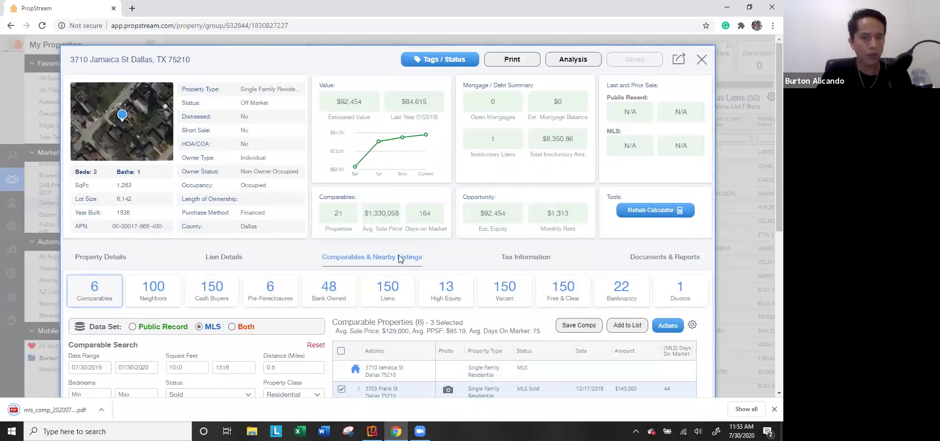
# Step: Review the property's lot size, year built, $8,350.86 involuntary liens and $92,454 estimated equity
pyautogui.moveTo(142, 218); pyautogui.dragTo(120, 214)
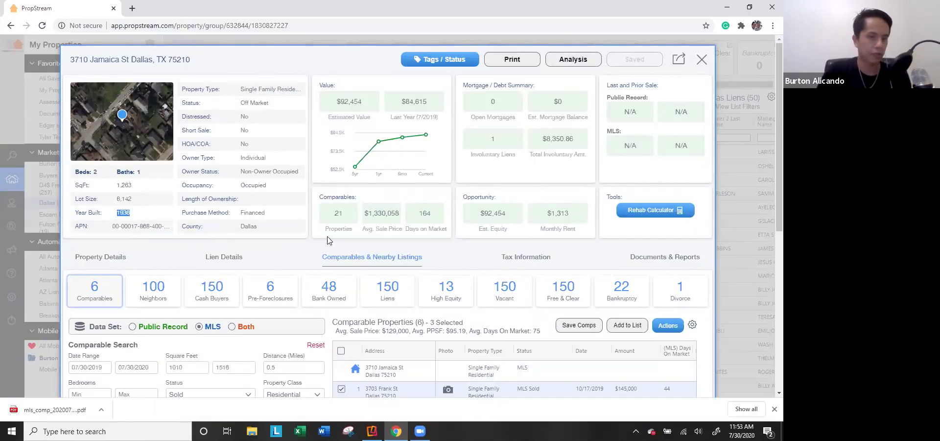
pyautogui.click(297, 171)
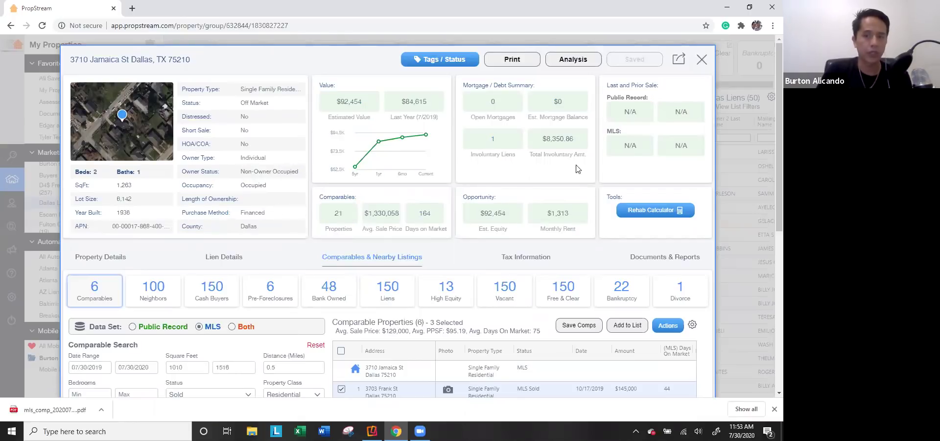
pyautogui.moveTo(585, 140); pyautogui.dragTo(538, 143)
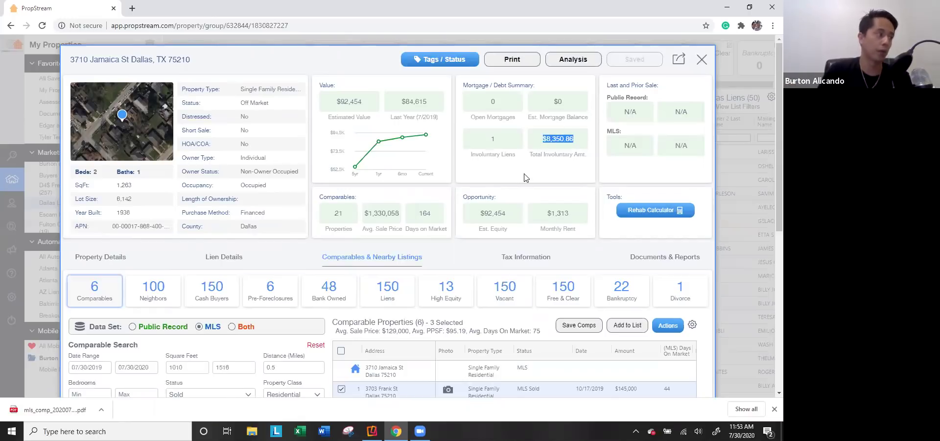
pyautogui.click(509, 236)
pyautogui.doubleClick(483, 213)
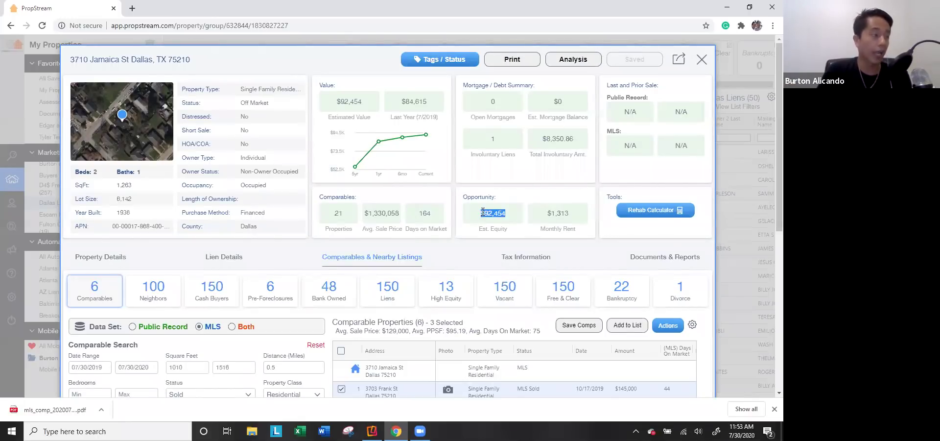
pyautogui.scroll(-1, 349, 312)
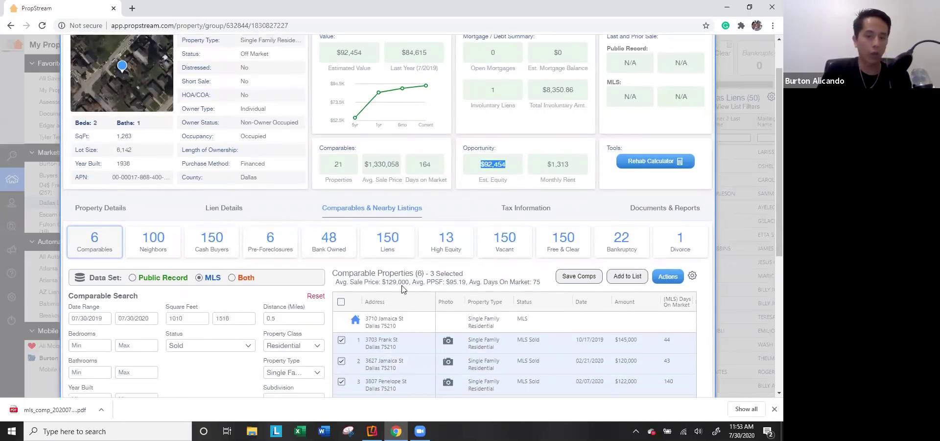
# Step: Open the downloaded MLS comps report PDF and read through its six pages
pyautogui.click(55, 411)
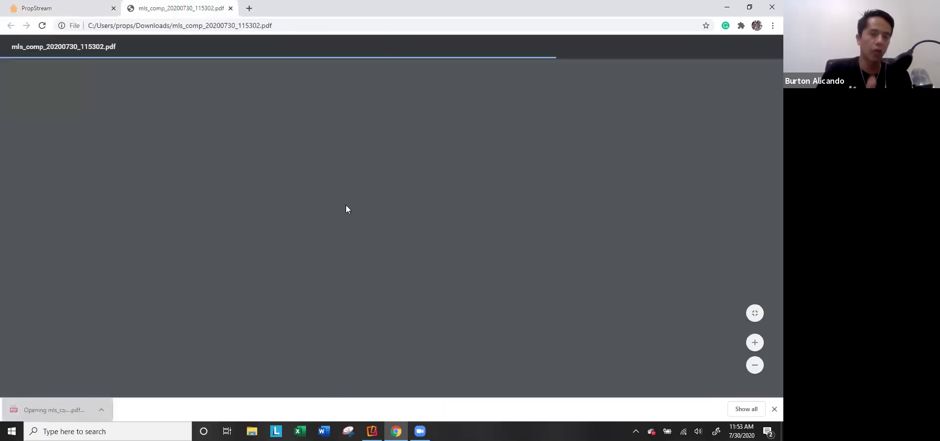
pyautogui.scroll(-1, 377, 213)
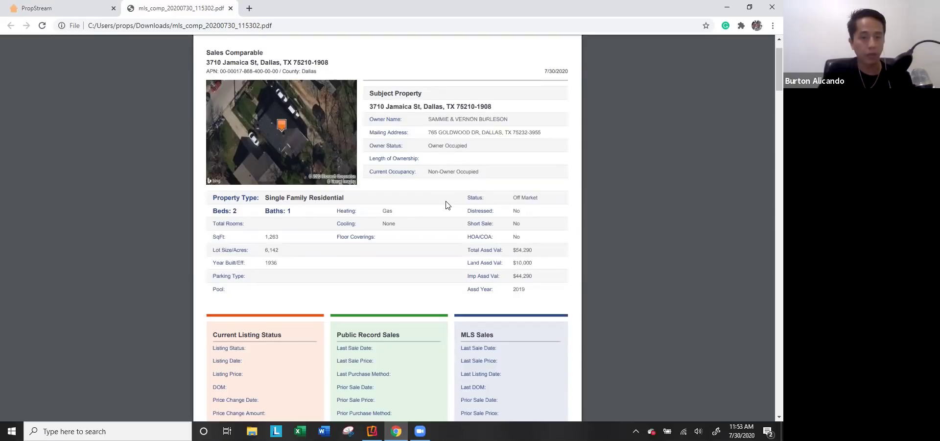
pyautogui.scroll(-5, 446, 205)
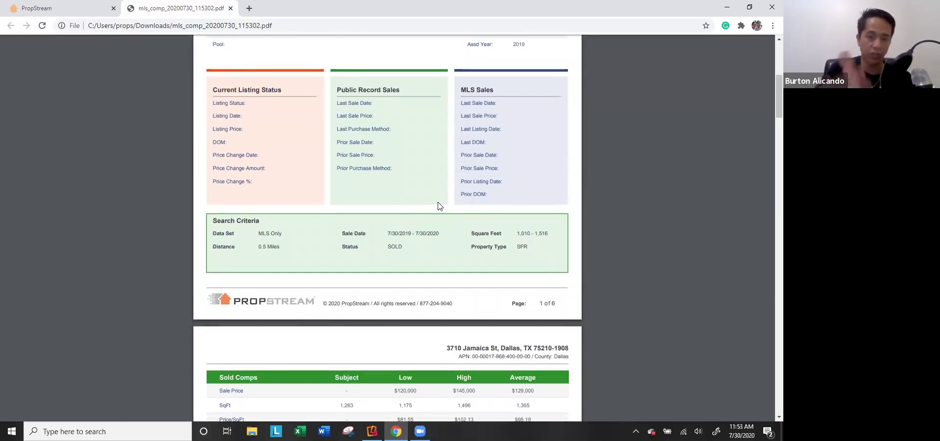
pyautogui.scroll(-1, 397, 232)
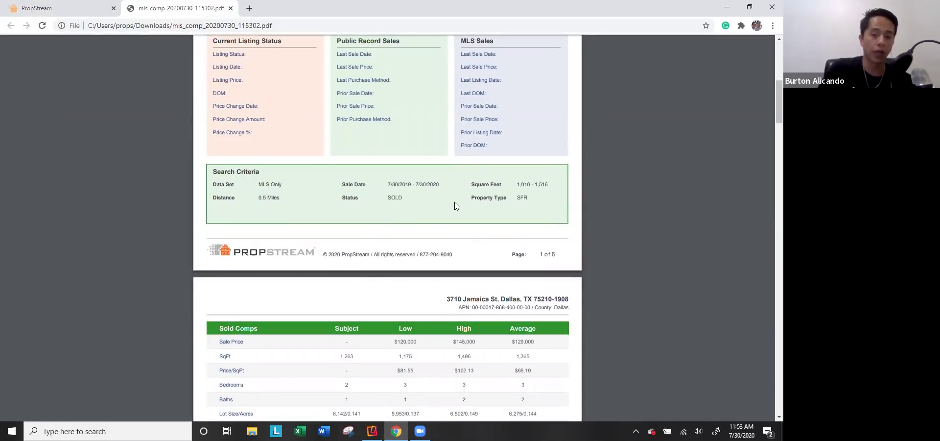
pyautogui.scroll(-2, 436, 221)
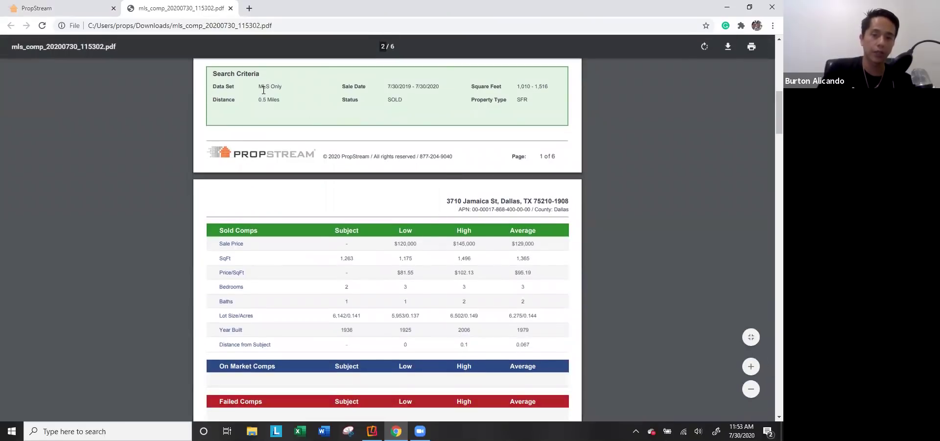
pyautogui.scroll(-2, 556, 228)
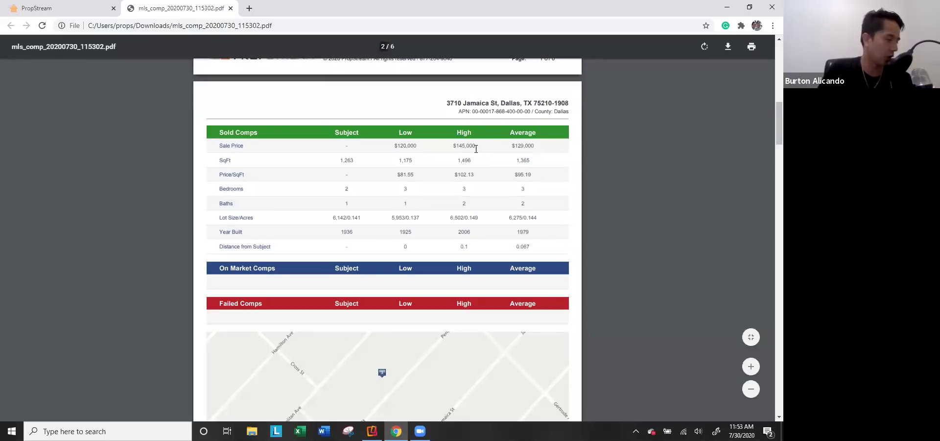
pyautogui.scroll(-3, 543, 157)
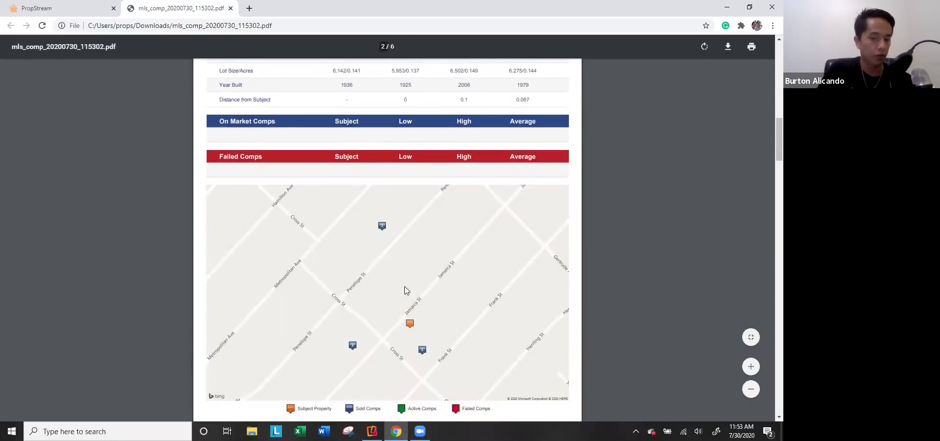
pyautogui.scroll(-1, 411, 313)
pyautogui.scroll(-7, 412, 274)
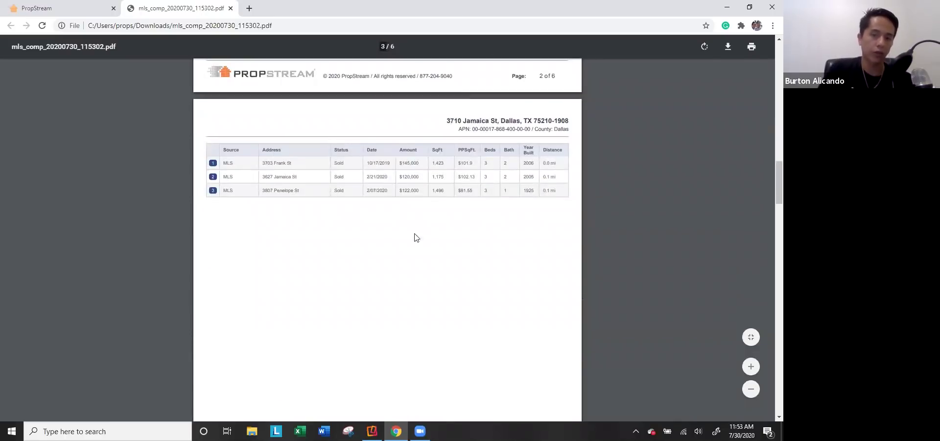
pyautogui.scroll(-10, 411, 249)
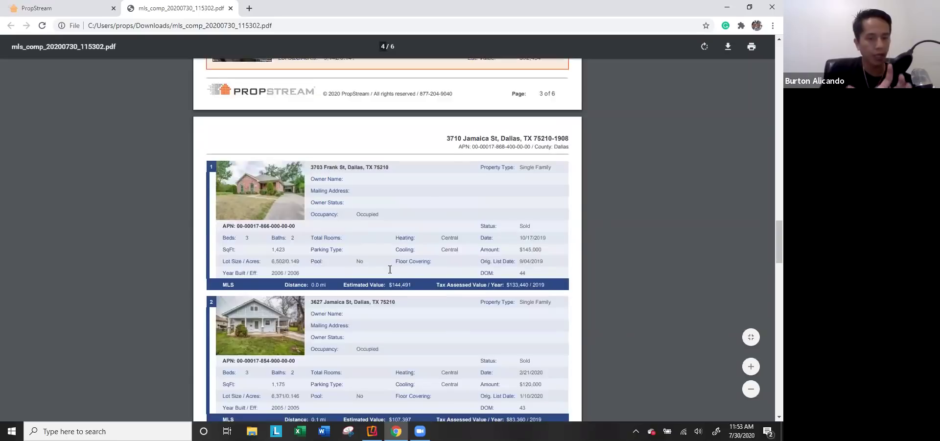
pyautogui.scroll(-3, 390, 269)
# Step: Revisit earlier report pages, then close the PDF tab back to PropStream
pyautogui.scroll(1, 287, 178)
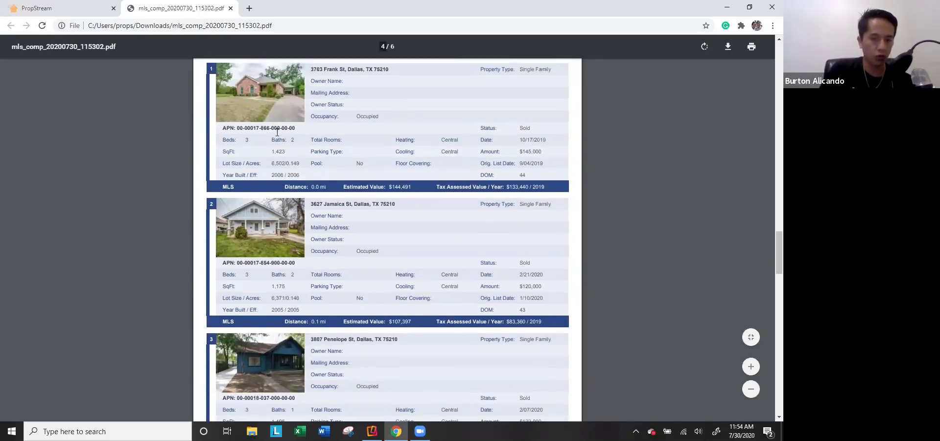
pyautogui.scroll(-11, 285, 237)
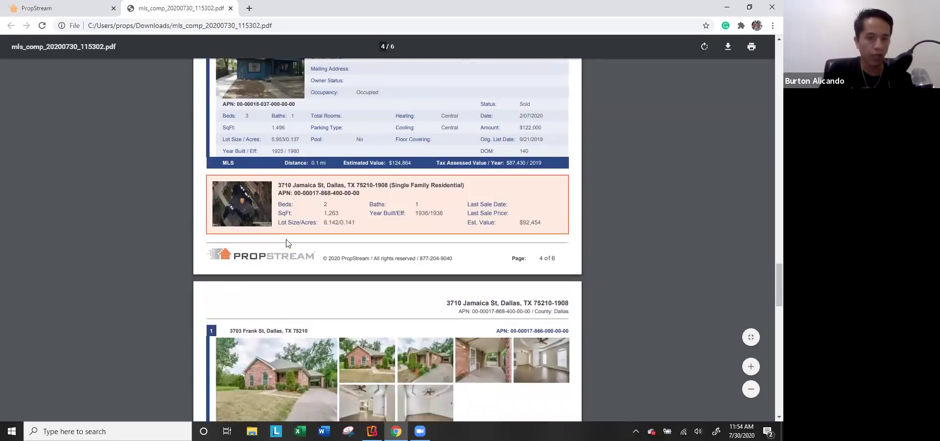
pyautogui.scroll(-5, 358, 286)
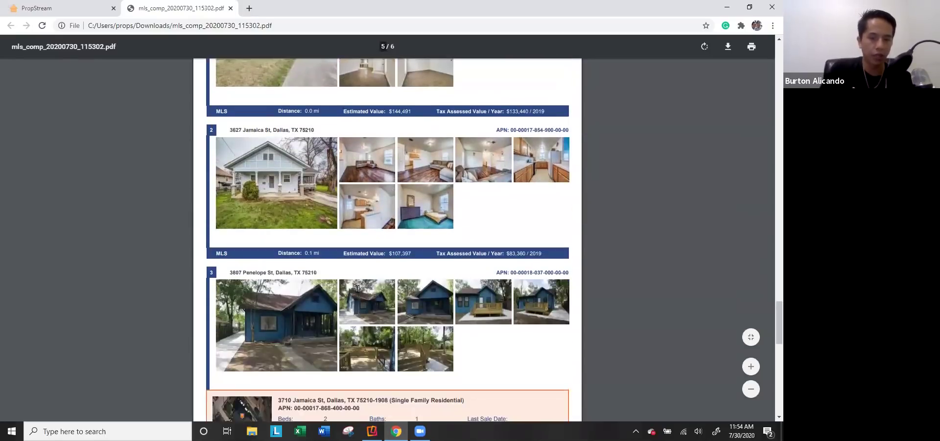
pyautogui.scroll(3, 404, 275)
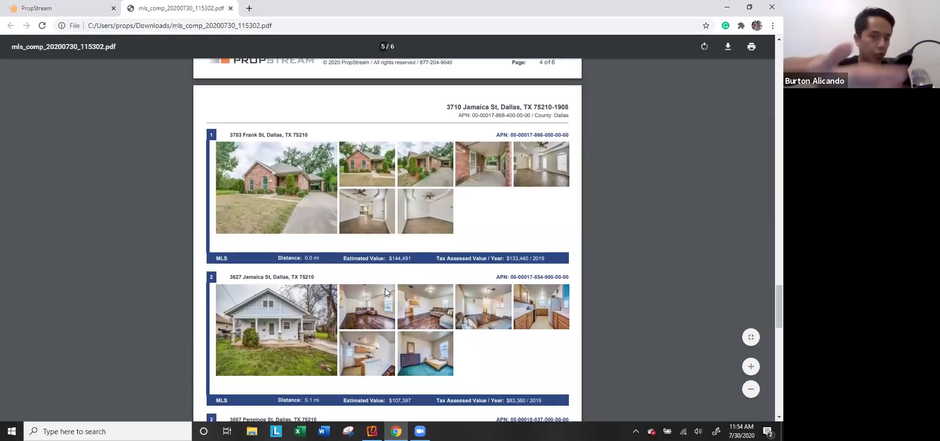
pyautogui.scroll(10, 384, 288)
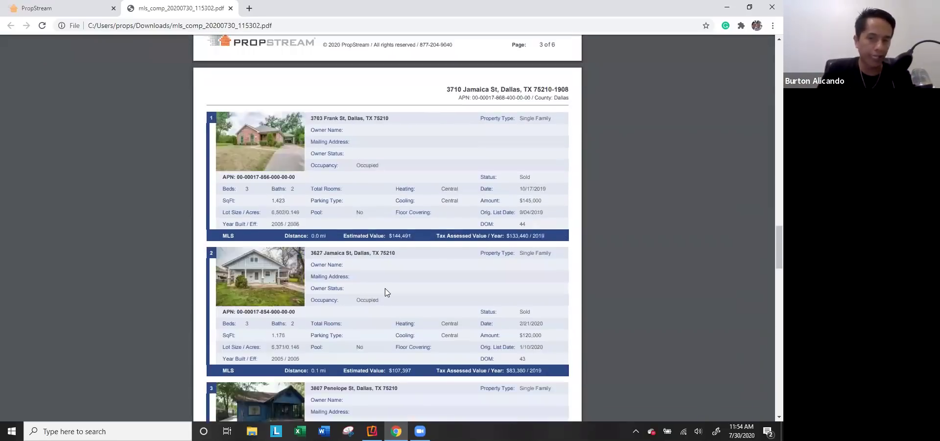
pyautogui.scroll(10, 378, 300)
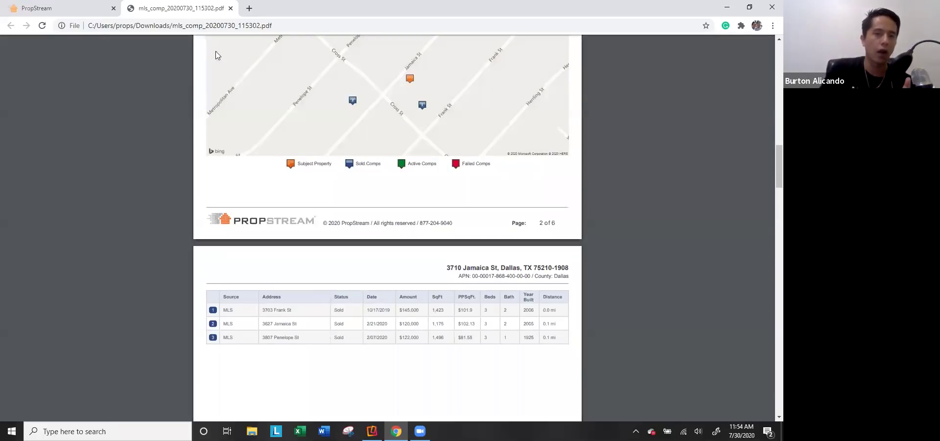
pyautogui.click(230, 8)
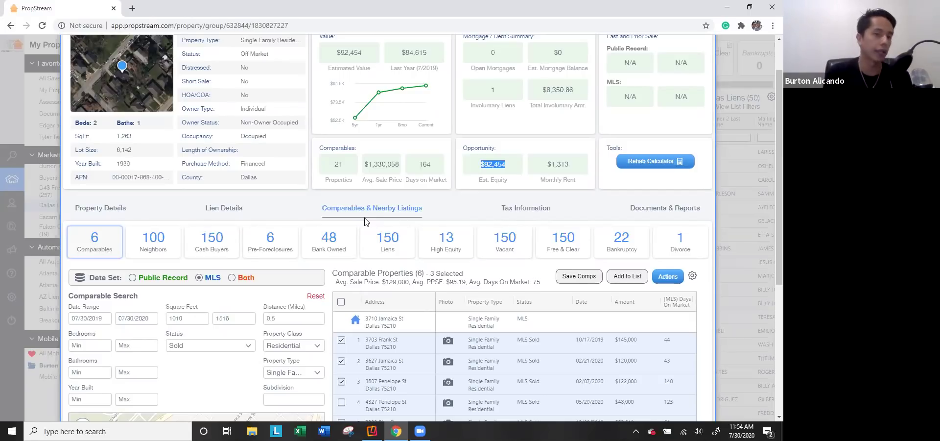
# Step: Close the property details and go to the Search map page
pyautogui.click(732, 138)
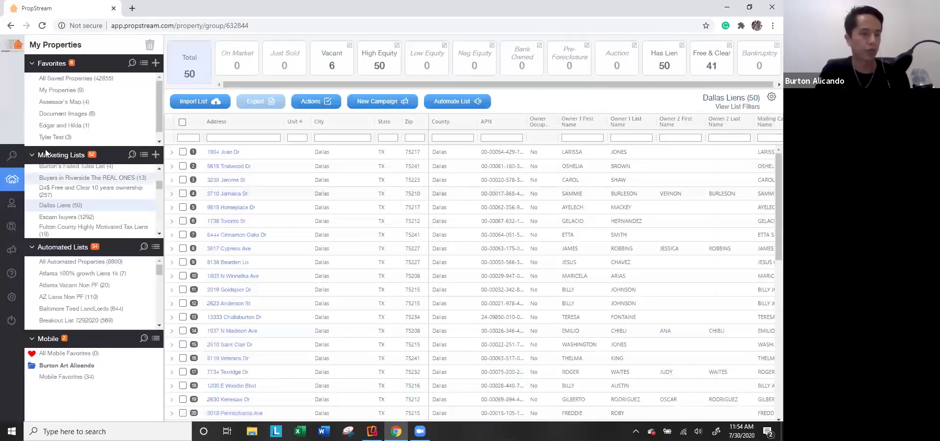
pyautogui.click(38, 157)
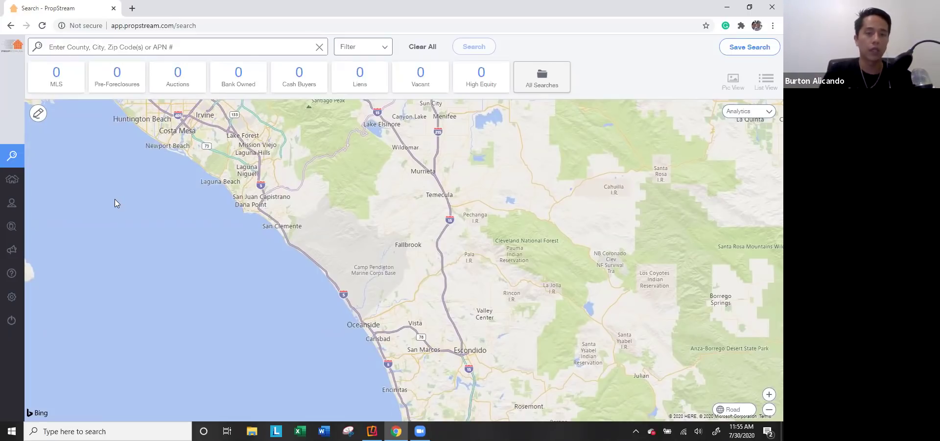
# Step: Check Add-on Services in account settings, then open My Properties showing 42,855 saved properties
pyautogui.click(19, 302)
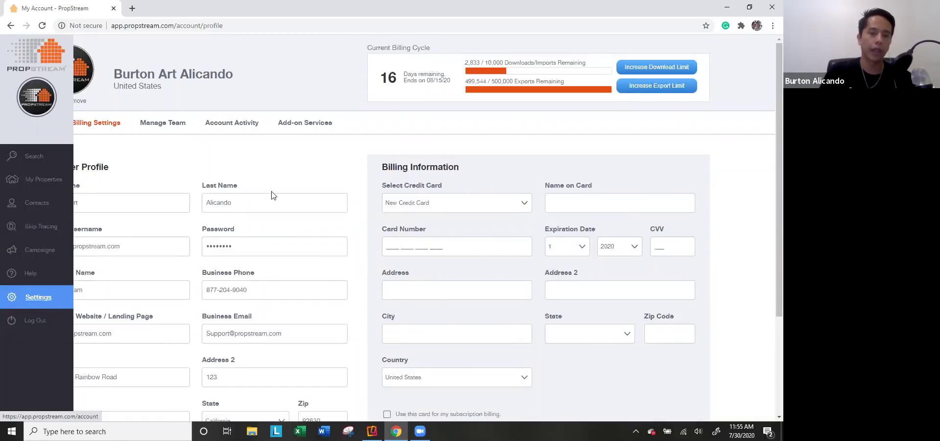
pyautogui.click(305, 125)
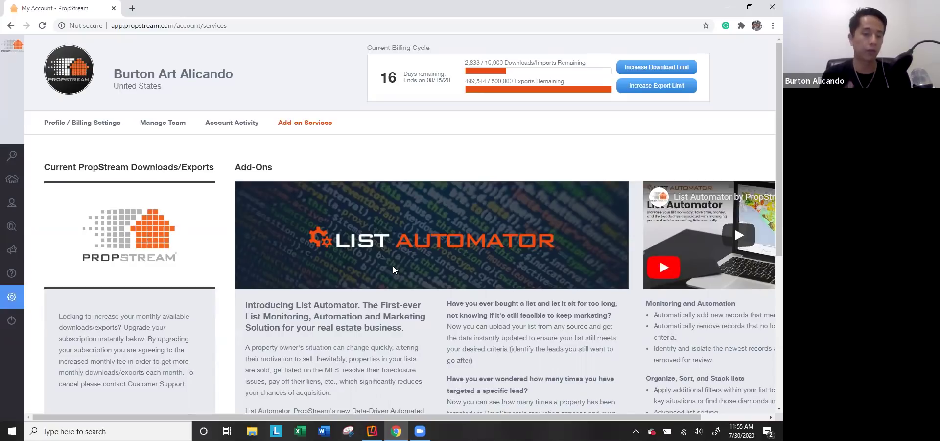
pyautogui.click(12, 185)
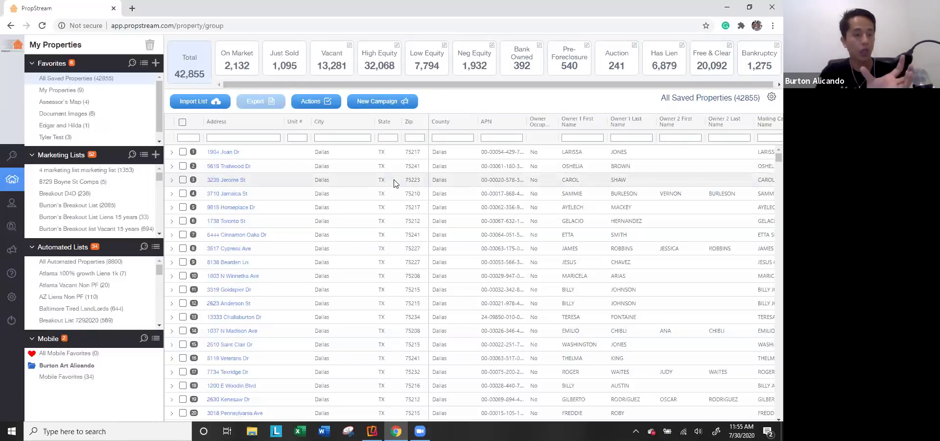
# Step: Open Dallas Liens (50), filter to its 6 vacant properties, and view the list's search filters
pyautogui.scroll(-1, 98, 205)
pyautogui.scroll(-1, 97, 207)
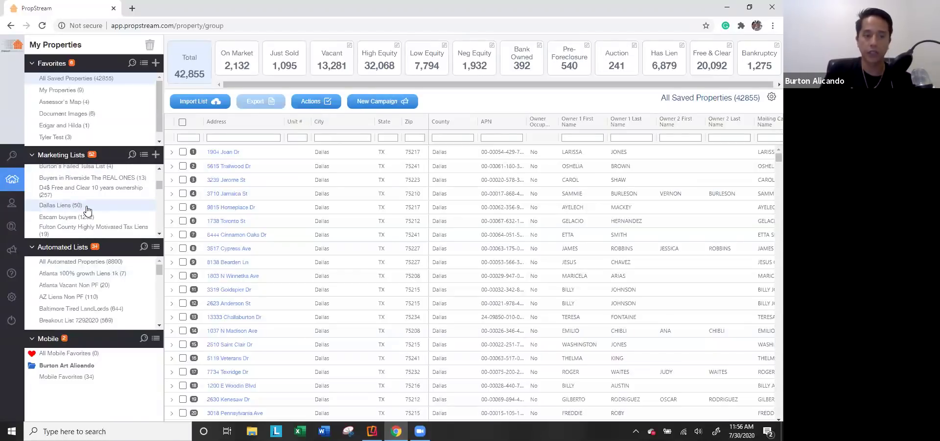
pyautogui.click(86, 207)
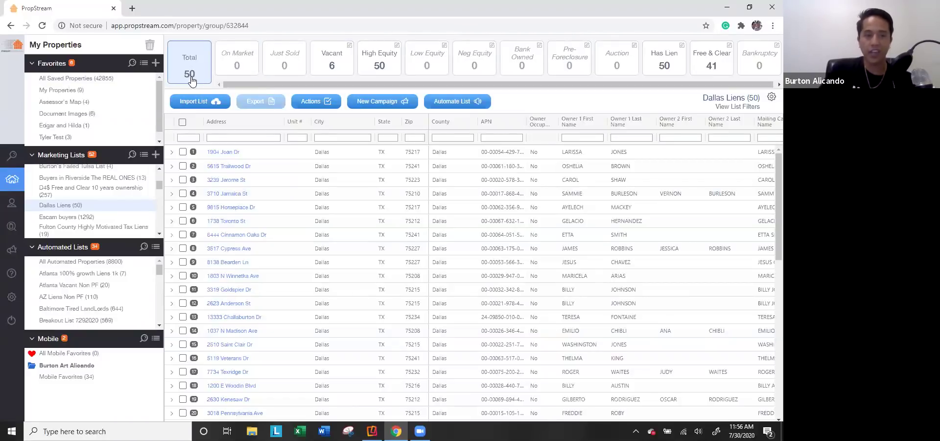
pyautogui.click(335, 69)
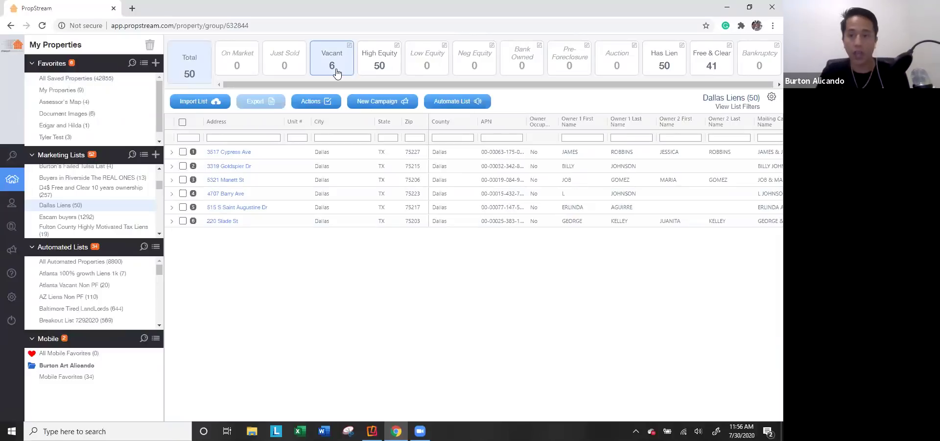
pyautogui.click(729, 108)
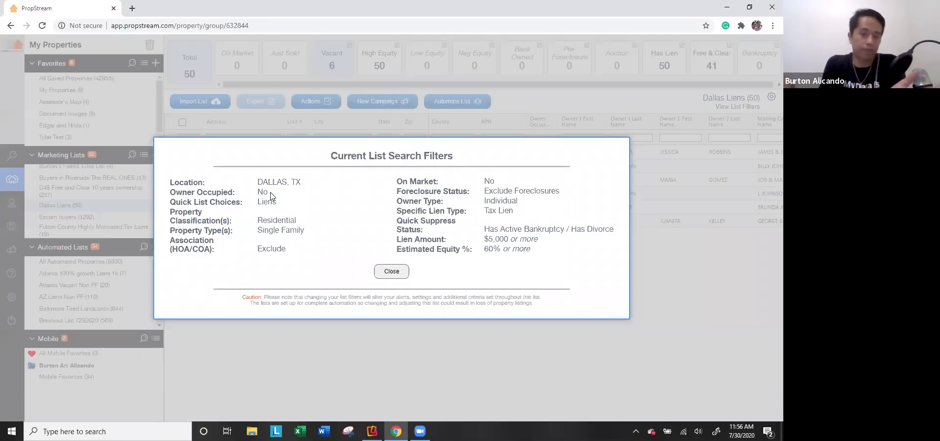
# Step: Close the Current List Search Filters dialog, returning to the 6 vacant Dallas Liens properties
pyautogui.click(393, 273)
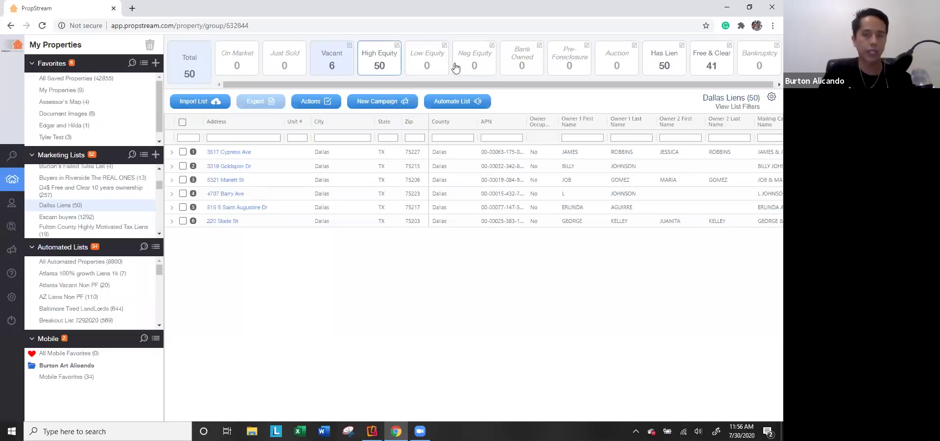
# Step: Filter the Dallas Liens list to its Free & Clear properties and scroll through them
pyautogui.click(713, 71)
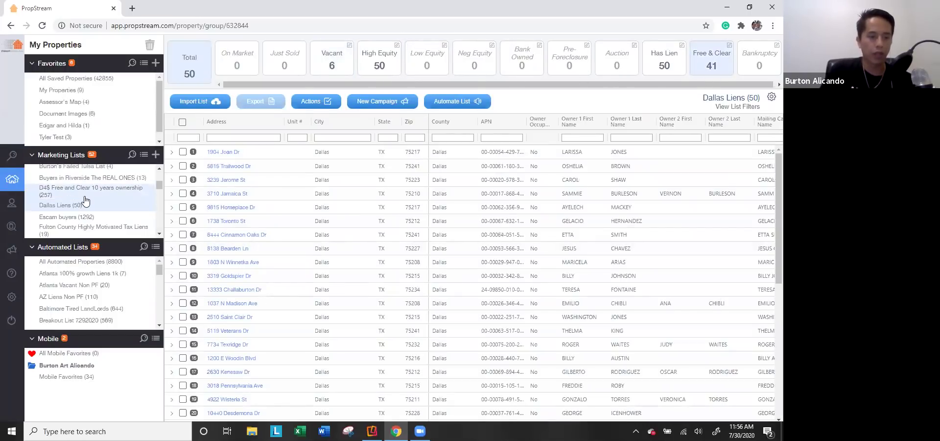
pyautogui.scroll(-3, 84, 199)
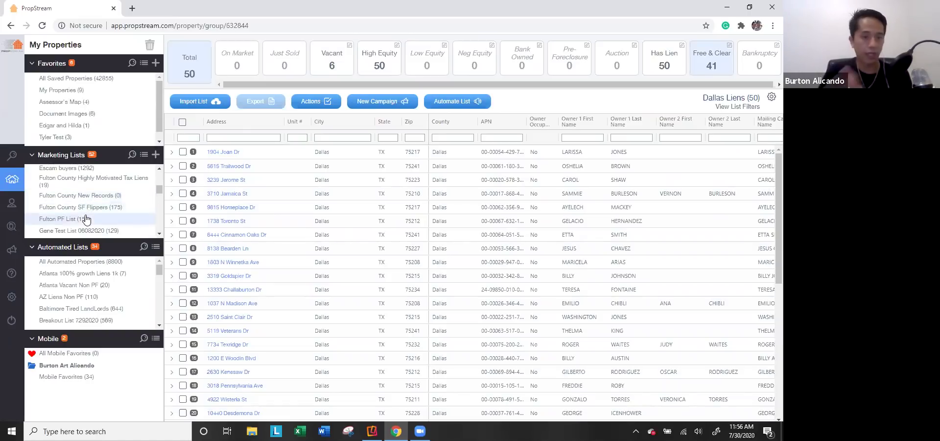
pyautogui.scroll(-4, 103, 201)
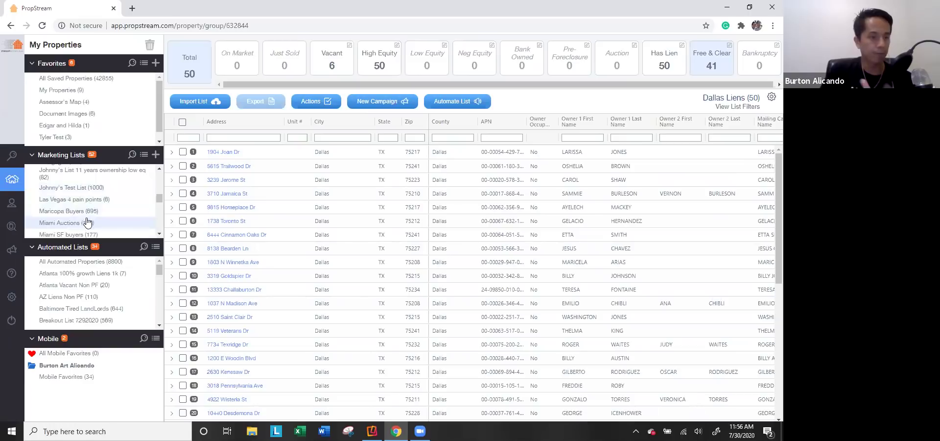
# Step: Open the Maricopa Buyers list, then switch to All Saved Properties (42,855 properties)
pyautogui.click(91, 211)
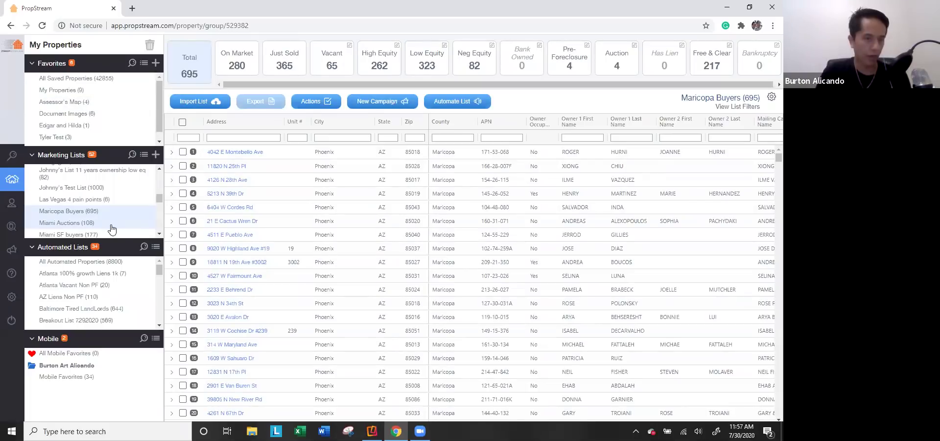
pyautogui.scroll(1, 123, 226)
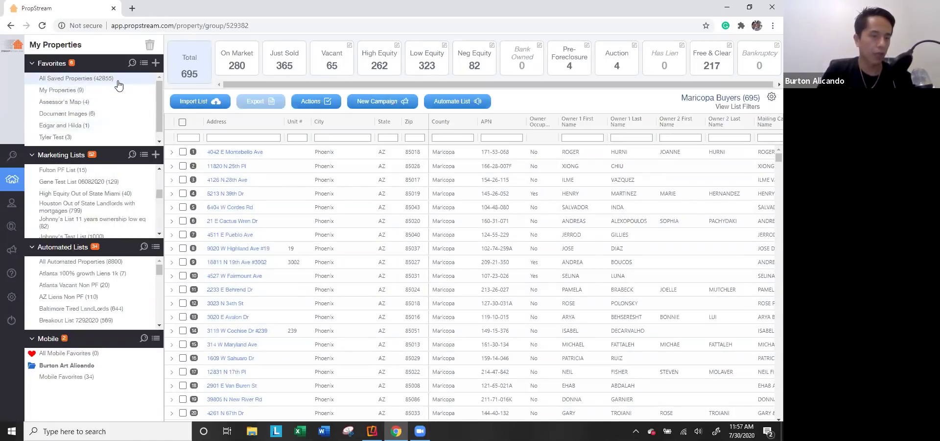
pyautogui.click(118, 86)
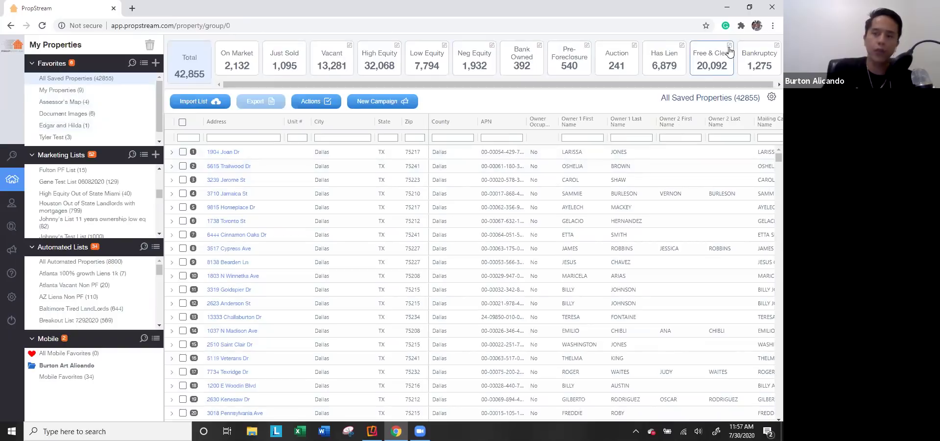
# Step: Edit the Free & Clear tile's filters: Owner Occupied No, Occupied, On Market No
pyautogui.click(714, 63)
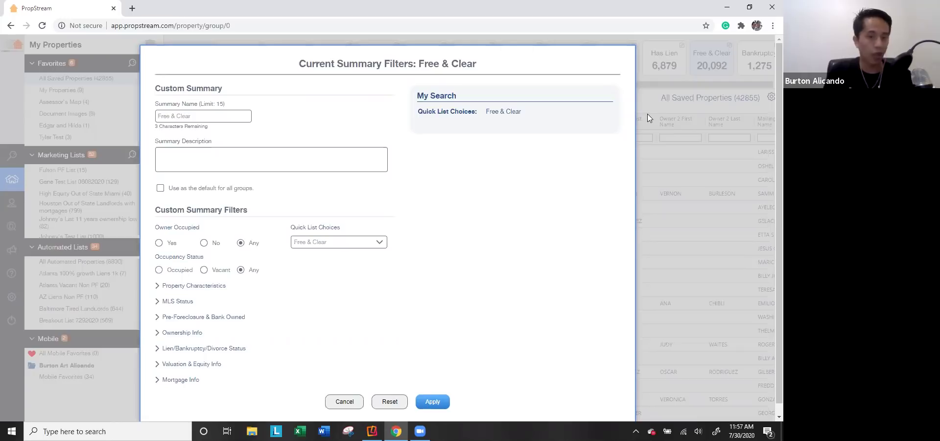
pyautogui.click(205, 243)
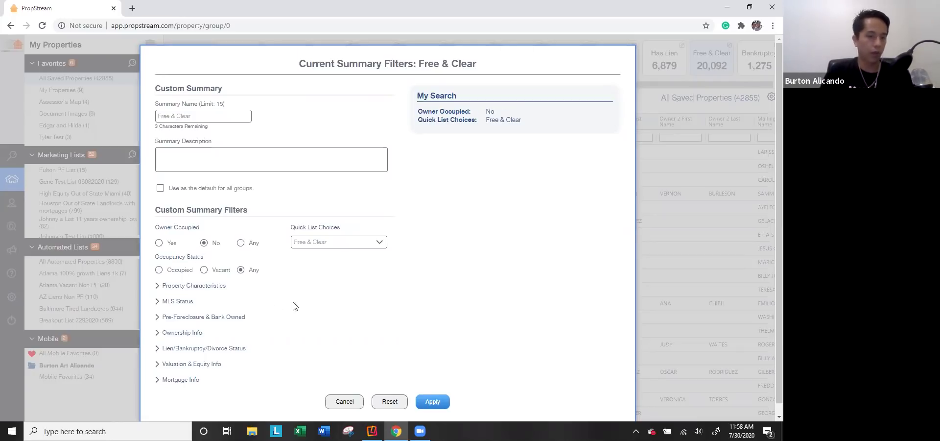
pyautogui.click(181, 271)
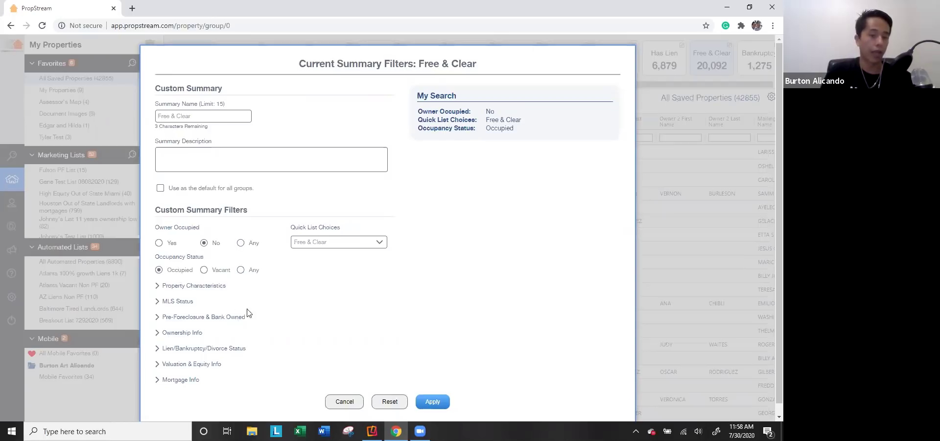
pyautogui.click(188, 303)
pyautogui.click(312, 327)
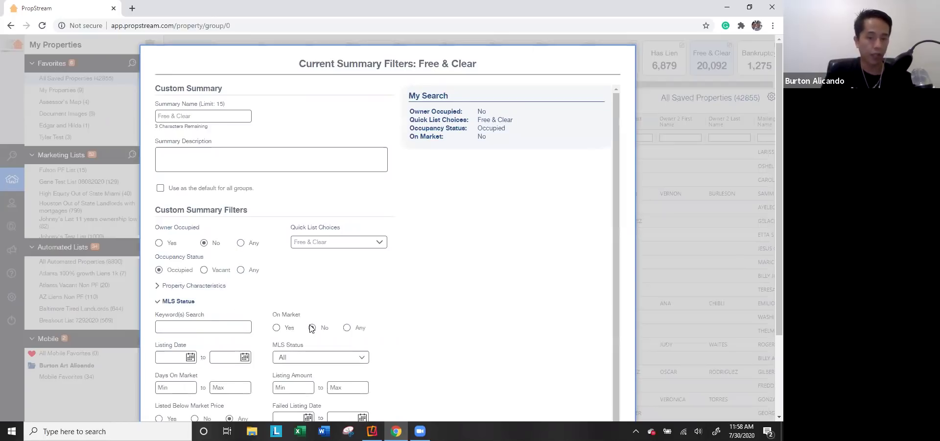
pyautogui.click(196, 301)
# Step: Limit to Individual owners with at least 10 years of ownership and apply the filters
pyautogui.click(185, 332)
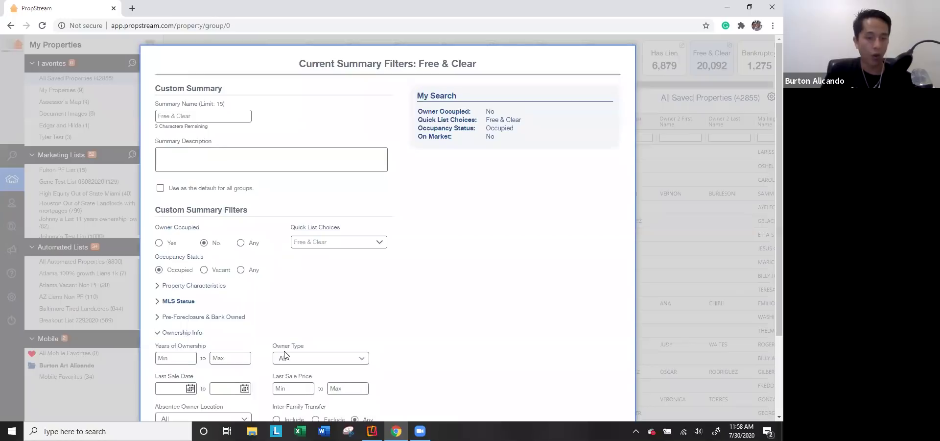
pyautogui.click(307, 361)
pyautogui.click(328, 377)
pyautogui.click(183, 357)
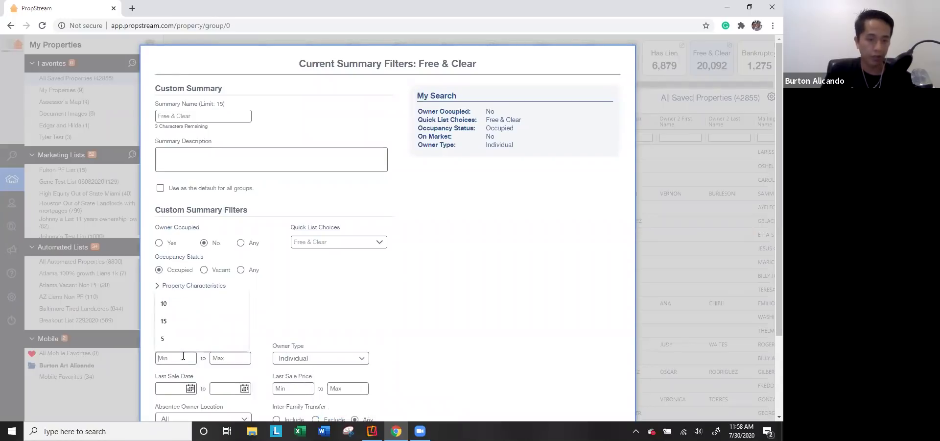
pyautogui.write('10')
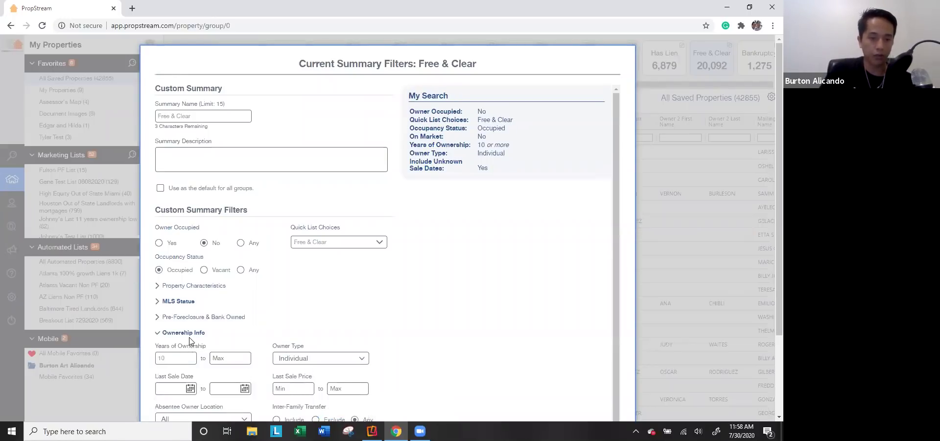
pyautogui.click(191, 332)
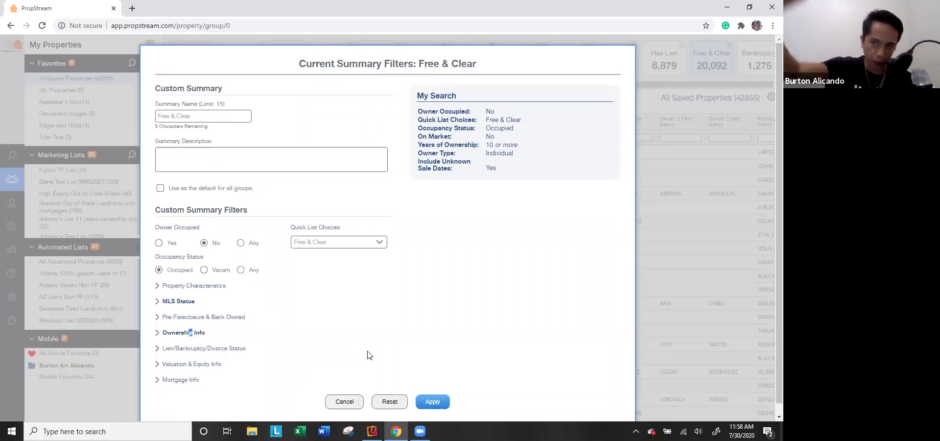
pyautogui.click(431, 403)
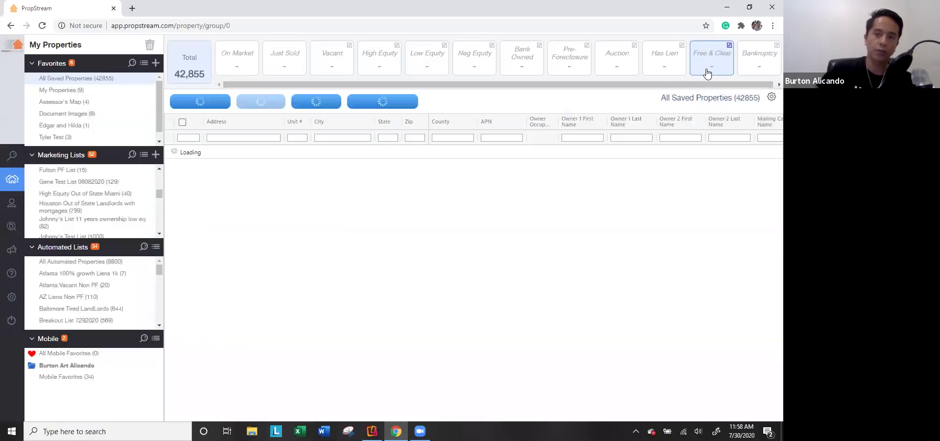
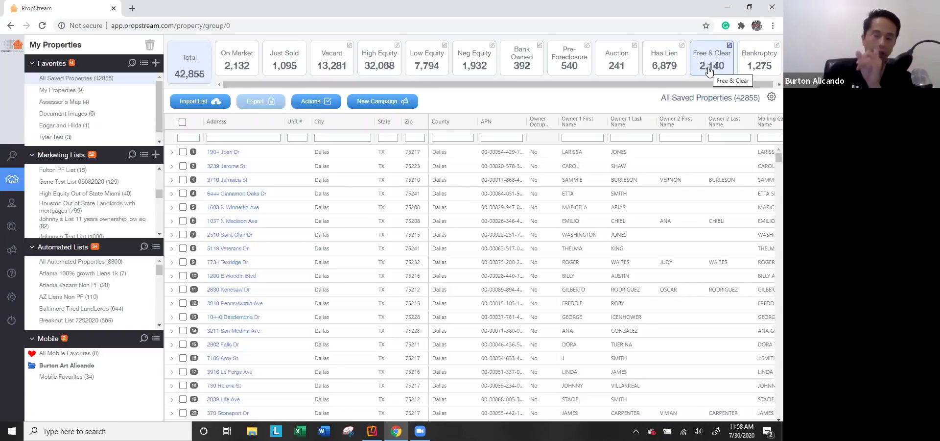
# Step: Check the Free & Clear card's filters without changing them, then select all 2,140 listed properties
pyautogui.click(729, 46)
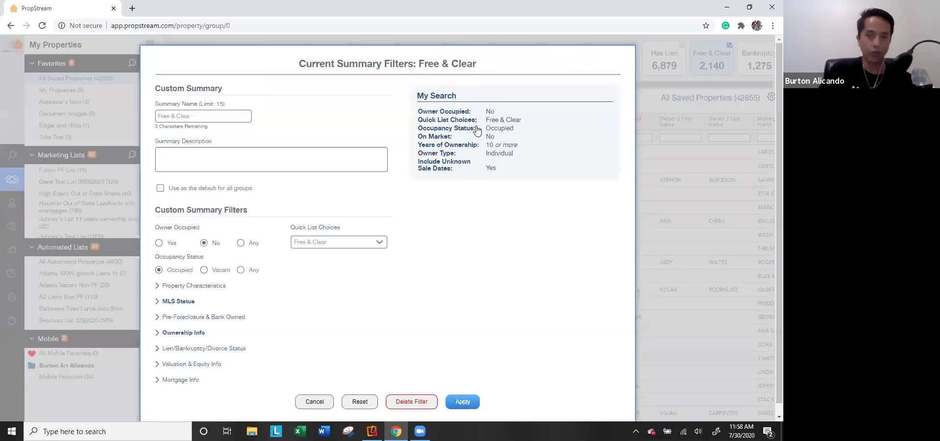
pyautogui.click(314, 402)
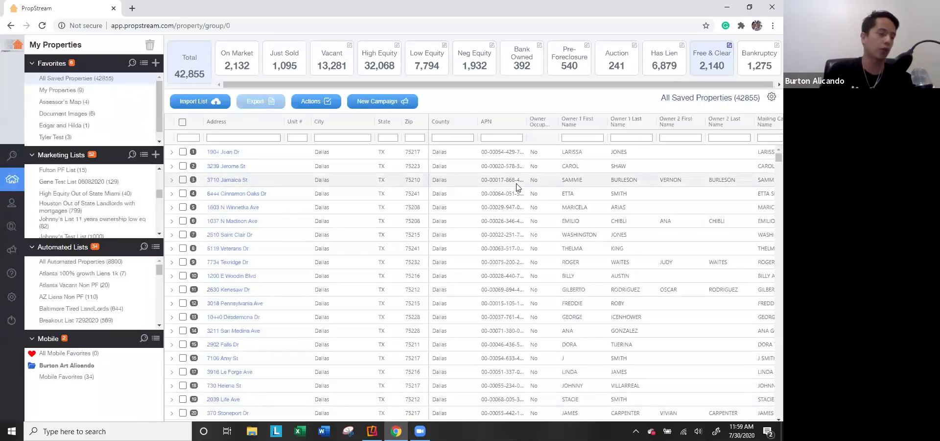
pyautogui.click(182, 121)
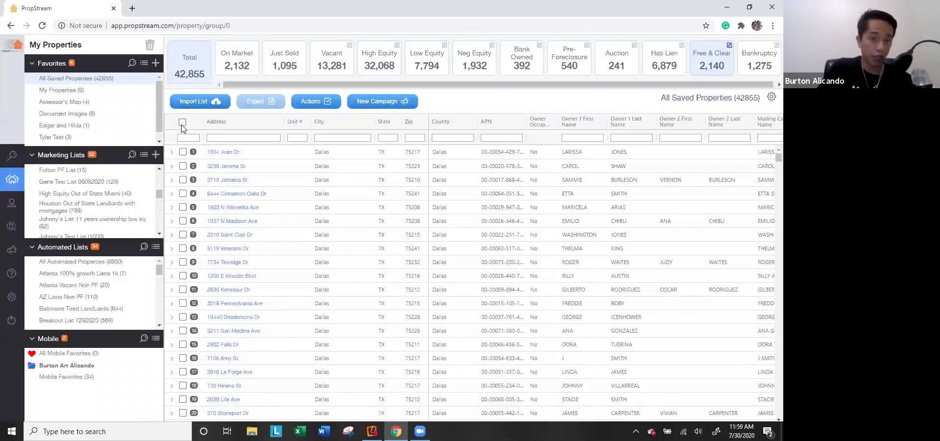
# Step: Use Actions > Add to Marketing List to put the 2,140 selected properties into a new list 'Free 10'
pyautogui.click(308, 103)
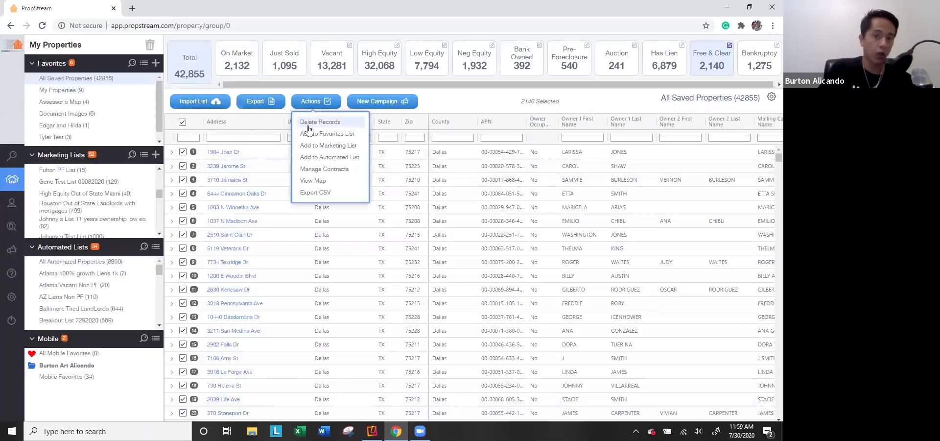
pyautogui.click(321, 147)
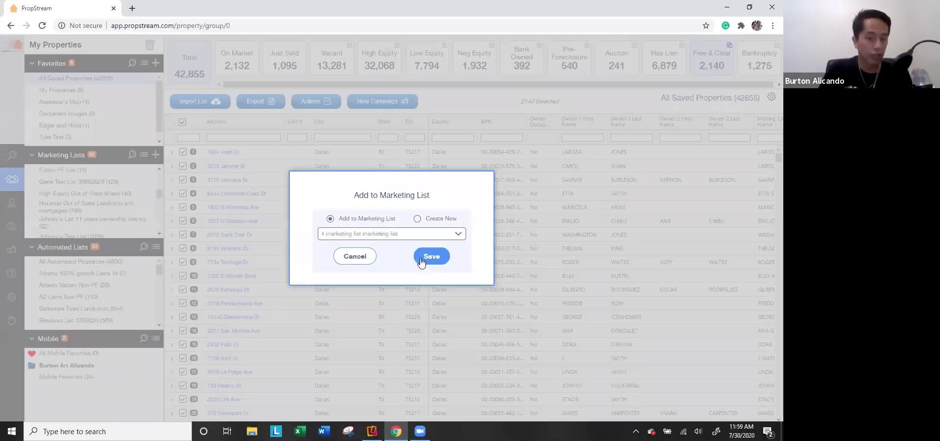
pyautogui.click(419, 219)
pyautogui.click(399, 234)
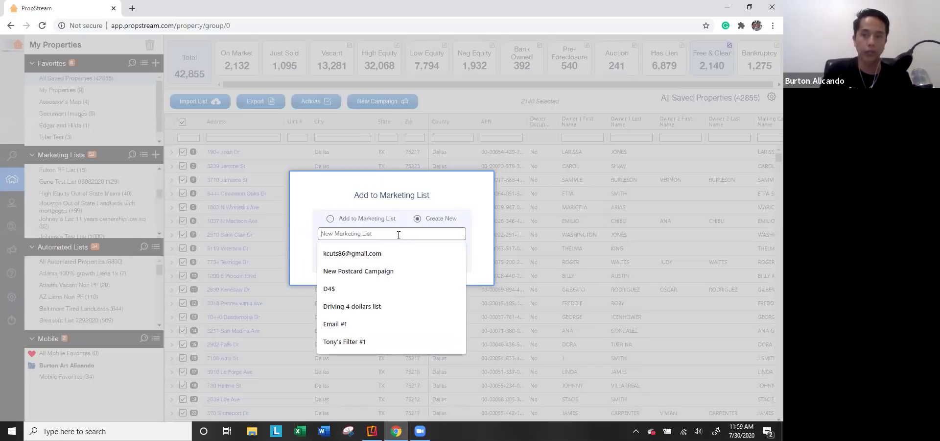
pyautogui.write('Free 10')
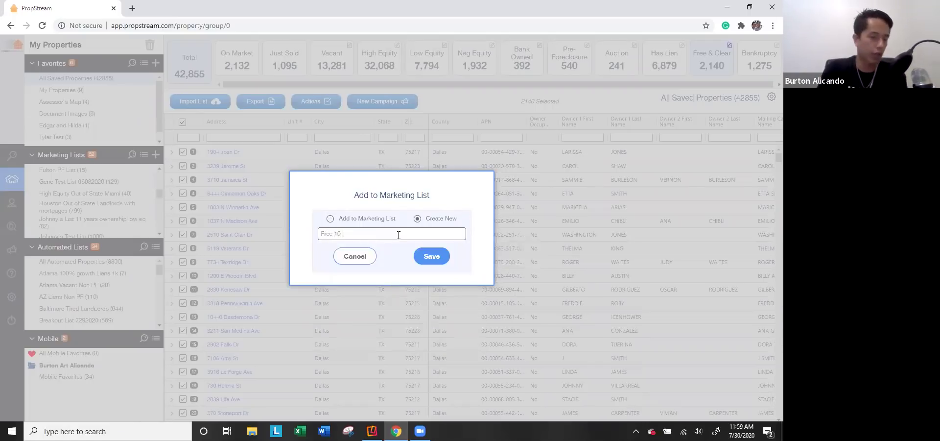
pyautogui.click(371, 257)
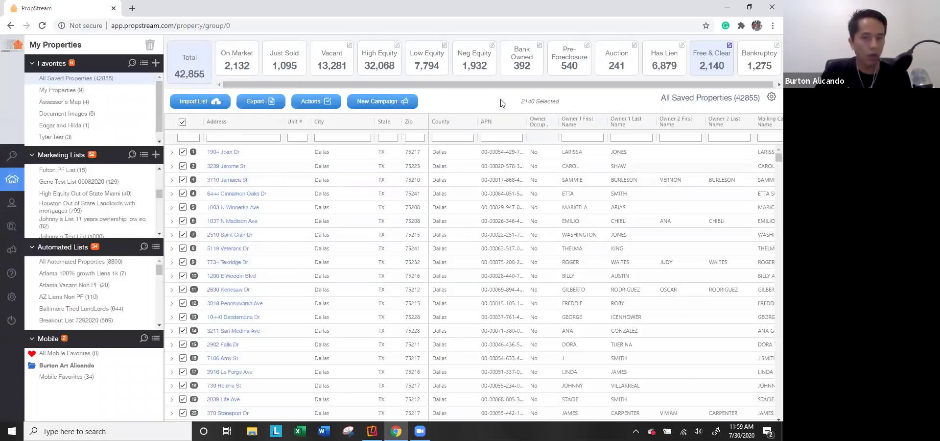
pyautogui.click(102, 82)
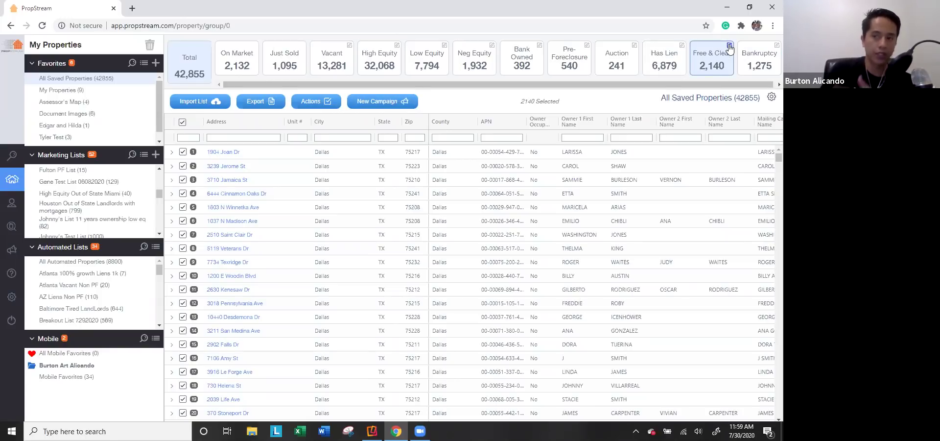
# Step: Clear all criteria from the Free & Clear summary and rename it to 'Failed'
pyautogui.click(730, 47)
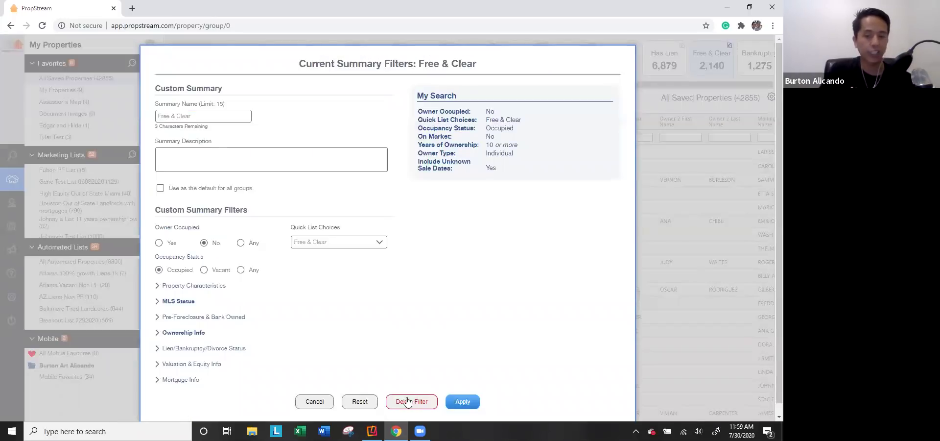
pyautogui.click(609, 112)
pyautogui.tripleClick(608, 113)
pyautogui.click(609, 113)
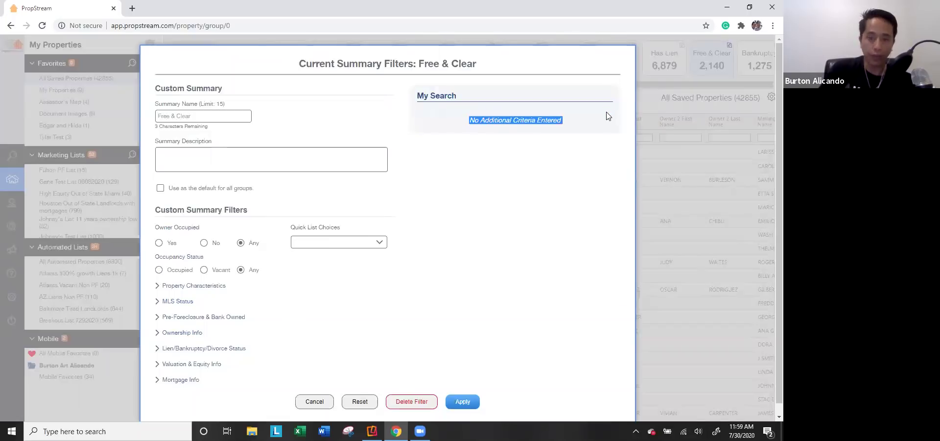
pyautogui.click(215, 108)
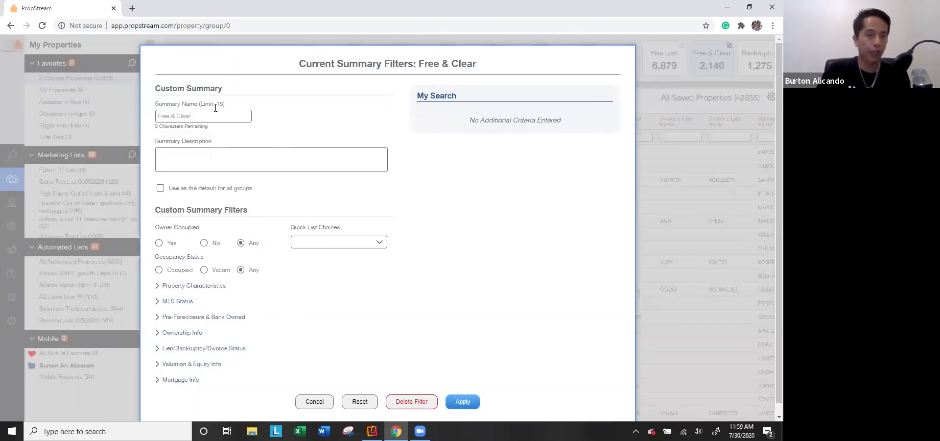
pyautogui.tripleClick(208, 117)
pyautogui.write('Failed Listings')
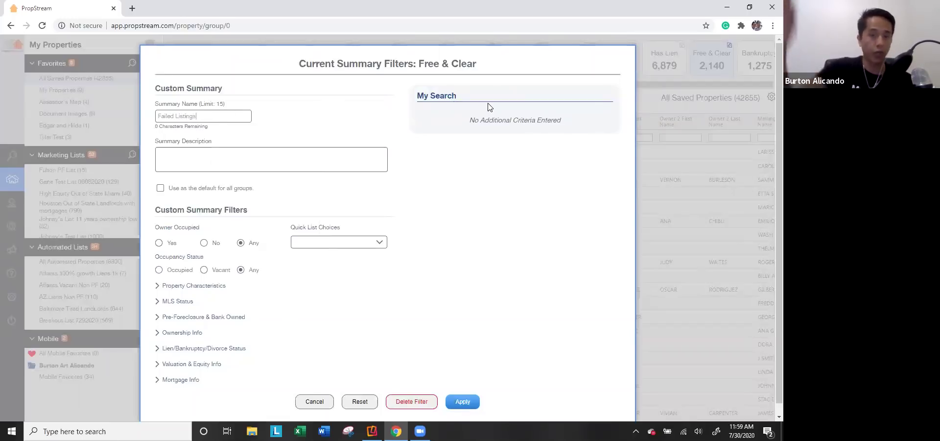
# Step: Base it on the Failed Listings quick list, add a description, require 10+ years of ownership, and apply
pyautogui.click(322, 241)
pyautogui.click(317, 228)
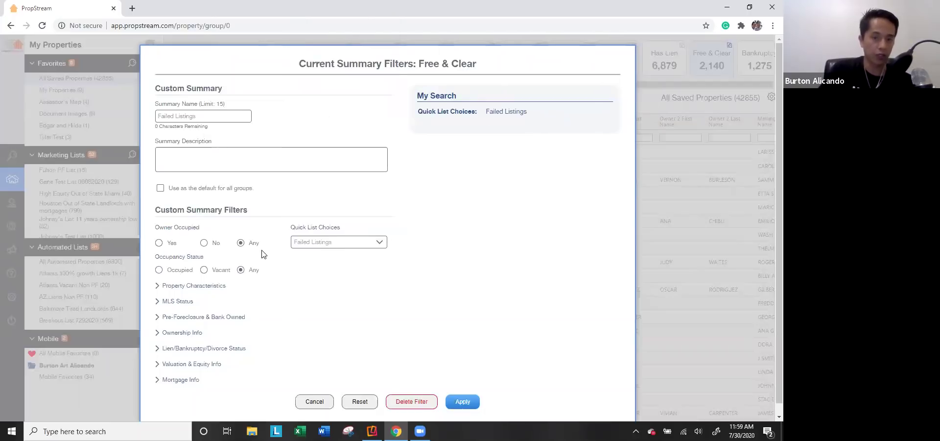
pyautogui.click(179, 157)
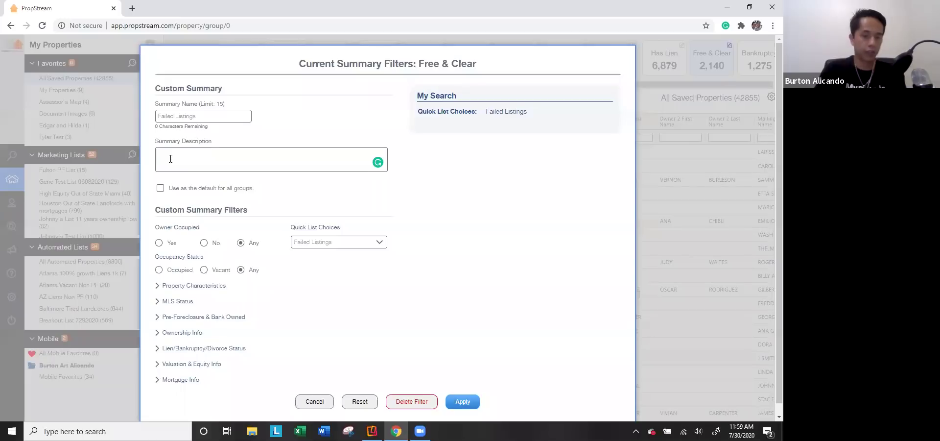
pyautogui.write('Failed listings with 10 years of ownership')
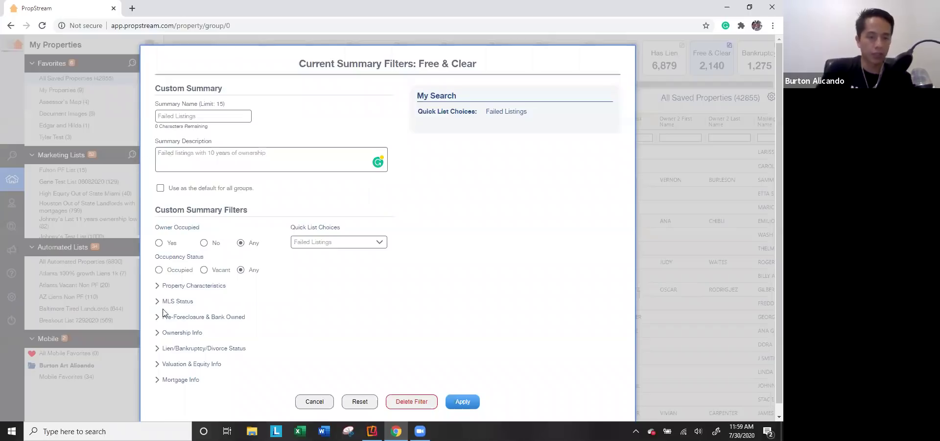
pyautogui.click(184, 332)
pyautogui.scroll(-3, 259, 329)
pyautogui.click(174, 256)
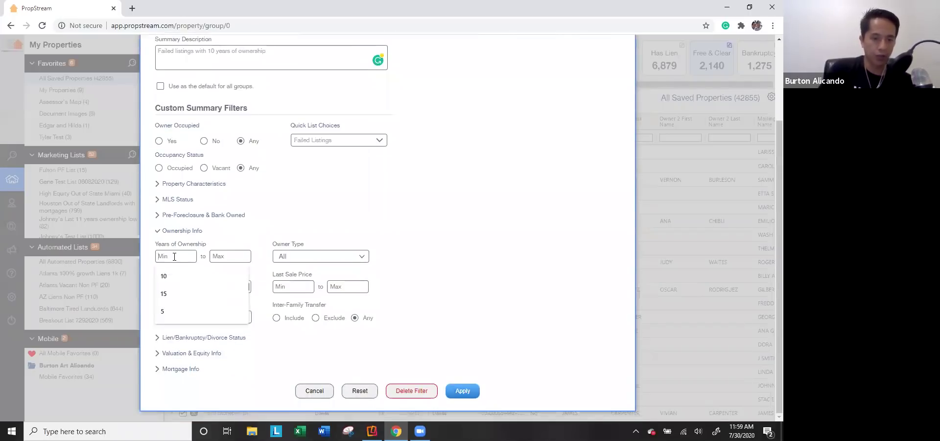
pyautogui.write('10')
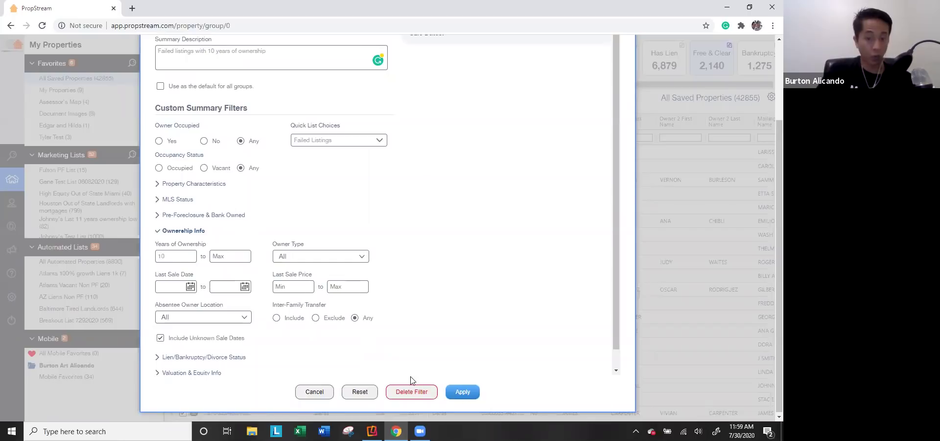
pyautogui.click(461, 392)
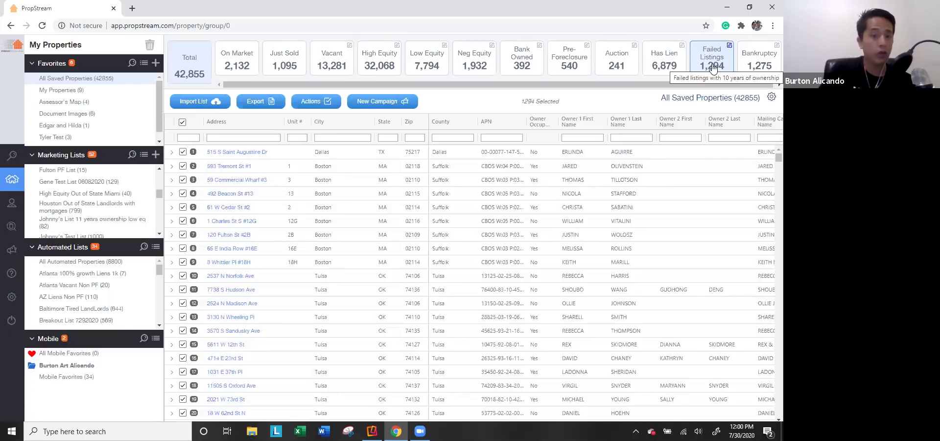
# Step: Inspect the Has Lien summary's filters, removing the Liens criterion, then close without saving
pyautogui.scroll(-8, 324, 247)
pyautogui.scroll(8, 451, 269)
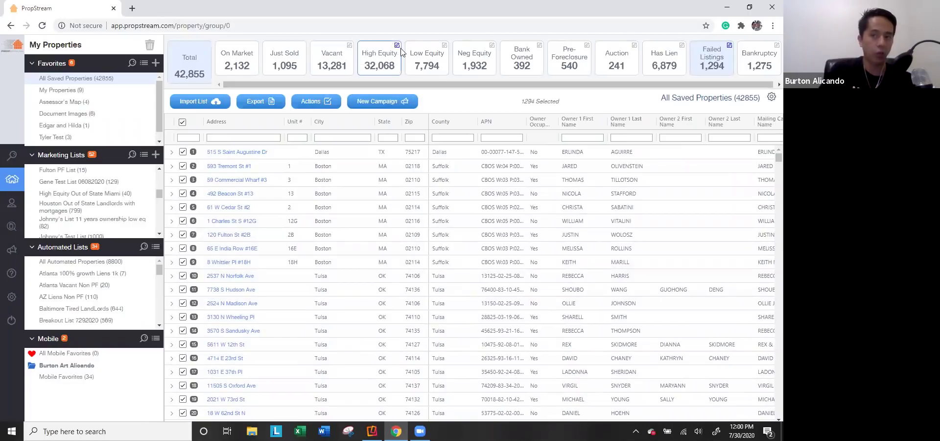
pyautogui.click(682, 45)
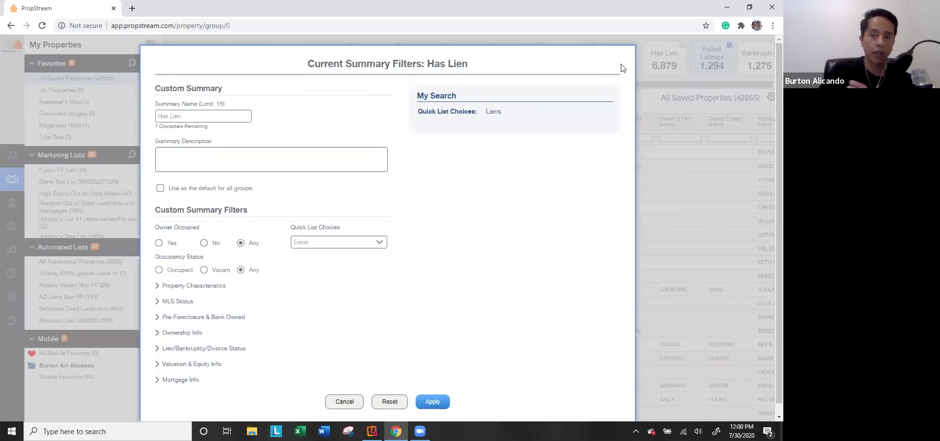
pyautogui.click(608, 112)
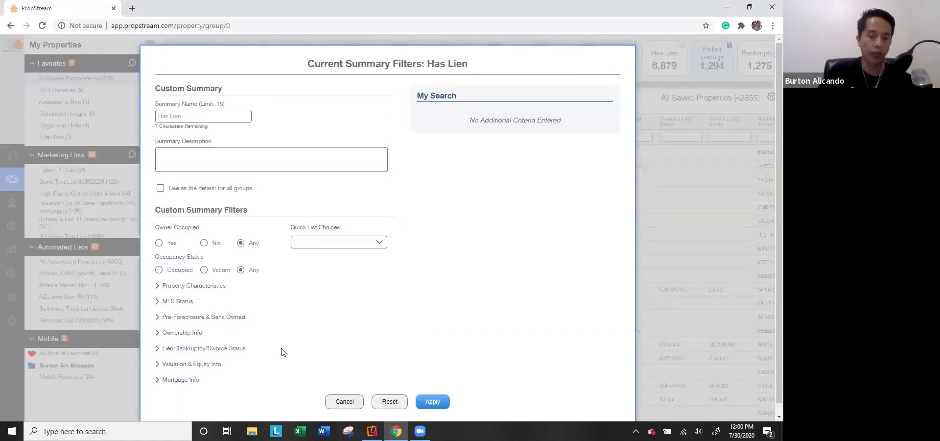
pyautogui.click(716, 84)
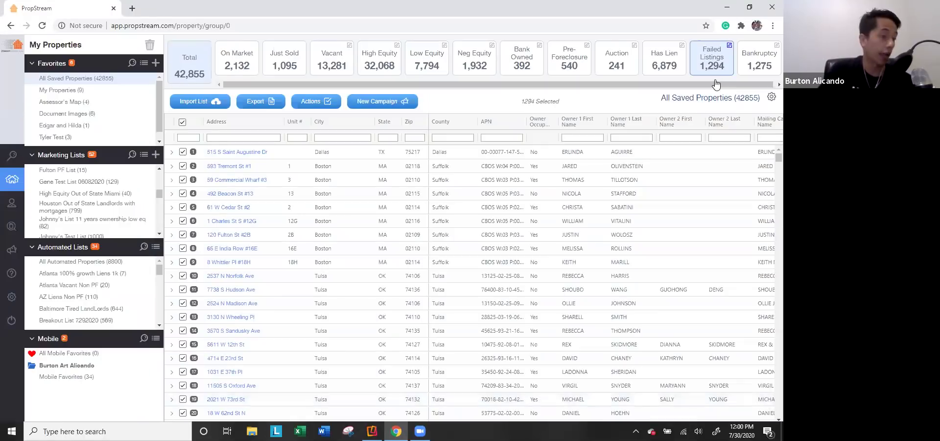
# Step: Delete the custom Failed Listings summary filter and confirm the deletion
pyautogui.click(730, 46)
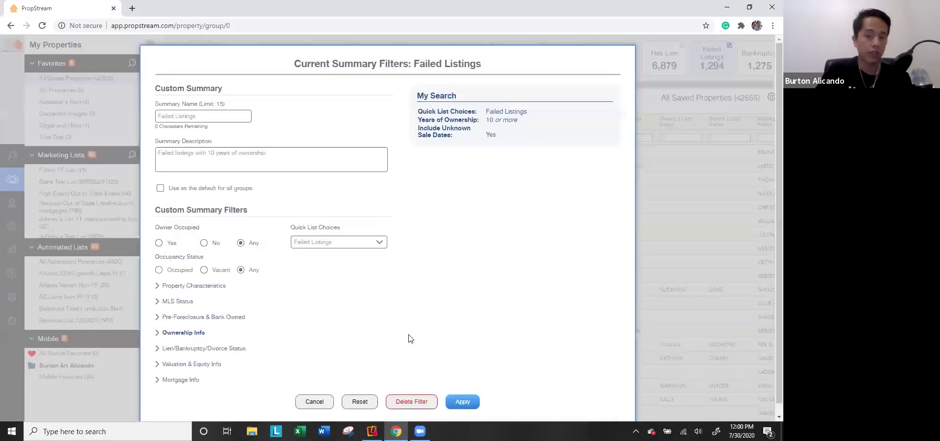
pyautogui.click(411, 400)
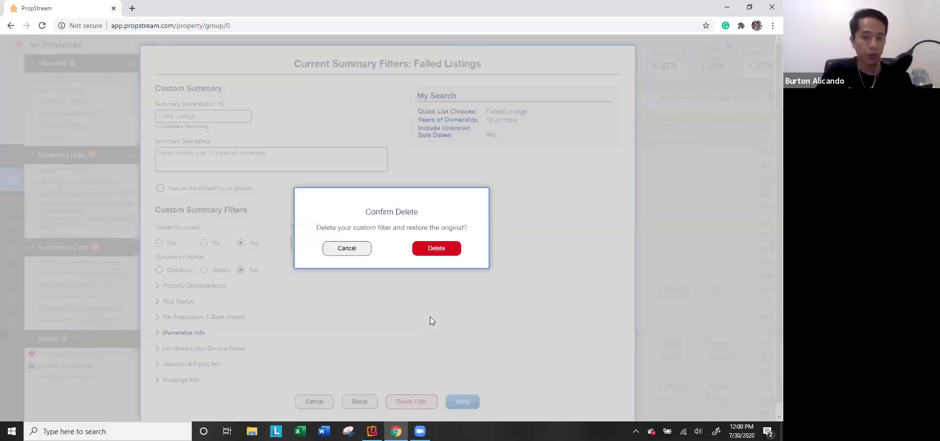
pyautogui.click(425, 246)
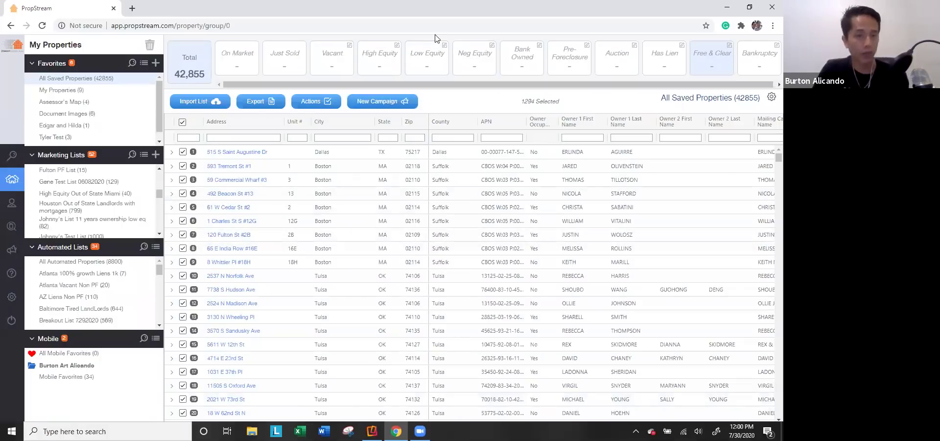
# Step: Open Gene Test List and review its Property Imports history, noting the latest import's loaded count
pyautogui.click(108, 182)
pyautogui.click(200, 101)
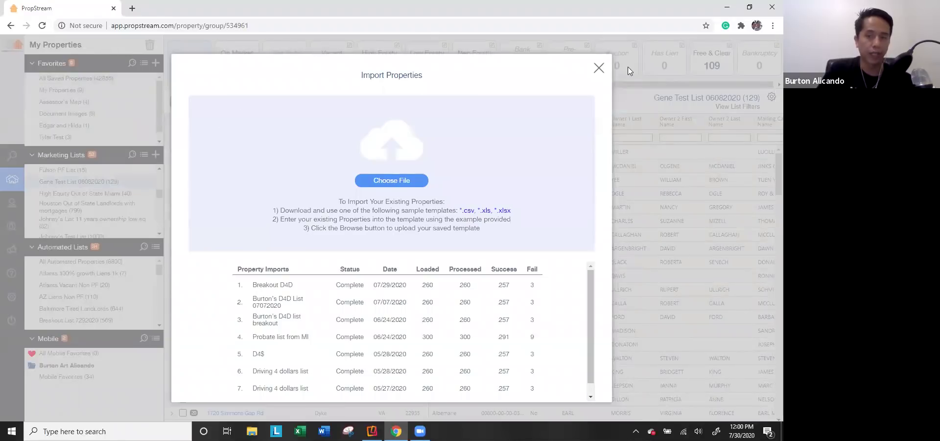
pyautogui.click(599, 67)
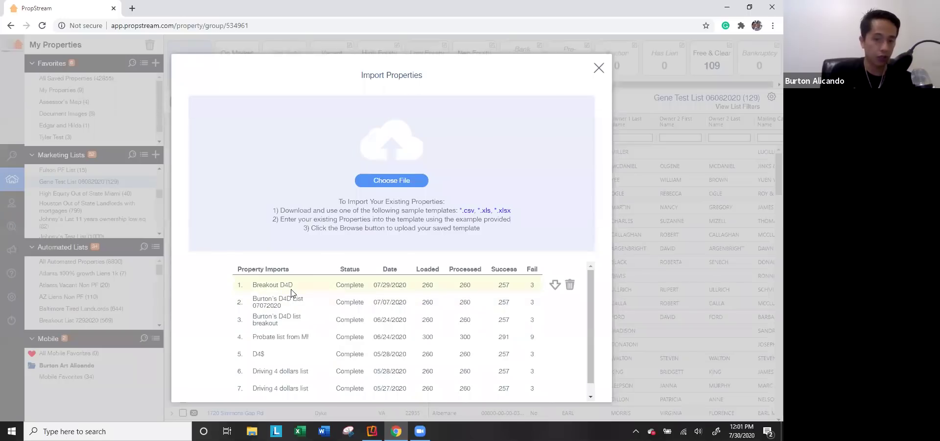
pyautogui.moveTo(435, 285); pyautogui.dragTo(421, 285)
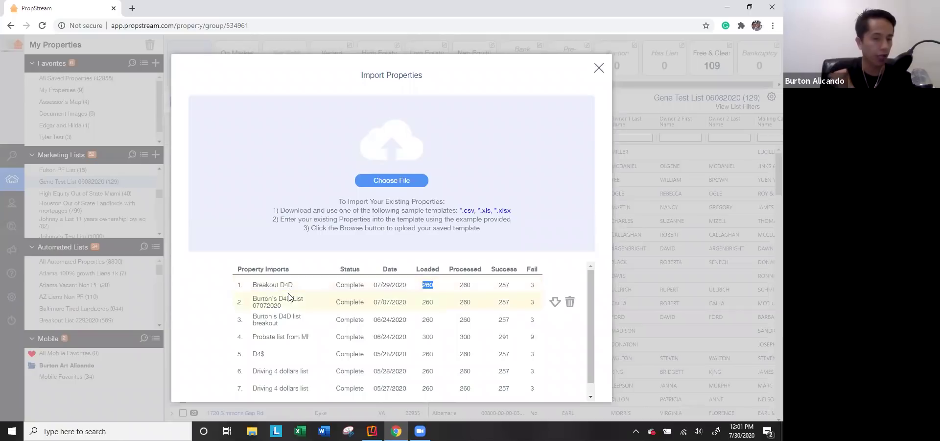
pyautogui.click(598, 68)
pyautogui.scroll(5, 83, 196)
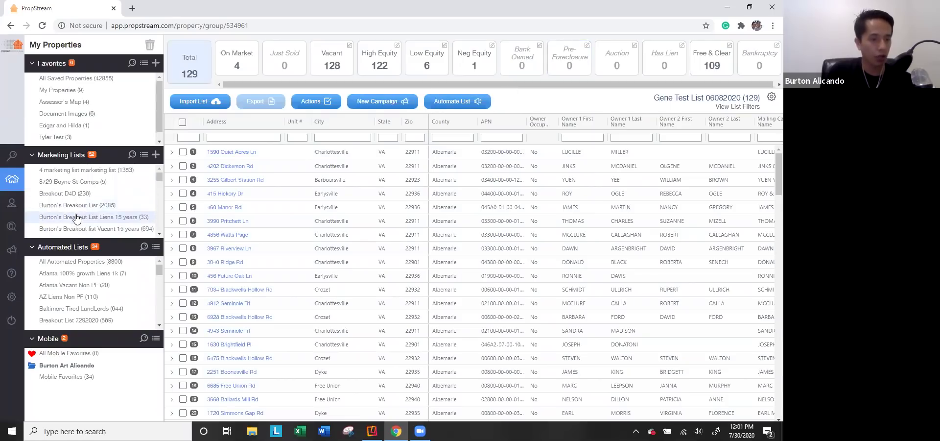
pyautogui.click(69, 193)
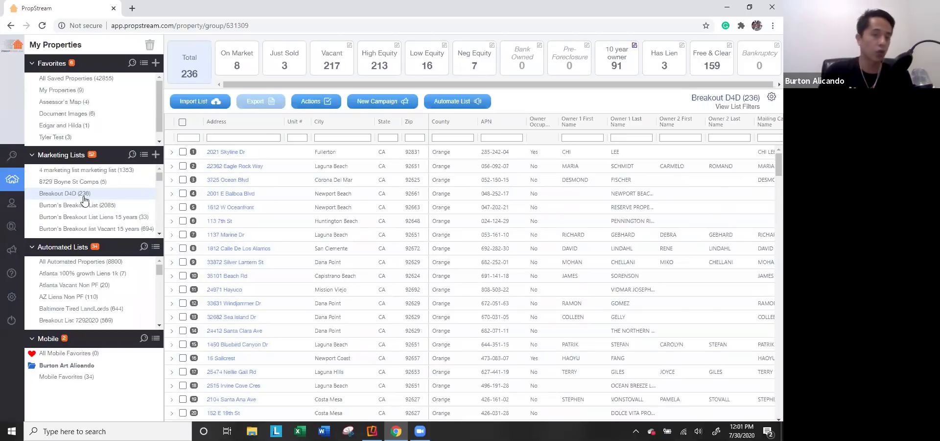
pyautogui.click(227, 152)
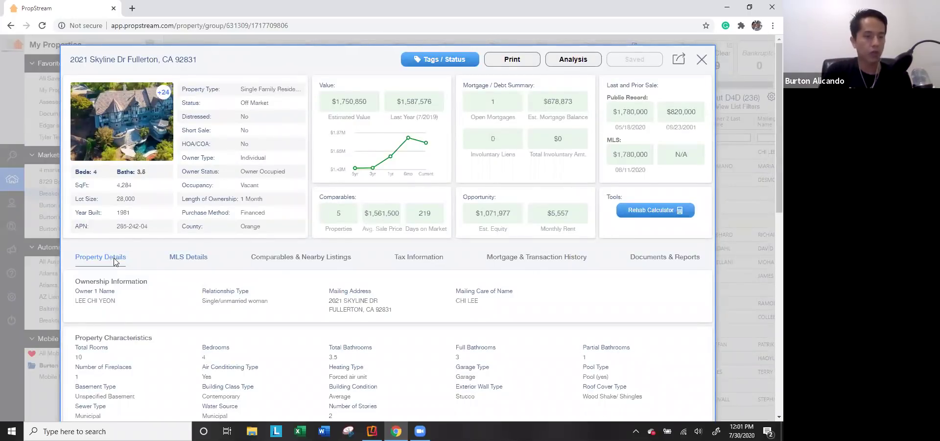
pyautogui.click(445, 264)
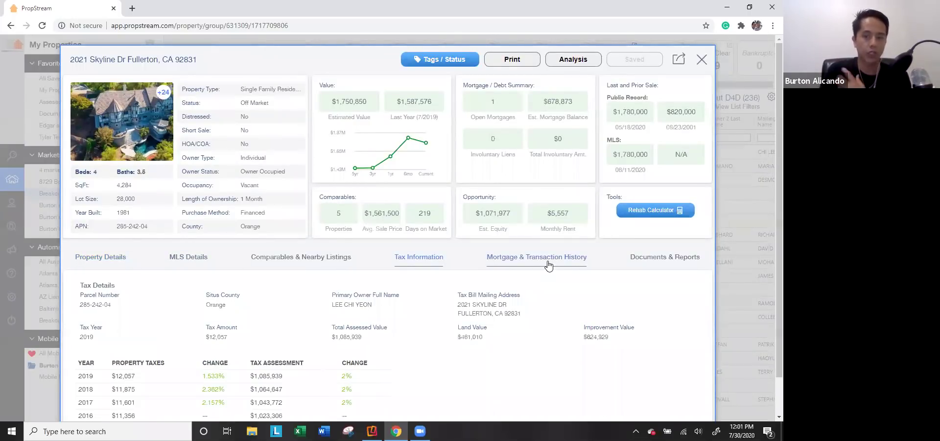
pyautogui.click(546, 262)
pyautogui.click(698, 61)
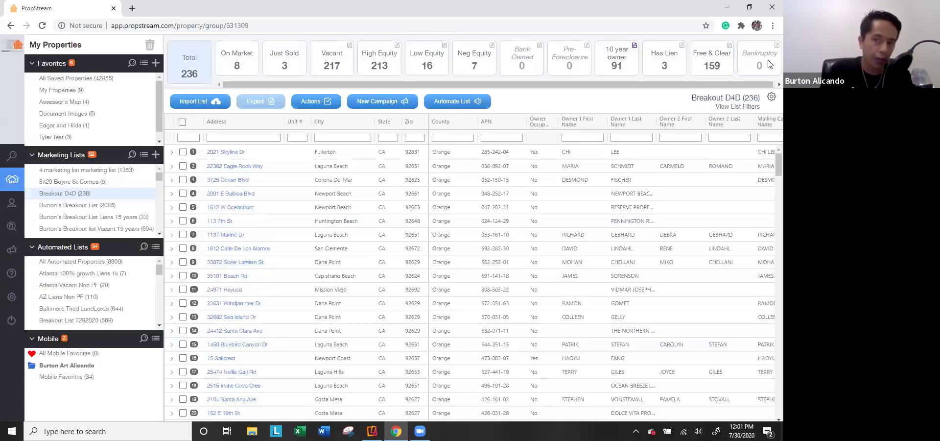
# Step: Filter the Breakout D4D list by the On Market, Just Sold and High Equity summary cards
pyautogui.click(253, 55)
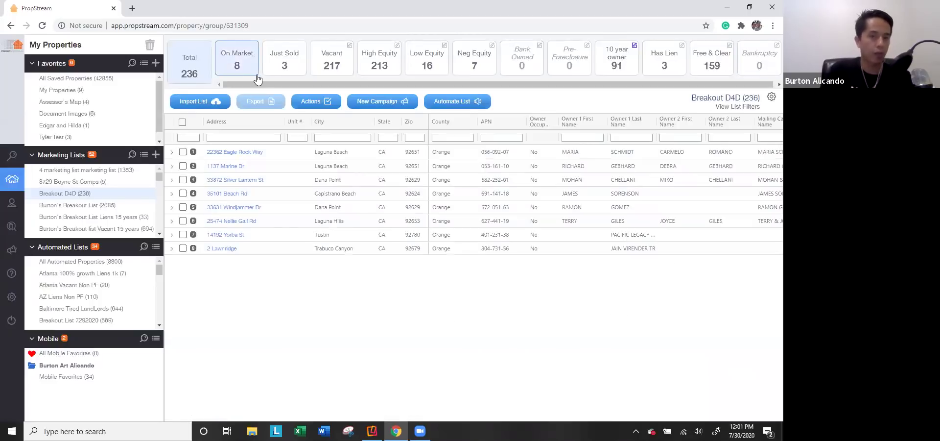
pyautogui.click(284, 76)
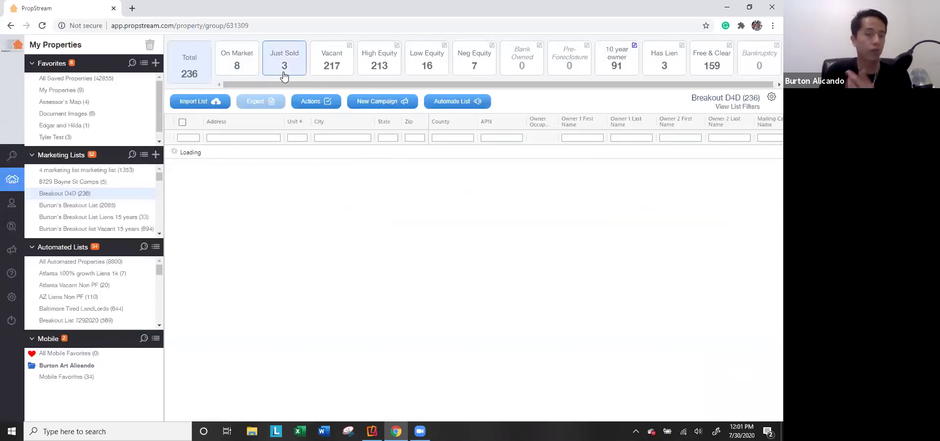
pyautogui.click(378, 75)
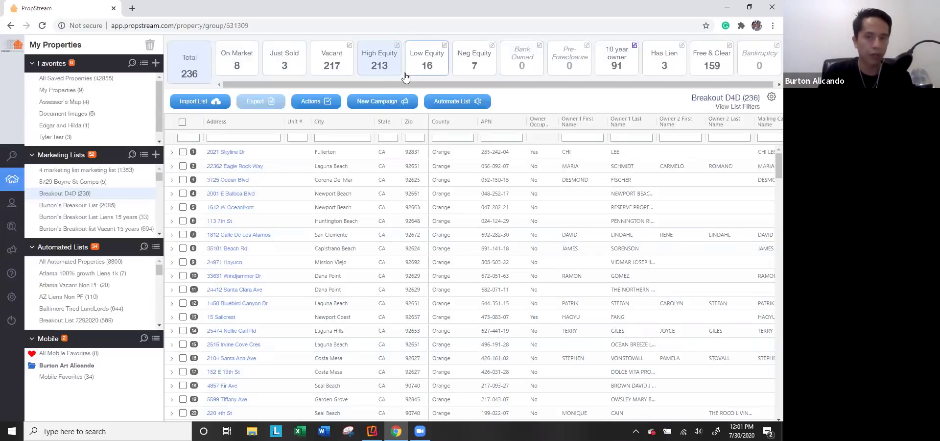
# Step: Re-apply the 10 year owner summary filter without changes
pyautogui.click(634, 47)
pyautogui.moveTo(509, 122)
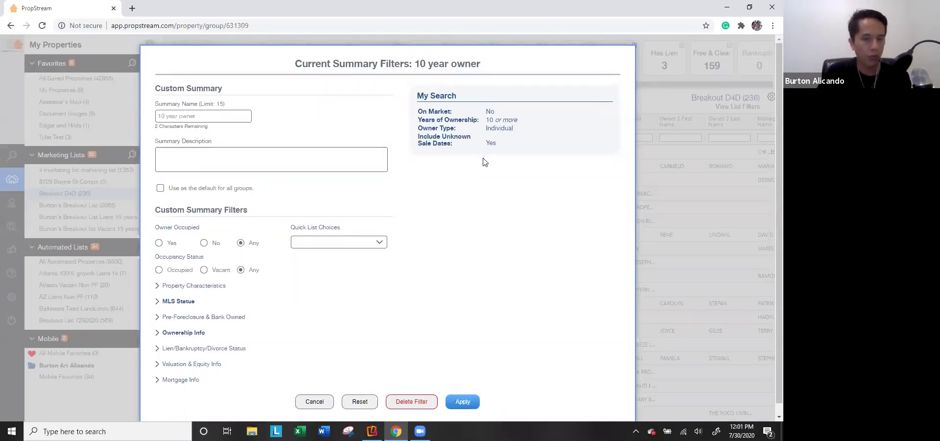
pyautogui.click(460, 403)
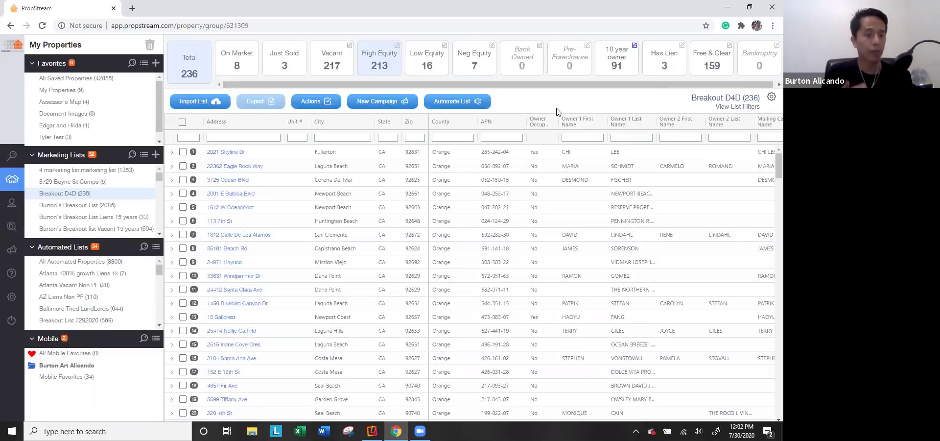
pyautogui.click(441, 103)
# Step: Open the Dallas Liens marketing list (50 properties) and review its search criteria
pyautogui.click(520, 104)
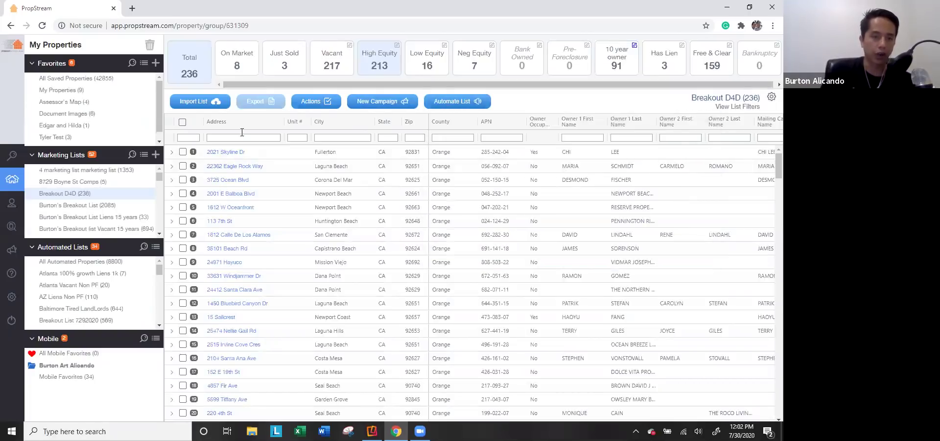
pyautogui.scroll(-5, 93, 210)
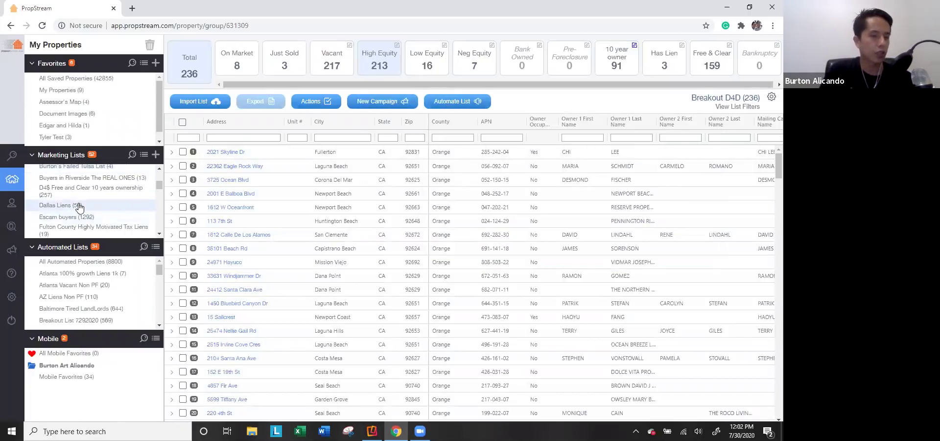
pyautogui.click(148, 207)
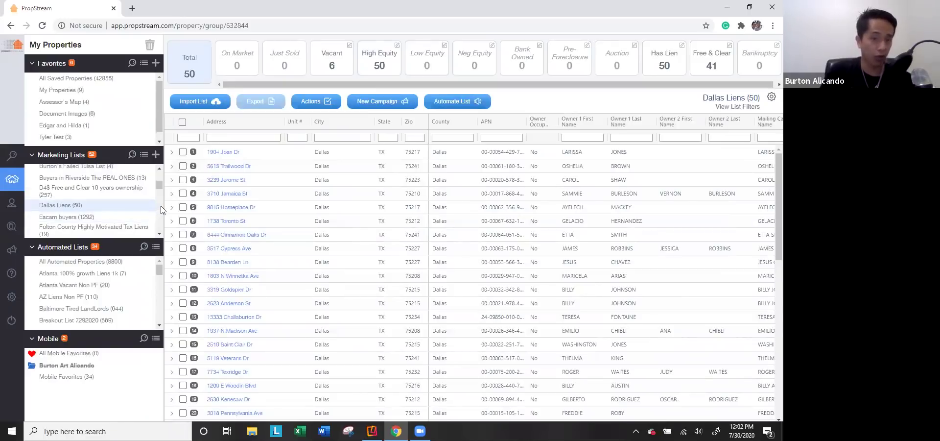
pyautogui.click(742, 108)
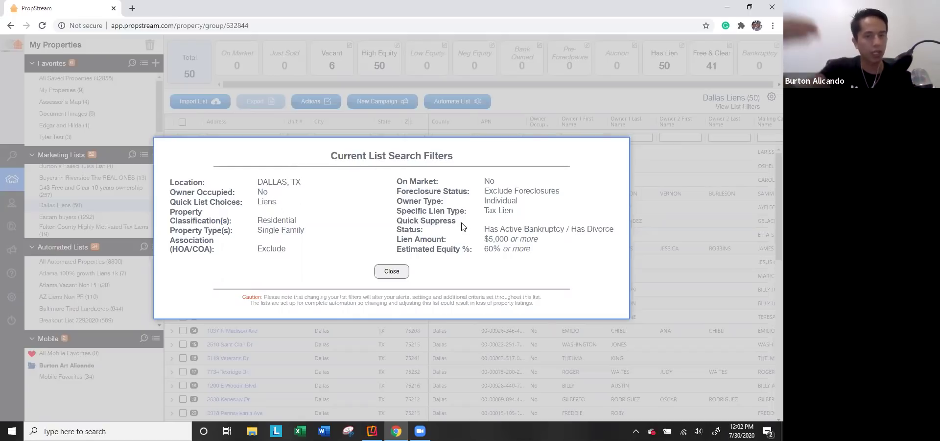
pyautogui.click(391, 272)
# Step: In Automate List, set New Properties handling to 'I'll do it myself' after trying the add-to-list options
pyautogui.click(451, 104)
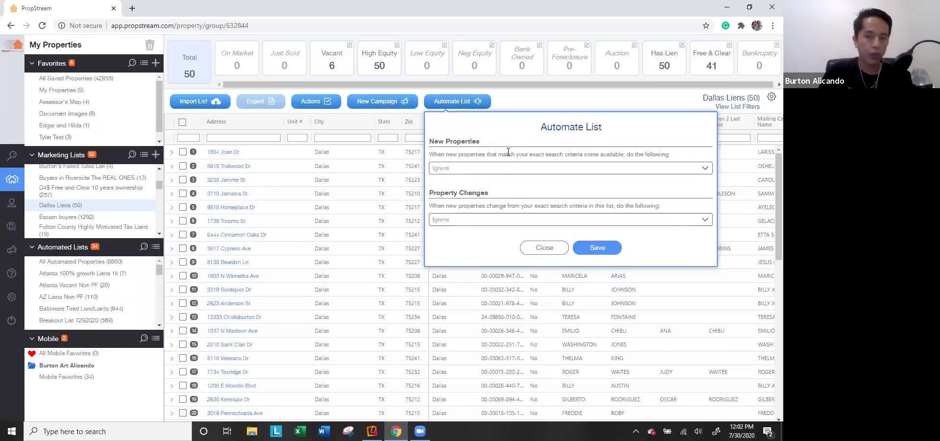
pyautogui.click(452, 167)
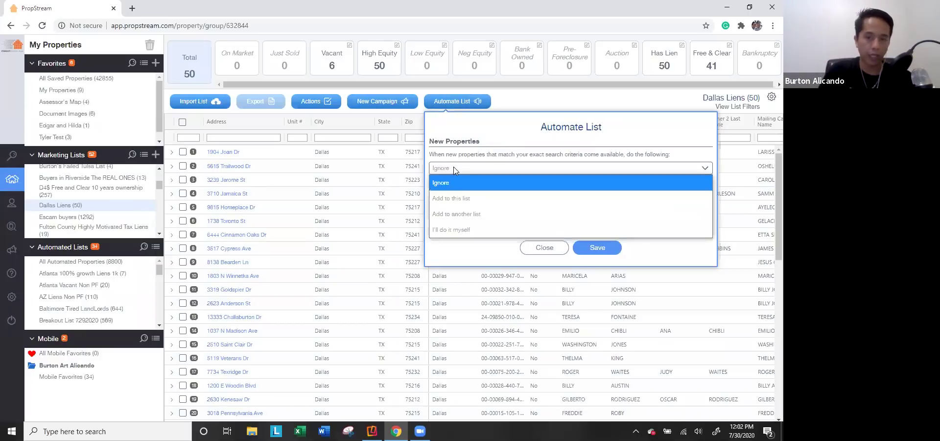
pyautogui.click(457, 199)
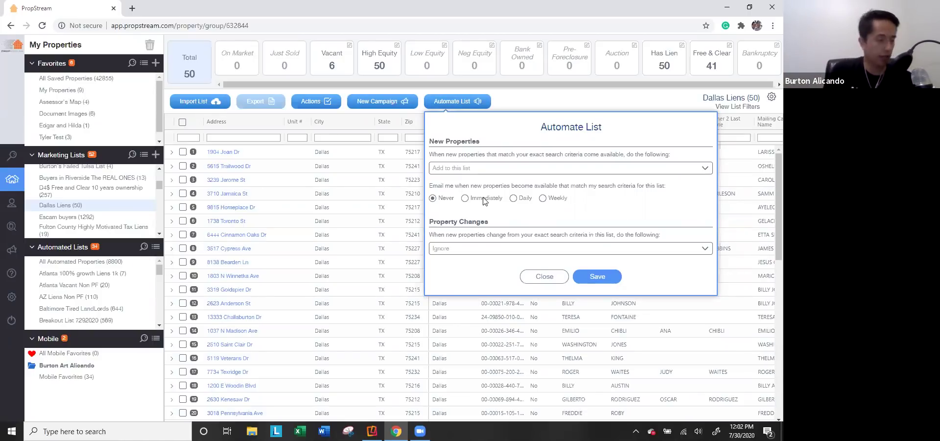
pyautogui.click(479, 171)
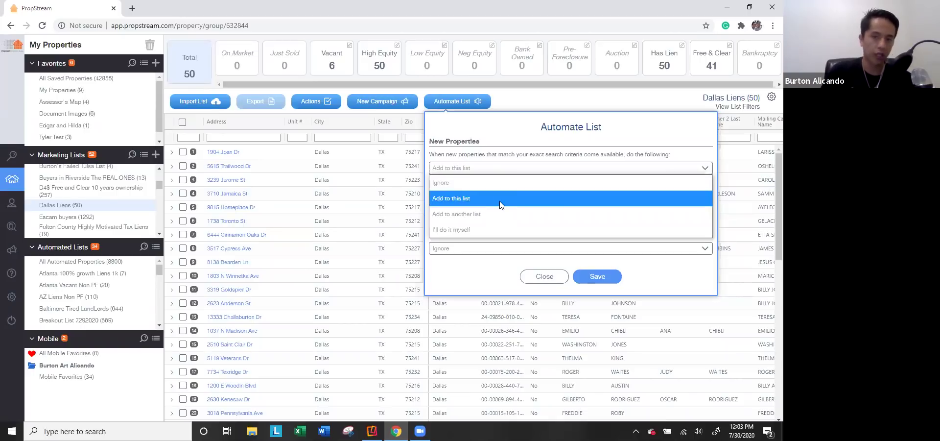
pyautogui.click(483, 214)
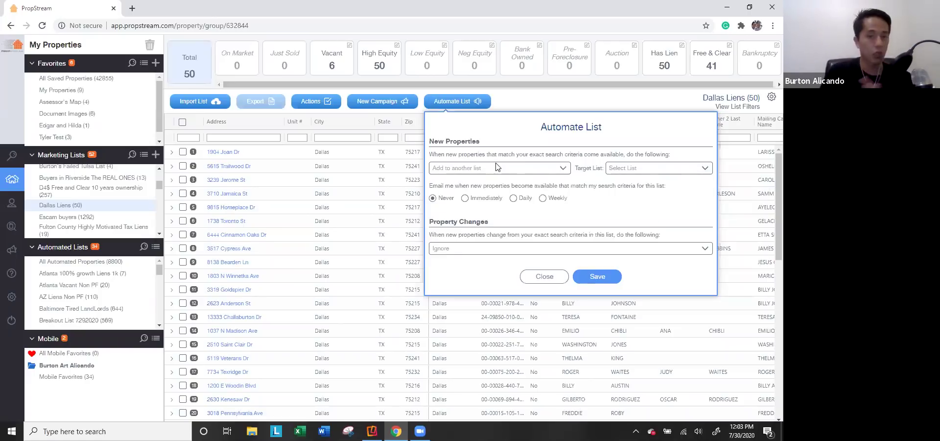
pyautogui.click(639, 167)
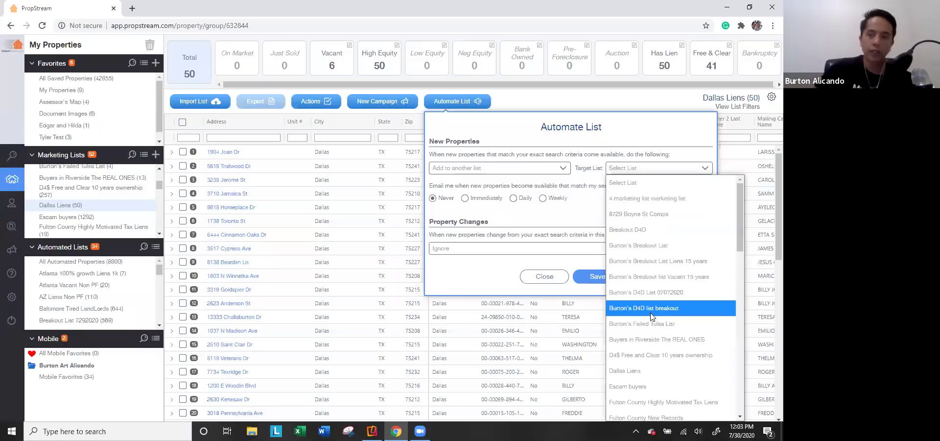
pyautogui.click(504, 168)
pyautogui.click(469, 230)
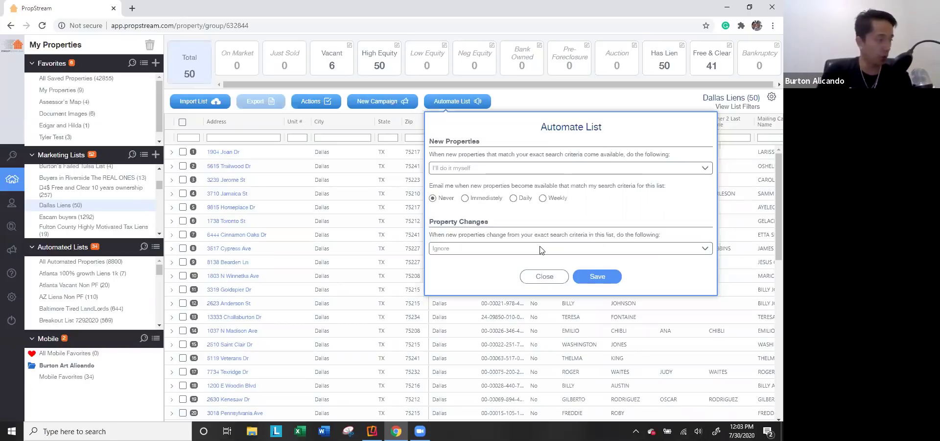
# Step: Set Dallas Liens Property Changes handling to 'I'll do it myself' after trying Remove and Move options
pyautogui.click(506, 254)
pyautogui.click(505, 273)
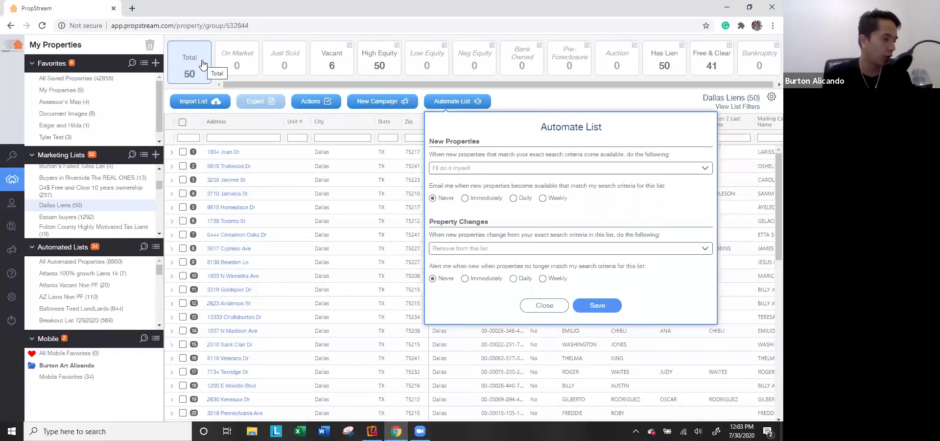
pyautogui.click(504, 246)
pyautogui.click(486, 292)
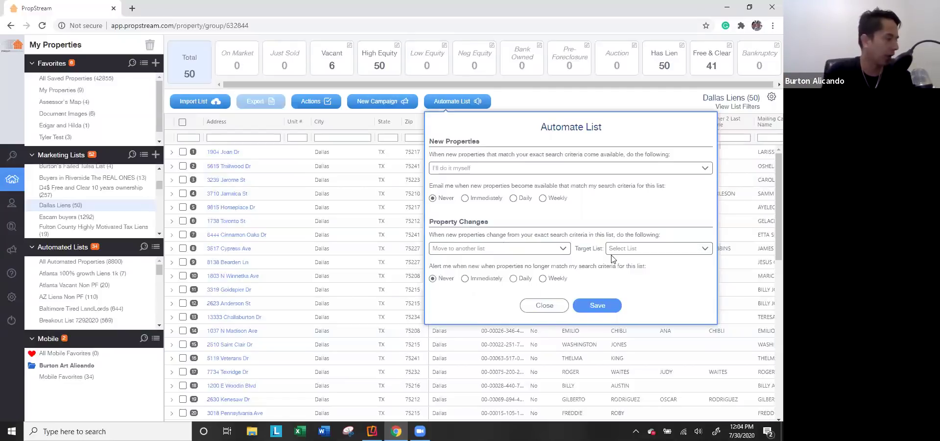
pyautogui.click(488, 253)
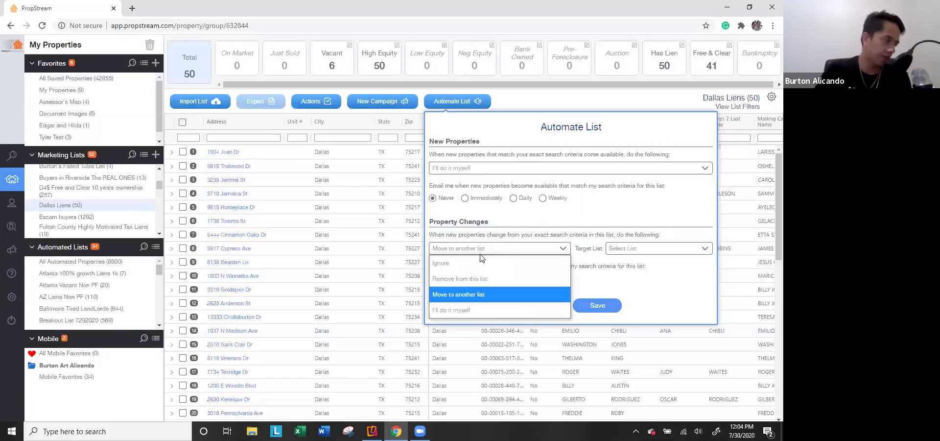
pyautogui.click(451, 310)
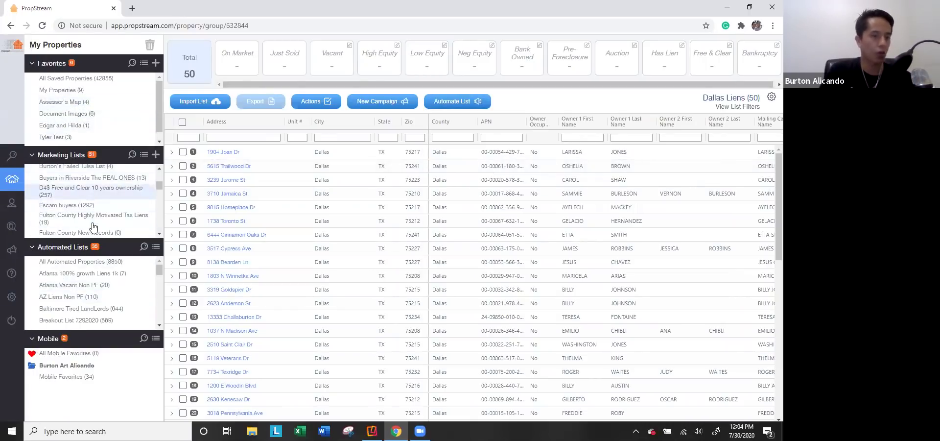
# Step: Scroll the Dallas Liens table to the Lien Amount column, then open Riverside Liens Non PF (496 properties)
pyautogui.scroll(-3, 78, 294)
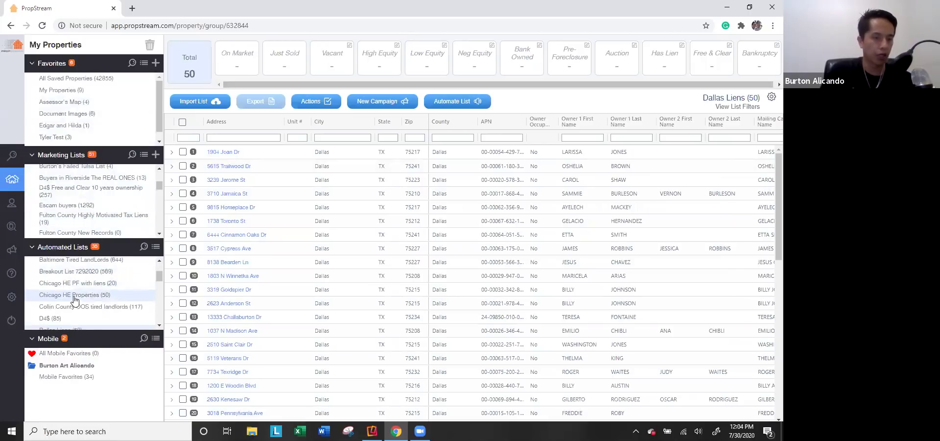
pyautogui.scroll(-2, 75, 299)
pyautogui.click(62, 281)
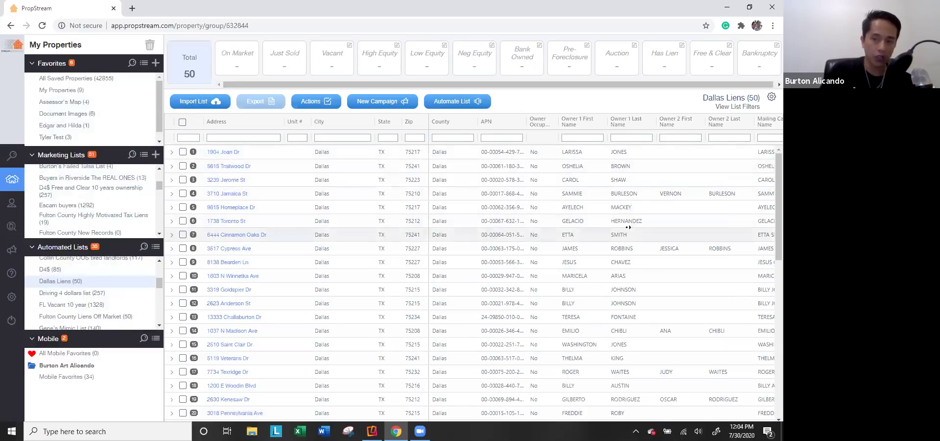
pyautogui.hscroll(10, 490, 230)
pyautogui.moveTo(732, 152); pyautogui.dragTo(700, 154)
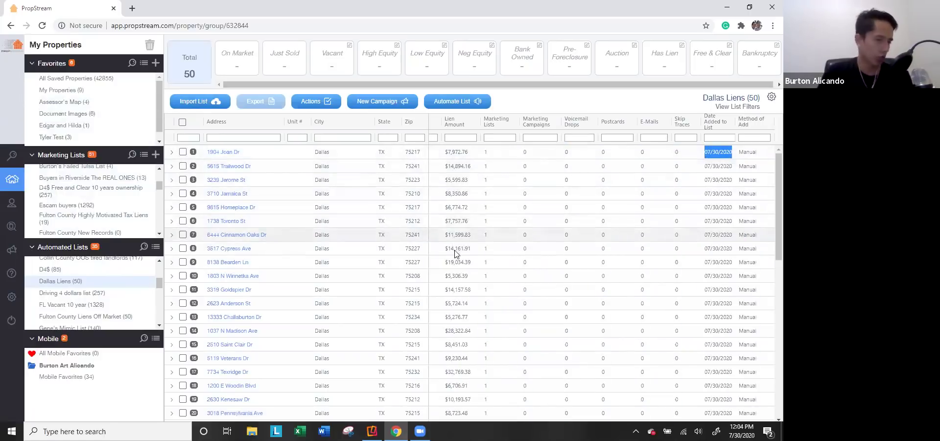
pyautogui.scroll(-8, 104, 303)
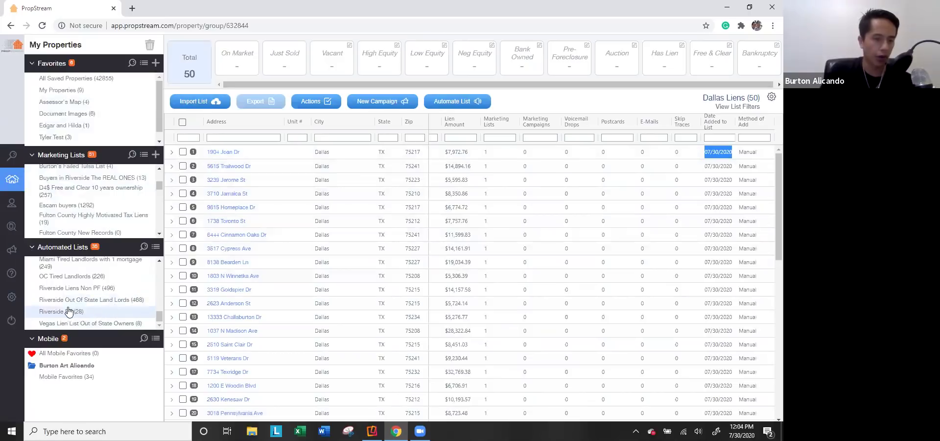
pyautogui.click(93, 291)
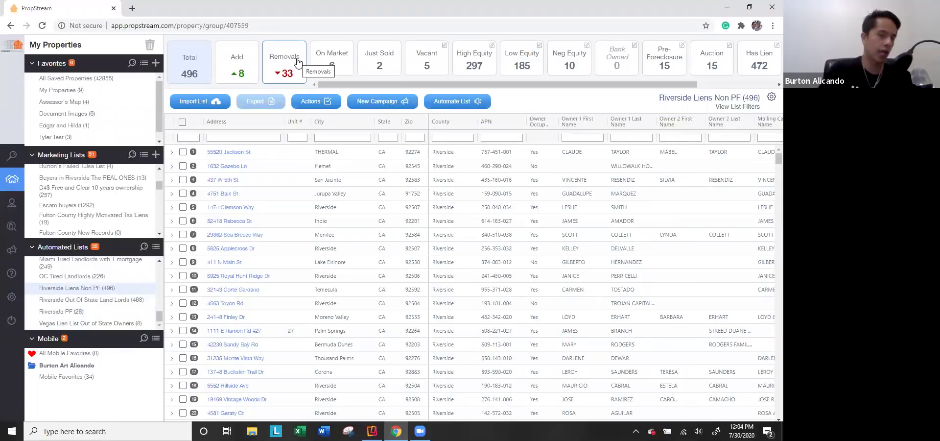
# Step: Close the Current List Search Filters summary and filter Riverside Liens Non PF to its 8 added properties
pyautogui.click(195, 81)
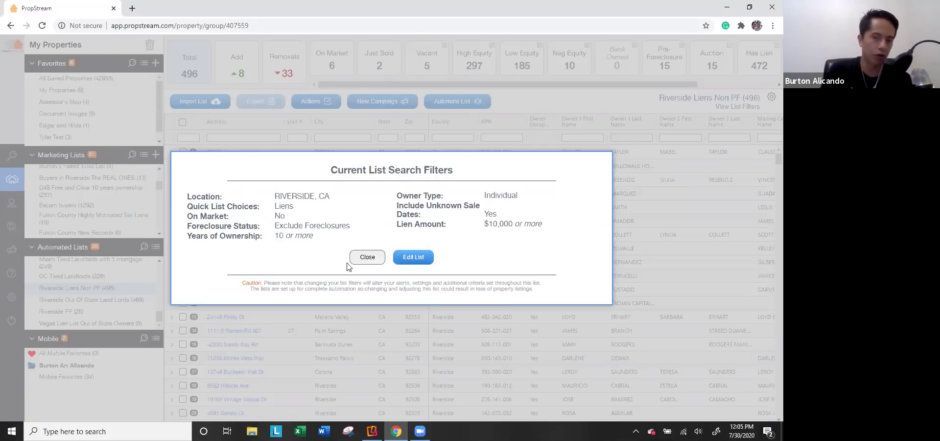
pyautogui.click(374, 257)
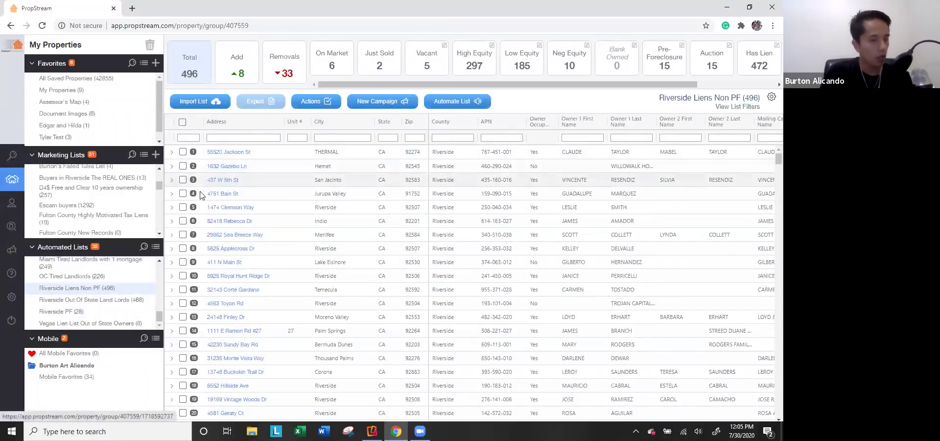
pyautogui.click(242, 77)
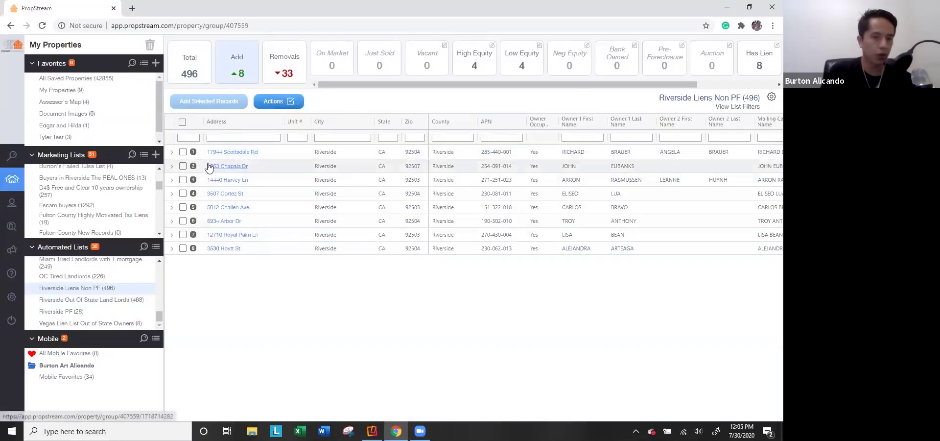
# Step: Save all 8 new properties into Riverside Liens Non PF (now 504) and view its search filters
pyautogui.click(182, 122)
pyautogui.click(205, 102)
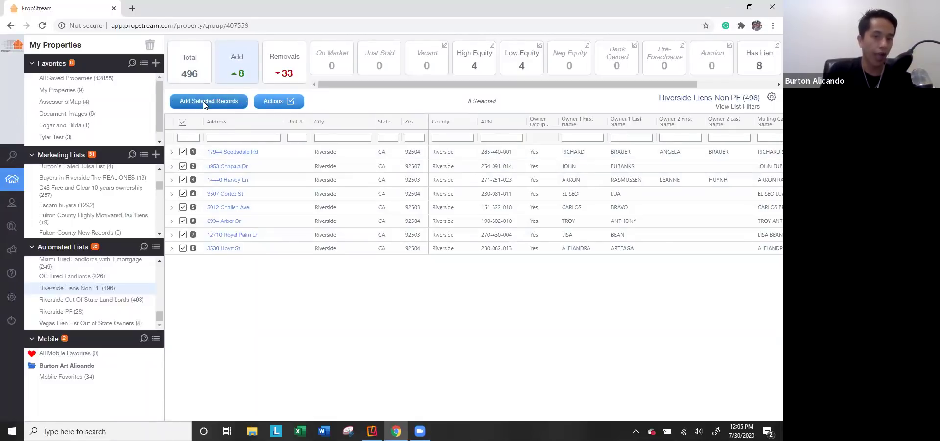
pyautogui.click(363, 224)
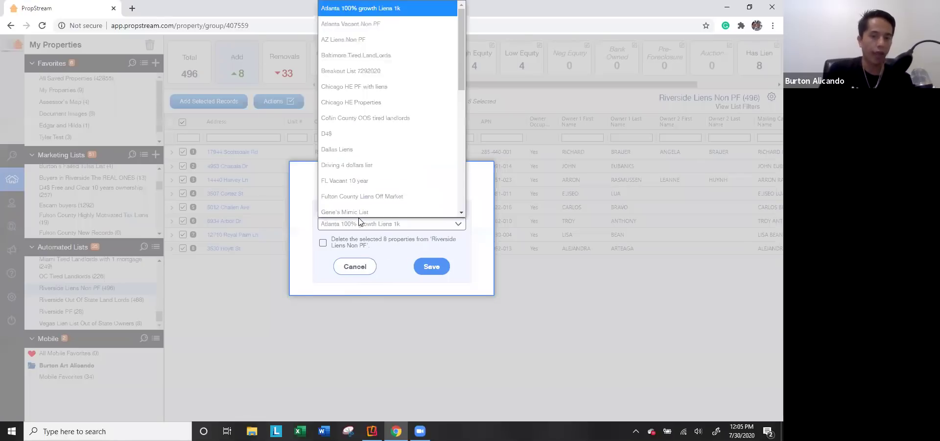
pyautogui.scroll(-6, 370, 126)
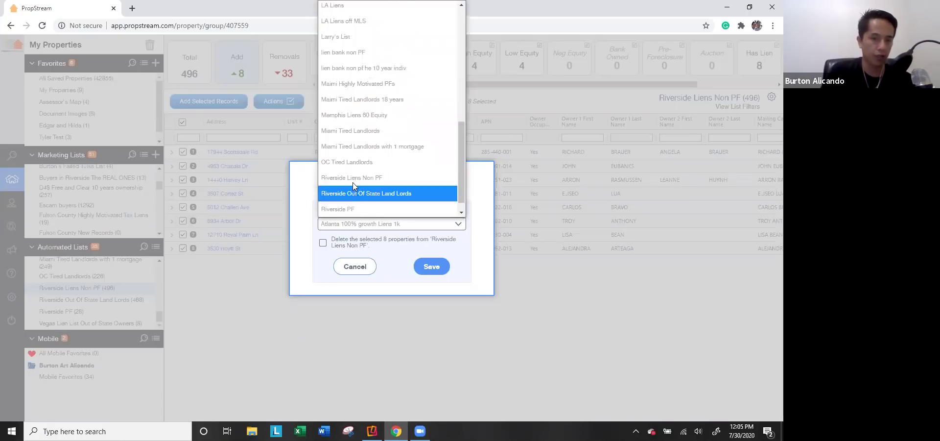
pyautogui.click(355, 178)
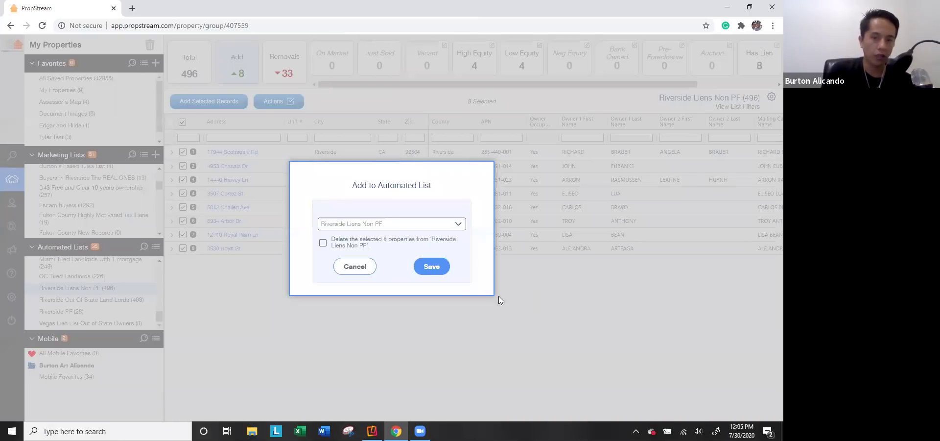
pyautogui.click(424, 269)
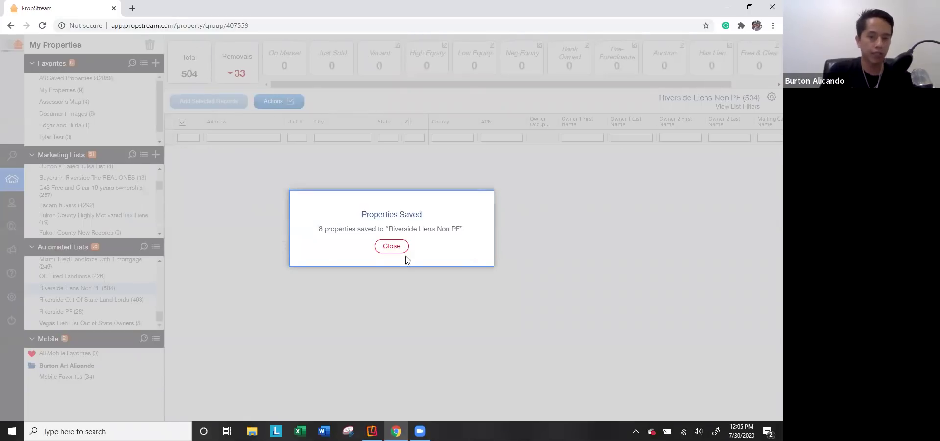
pyautogui.click(389, 247)
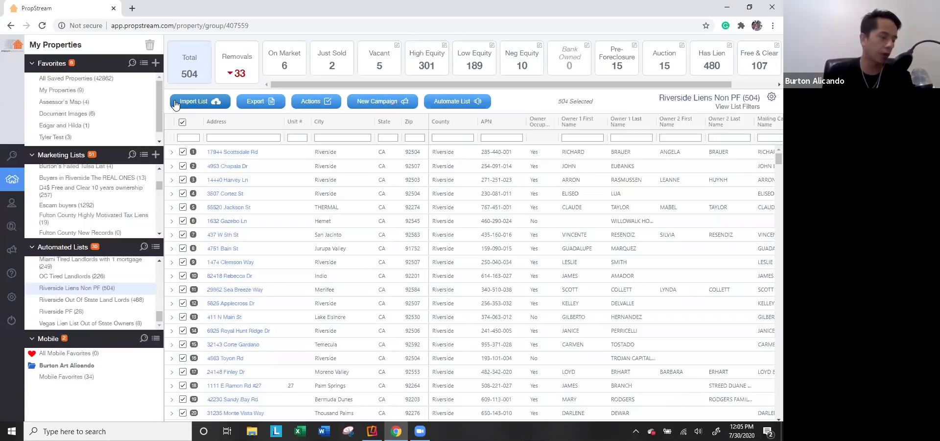
pyautogui.click(737, 106)
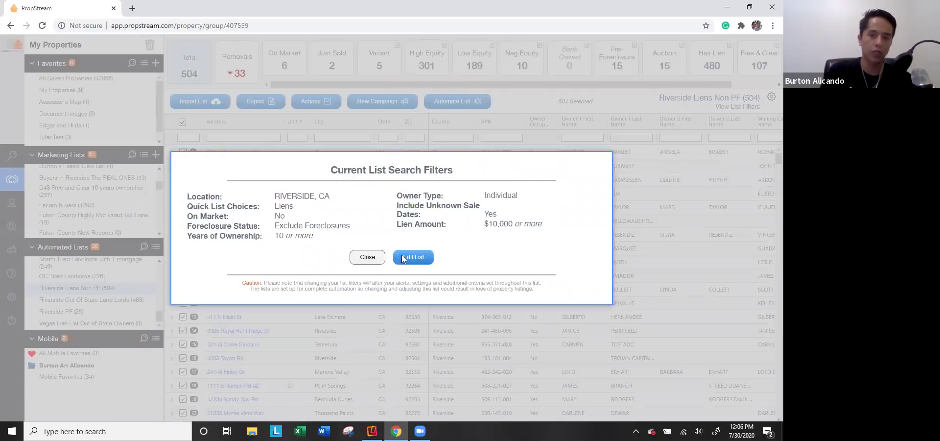
# Step: Close the filter summary and sort the 504 properties by Date Added to List
pyautogui.click(375, 261)
pyautogui.hscroll(5, 710, 239)
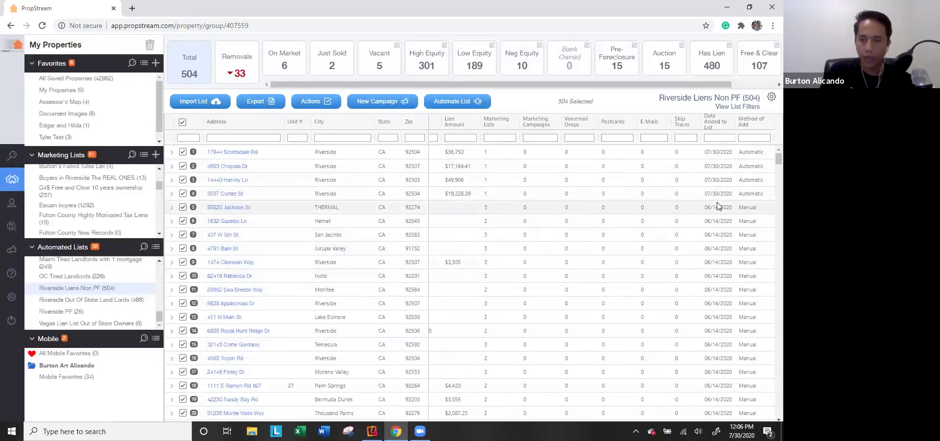
pyautogui.click(717, 123)
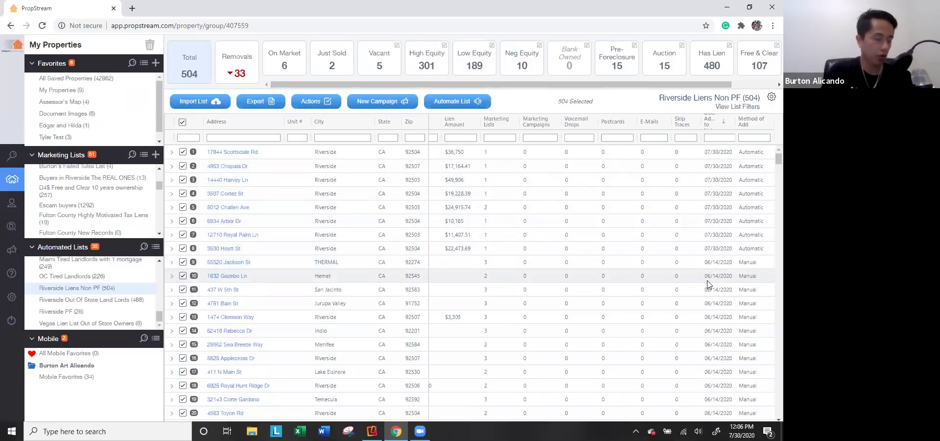
# Step: Filter Riverside Liens Non PF to the 33 properties flagged as removals
pyautogui.click(240, 73)
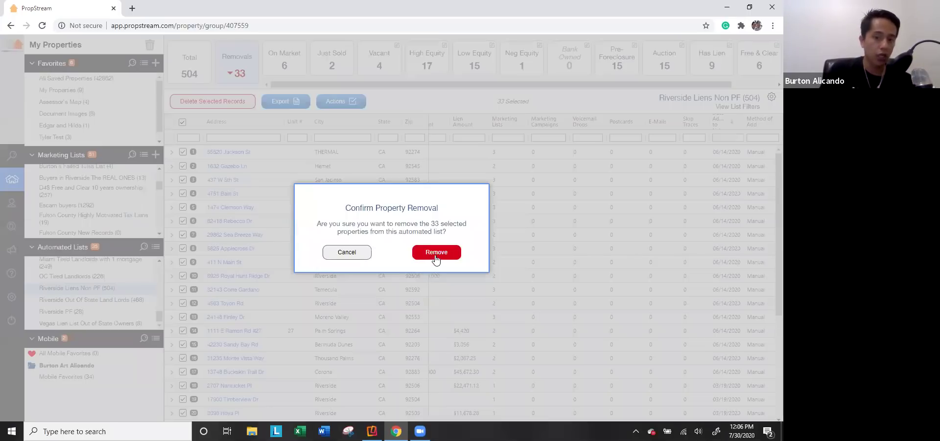
# Step: Confirm removing the 33 flagged properties from the Riverside Liens Non PF list
pyautogui.click(435, 258)
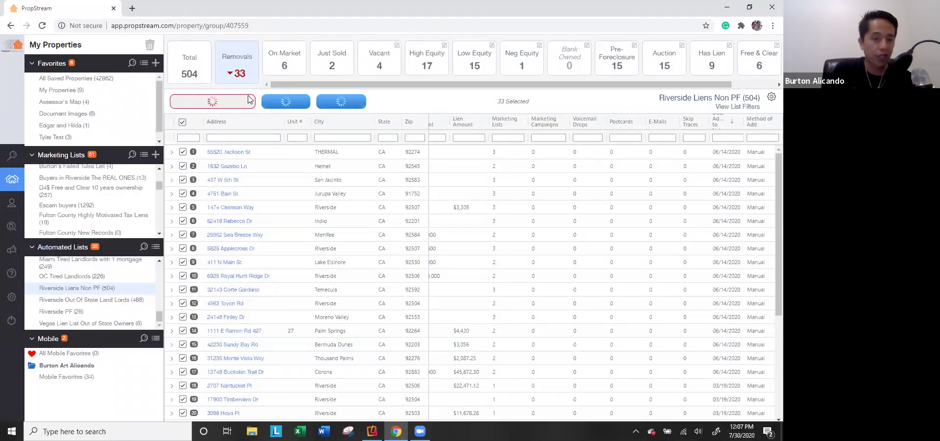
pyautogui.scroll(10, 98, 303)
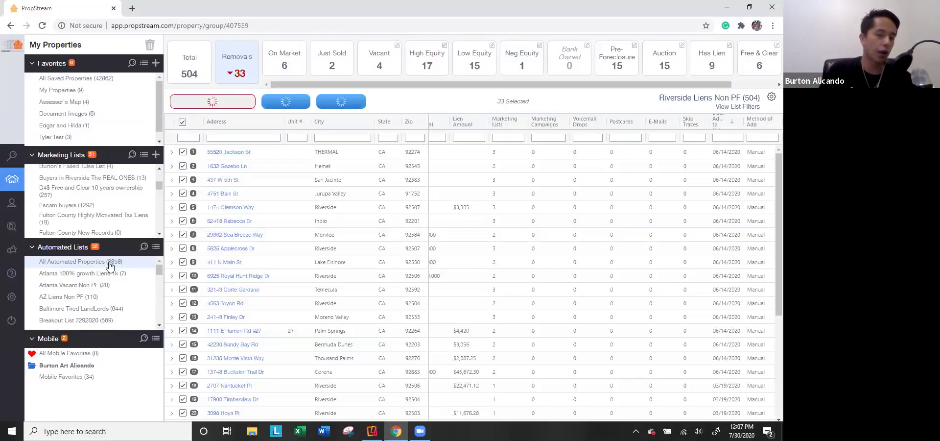
# Step: Show the 460 removals across All Automated Properties and compute 460 × 0.5 = 230 in Calculator
pyautogui.click(108, 267)
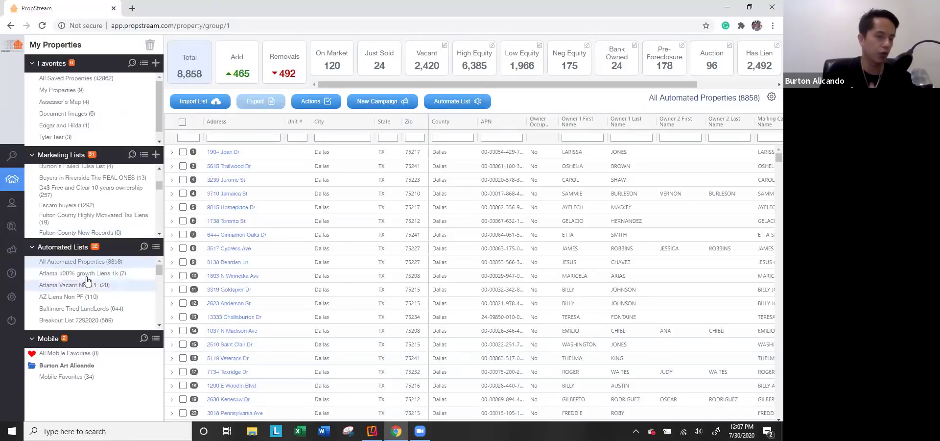
pyautogui.click(294, 71)
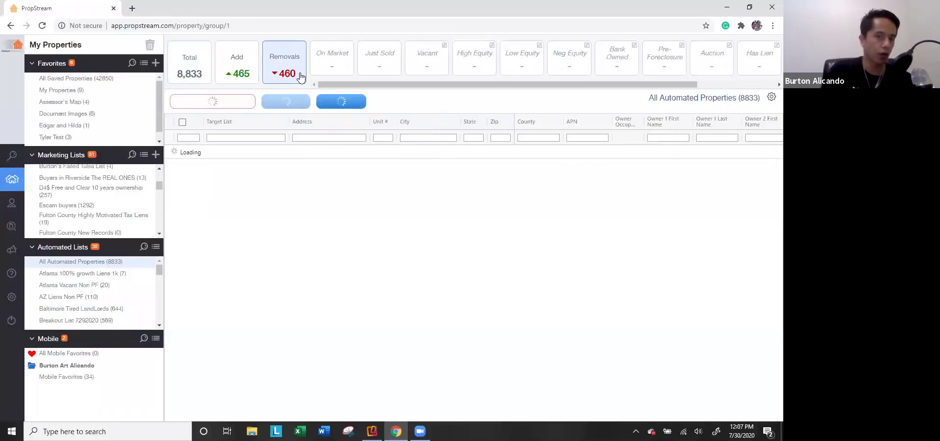
pyautogui.click(11, 431)
pyautogui.click(86, 293)
pyautogui.click(180, 311)
pyautogui.click(343, 311)
pyautogui.click(303, 392)
pyautogui.click(435, 269)
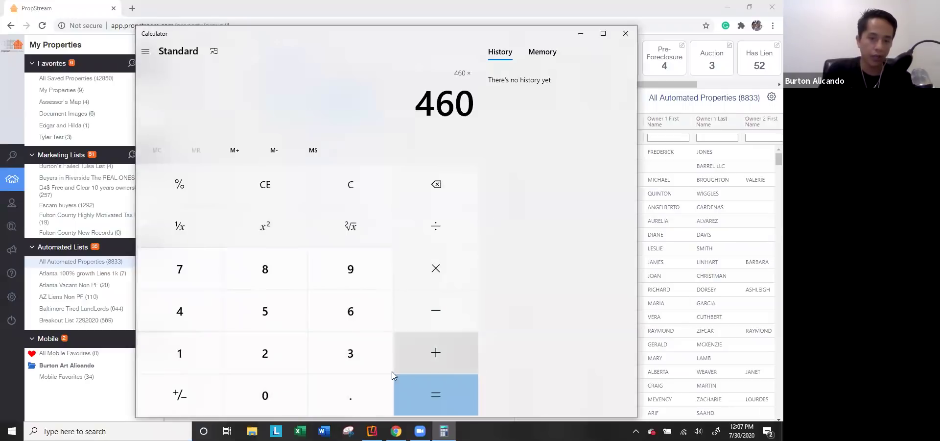
pyautogui.click(330, 377)
pyautogui.click(284, 323)
pyautogui.click(451, 399)
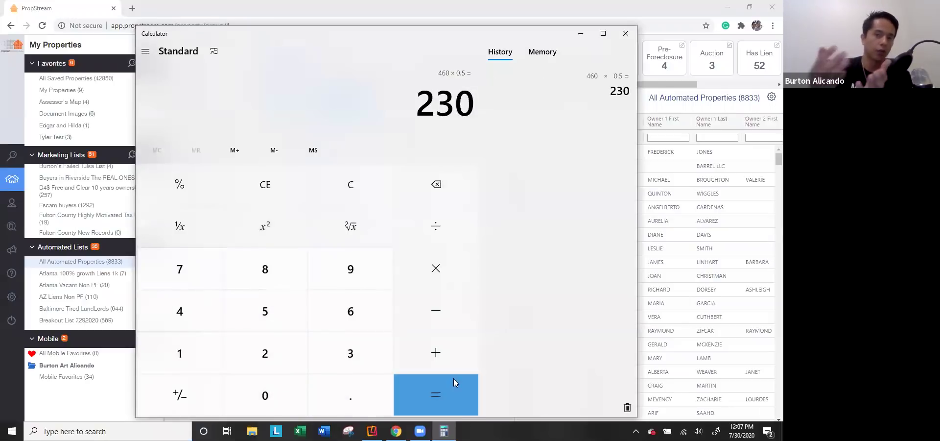
pyautogui.click(625, 34)
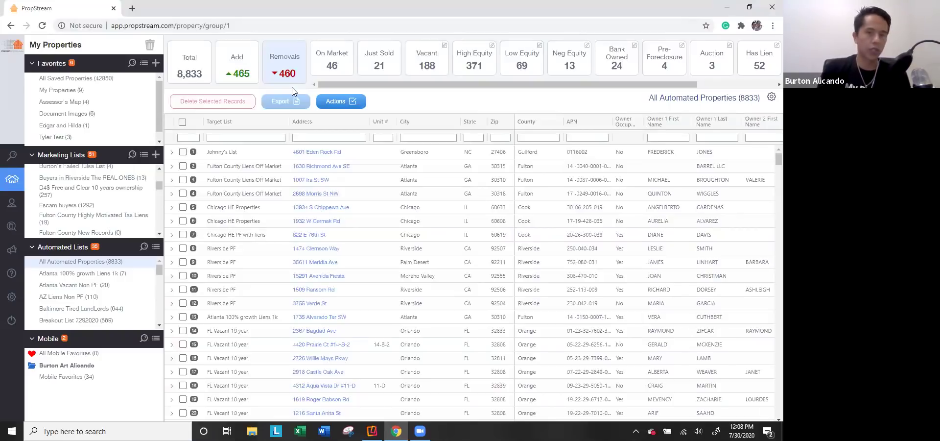
# Step: Scroll the summary cards and open the 257-property D4$ Free and Clear 10 years ownership list
pyautogui.moveTo(591, 92); pyautogui.dragTo(643, 96)
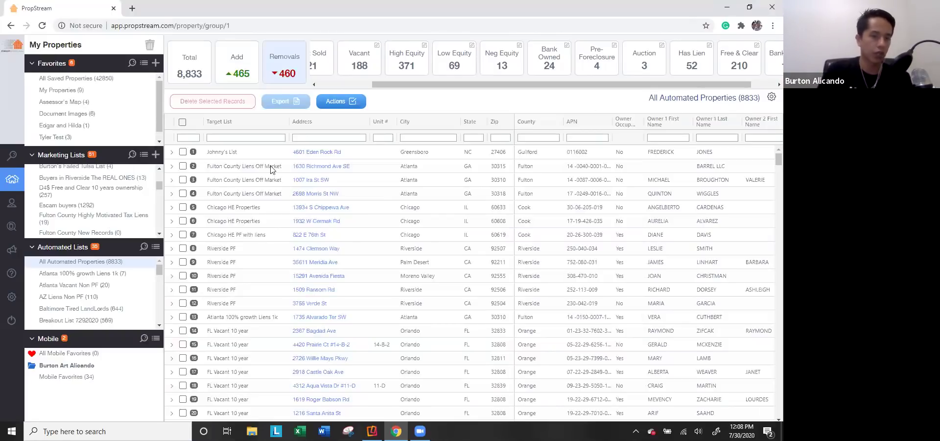
pyautogui.click(93, 190)
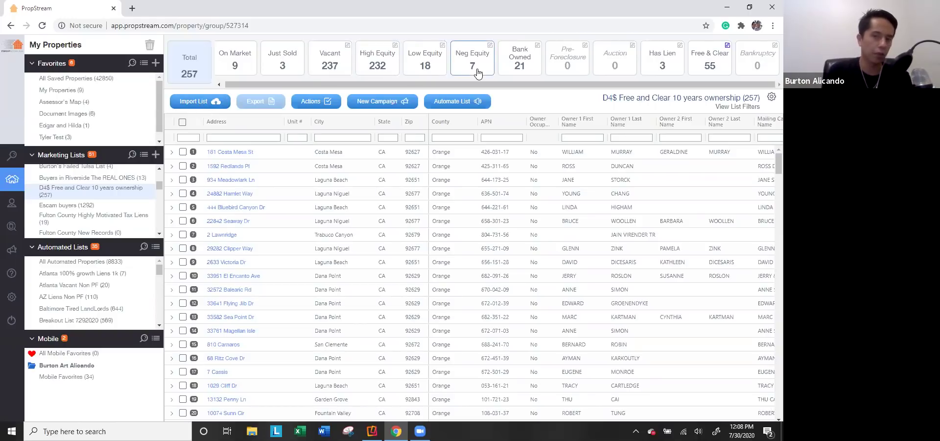
# Step: Filter the list to Low Equity, then High Equity, then switch from Chrome to the Reflector 3 iPhone mirror
pyautogui.click(425, 66)
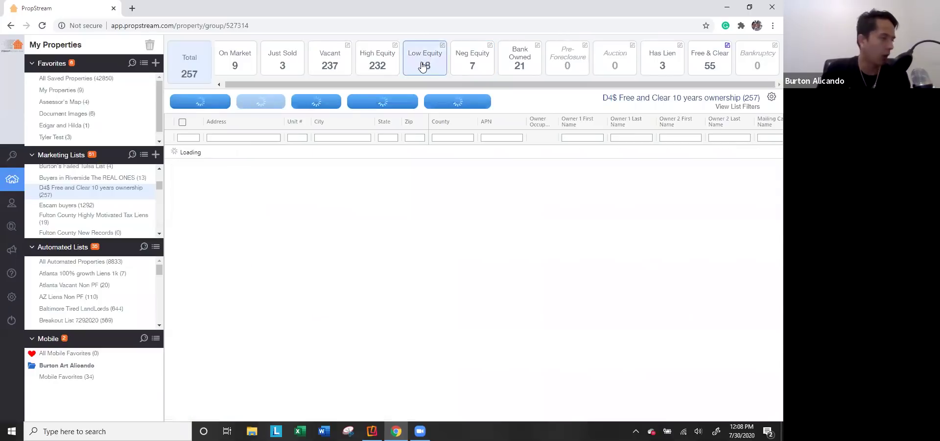
pyautogui.click(380, 66)
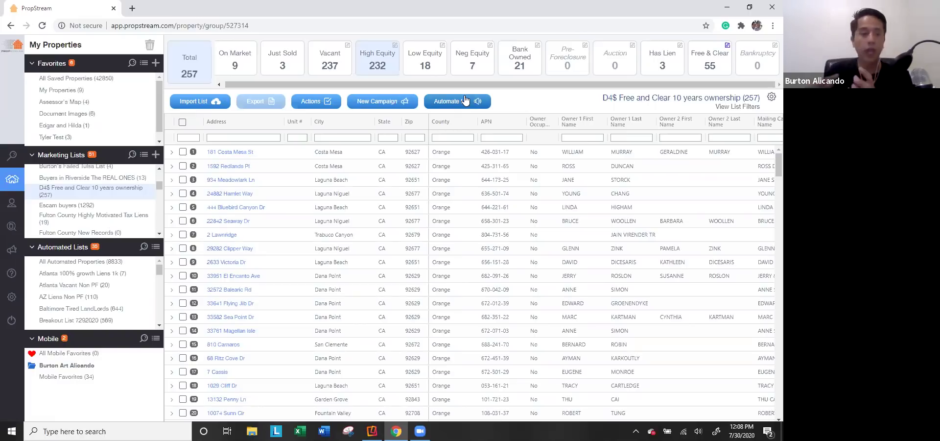
pyautogui.click(727, 7)
pyautogui.click(372, 430)
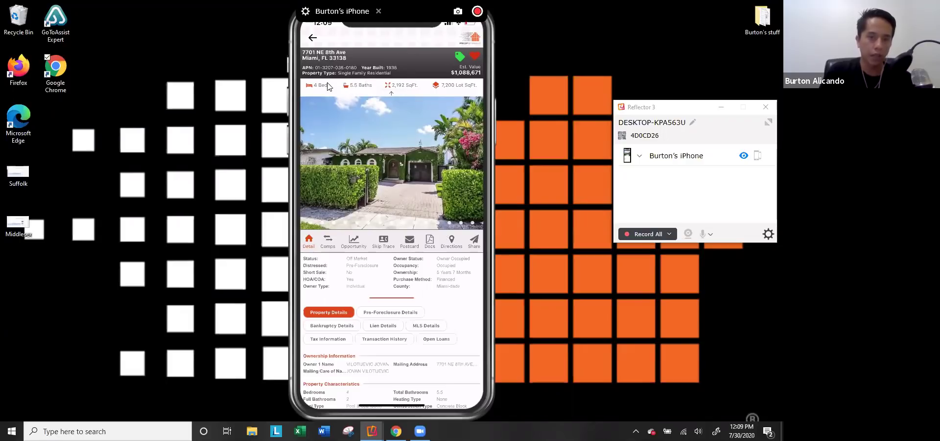
# Step: Open the Miami single-family home's photo gallery on the mirrored iPhone
pyautogui.click(381, 192)
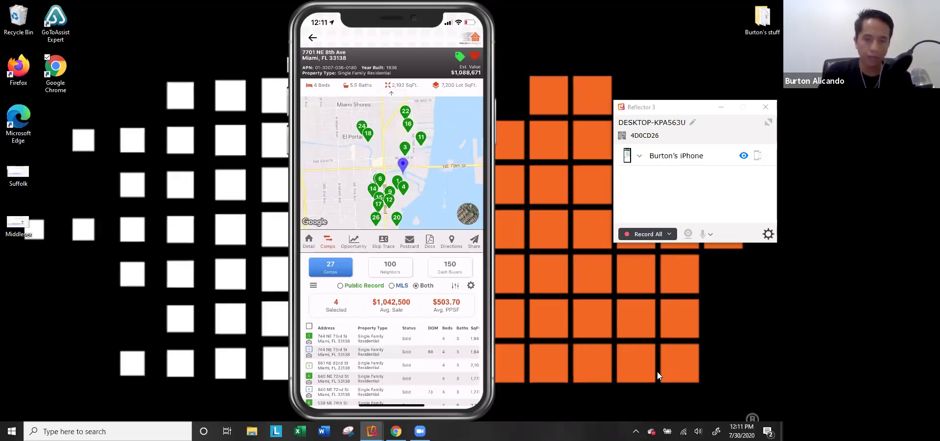
# Step: Limit the Miami home's comps to Public Record sales and open the comps Search Criteria
pyautogui.click(356, 288)
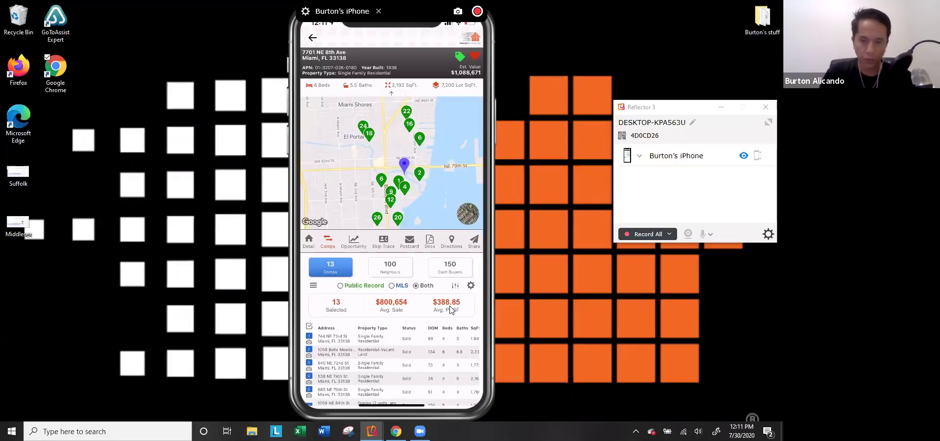
pyautogui.click(455, 286)
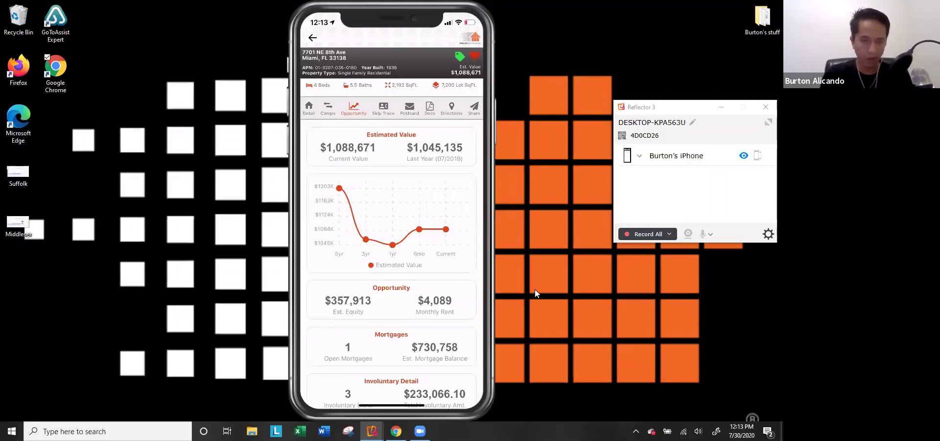
pyautogui.moveTo(304, 289)
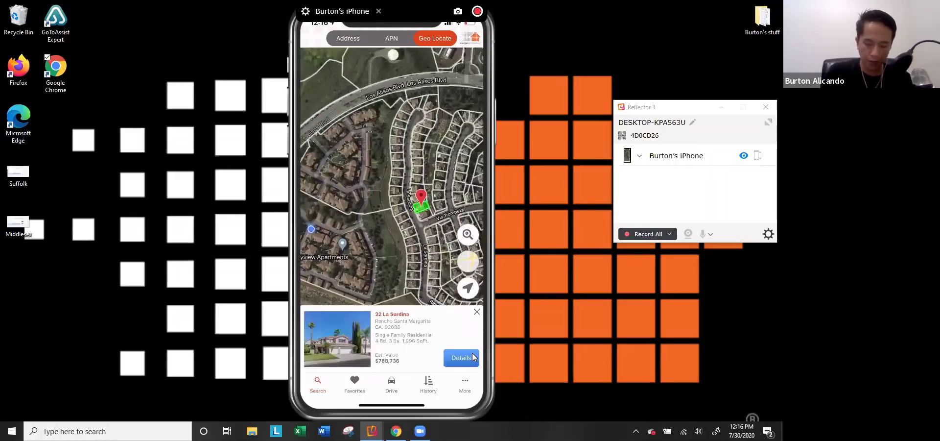
pyautogui.click(474, 356)
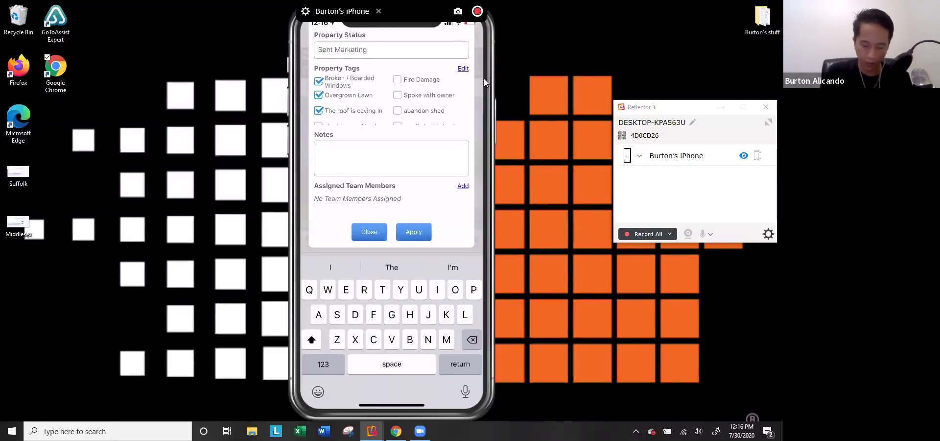
pyautogui.write('Wife make')
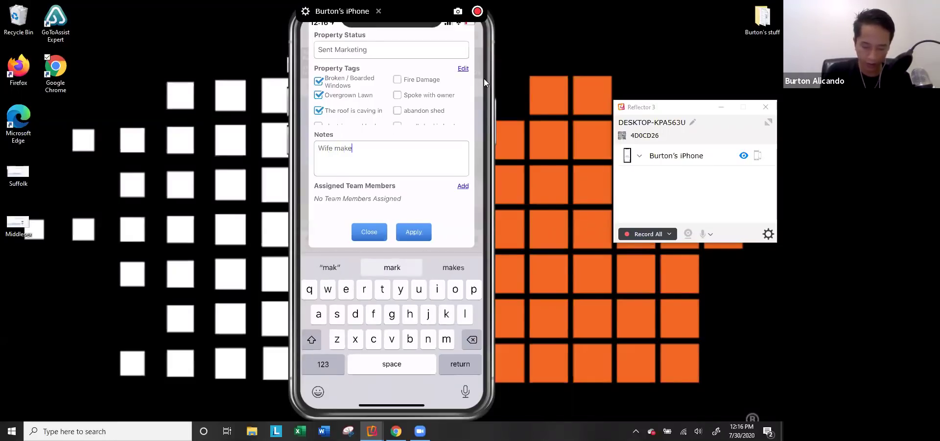
pyautogui.write('s all the decision')
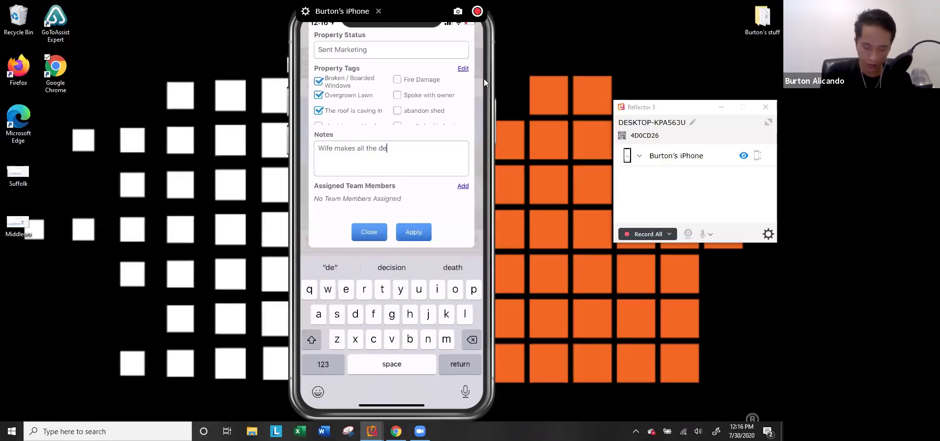
pyautogui.press('BackSpace')
pyautogui.write('s')
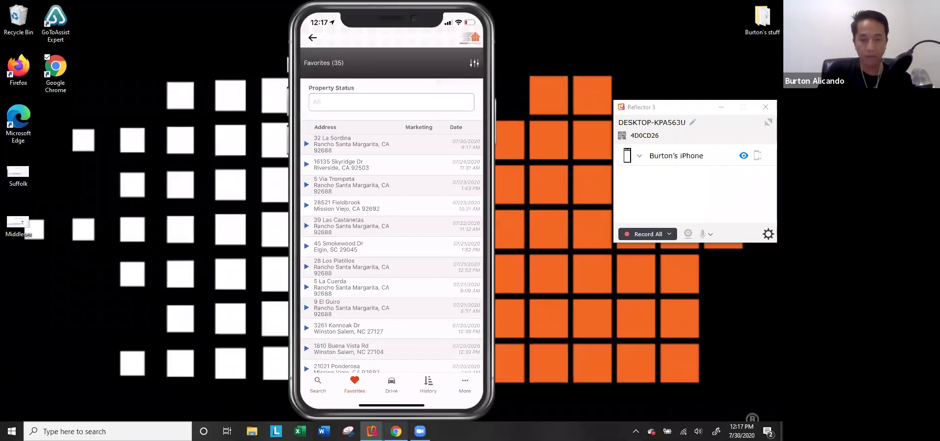
# Step: Bring the web app forward, dismiss the Software Updates popup, and open Mobile Favorites (35)
pyautogui.hotkey('alt', 'Tab')
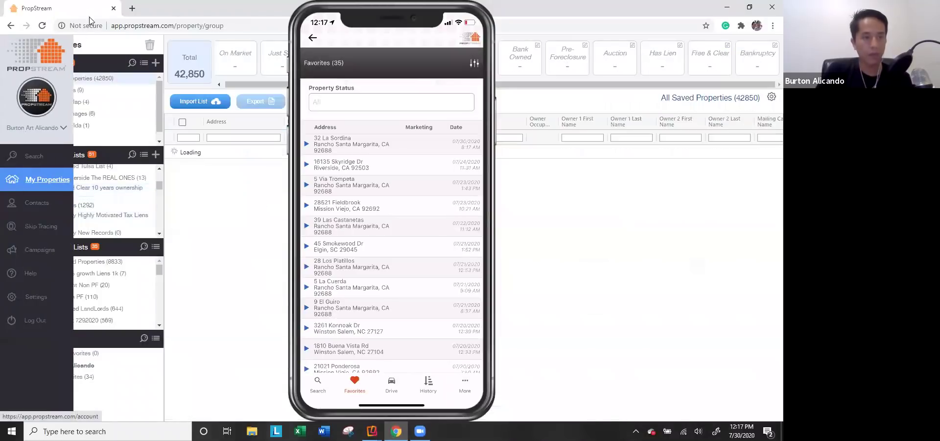
pyautogui.moveTo(417, 15)
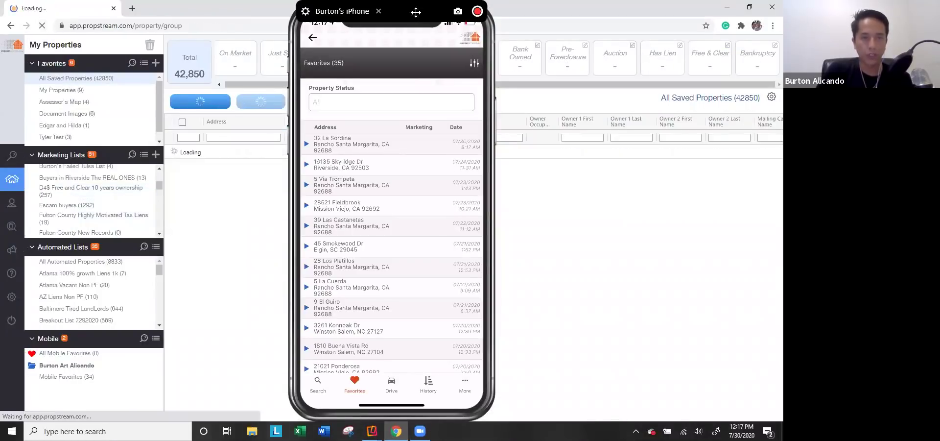
pyautogui.moveTo(416, 16); pyautogui.dragTo(561, 15)
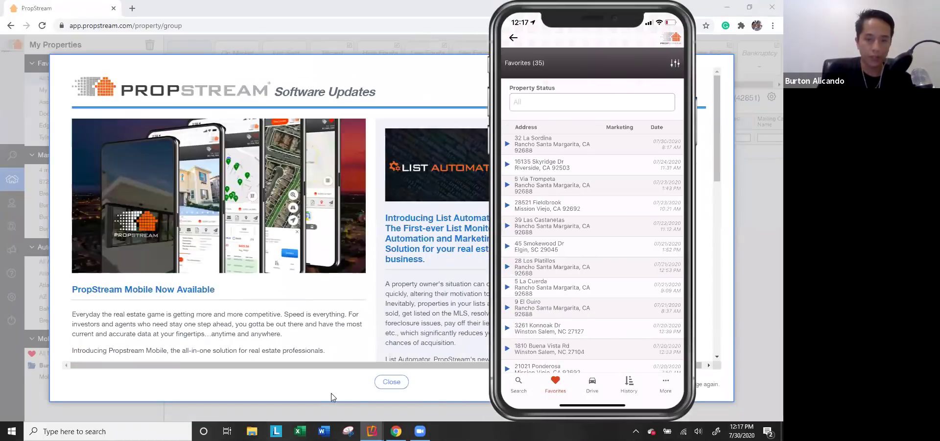
pyautogui.click(390, 381)
pyautogui.click(78, 376)
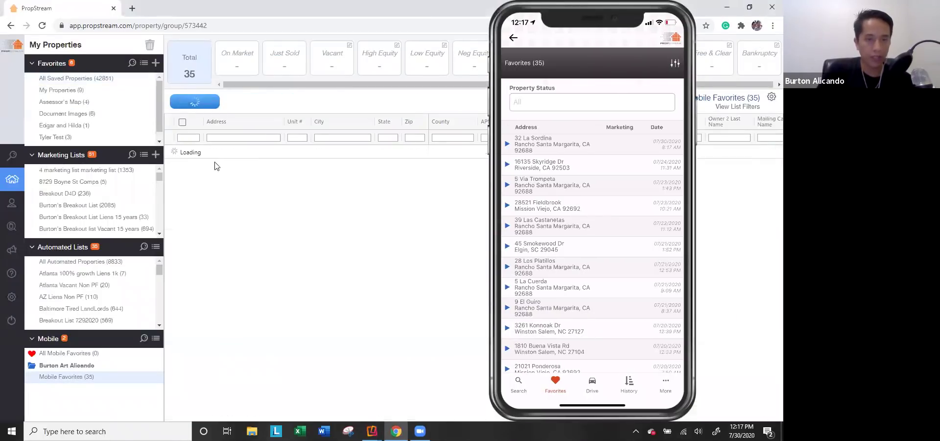
pyautogui.click(565, 146)
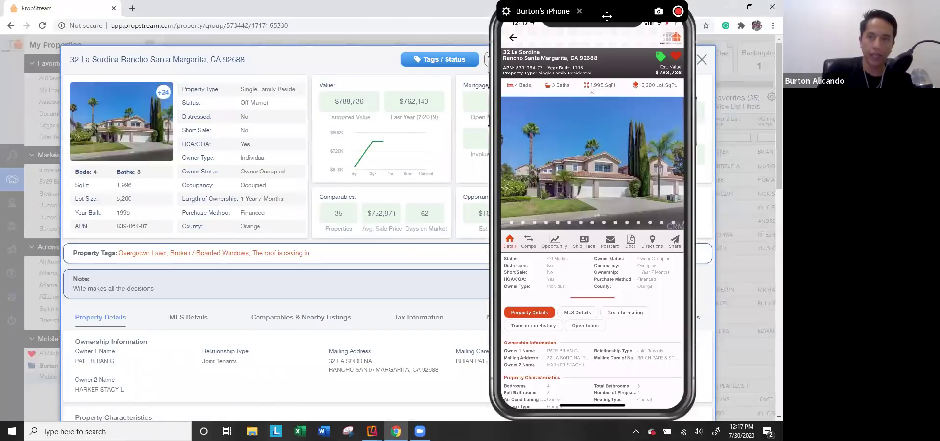
pyautogui.moveTo(622, 17); pyautogui.dragTo(746, 20)
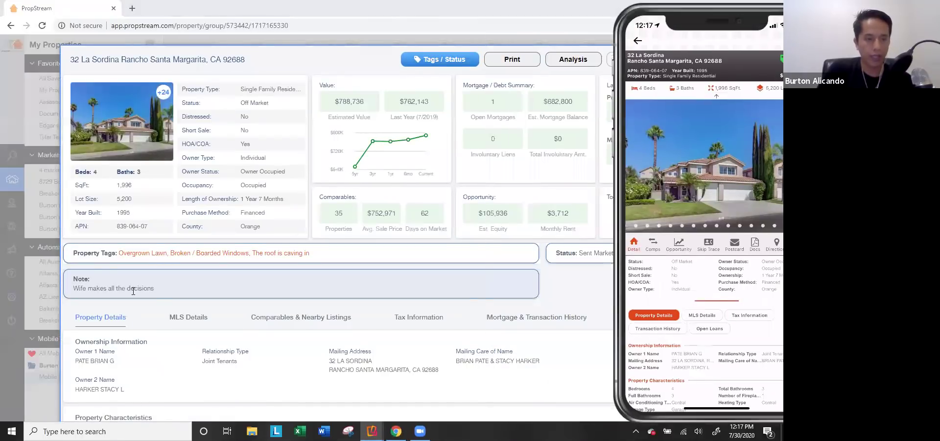
pyautogui.moveTo(156, 289); pyautogui.dragTo(79, 288)
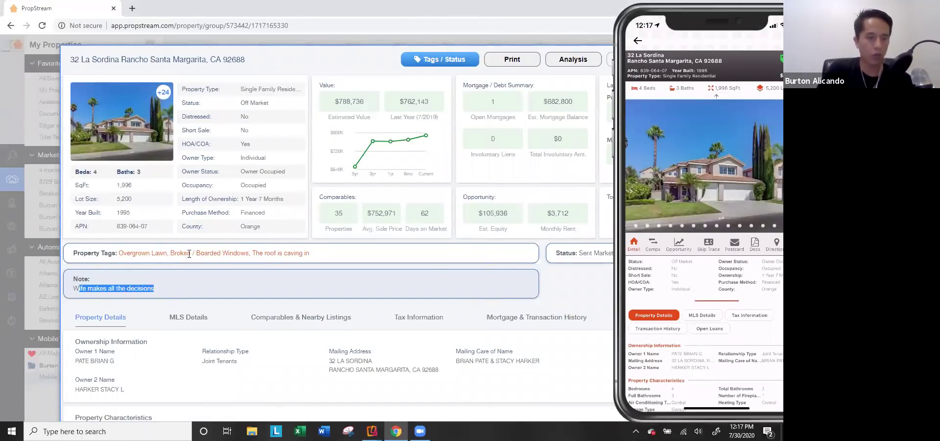
pyautogui.moveTo(726, 15); pyautogui.dragTo(514, 19)
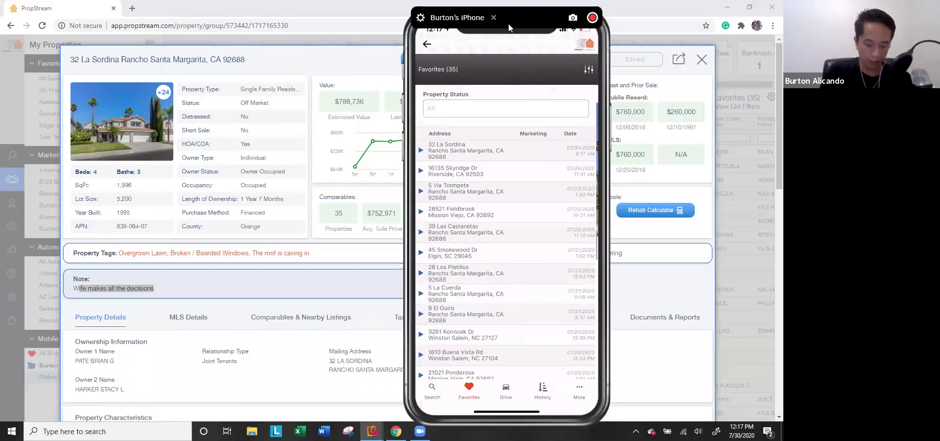
# Step: Minimize Chrome so the phone's Drive search filters show over the desktop
pyautogui.click(728, 7)
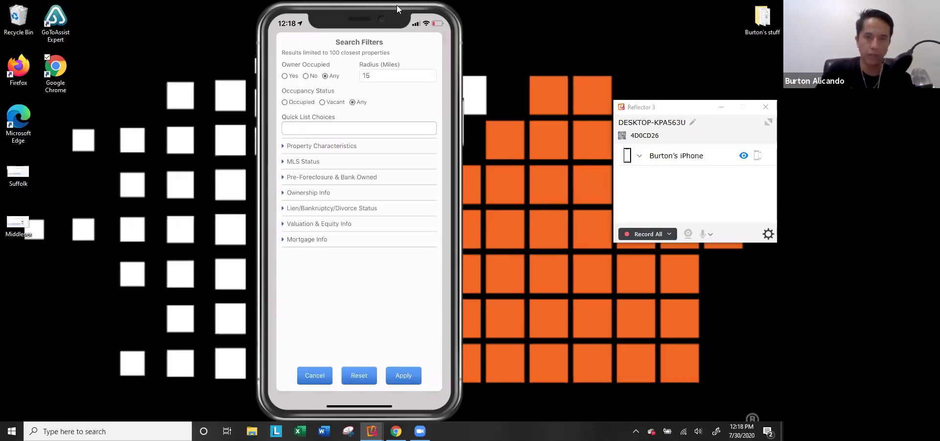
# Step: Bring up the web property search map with its filter options beside the phone mirror
pyautogui.moveTo(395, 12)
pyautogui.moveTo(395, 11); pyautogui.dragTo(536, 11)
pyautogui.click(396, 431)
pyautogui.click(15, 156)
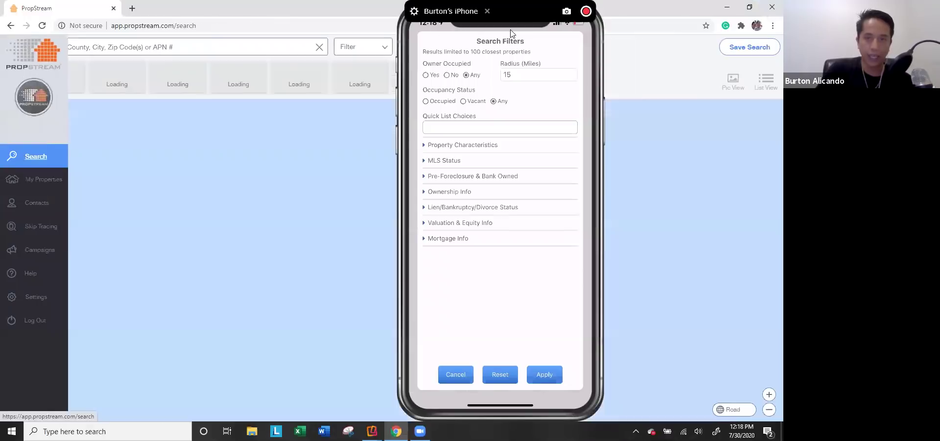
pyautogui.moveTo(501, 11); pyautogui.dragTo(578, 12)
pyautogui.click(348, 47)
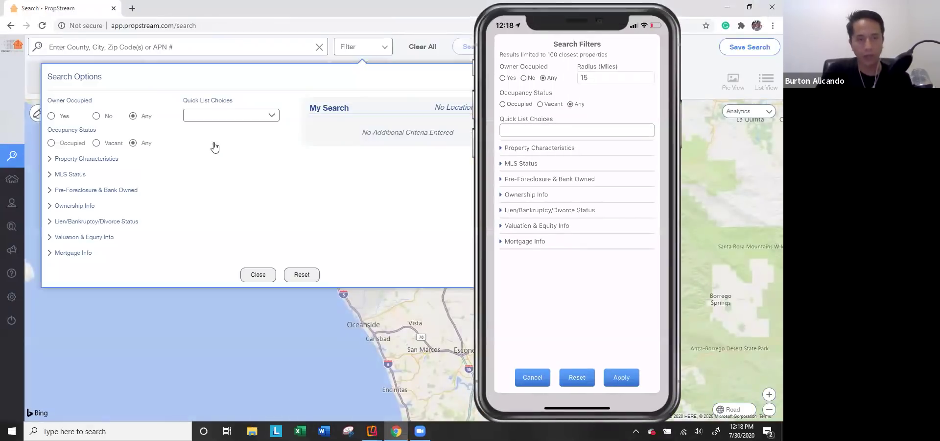
pyautogui.click(69, 48)
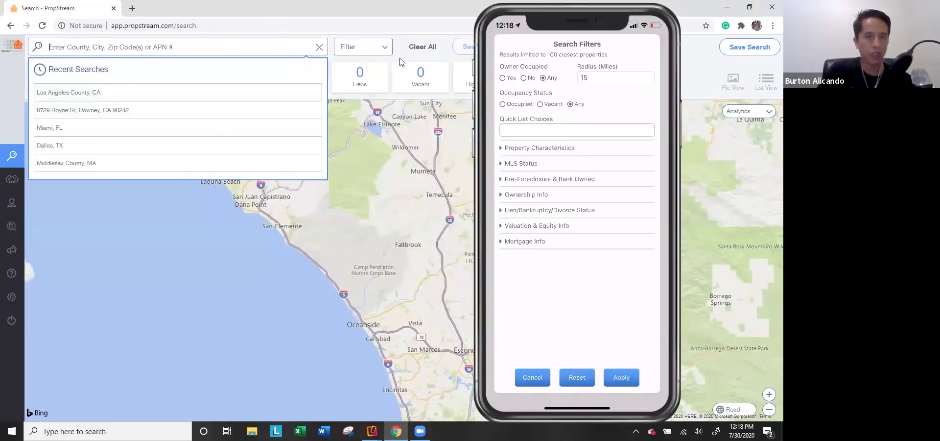
pyautogui.click(385, 46)
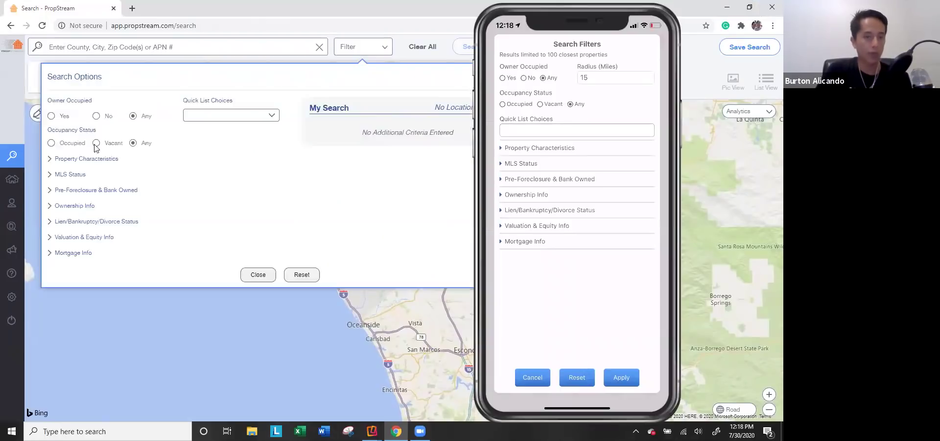
# Step: Set the phone's Drive search radius to 2 and review the web quick list choices
pyautogui.click(609, 80)
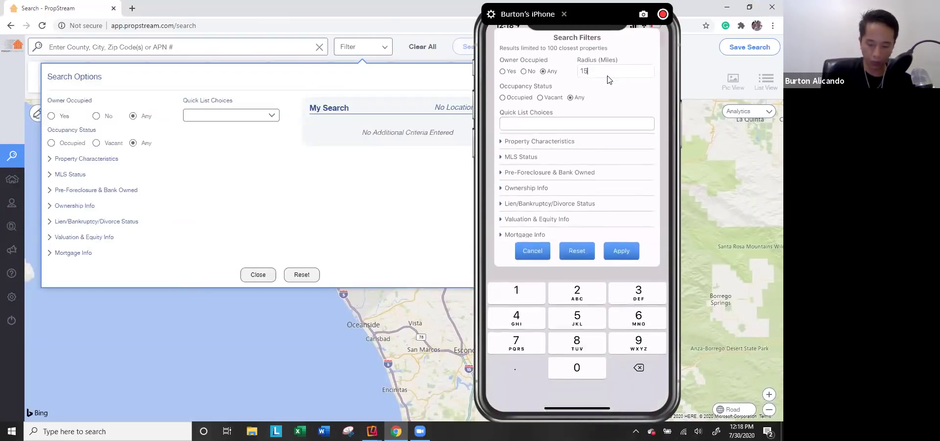
pyautogui.write('2')
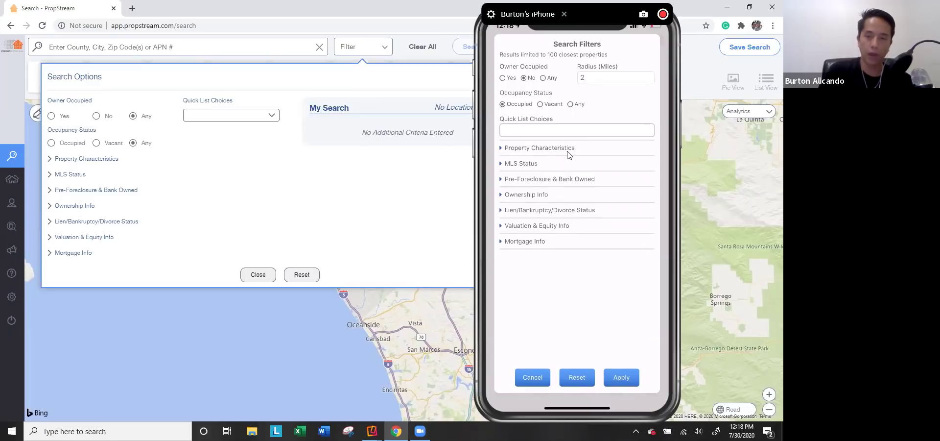
pyautogui.click(228, 116)
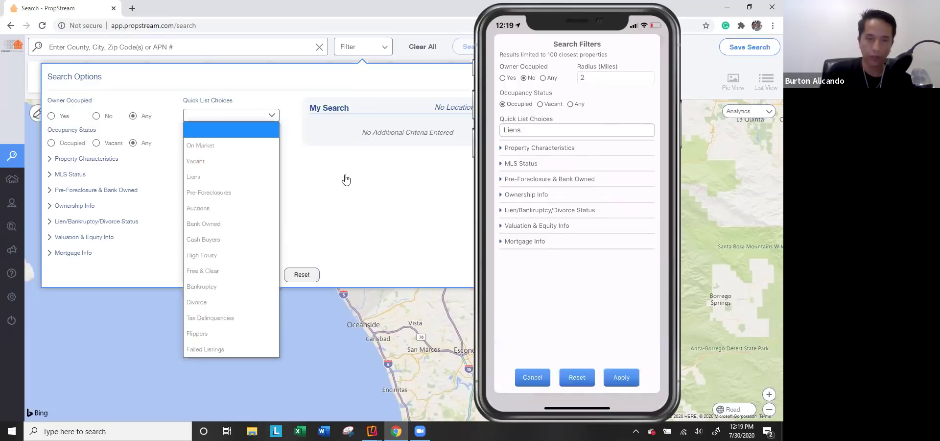
pyautogui.click(225, 115)
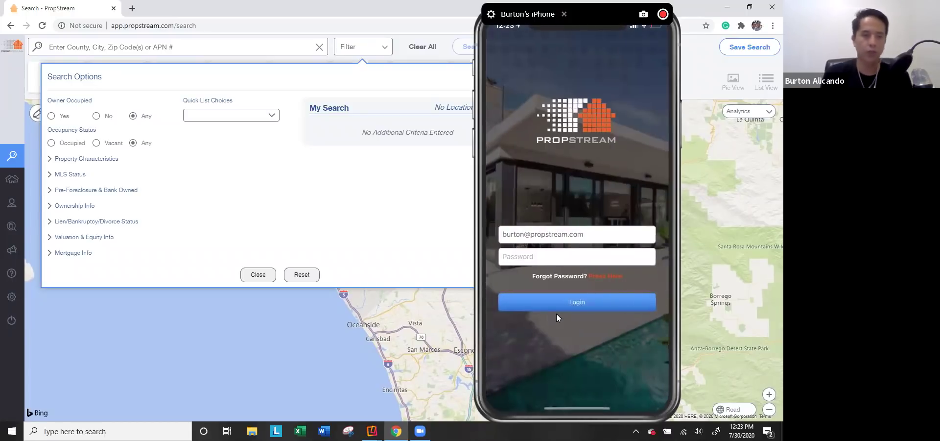
# Step: Close the Reflector iPhone mirror window, leaving the web Search Options visible
pyautogui.click(566, 15)
pyautogui.click(564, 14)
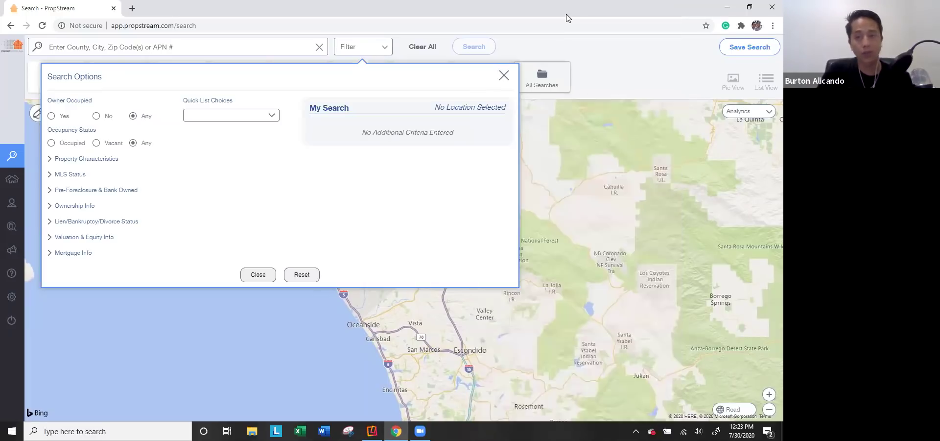